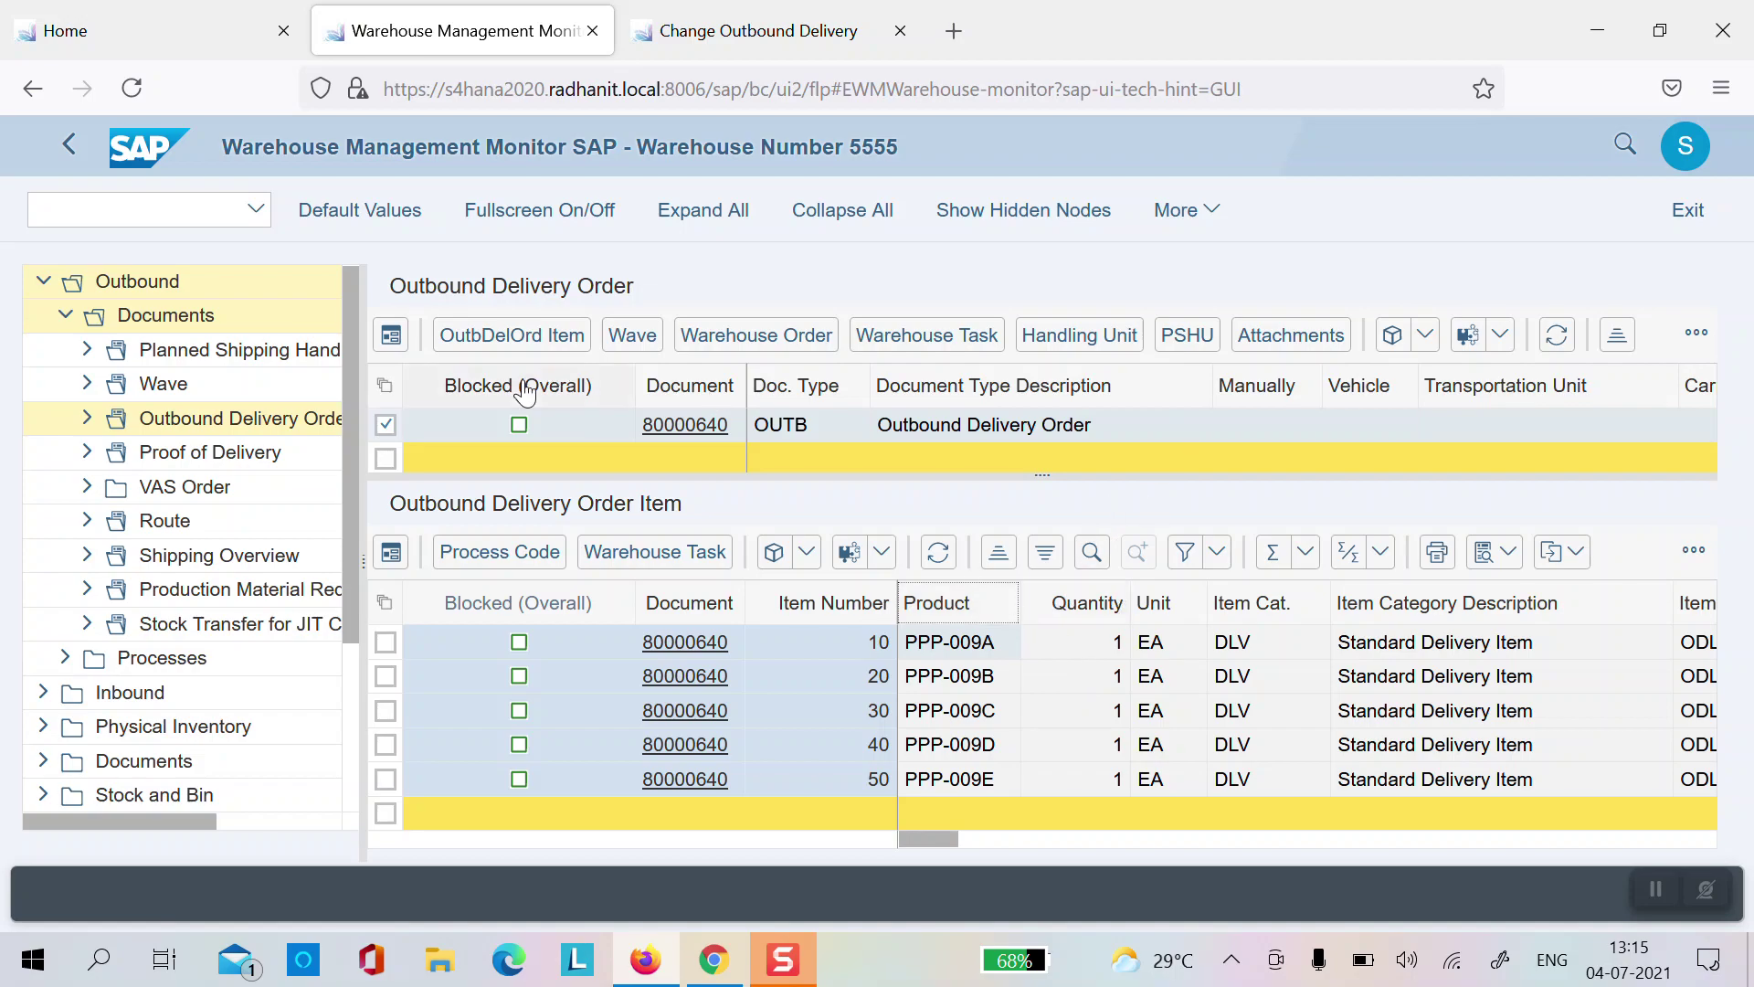
# Step: Display the warehouse orders of the selected outbound delivery order and review the first order's fields across to Activity Area
pyautogui.click(726, 338)
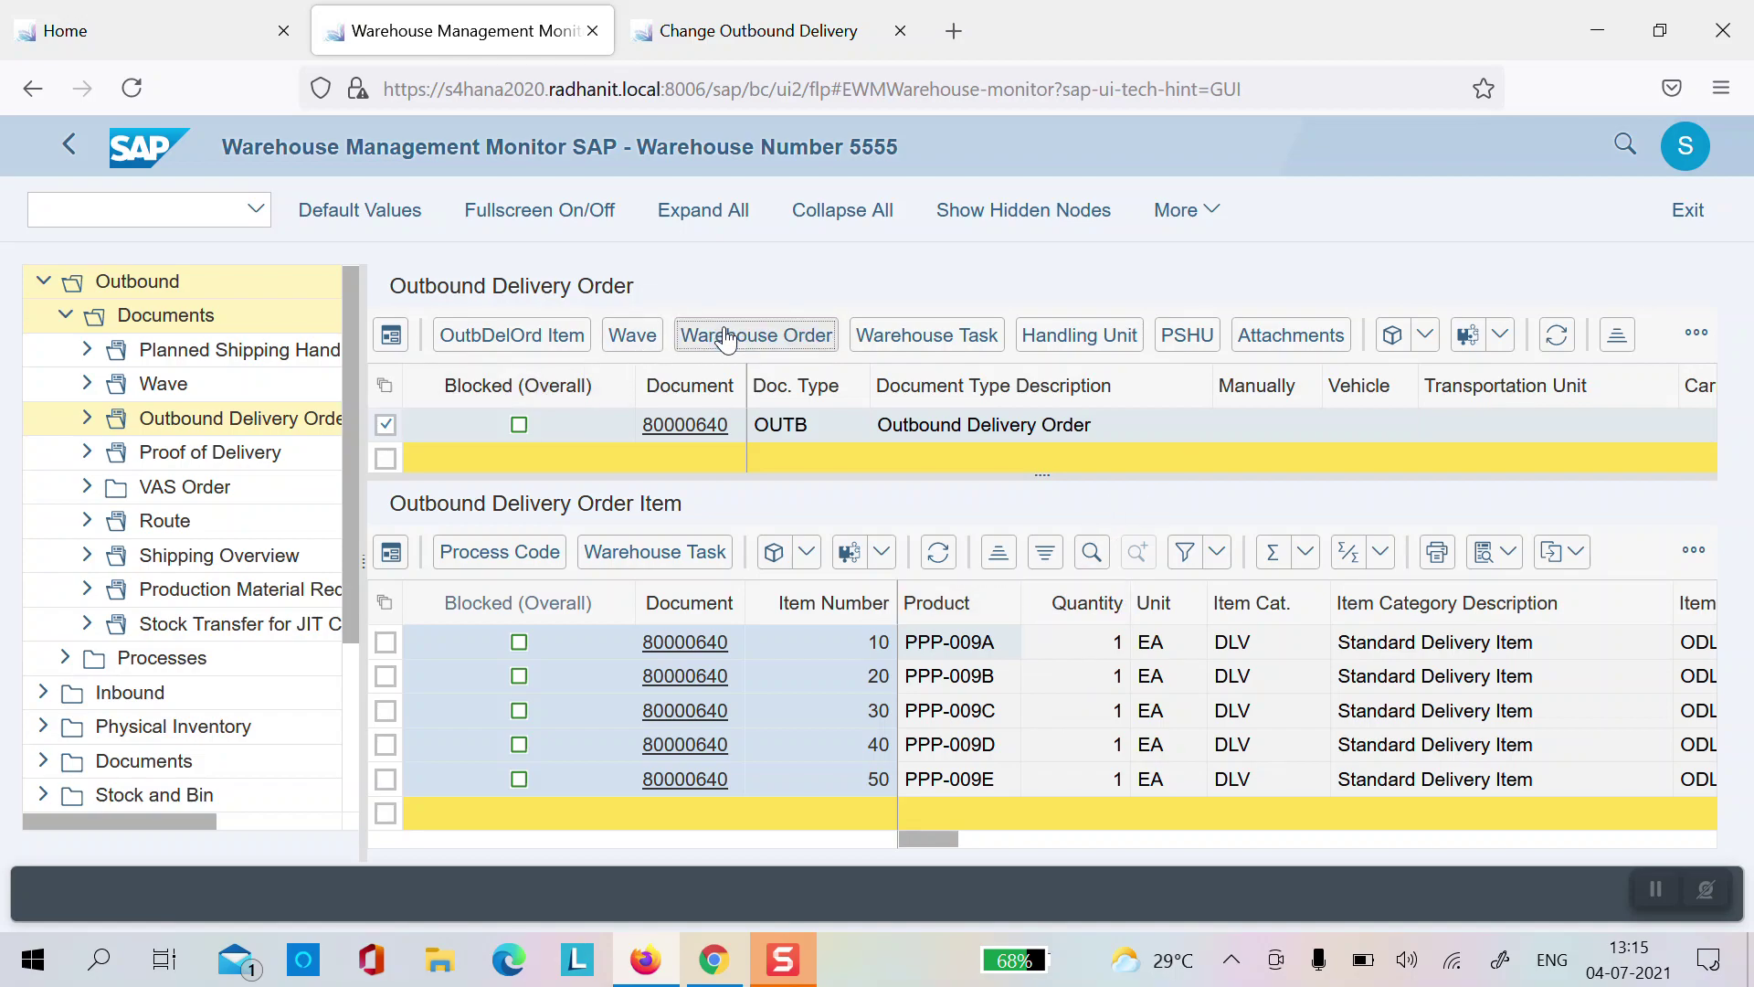
pyautogui.press('Right')
pyautogui.press('Right')
pyautogui.press('Right')
pyautogui.press('Right')
pyautogui.press('Right')
pyautogui.press('Right')
pyautogui.press('Left')
pyautogui.press('Left')
pyautogui.press('Left')
pyautogui.press('Left')
pyautogui.press('Right')
pyautogui.press('Right')
pyautogui.press('Right')
pyautogui.press('Right')
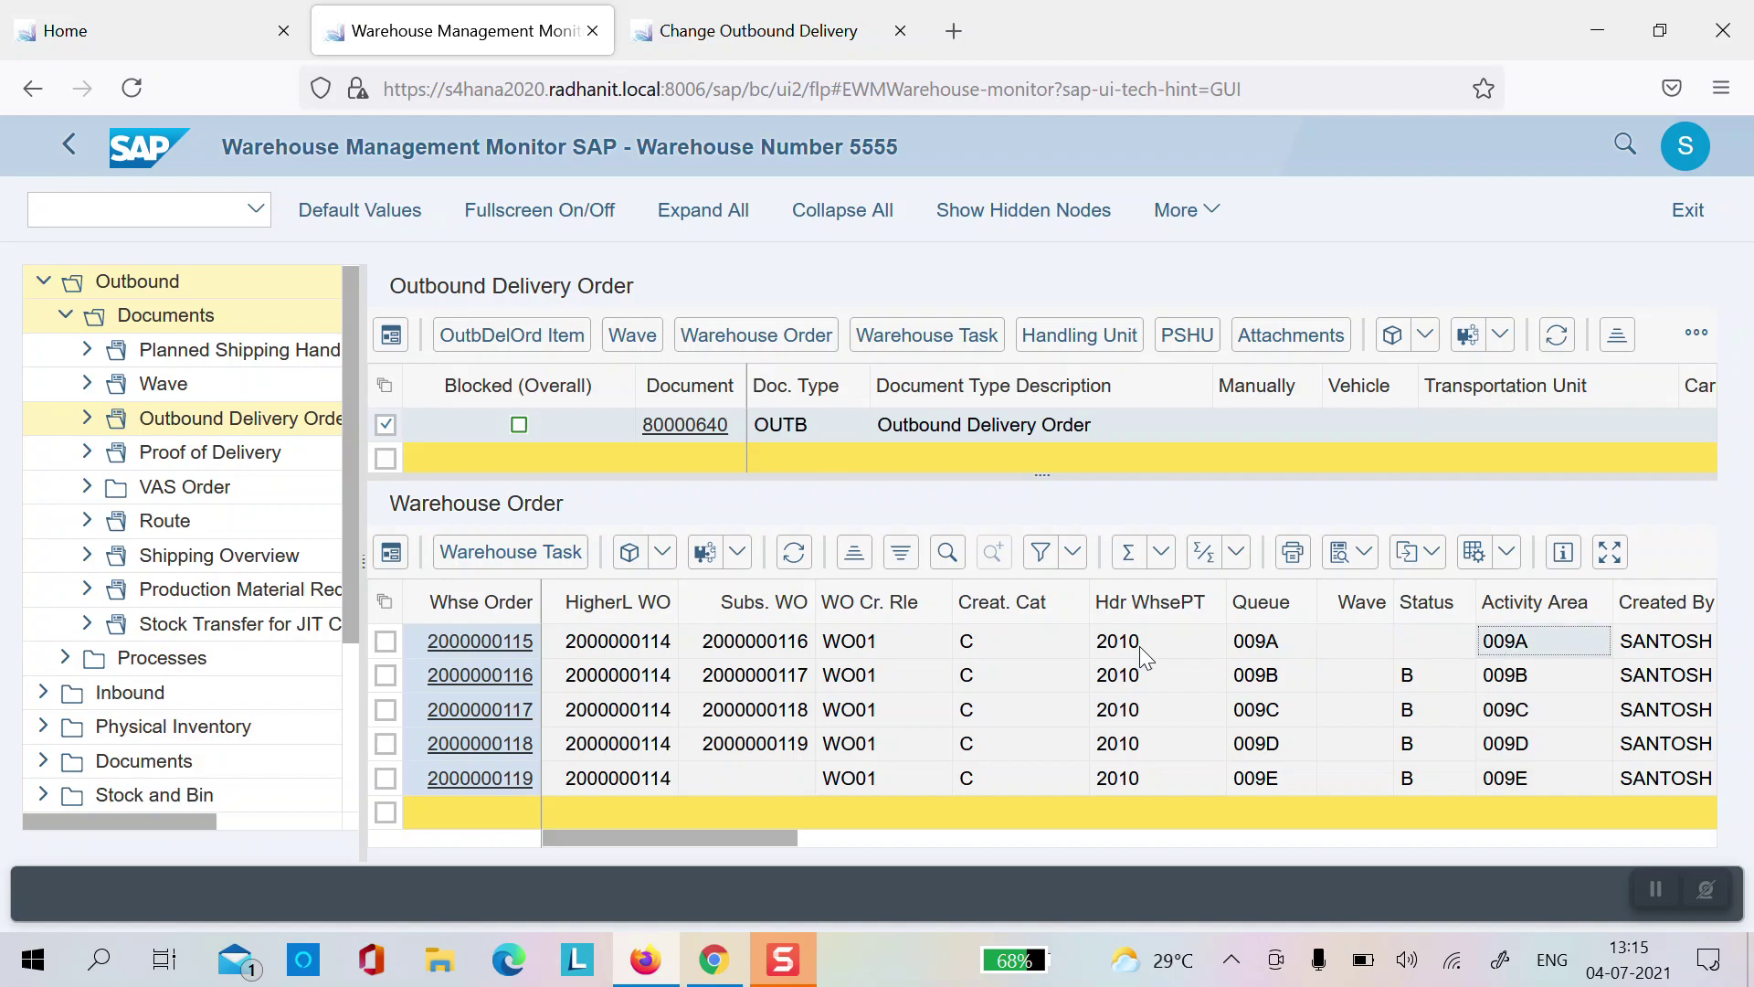
# Step: Examine the activity area of each listed warehouse order and compare it with the queue assignment
pyautogui.press('Down')
pyautogui.press('Down')
pyautogui.press('Down')
pyautogui.press('Down')
pyautogui.press('Down')
pyautogui.press('Up')
pyautogui.press('Up')
pyautogui.press('Up')
pyautogui.press('Up')
pyautogui.press('Up')
pyautogui.press('Left')
pyautogui.press('Left')
pyautogui.press('Left')
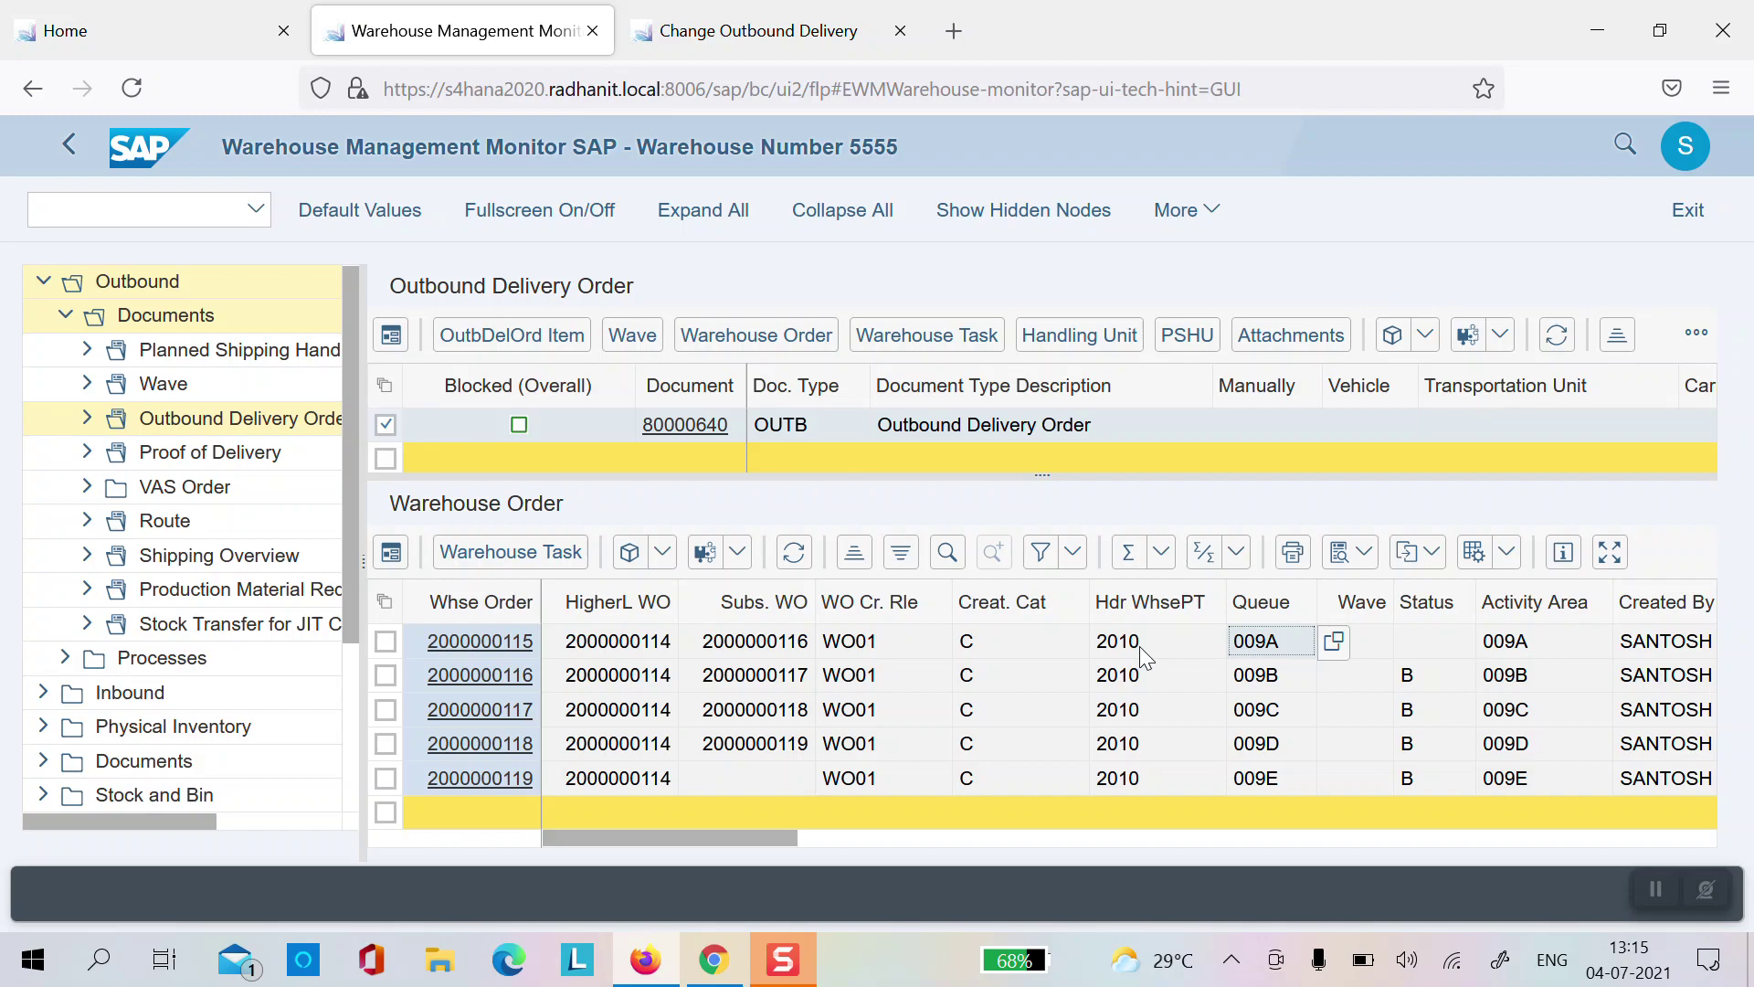
pyautogui.press('Right')
pyautogui.press('Right')
pyautogui.press('Right')
pyautogui.press('Left')
pyautogui.press('Left')
pyautogui.press('Left')
pyautogui.press('Left')
pyautogui.press('Left')
pyautogui.press('Left')
pyautogui.press('Left')
pyautogui.press('Left')
pyautogui.press('Left')
pyautogui.press('Left')
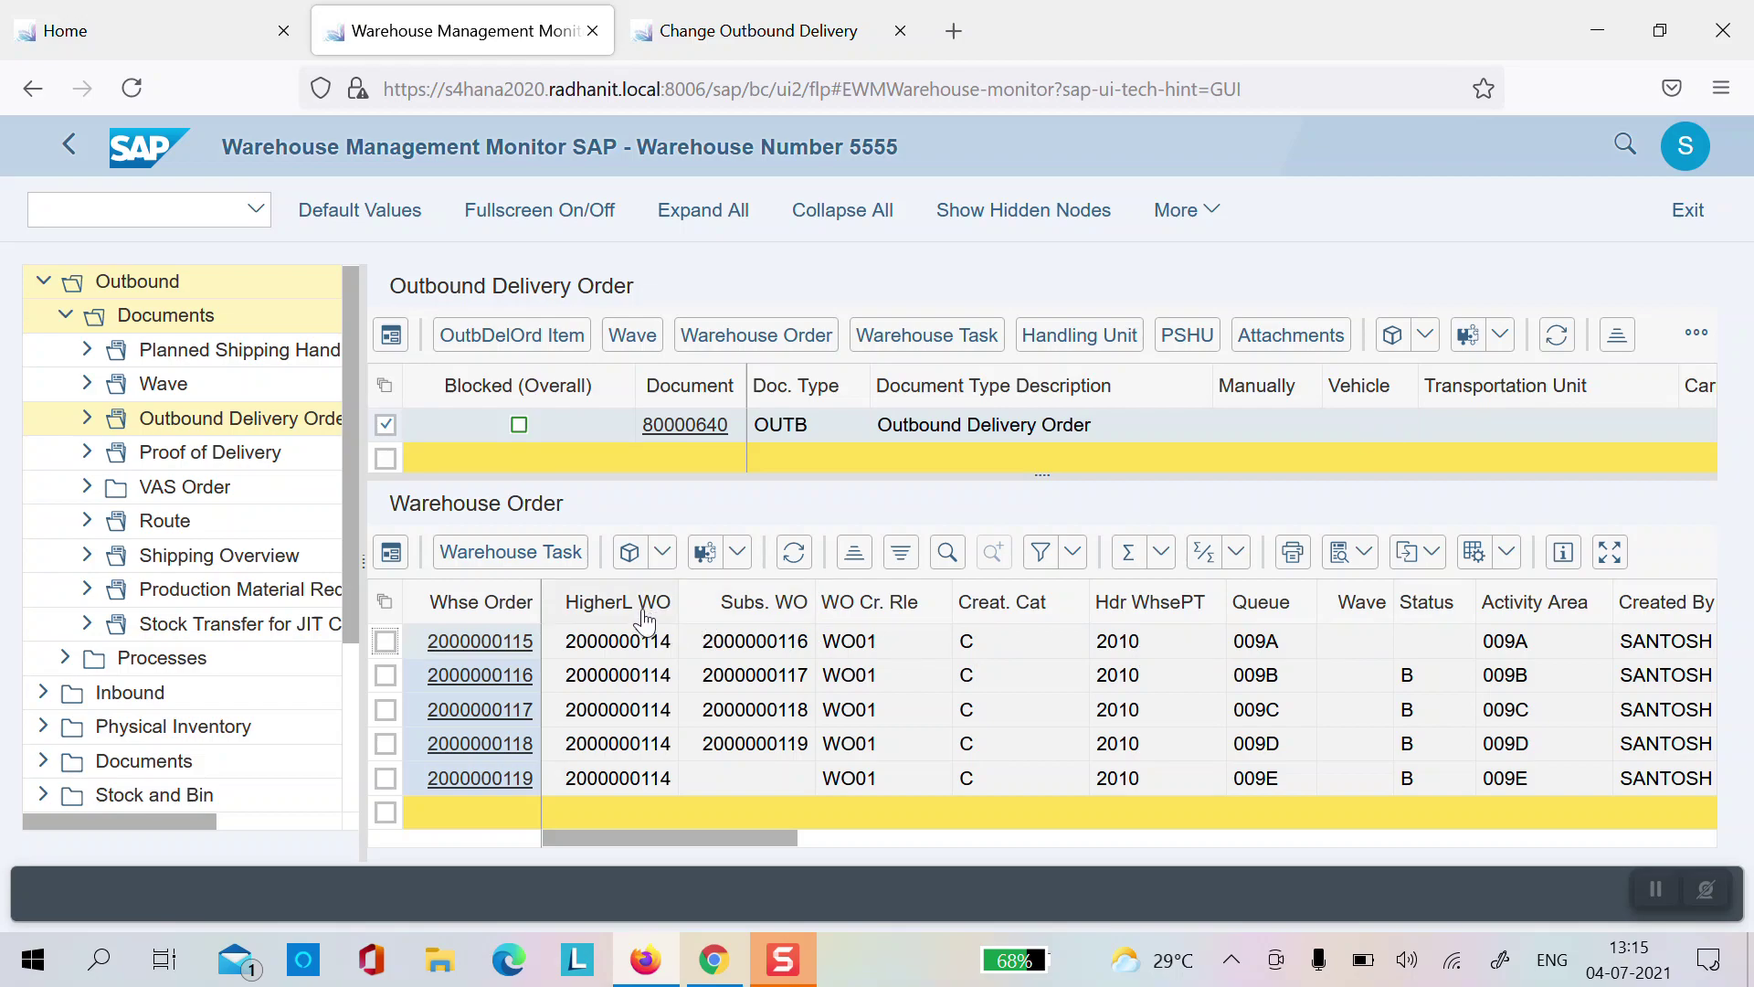
# Step: Examine which higher-level warehouse order each listed warehouse order belongs to
pyautogui.click(613, 641)
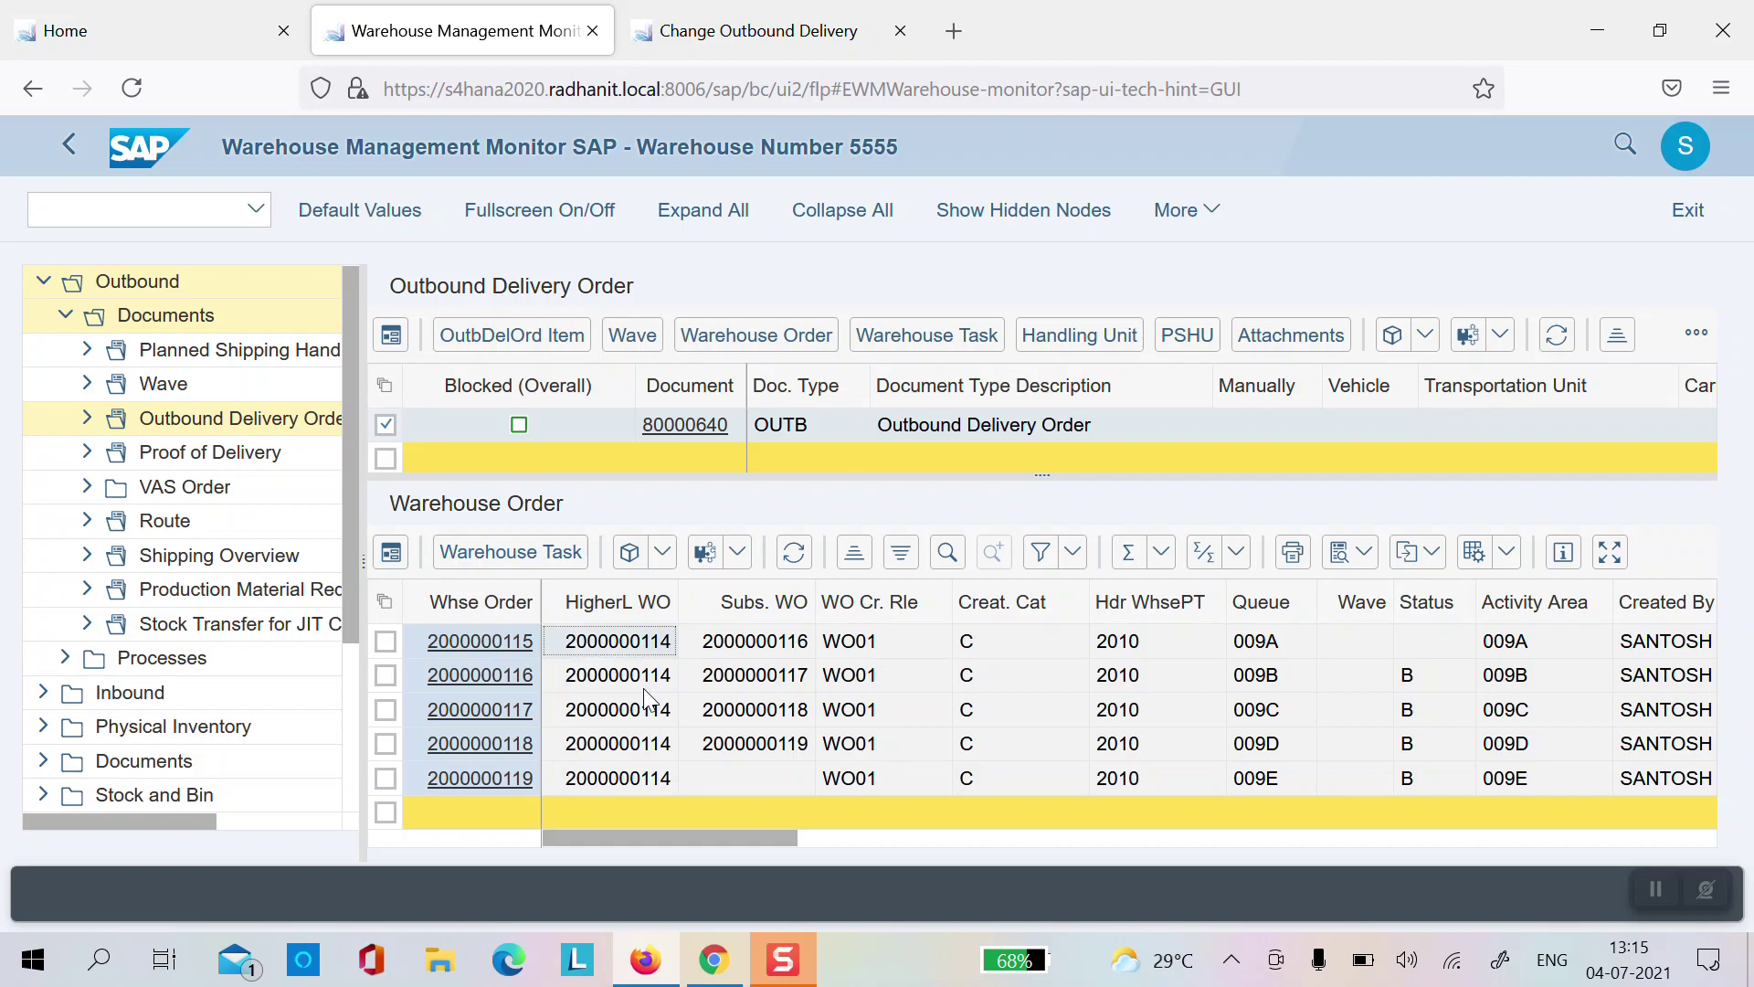
pyautogui.press('Down')
pyautogui.press('Down')
pyautogui.press('Down')
pyautogui.press('Down')
pyautogui.press('Up')
pyautogui.press('Up')
pyautogui.press('Up')
pyautogui.press('Up')
# Step: Trace the subsequent warehouse order assigned to each listed warehouse order
pyautogui.press('Right')
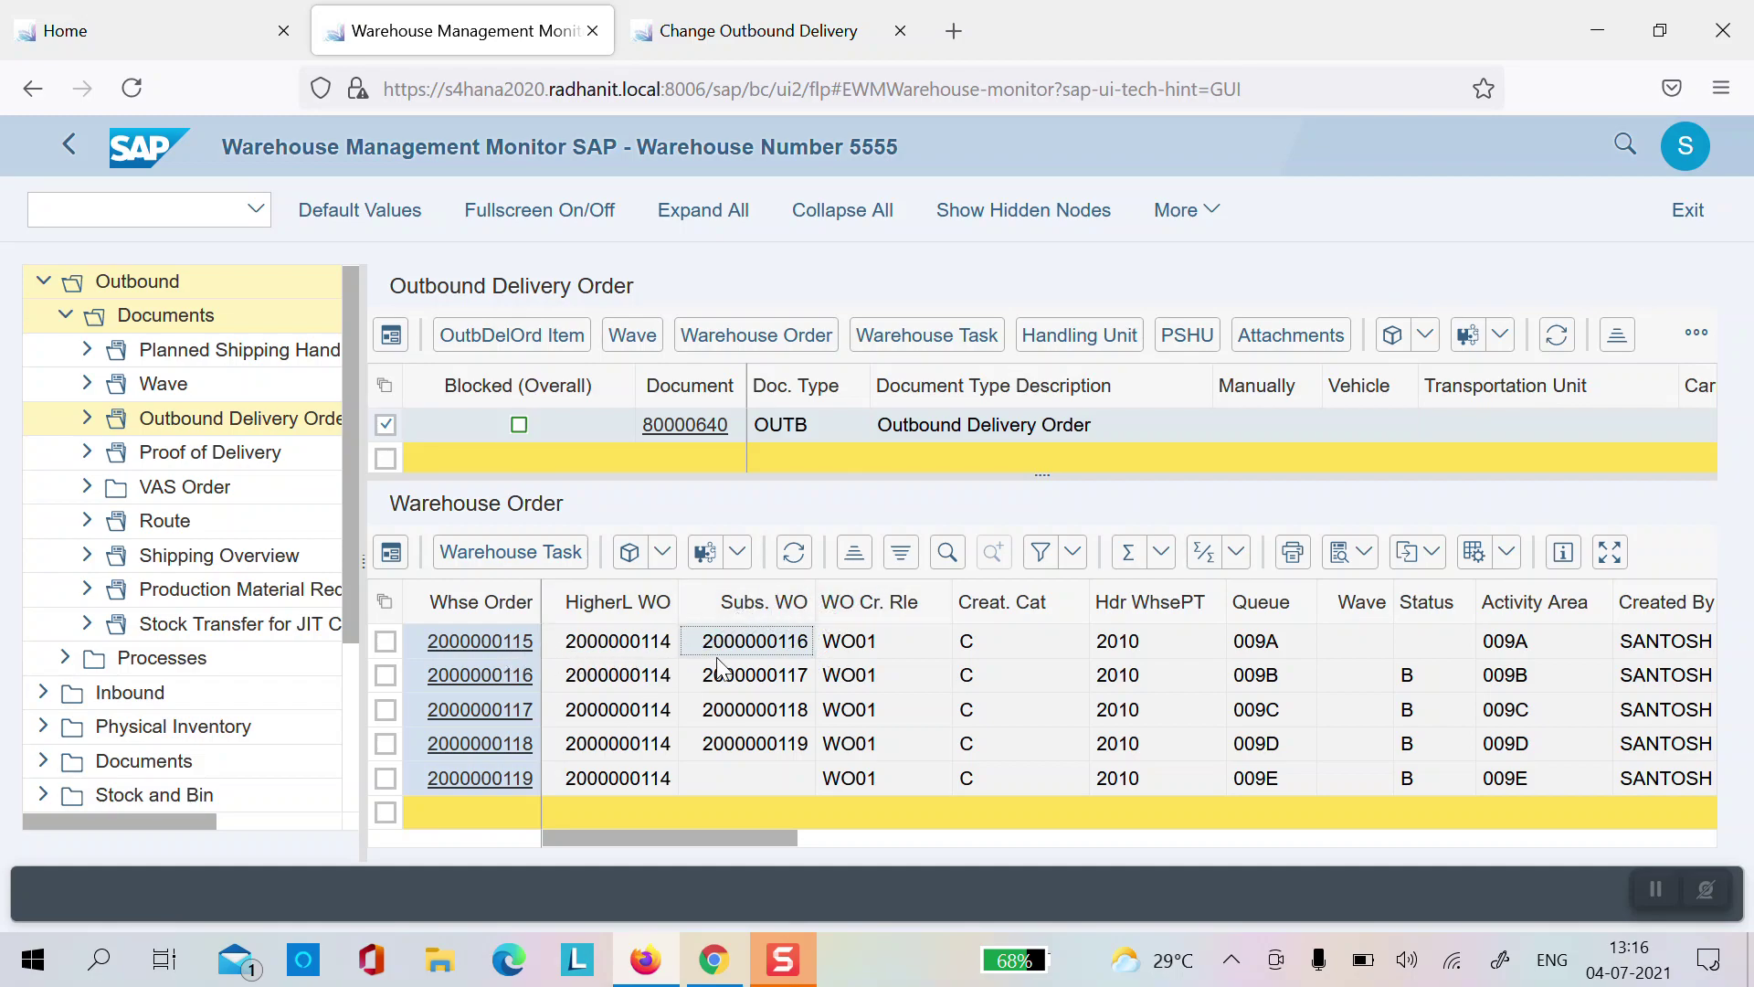
pyautogui.click(769, 660)
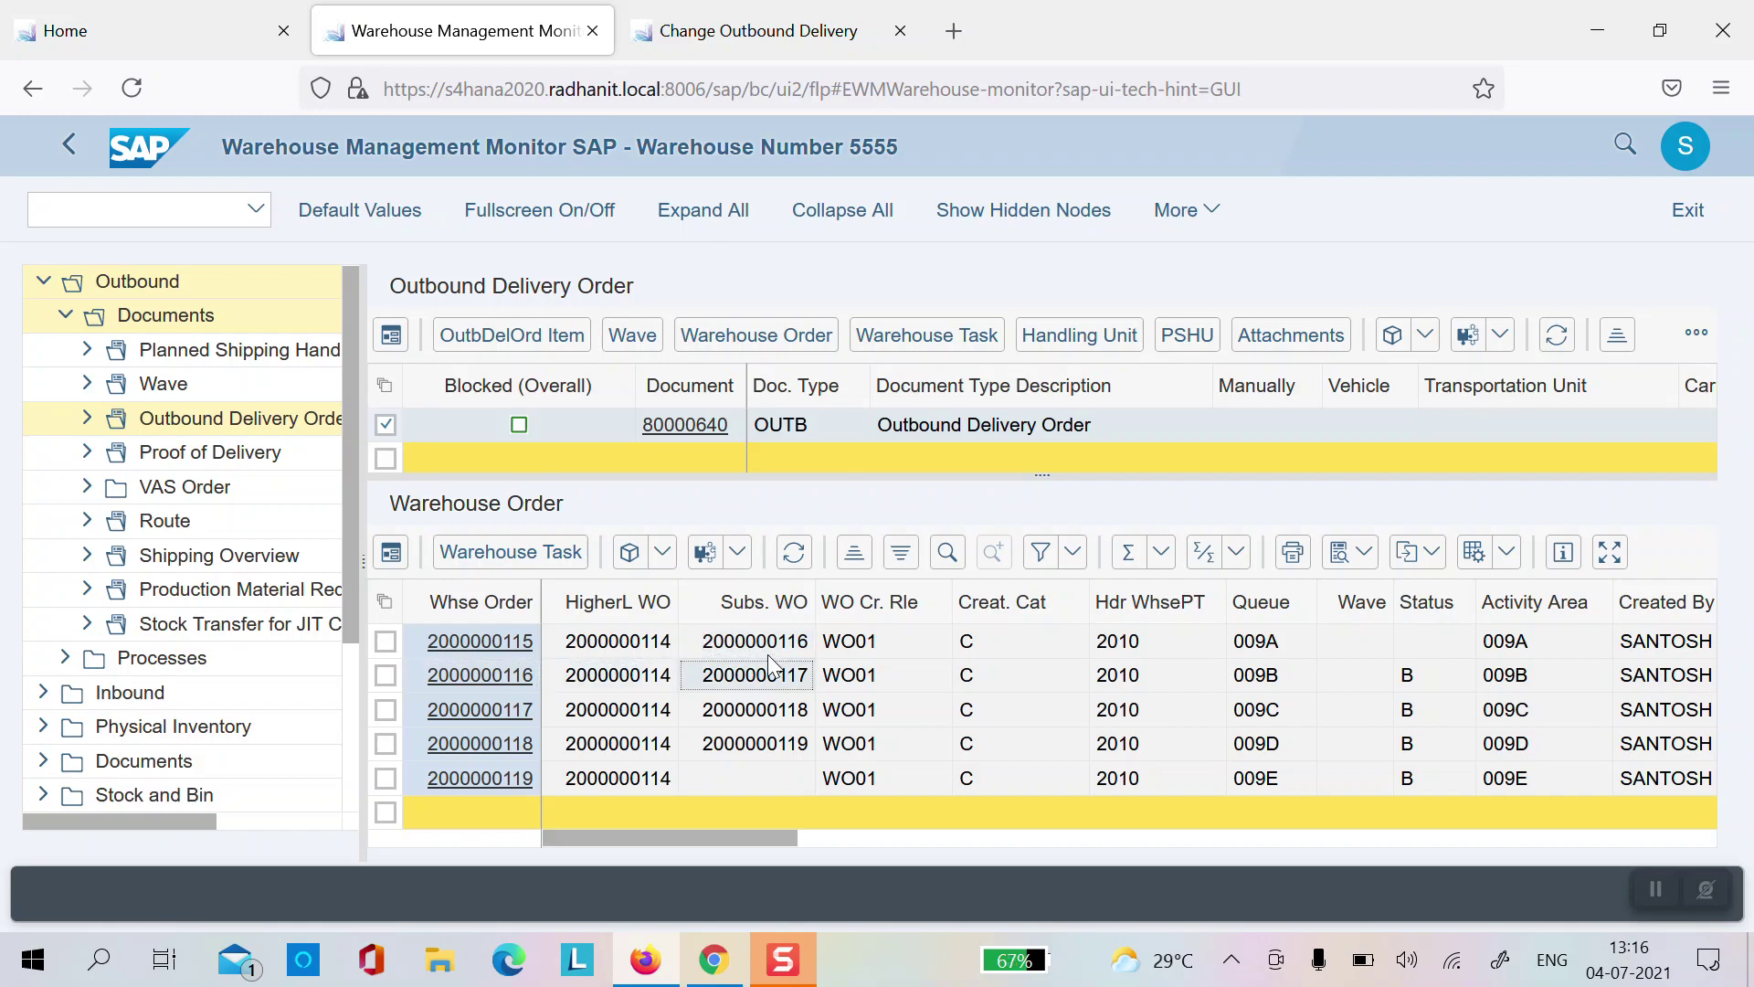
pyautogui.press('Down')
pyautogui.press('Down')
pyautogui.press('Down')
pyautogui.press('Down')
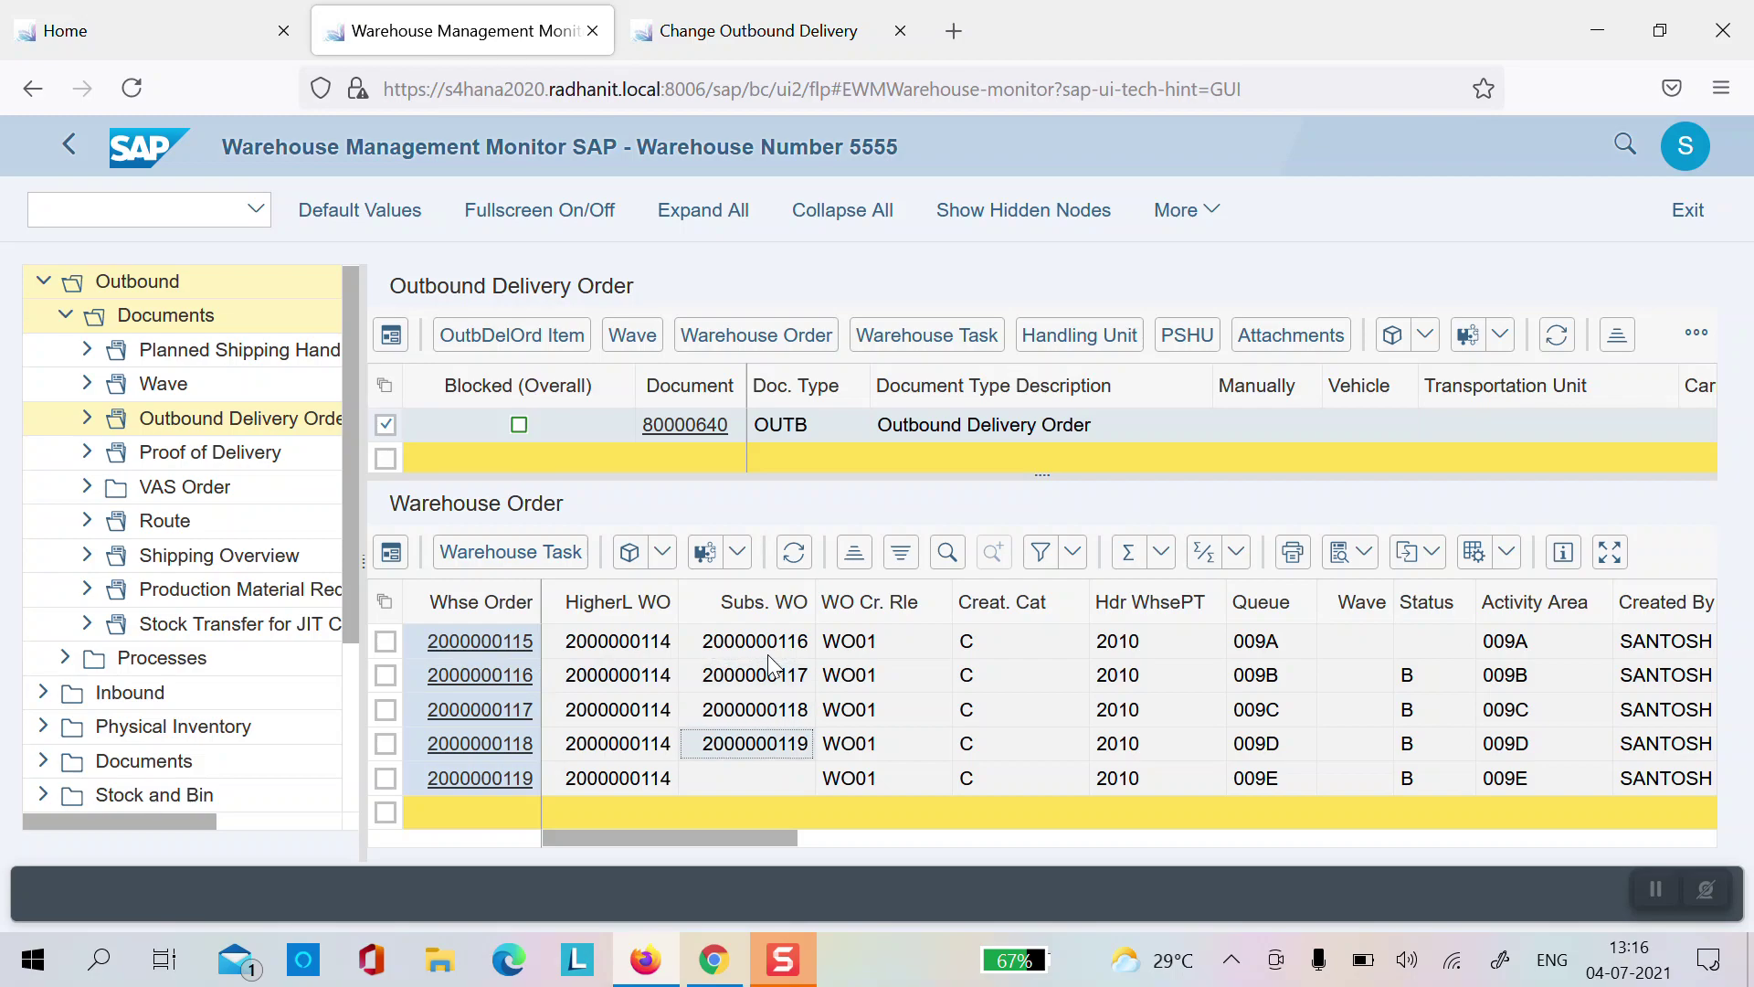
pyautogui.press('Up')
pyautogui.press('Left')
pyautogui.press('Up')
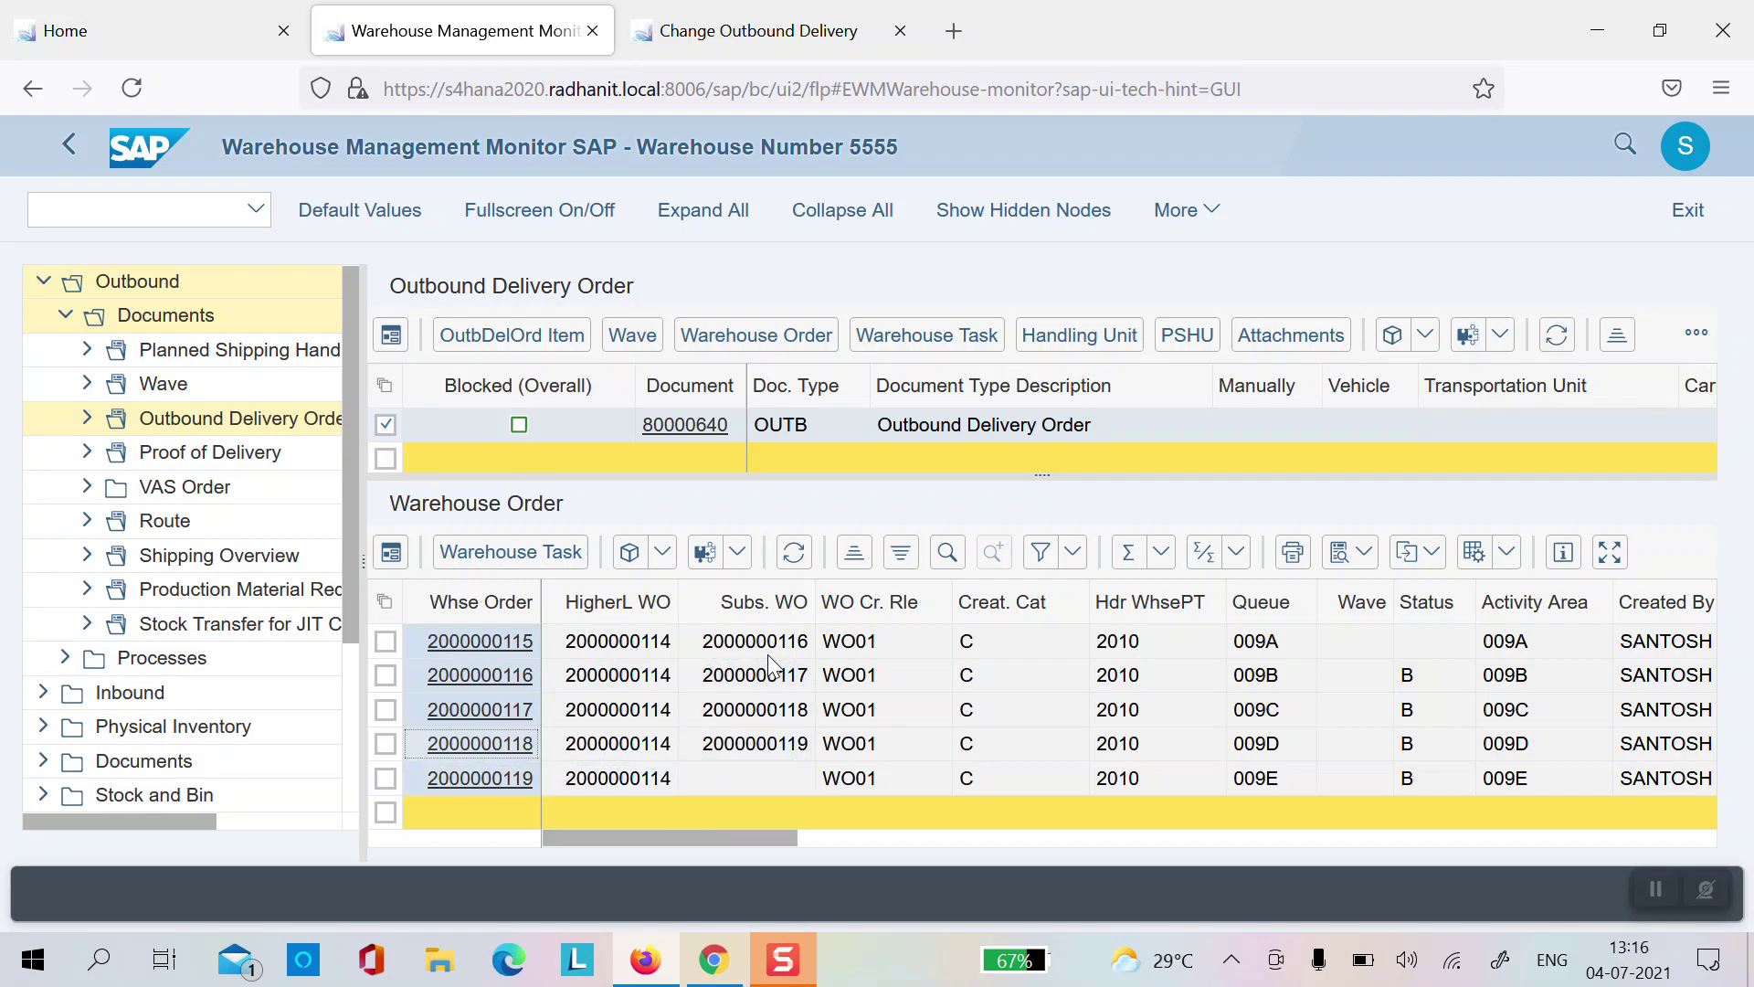
# Step: Display the warehouse tasks of the outbound delivery order and examine the first task's source storage type, section and bin
pyautogui.click(934, 344)
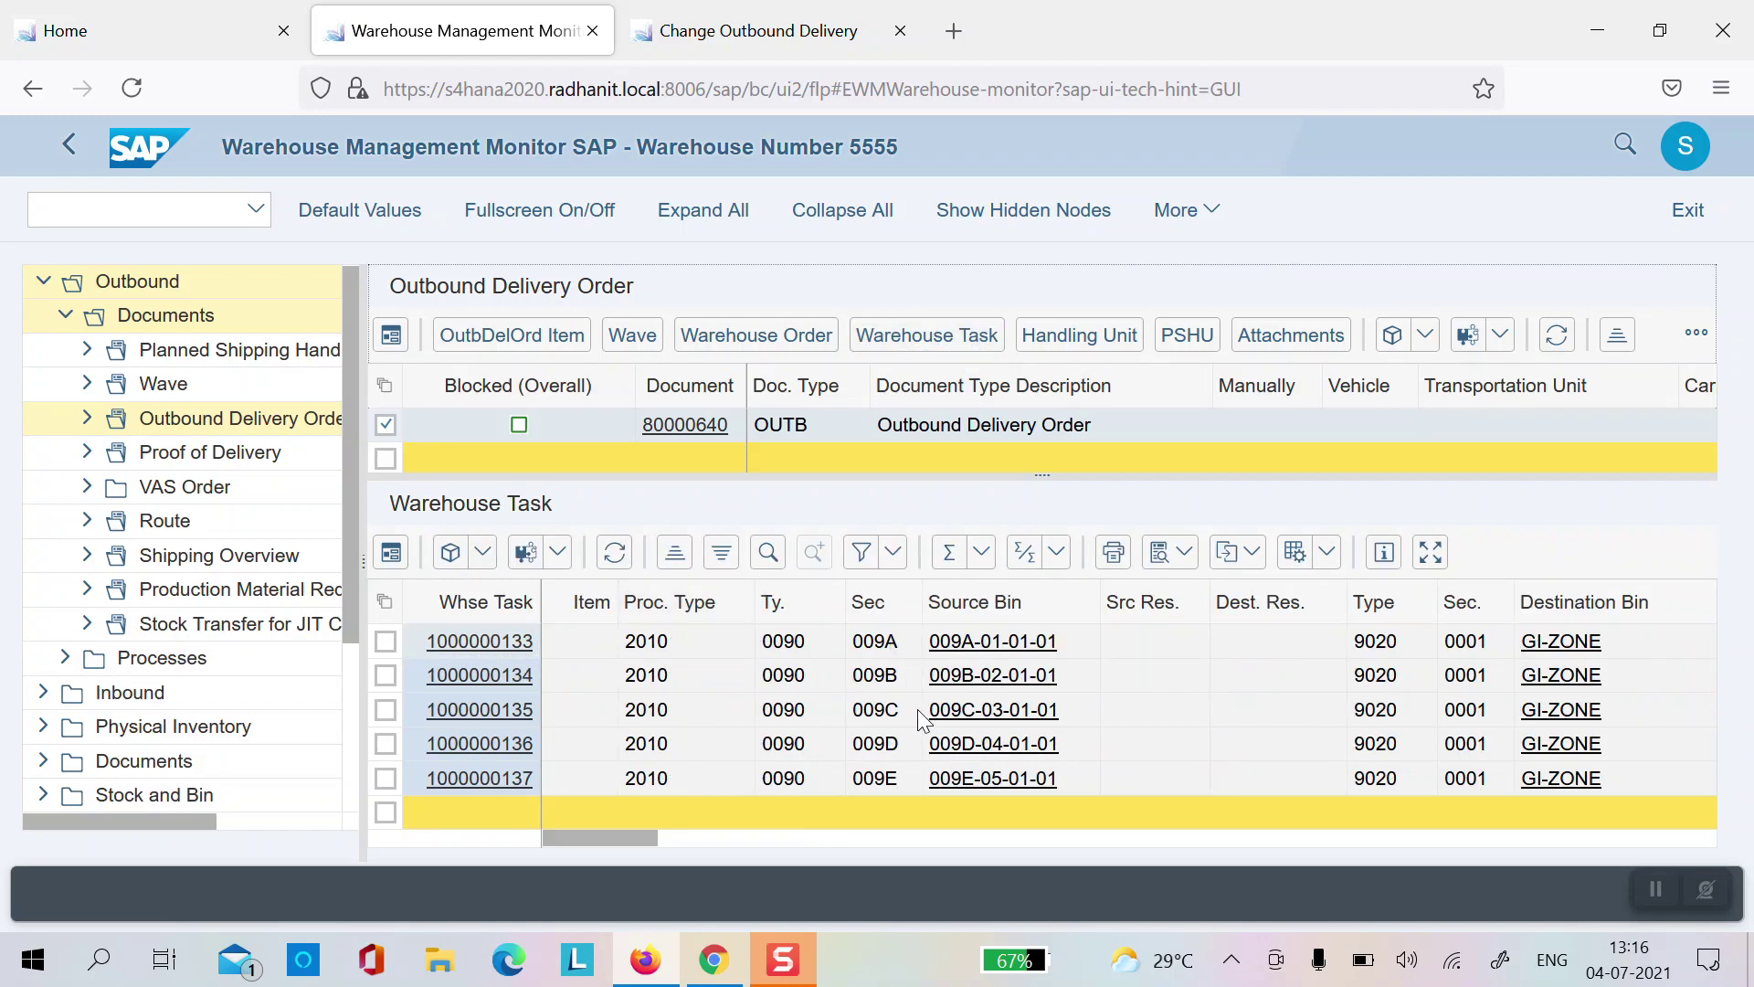
pyautogui.click(804, 643)
pyautogui.press('Right')
pyautogui.press('Right')
pyautogui.press('Right')
pyautogui.press('Right')
pyautogui.press('Right')
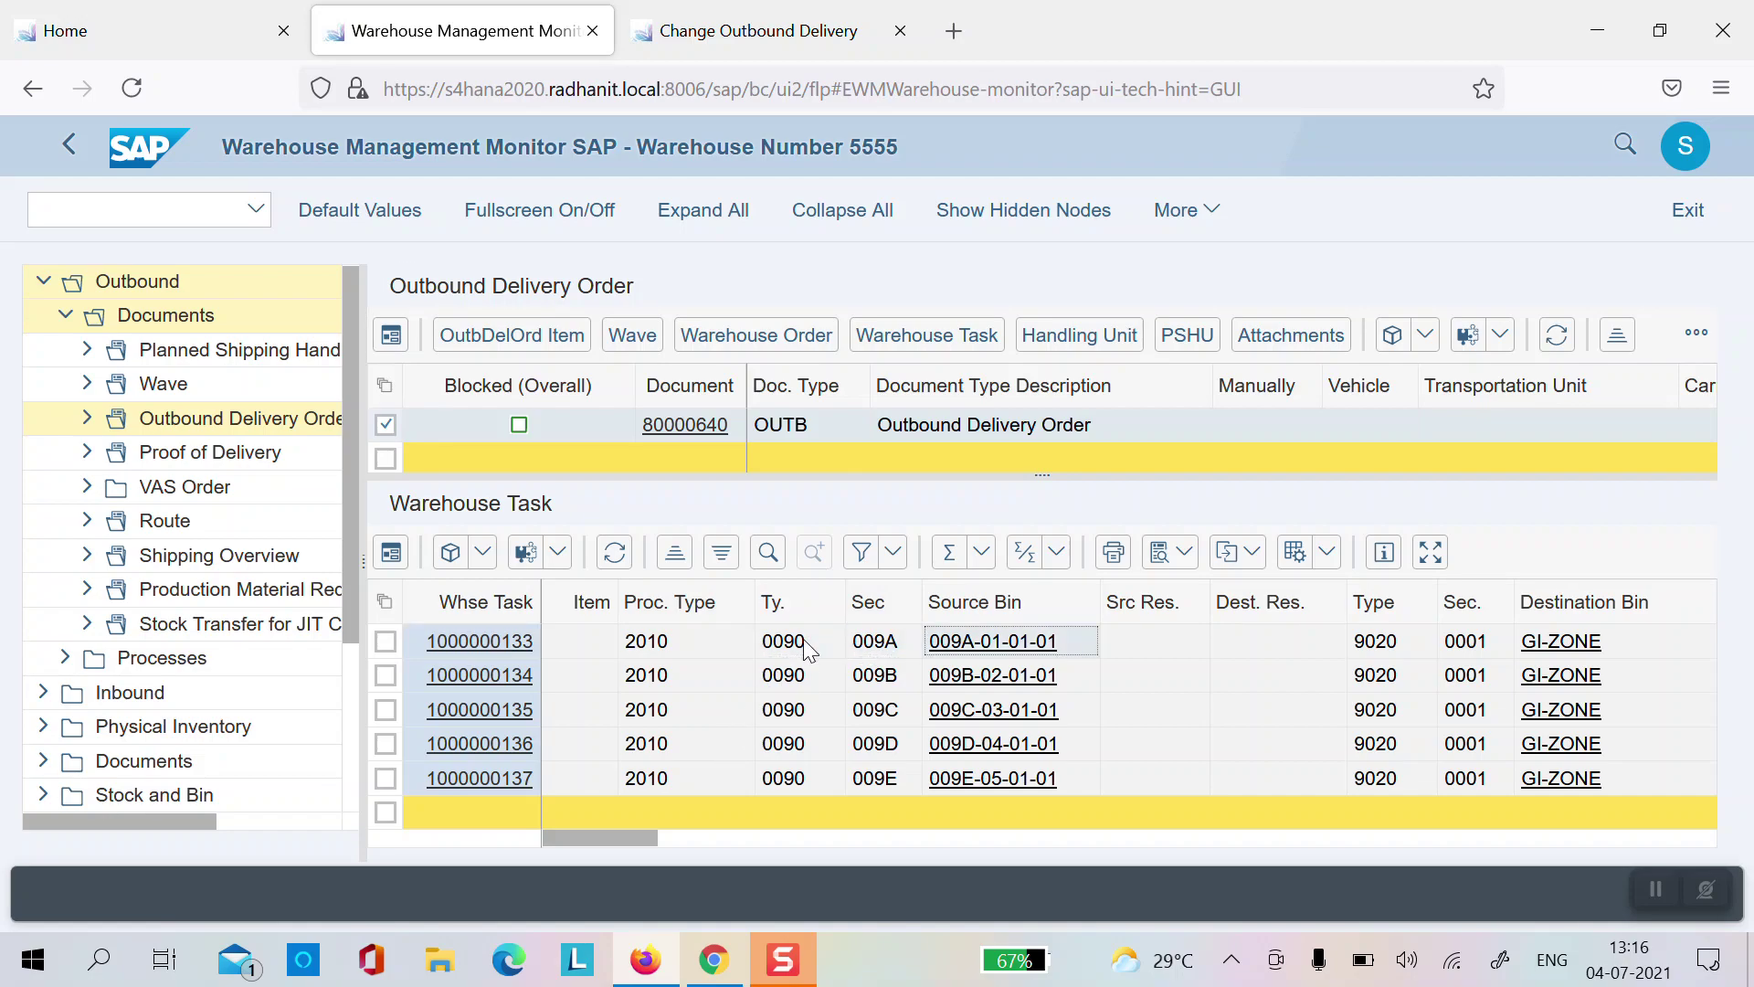
pyautogui.press('Left')
pyautogui.press('Left')
pyautogui.press('Left')
pyautogui.press('Left')
pyautogui.press('Left')
pyautogui.press('Right')
pyautogui.press('Right')
pyautogui.press('Right')
pyautogui.press('Left')
pyautogui.press('Left')
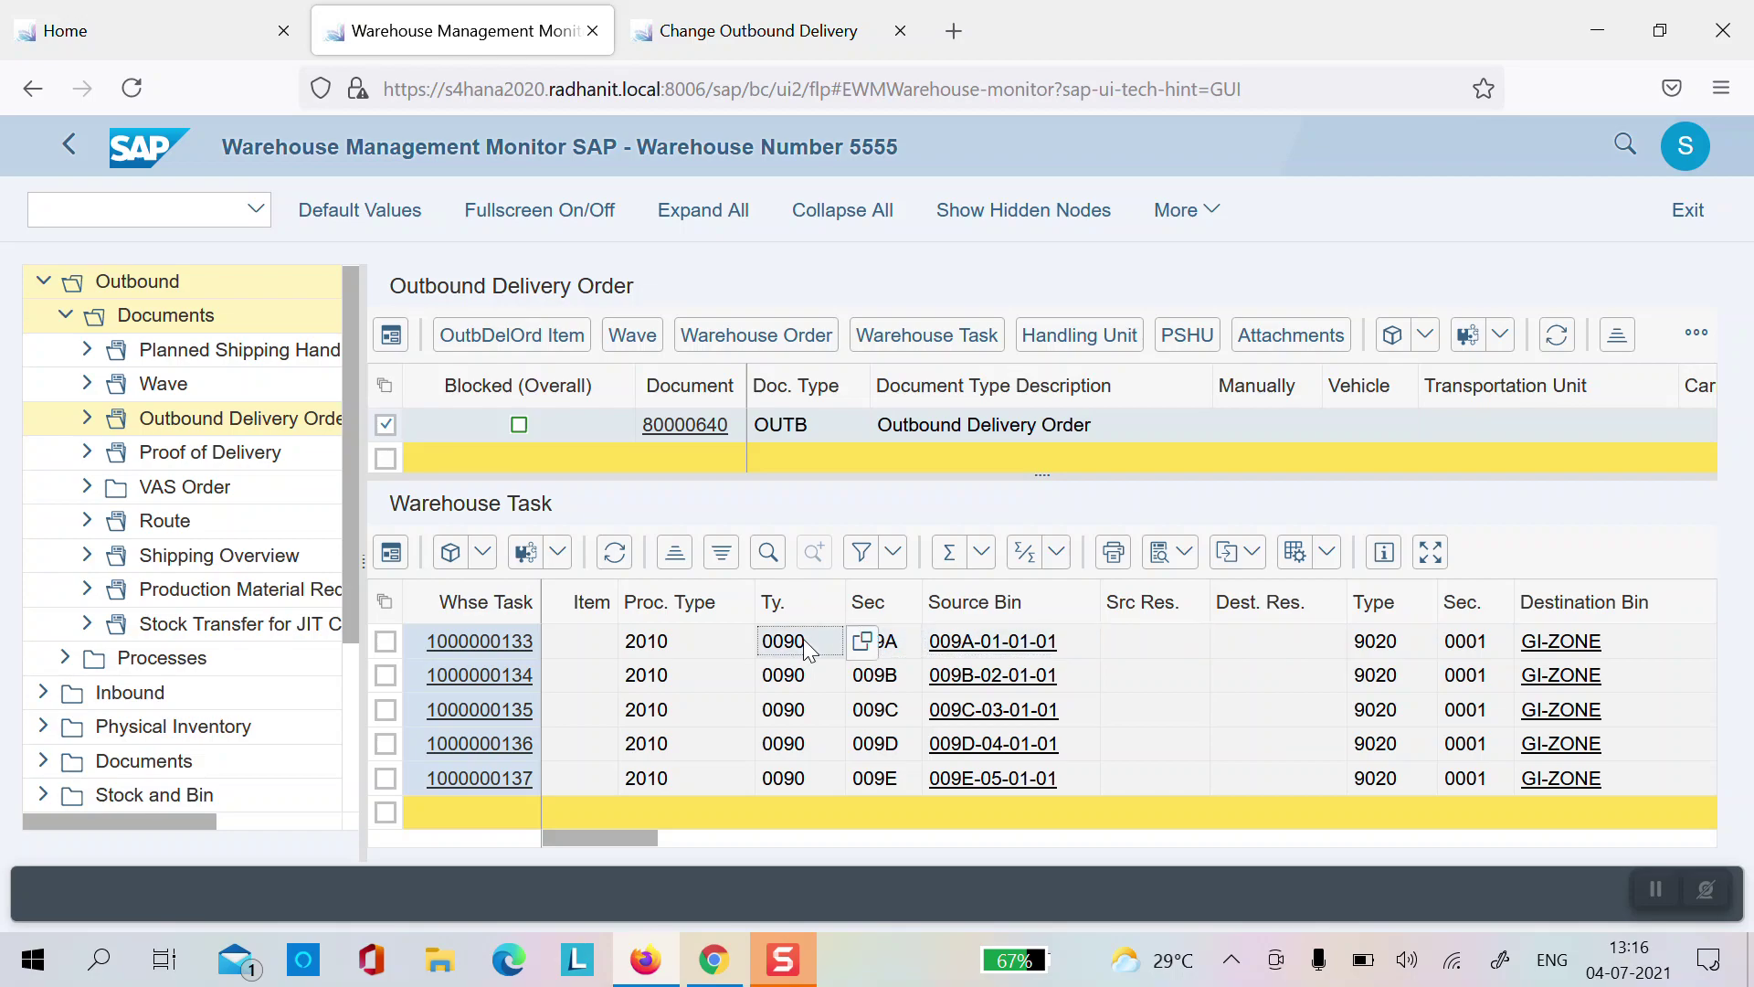
# Step: Examine the first warehouse task's fields across to its destination storage type, section and bin
pyautogui.press('Right')
pyautogui.press('Right')
pyautogui.press('Right')
pyautogui.press('Right')
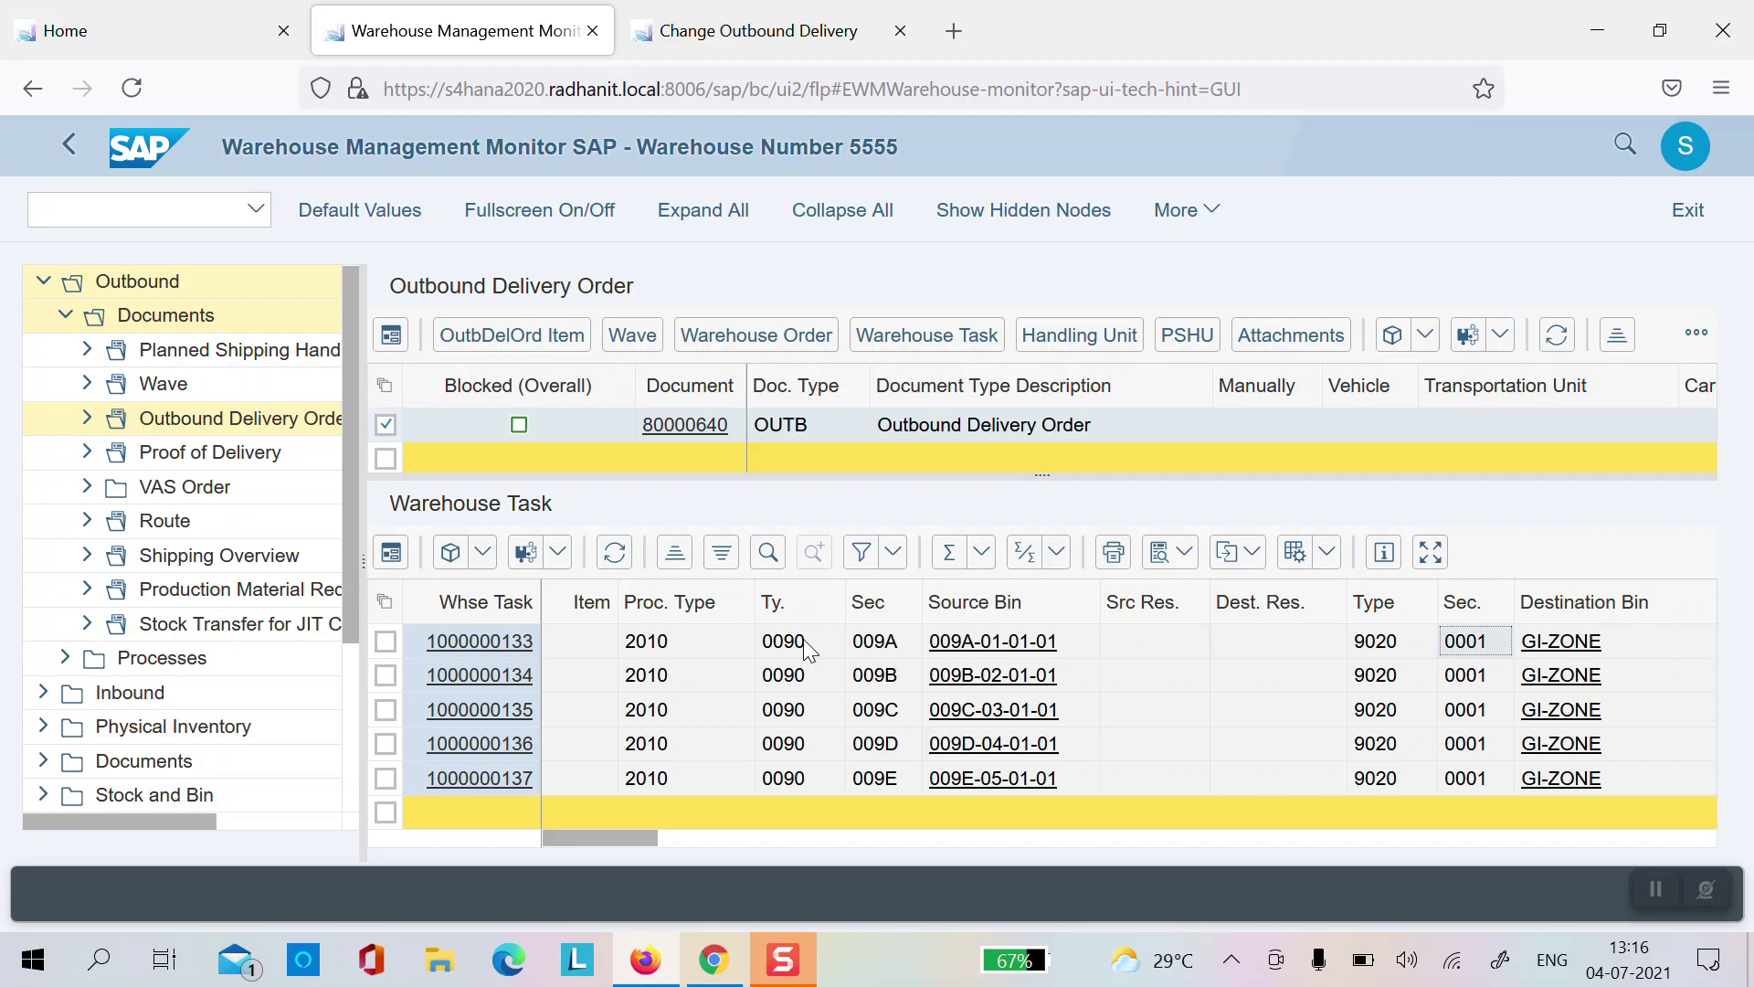
pyautogui.press('Home')
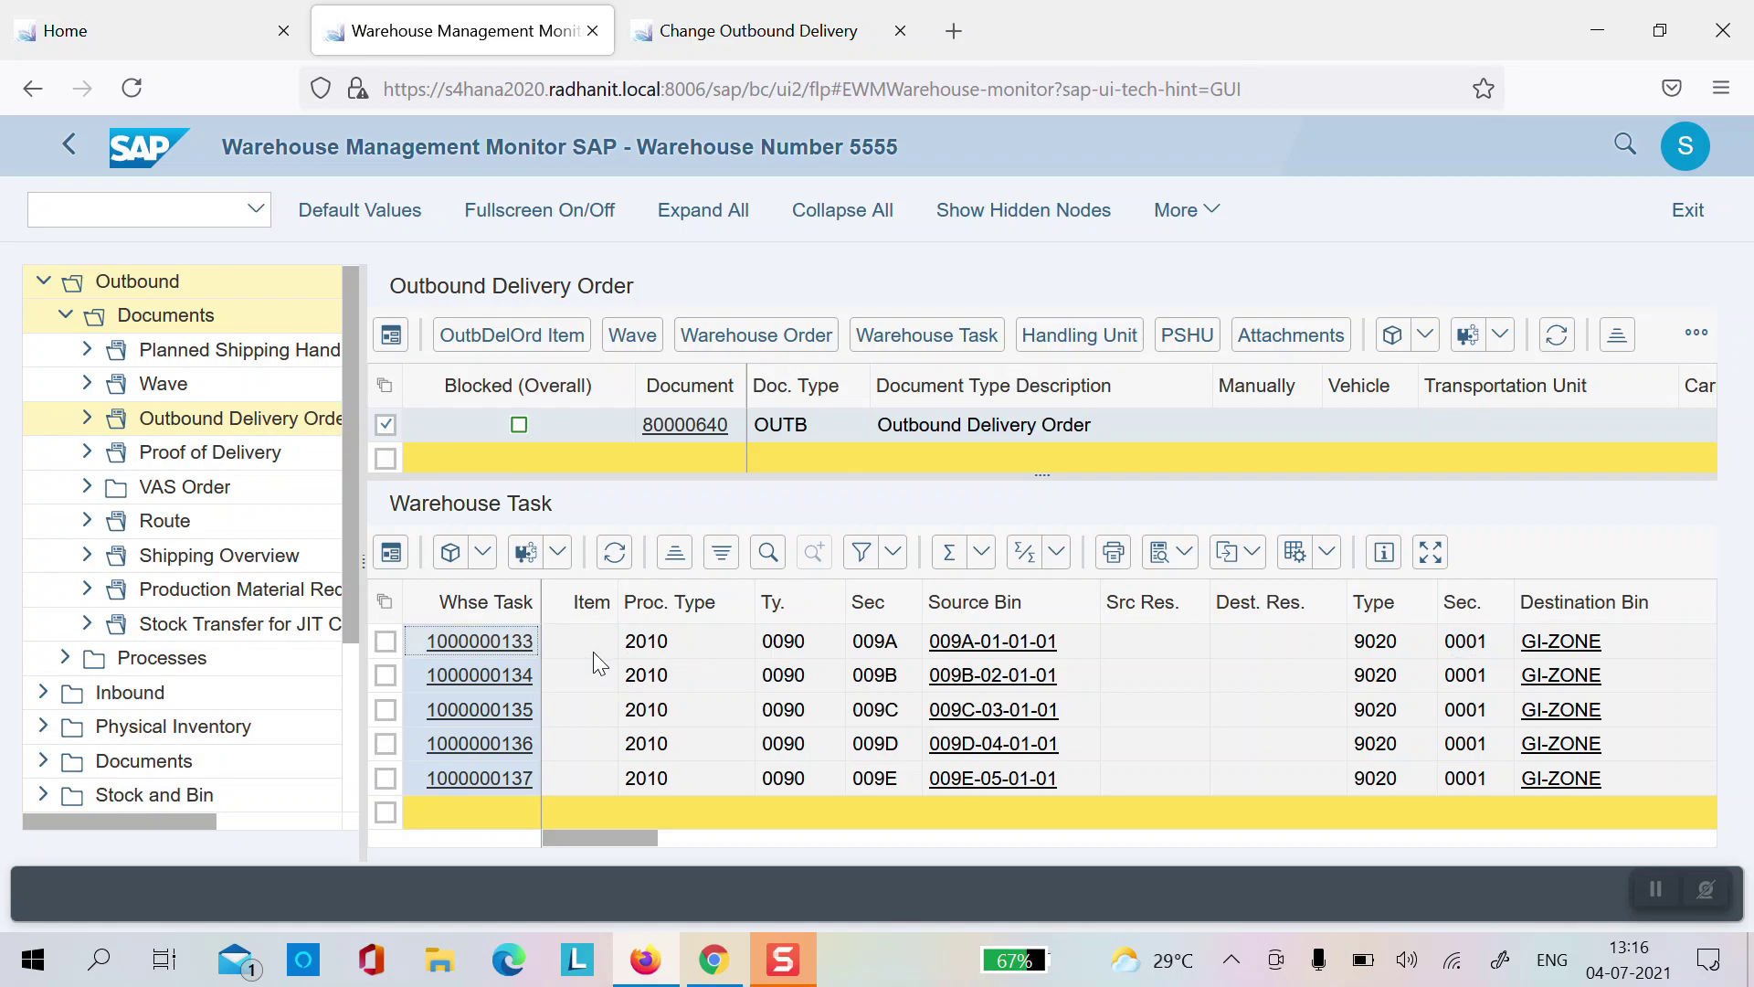
pyautogui.press('Right')
pyautogui.press('Right')
pyautogui.press('Right')
pyautogui.press('Right')
pyautogui.press('Right')
pyautogui.press('Right')
pyautogui.press('Right')
pyautogui.press('Right')
pyautogui.press('Right')
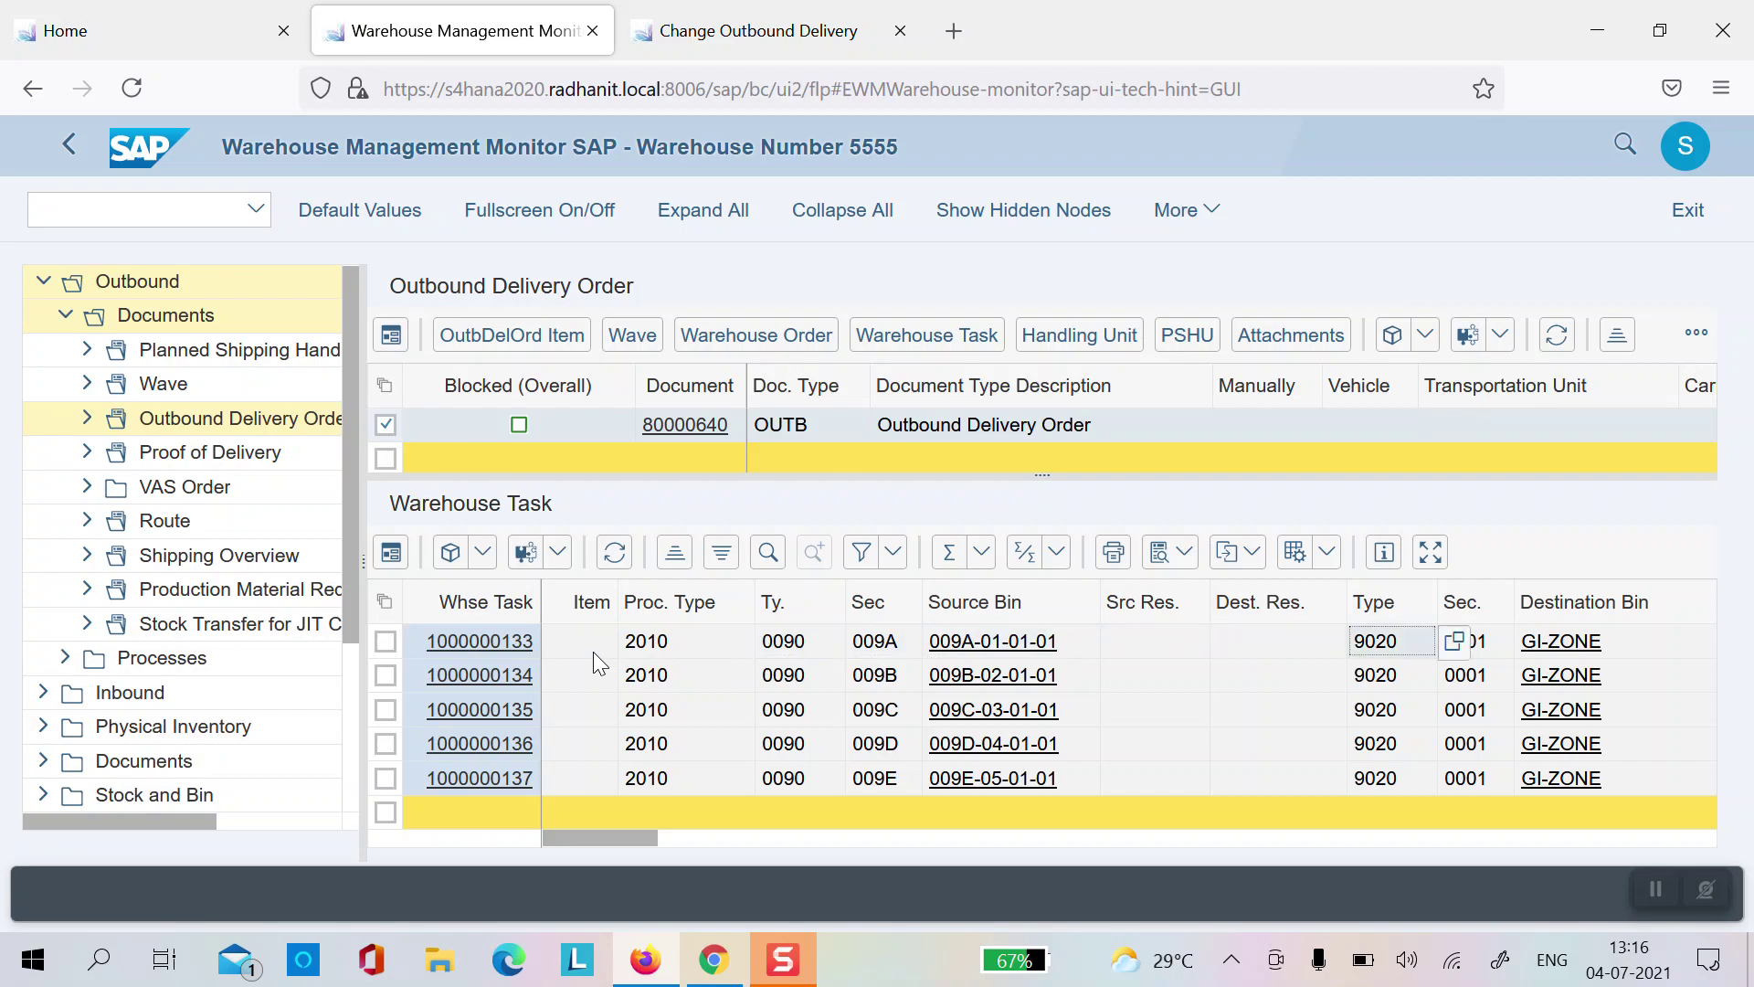
pyautogui.press('Right')
pyautogui.press('Left')
pyautogui.press('Left')
pyautogui.press('Left')
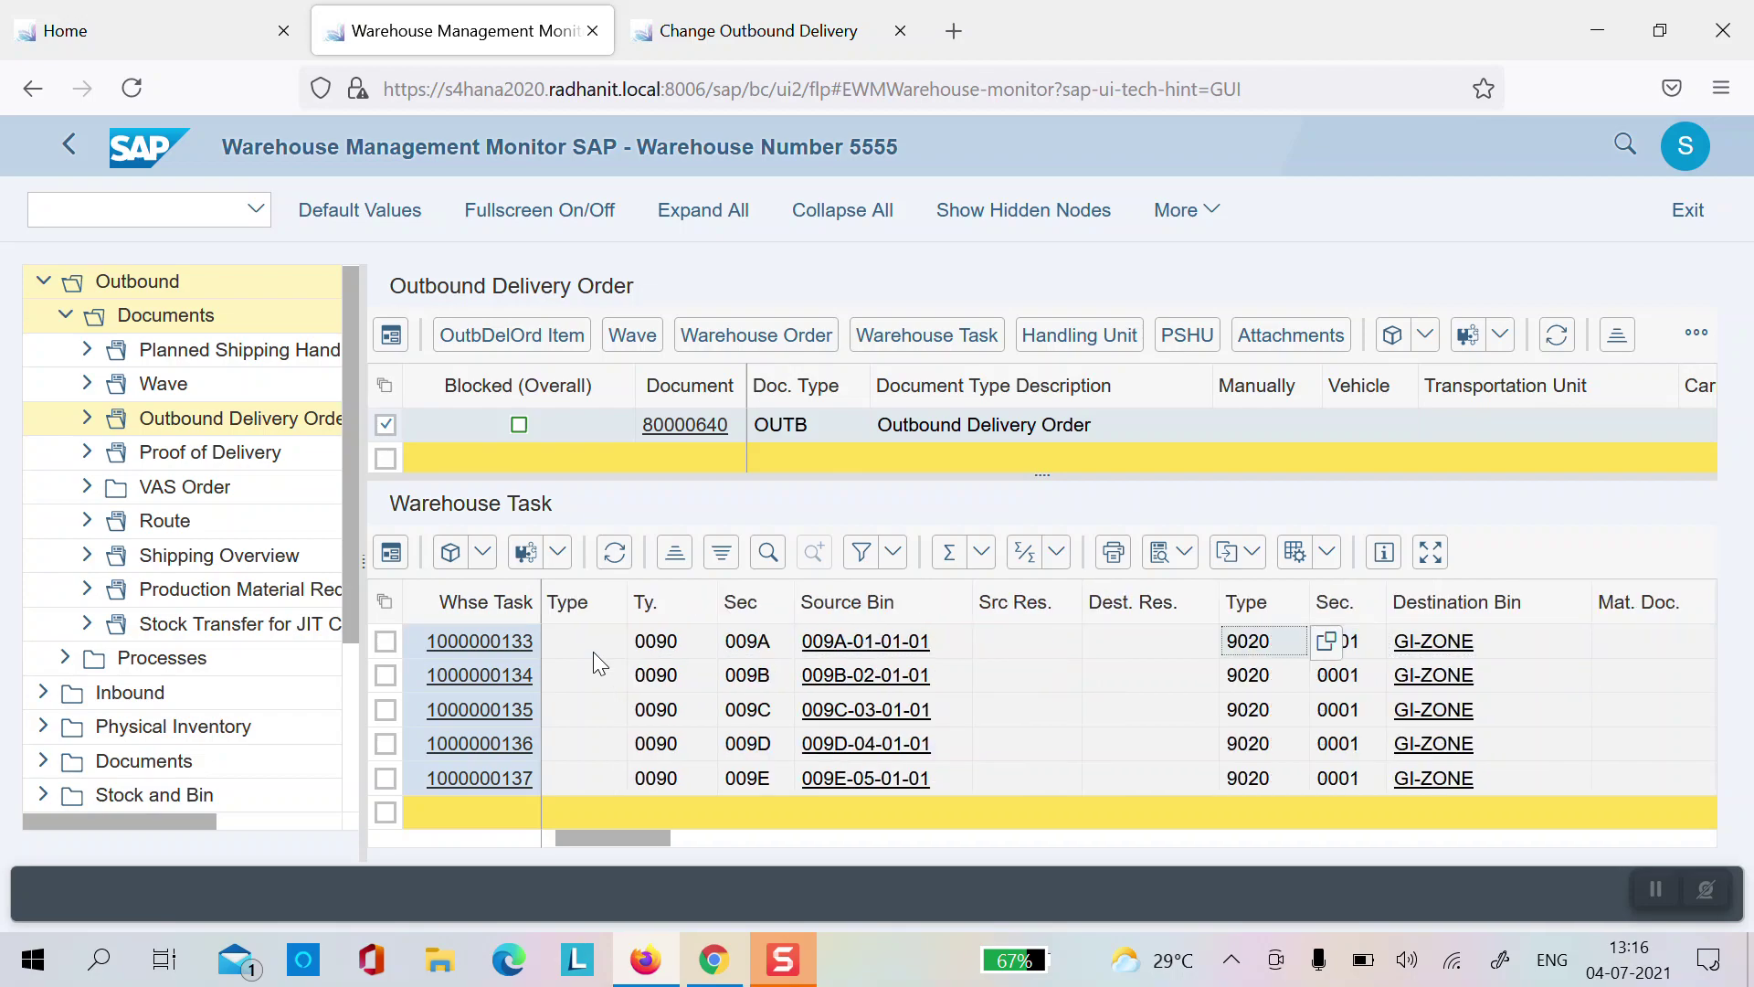
pyautogui.press('Right')
pyautogui.press('Right')
pyautogui.press('Left')
pyautogui.press('Left')
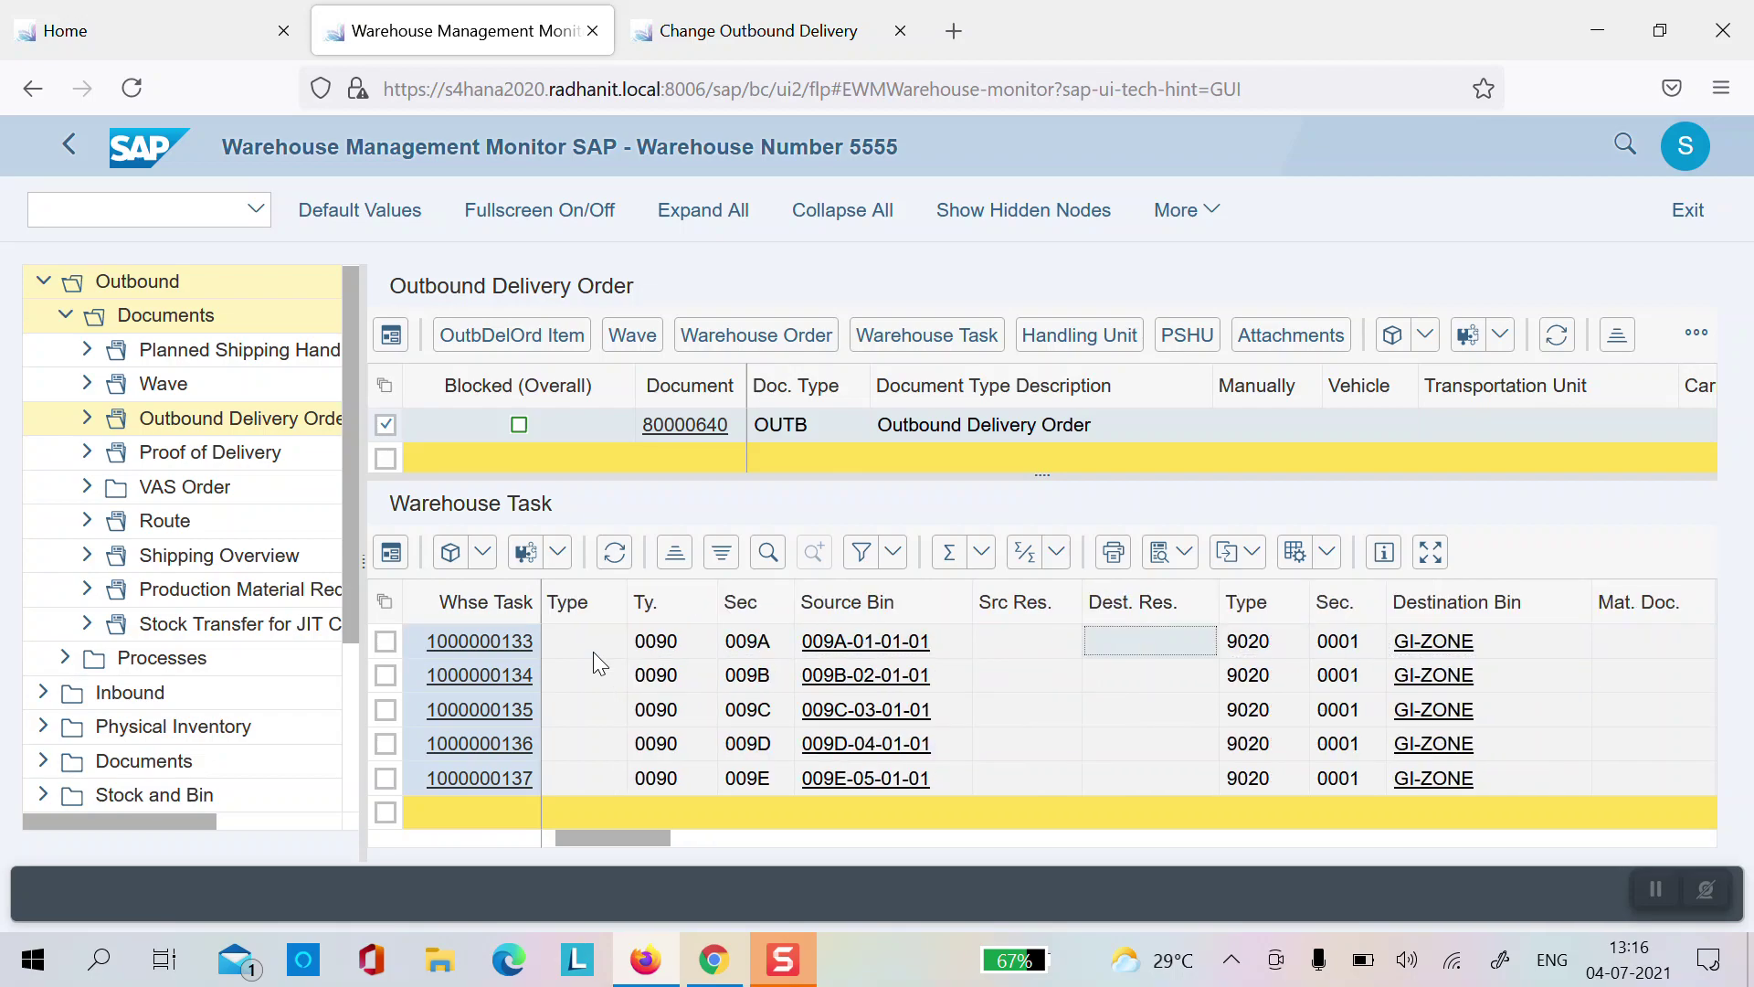
pyautogui.press('Left')
pyautogui.press('Left')
pyautogui.press('Left')
pyautogui.press('Left')
pyautogui.press('Left')
pyautogui.press('Left')
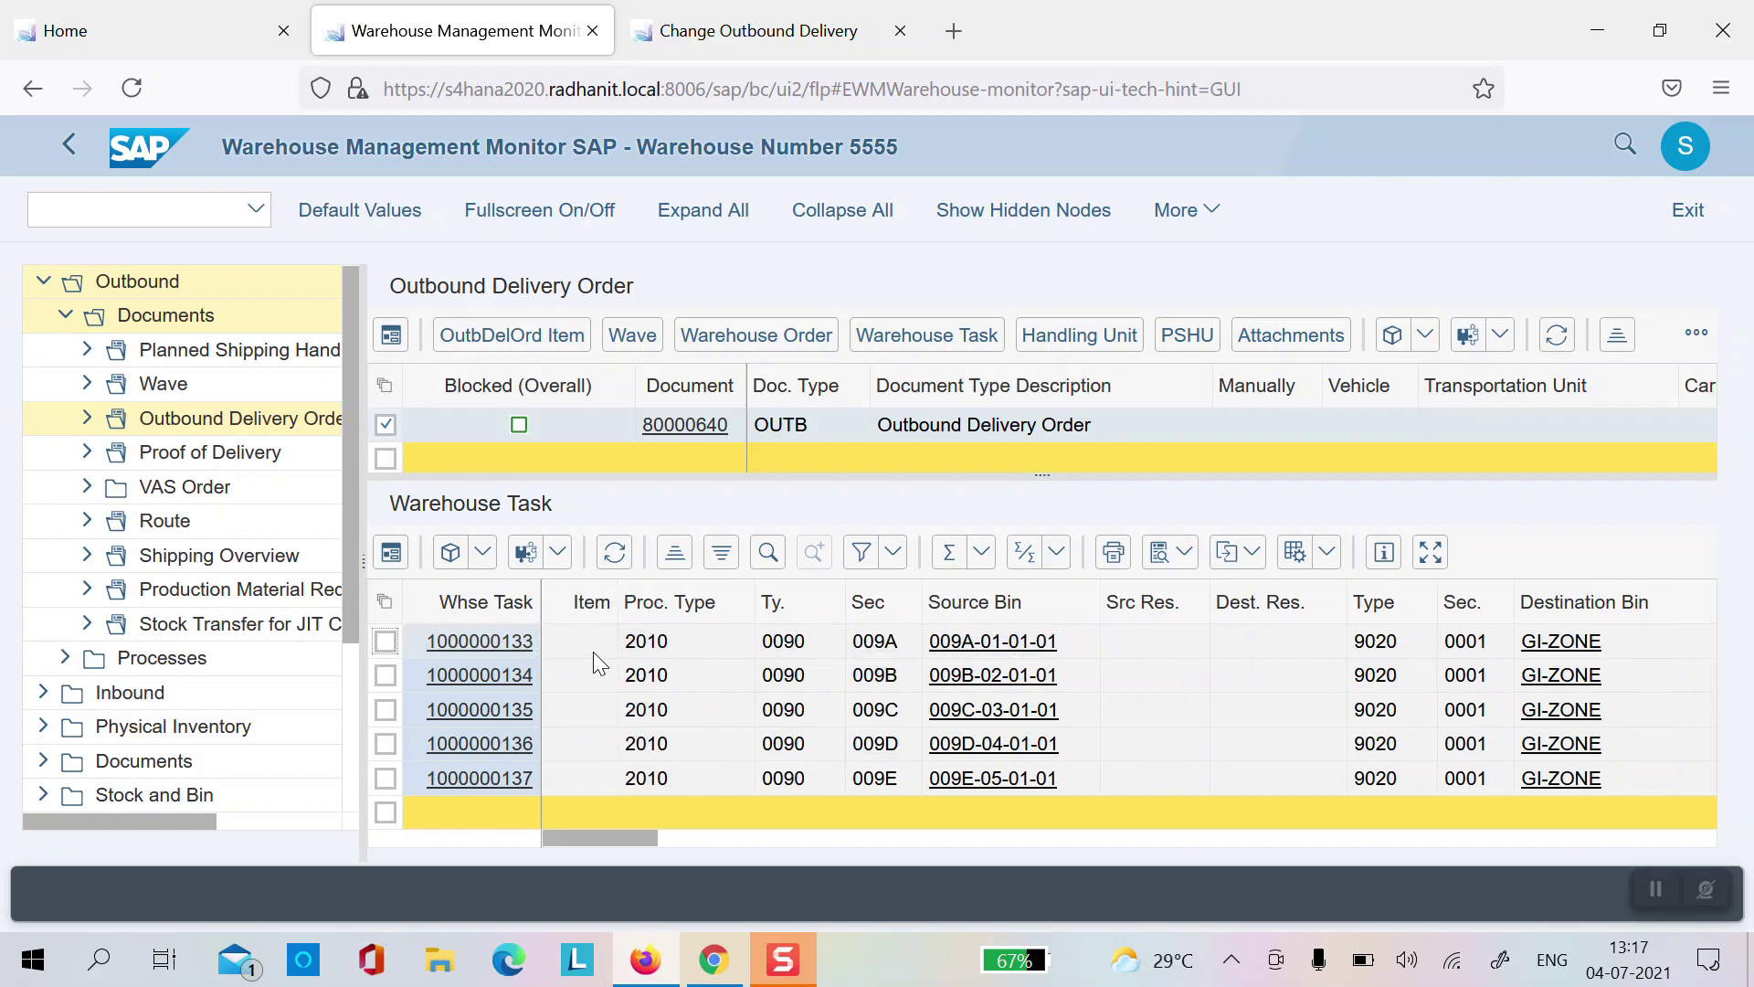
# Step: Open the Test RF Environment app from the launchpad's Warehouse Processing (EWM) group
pyautogui.click(731, 33)
pyautogui.click(202, 215)
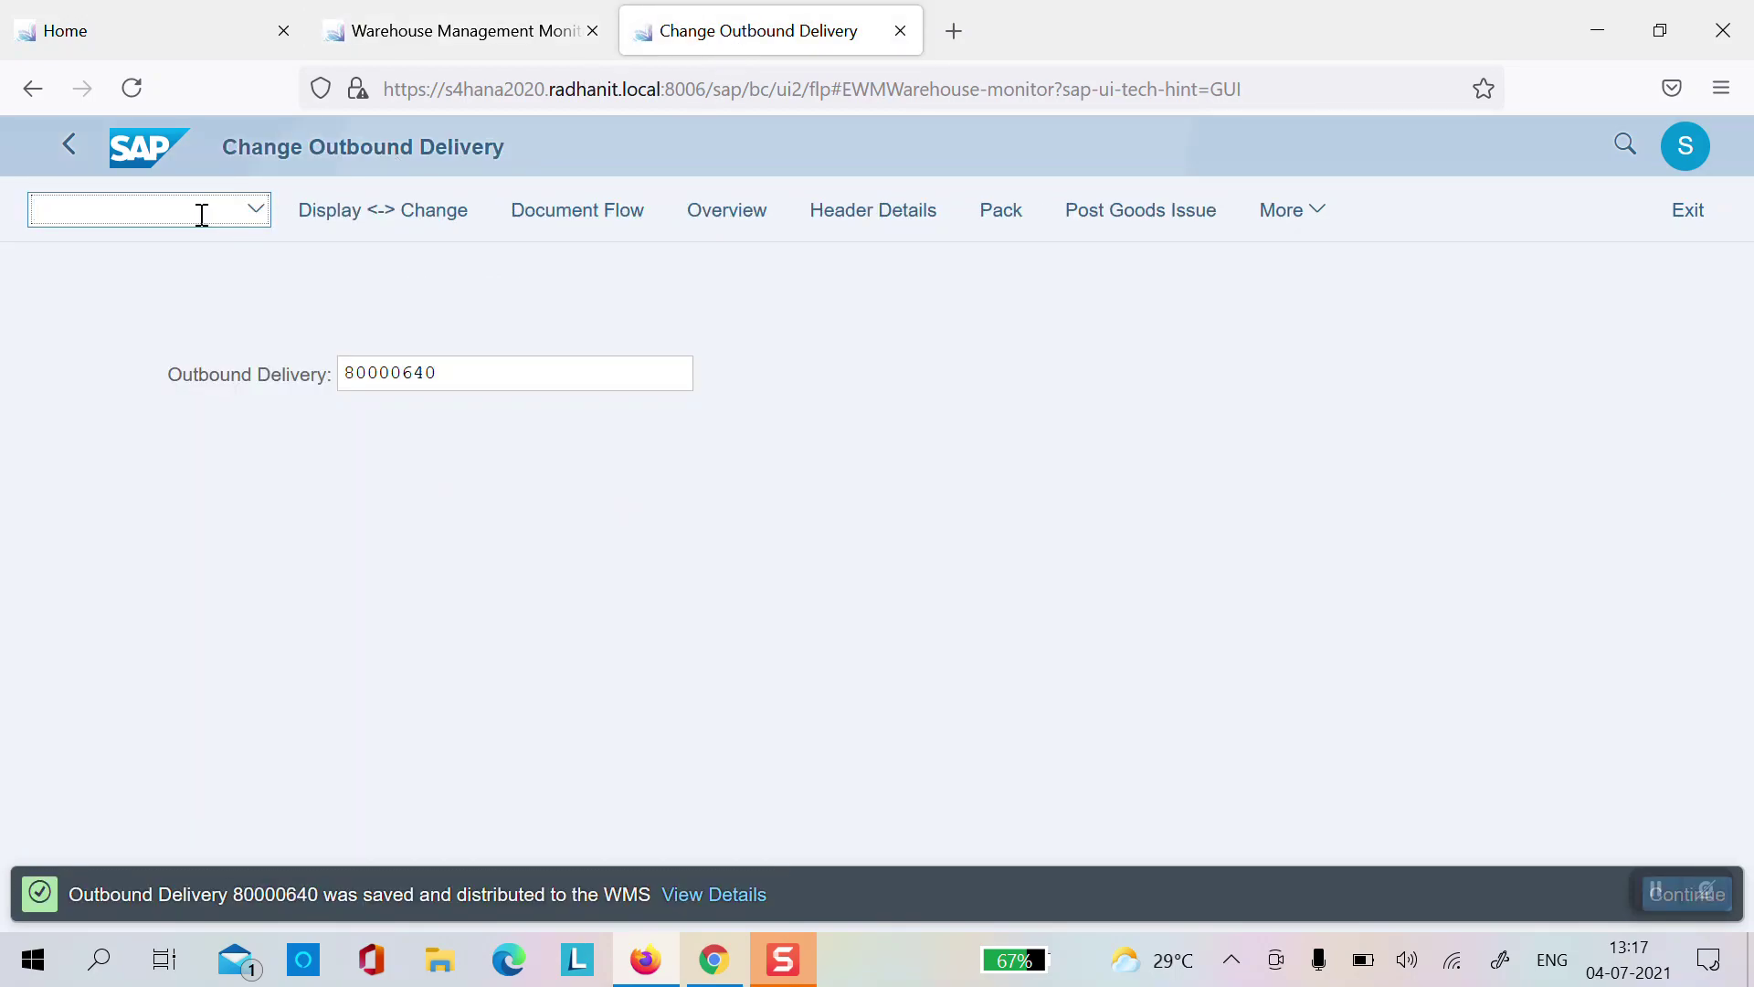
pyautogui.click(206, 27)
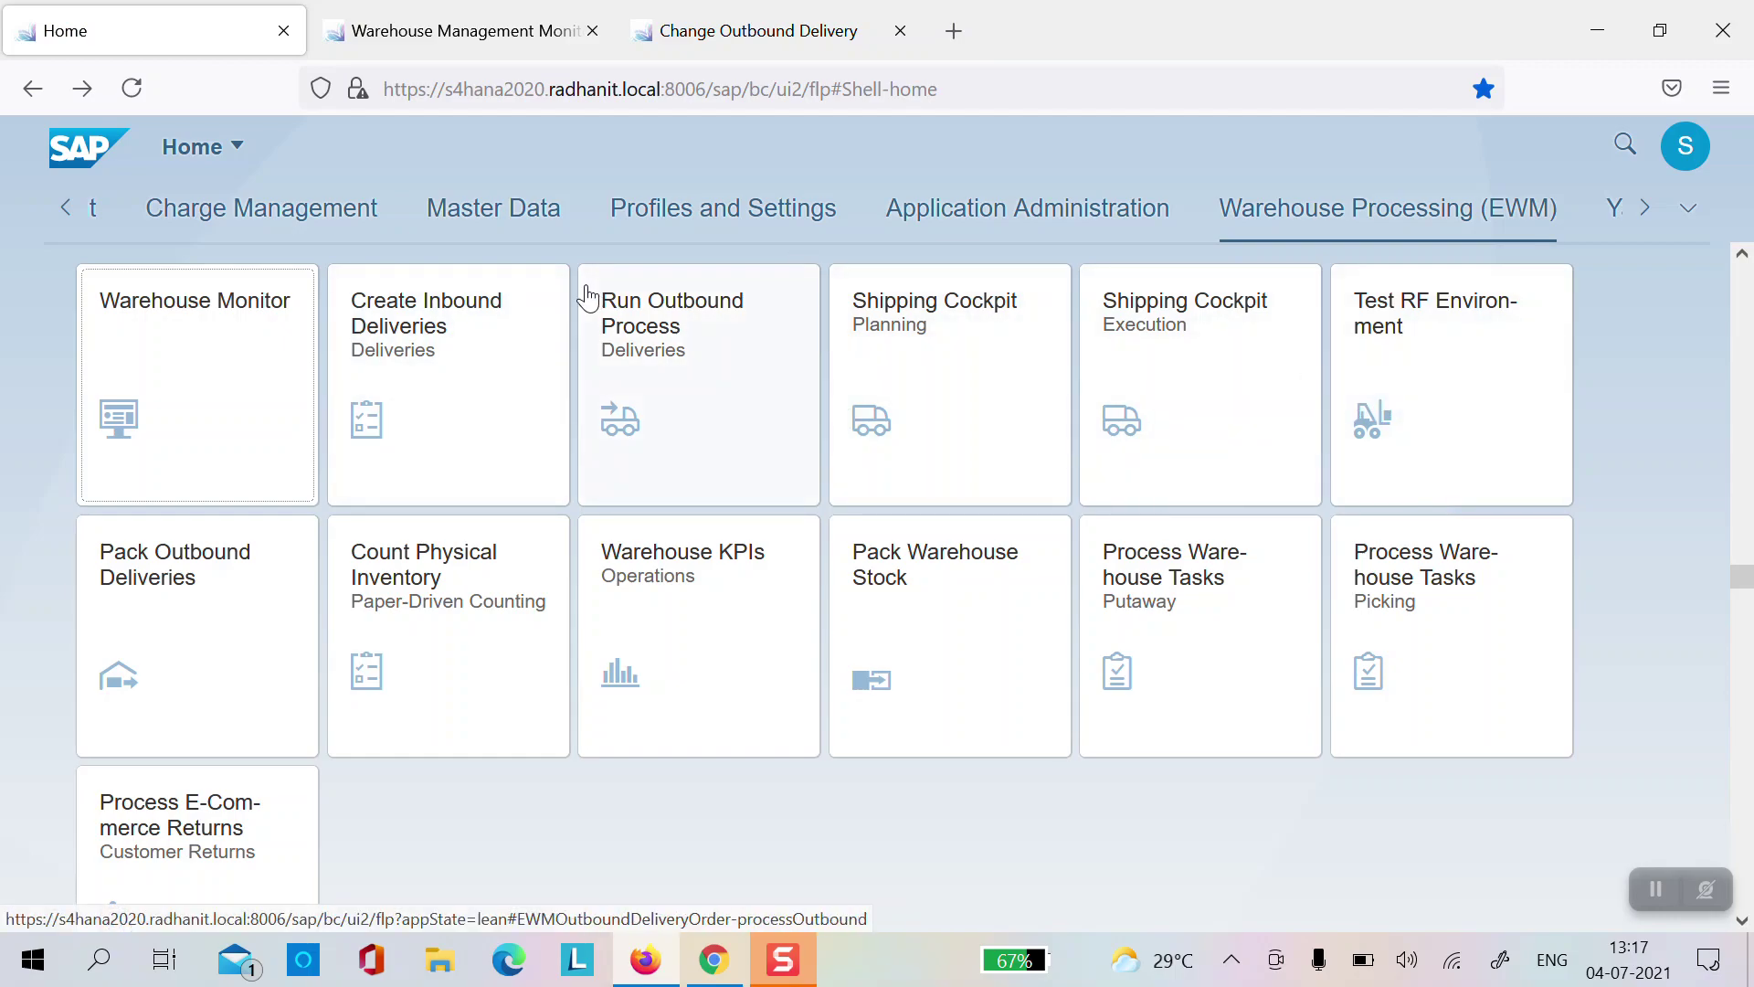
pyautogui.click(1394, 382)
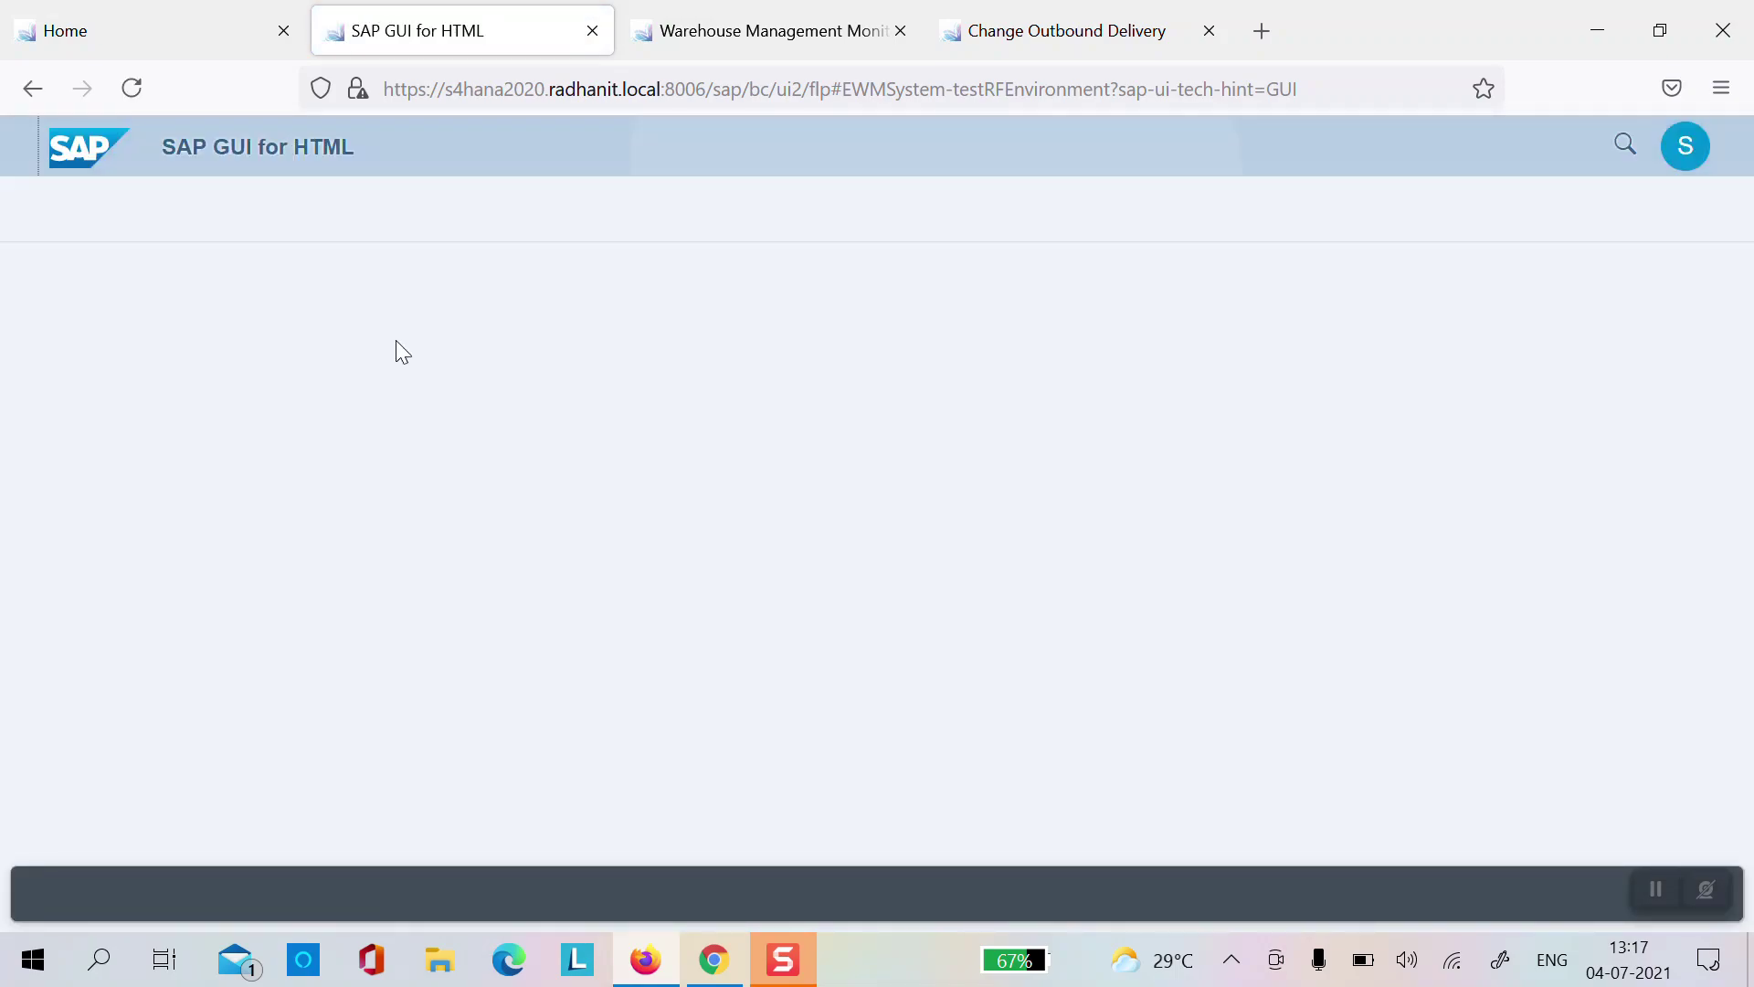
# Step: Log on to the RF environment for warehouse 5555 with resource 009A_PICKER
pyautogui.click(197, 294)
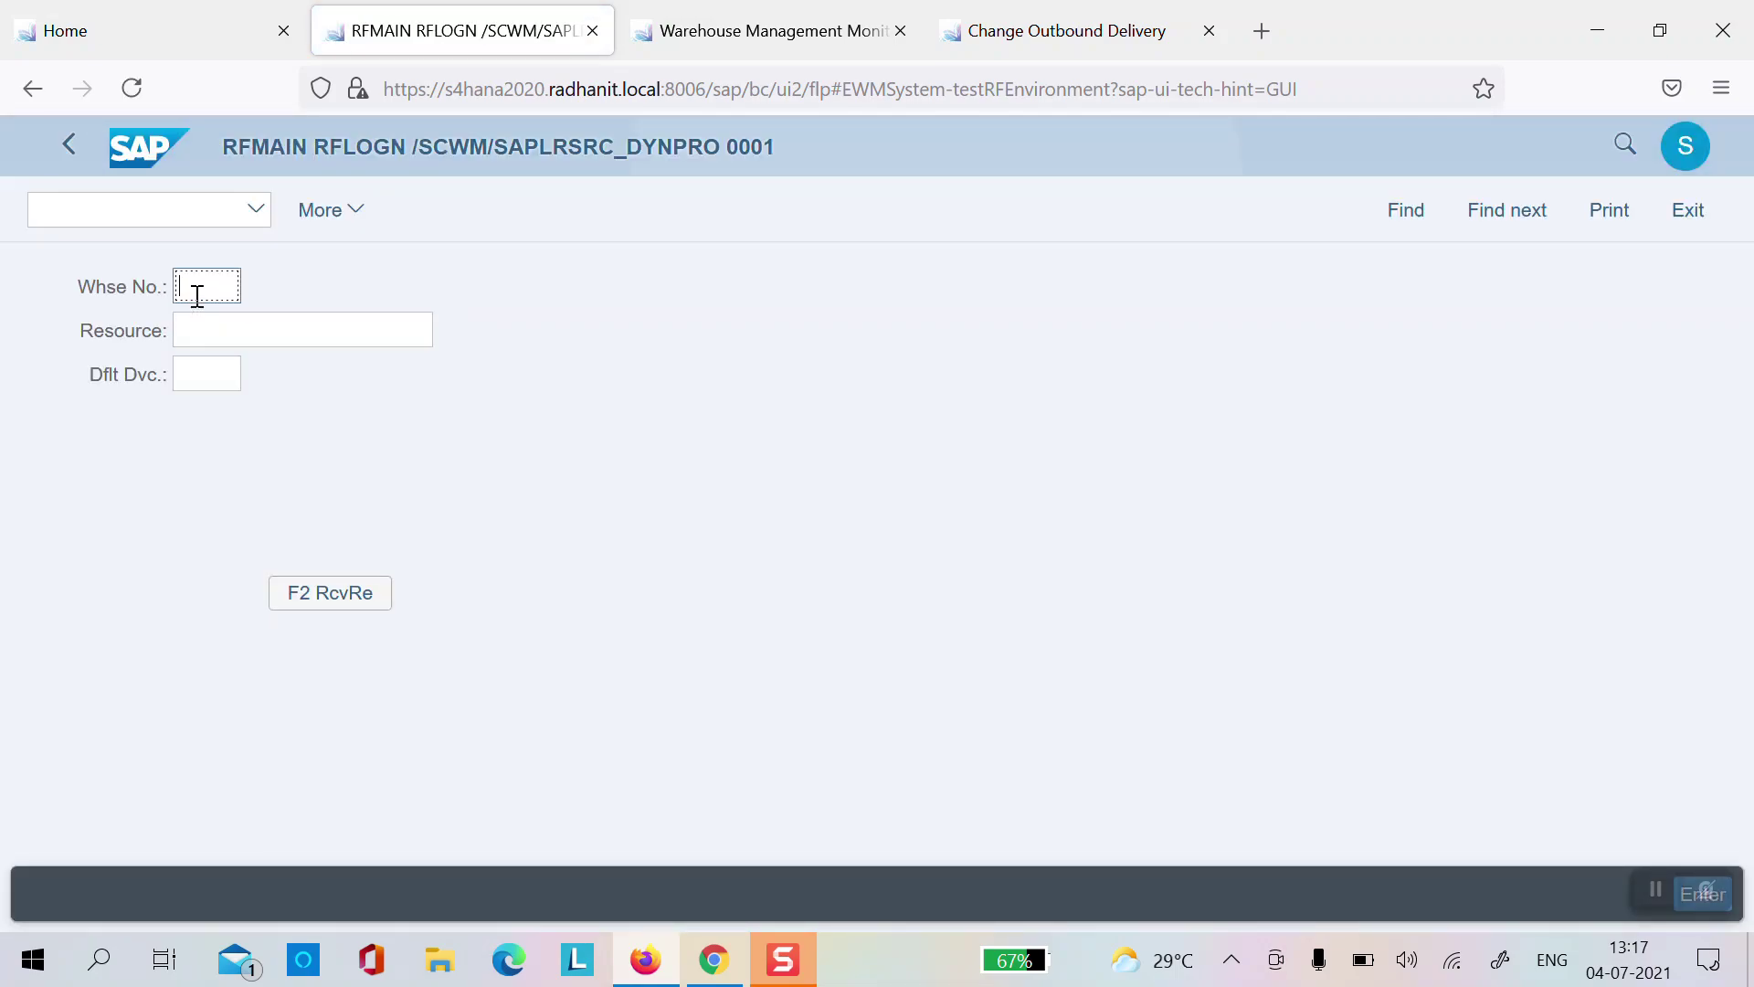
pyautogui.write('5555')
pyautogui.press('Tab')
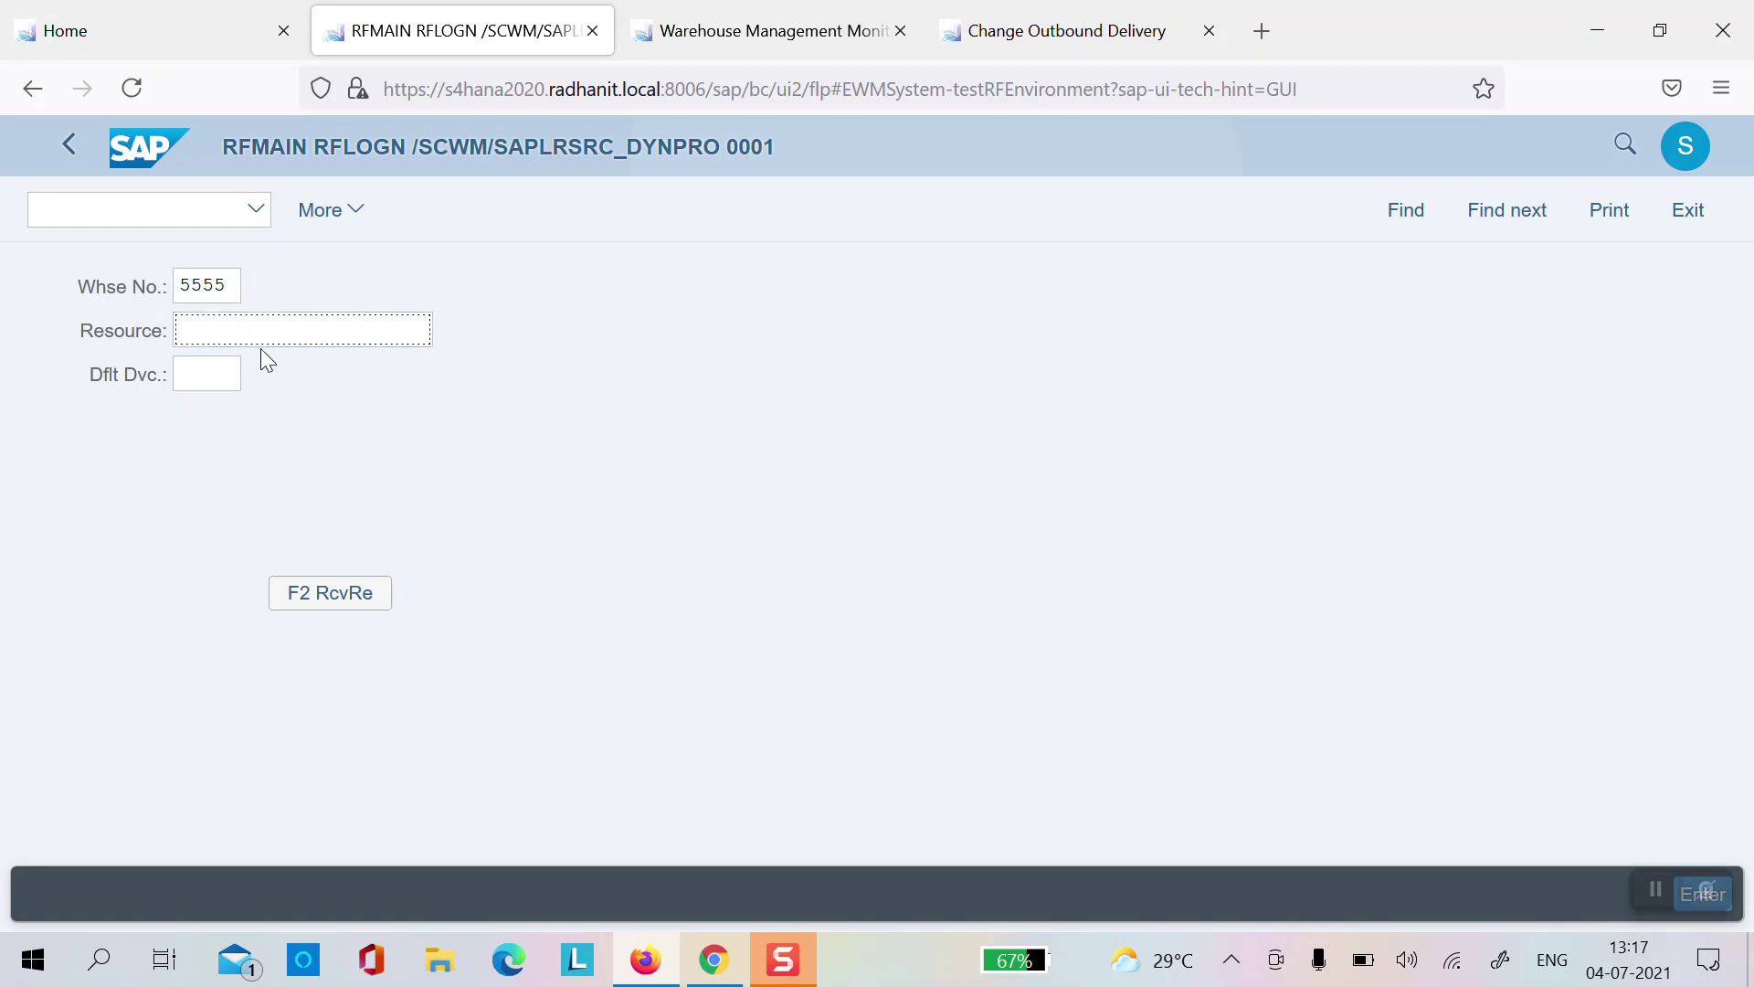
pyautogui.write('009a_picker')
pyautogui.press('Return')
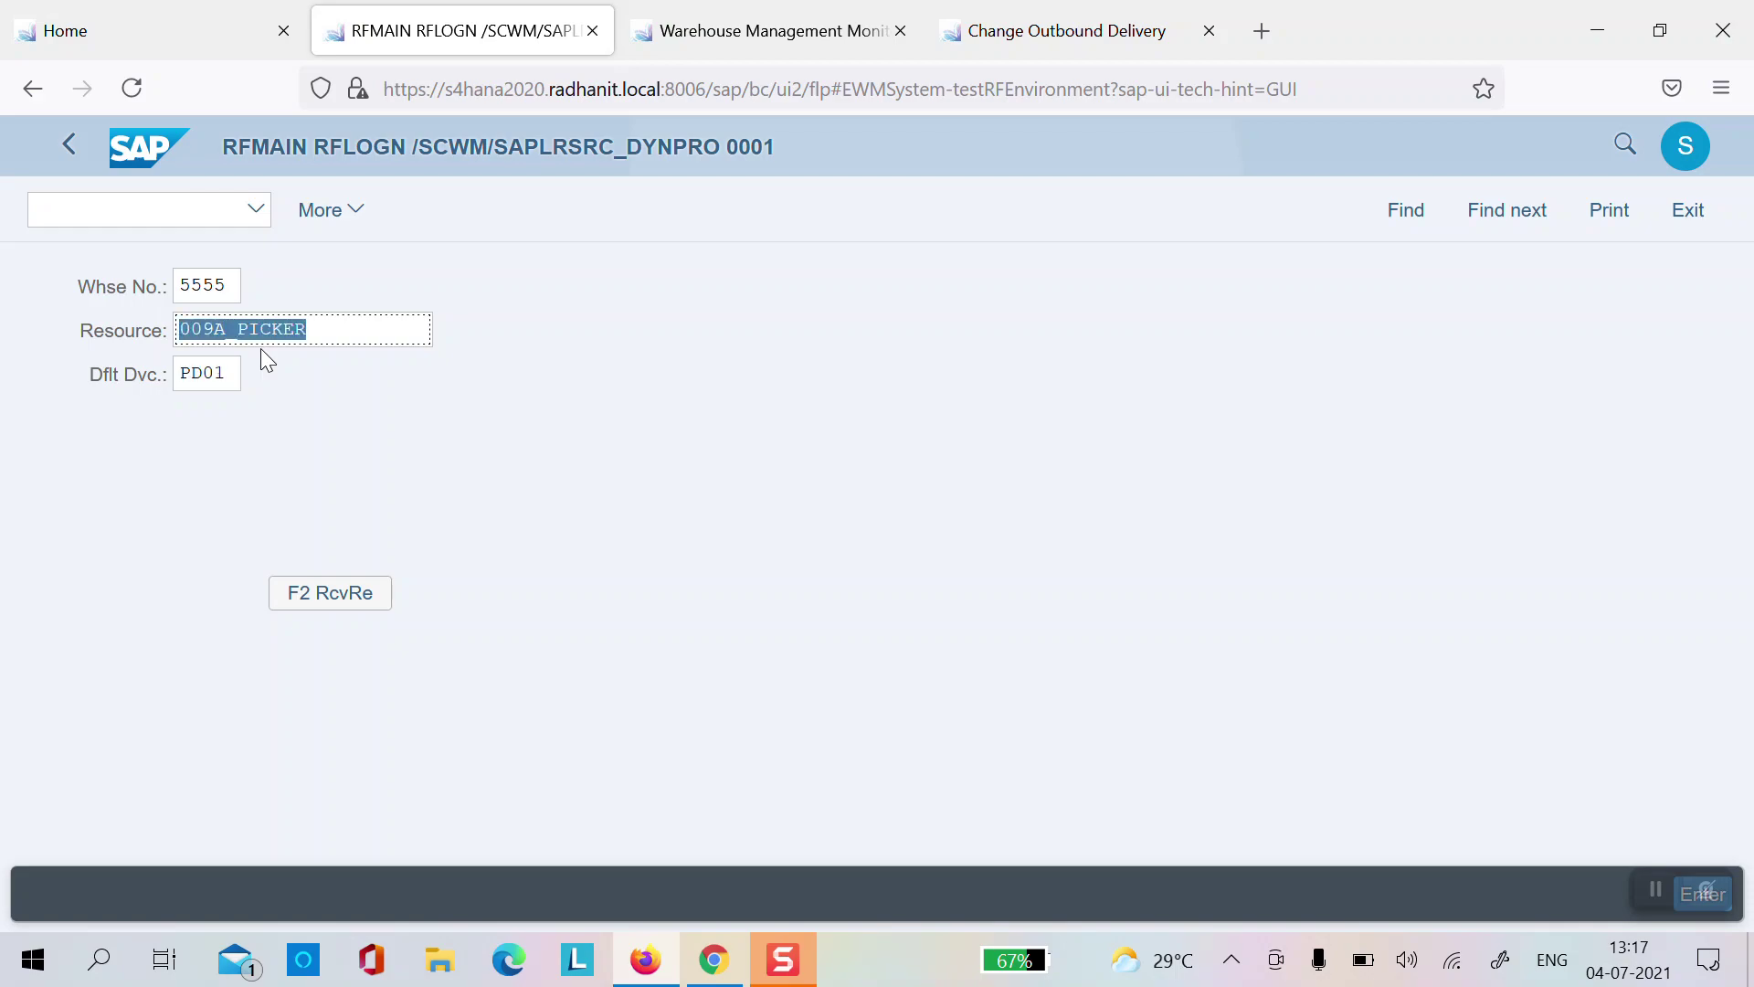
# Step: Start system-guided processing by queue for queue 009A
pyautogui.click(376, 298)
pyautogui.click(348, 330)
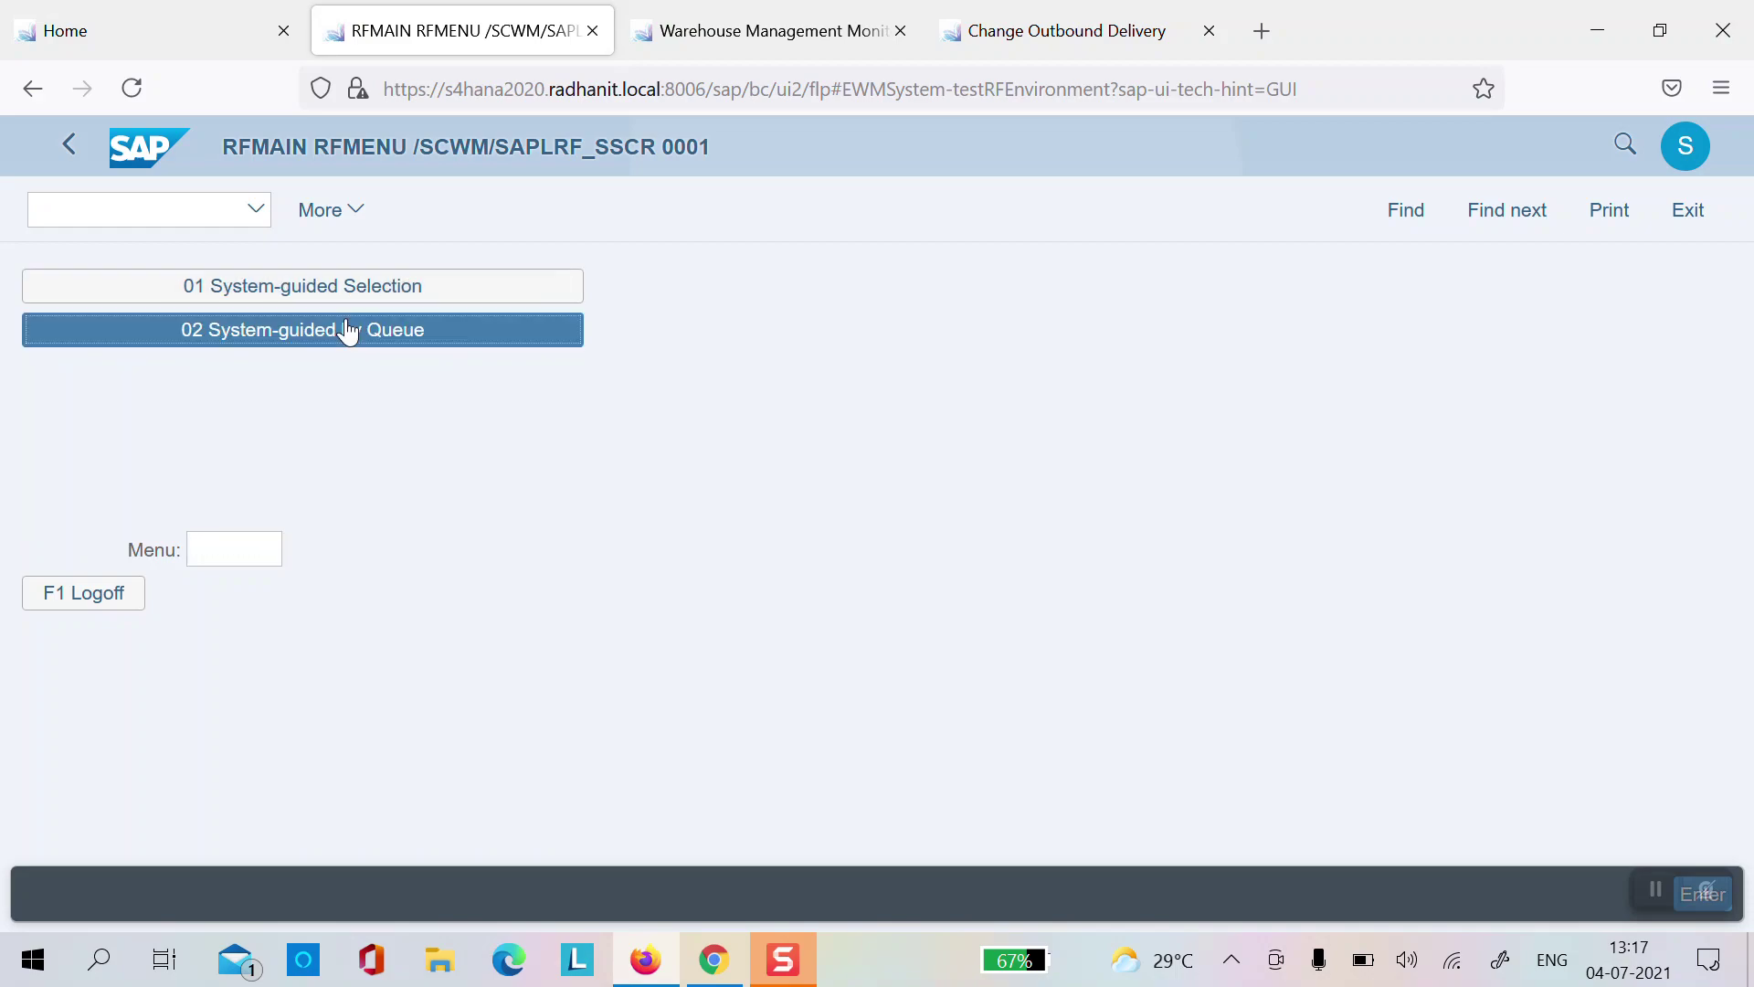
pyautogui.write('00PQ')
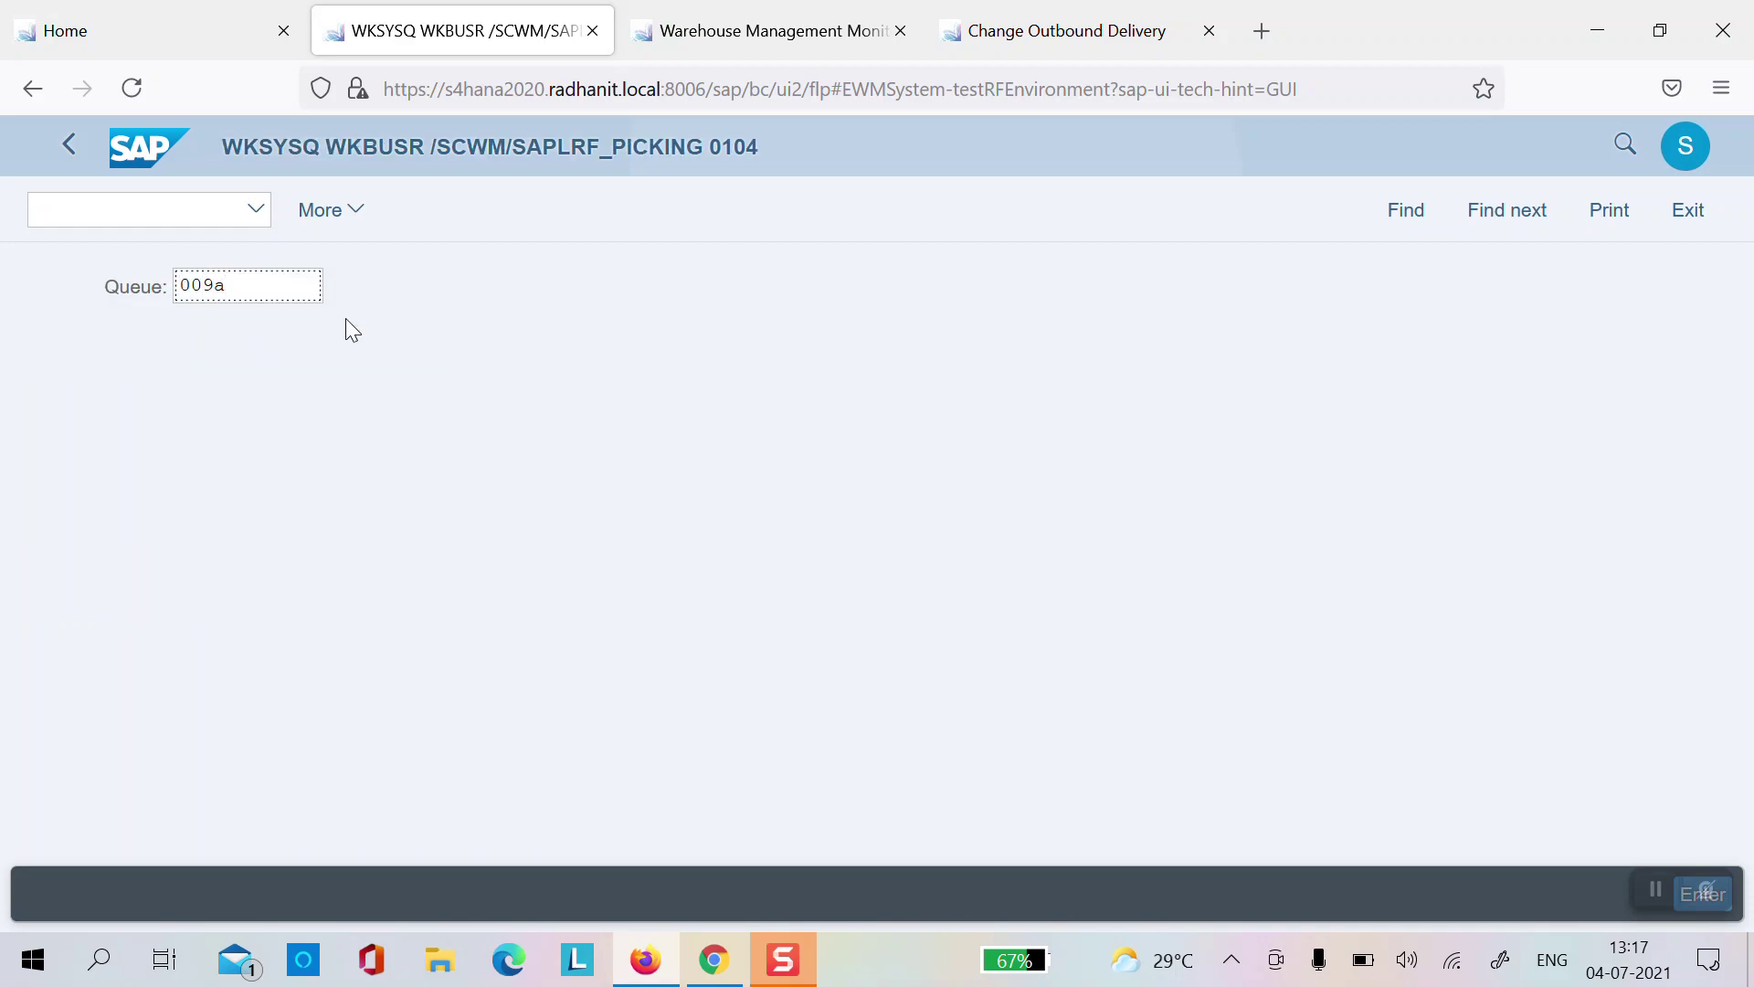
pyautogui.press('Return')
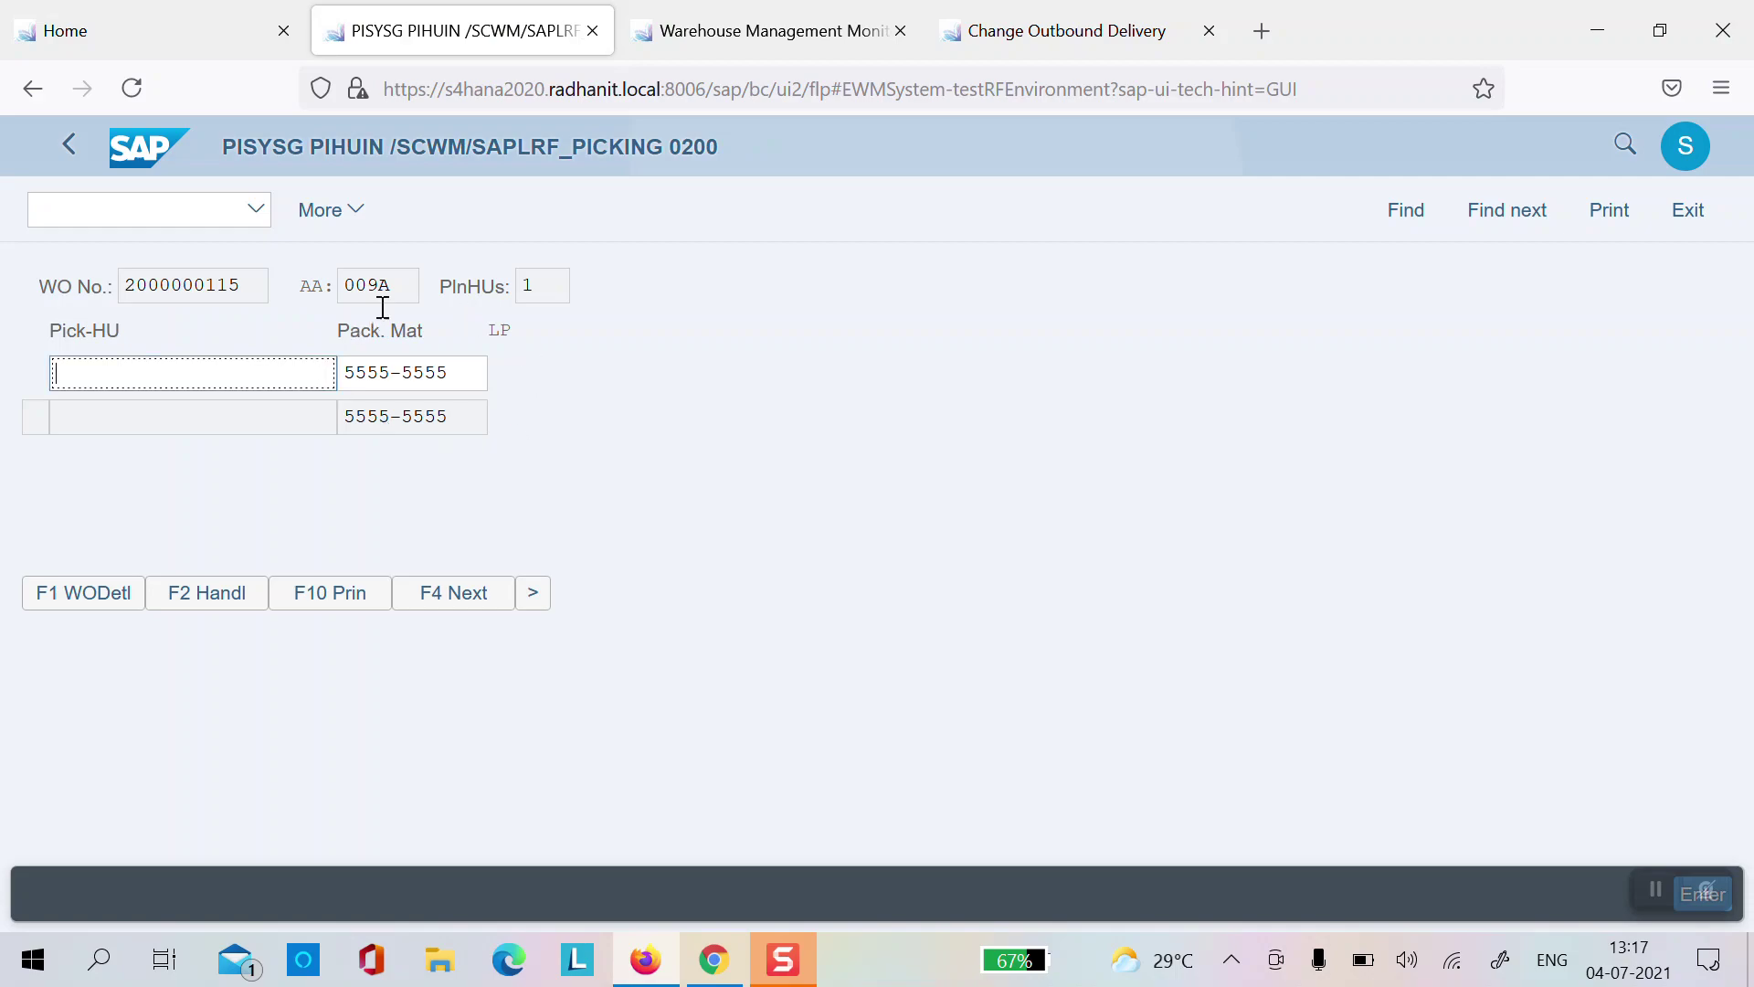
# Step: Redisplay the delivery's warehouse orders in the Warehouse Management Monitor and check their status and higher-level order
pyautogui.click(747, 38)
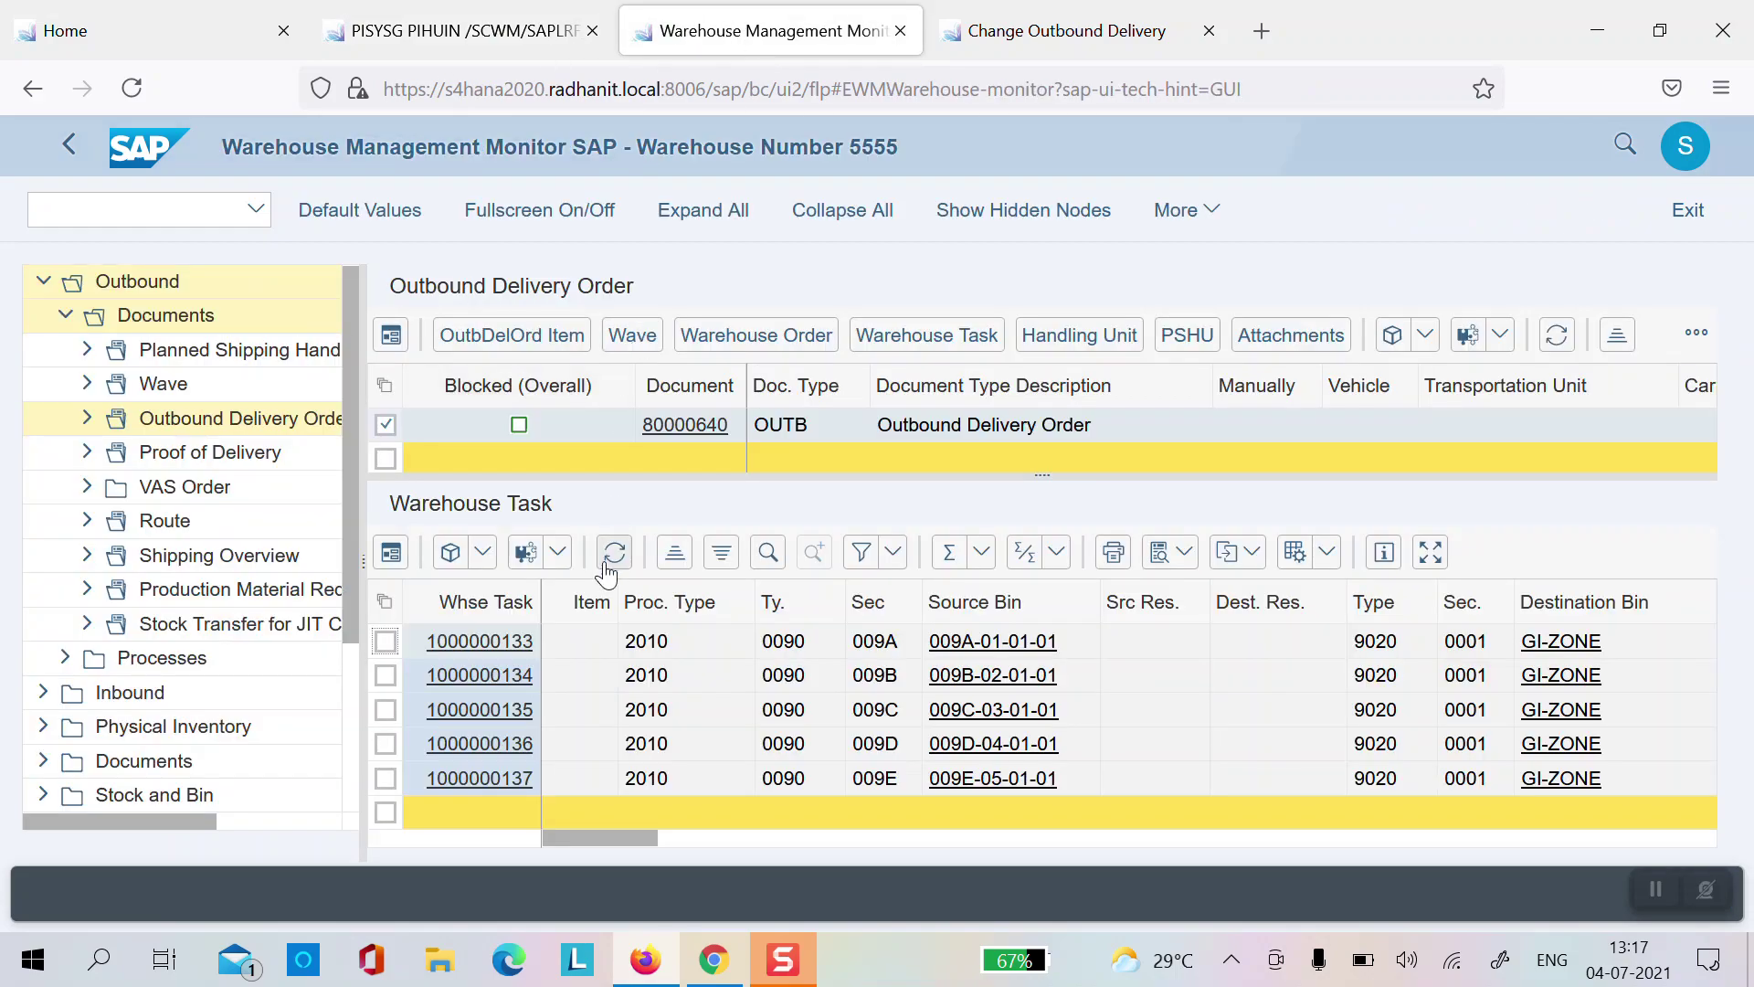
pyautogui.click(722, 333)
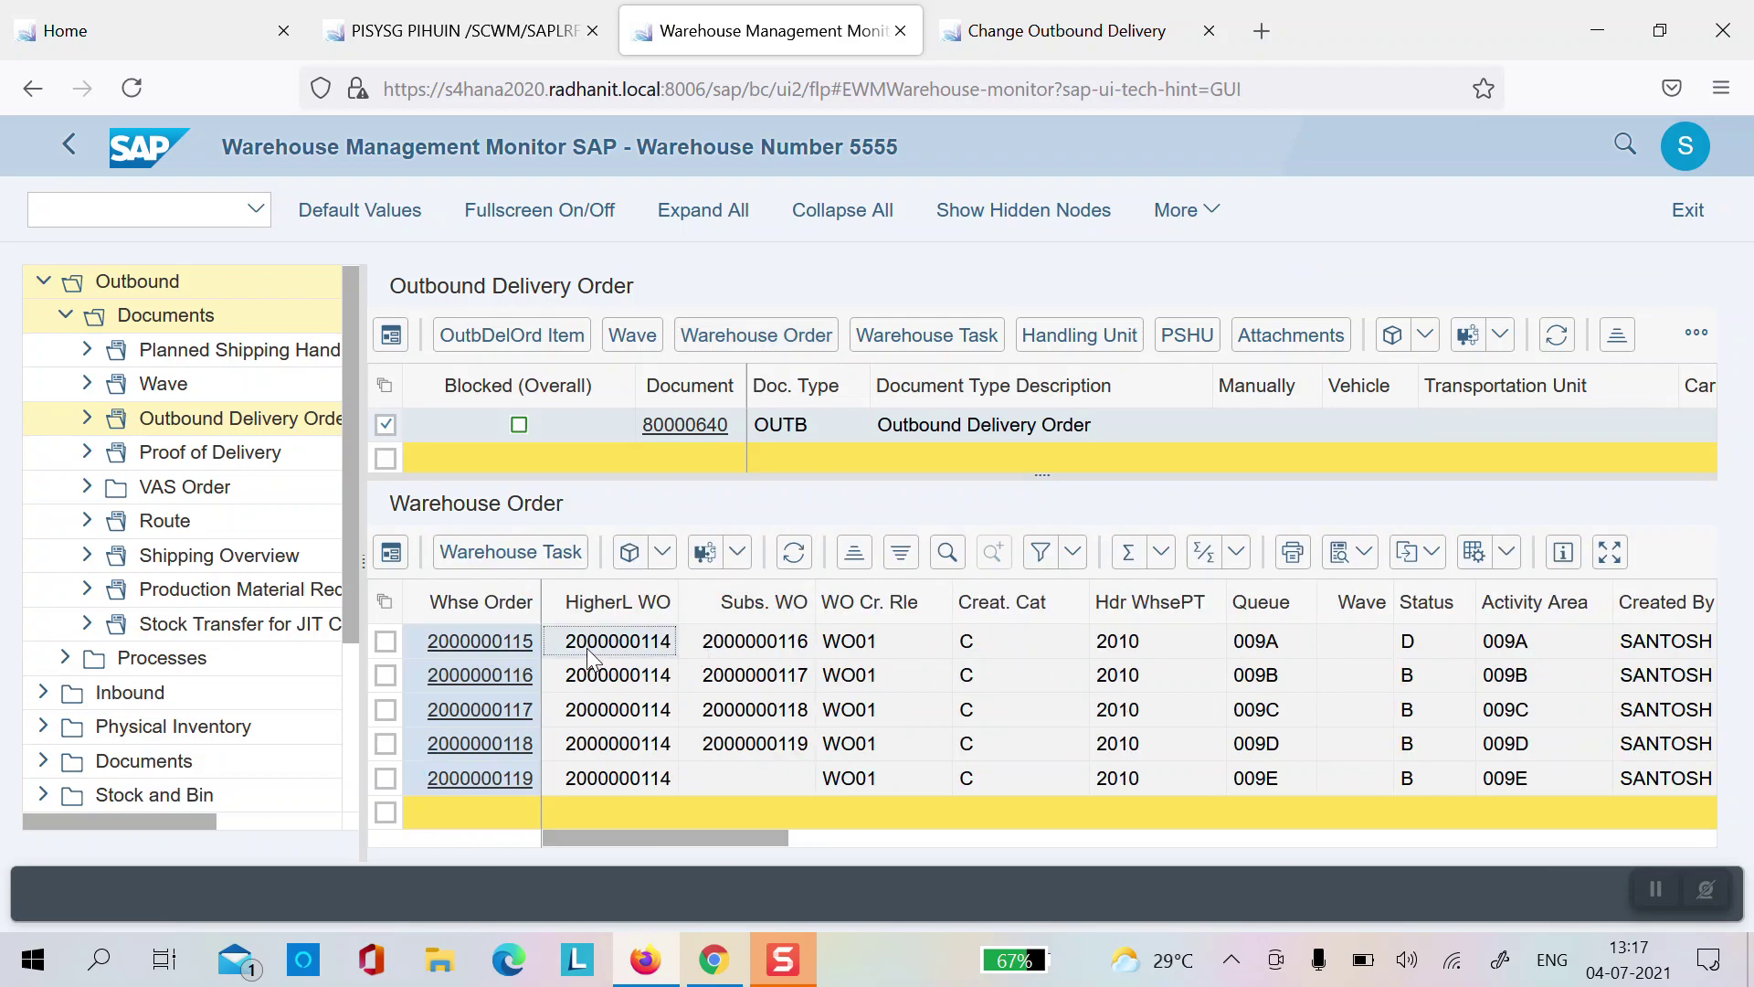
pyautogui.press('Down')
pyautogui.press('Down')
pyautogui.press('Down')
pyautogui.press('Down')
pyautogui.press('Down')
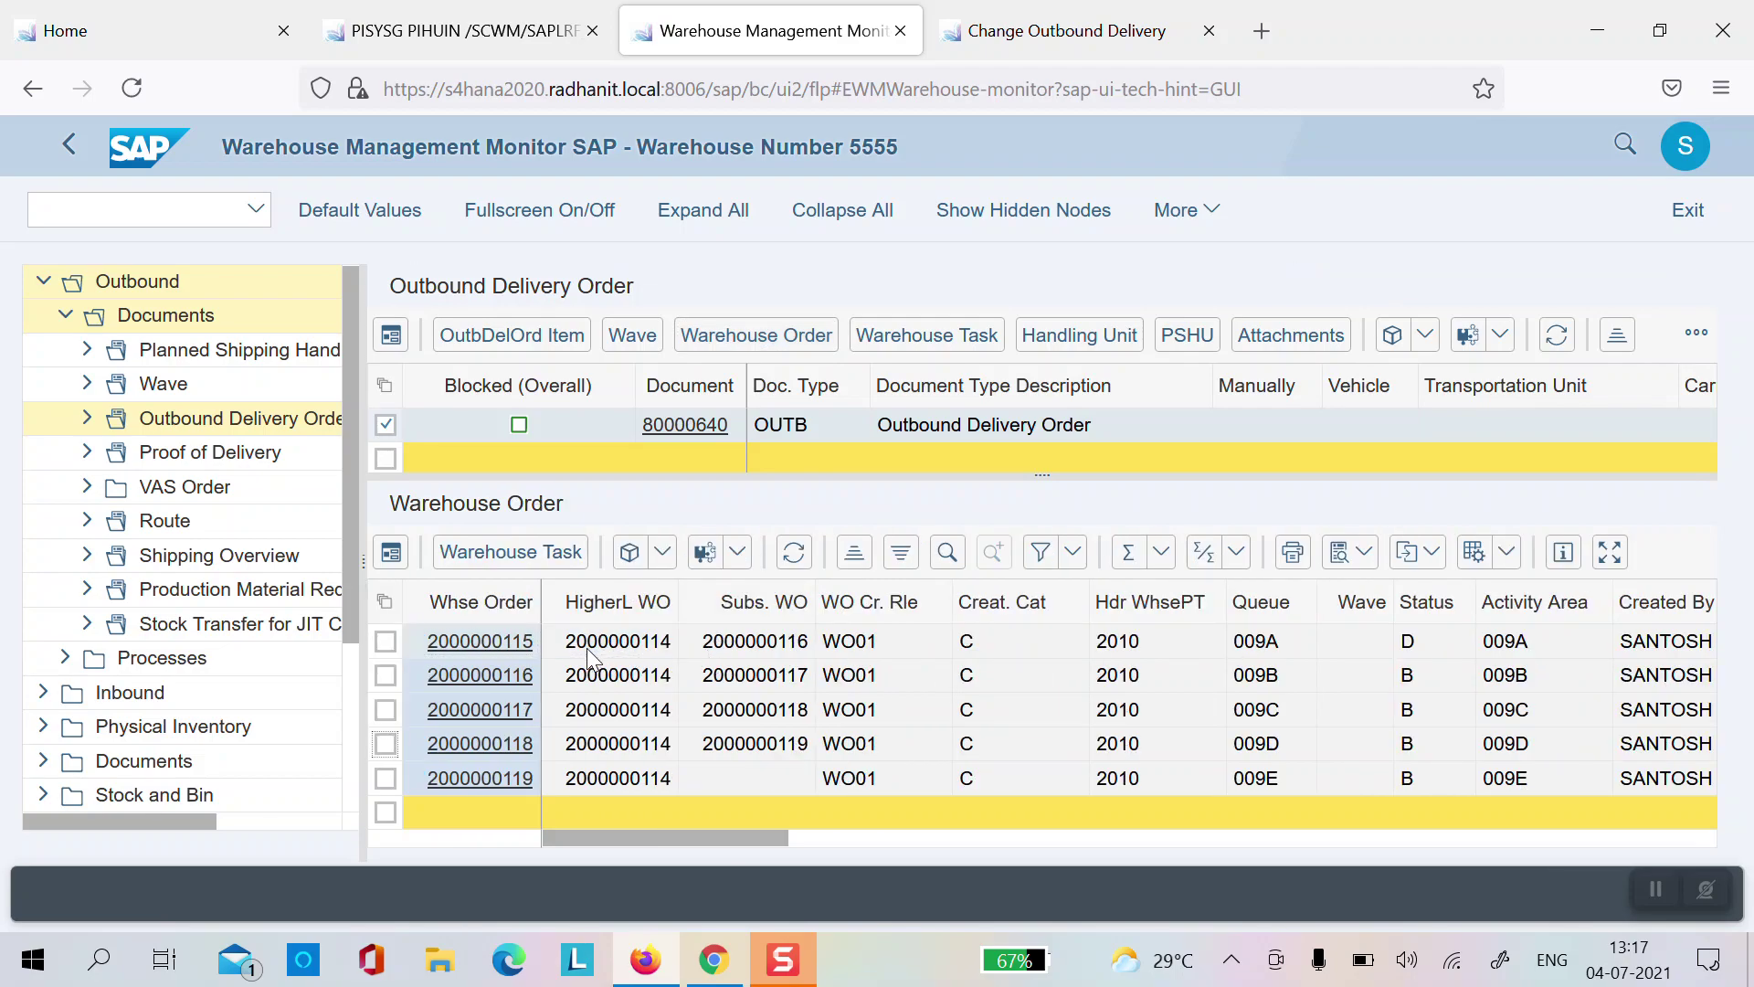
pyautogui.press('Right')
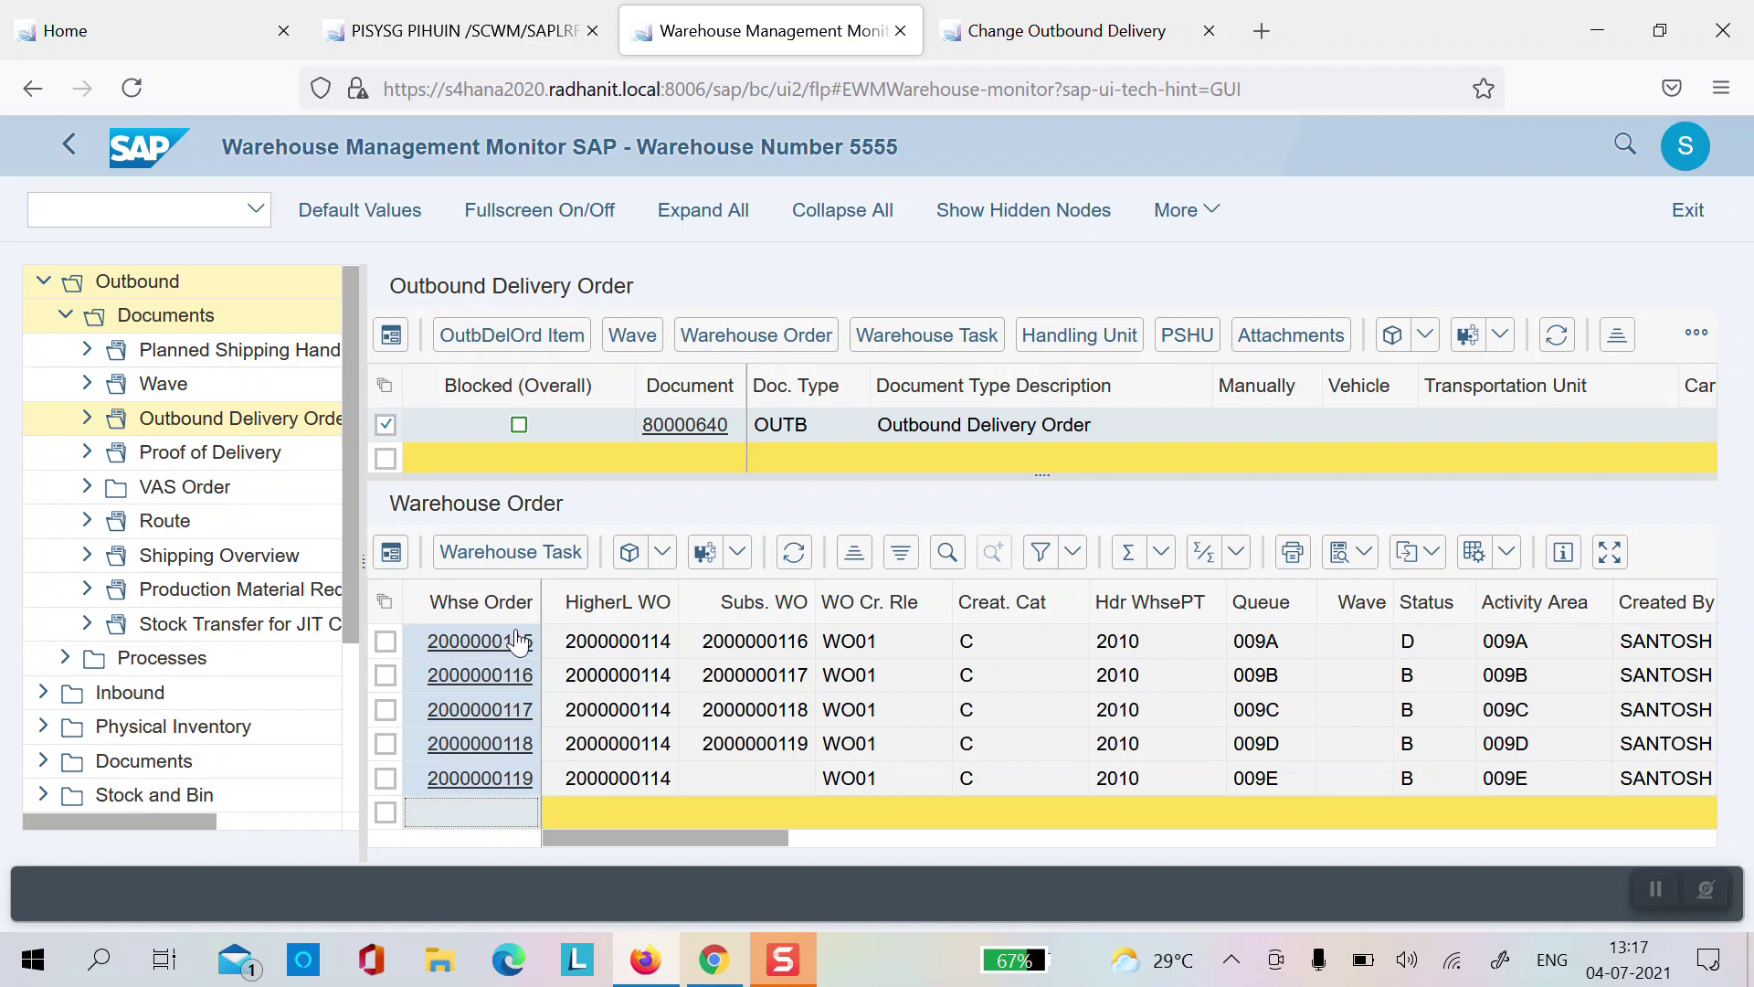
pyautogui.press('Up')
pyautogui.press('Up')
pyautogui.press('Up')
pyautogui.press('Up')
pyautogui.press('Up')
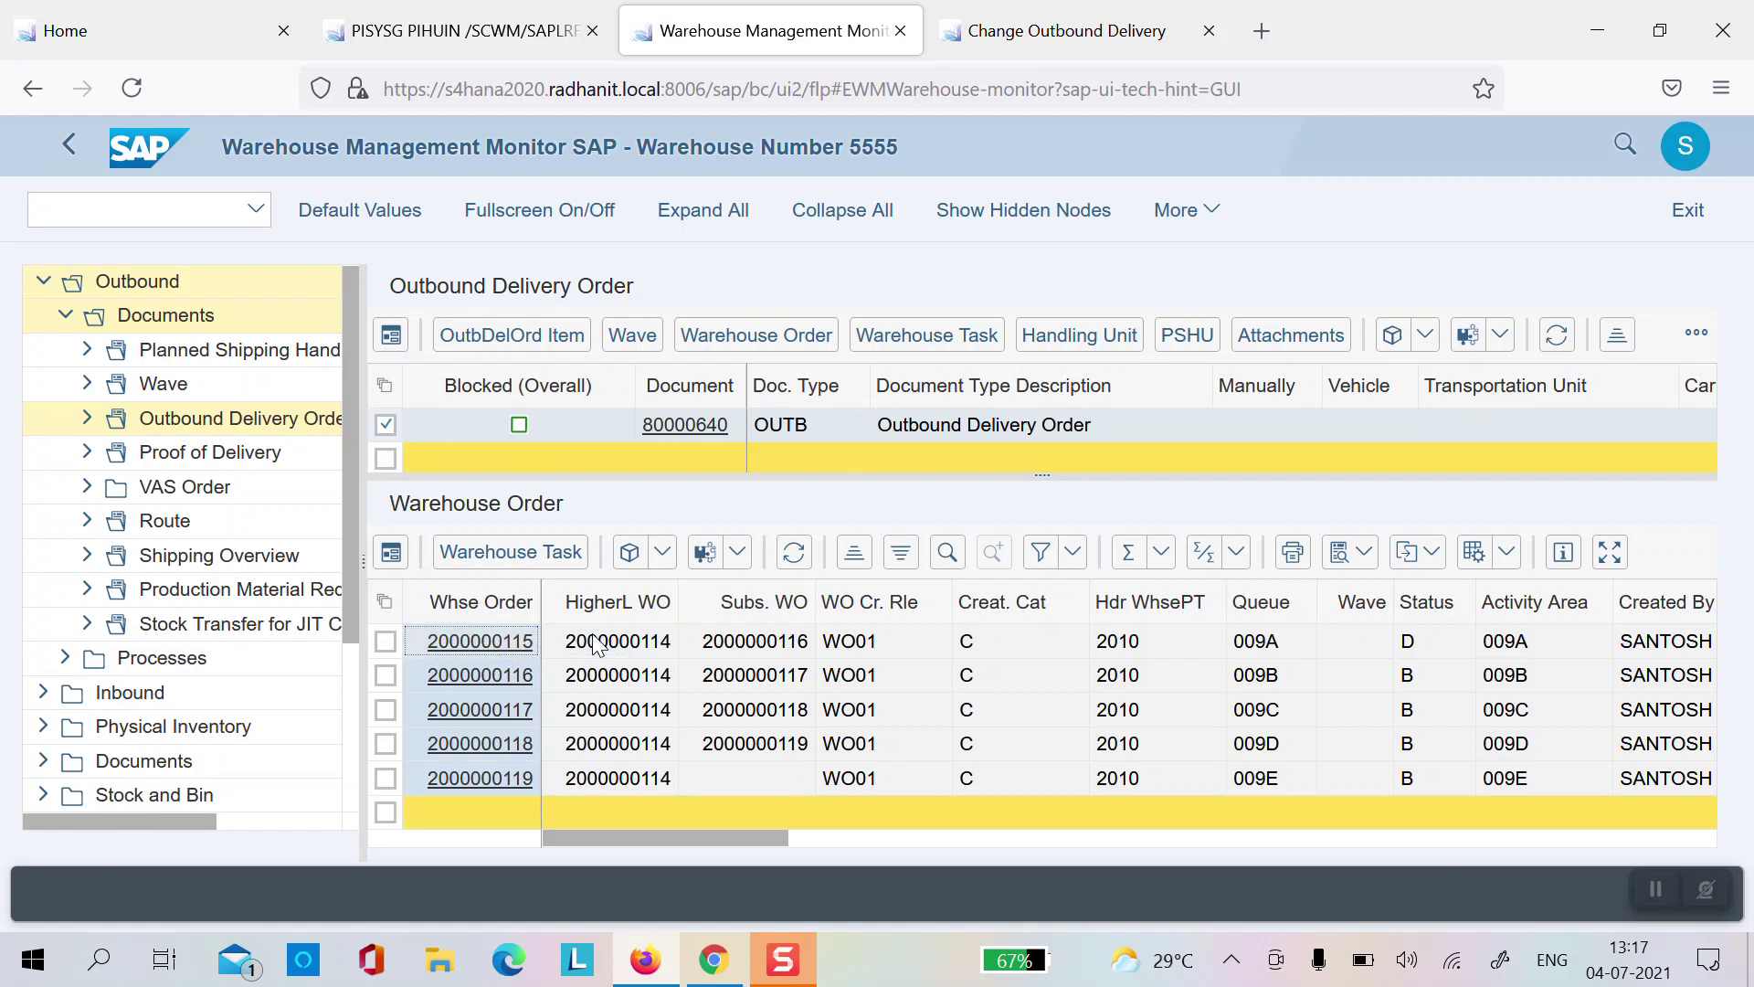
# Step: Back in RF picking, create the pick handling unit with packaging material 5555-5555 and proceed to the source bin confirmation
pyautogui.click(508, 35)
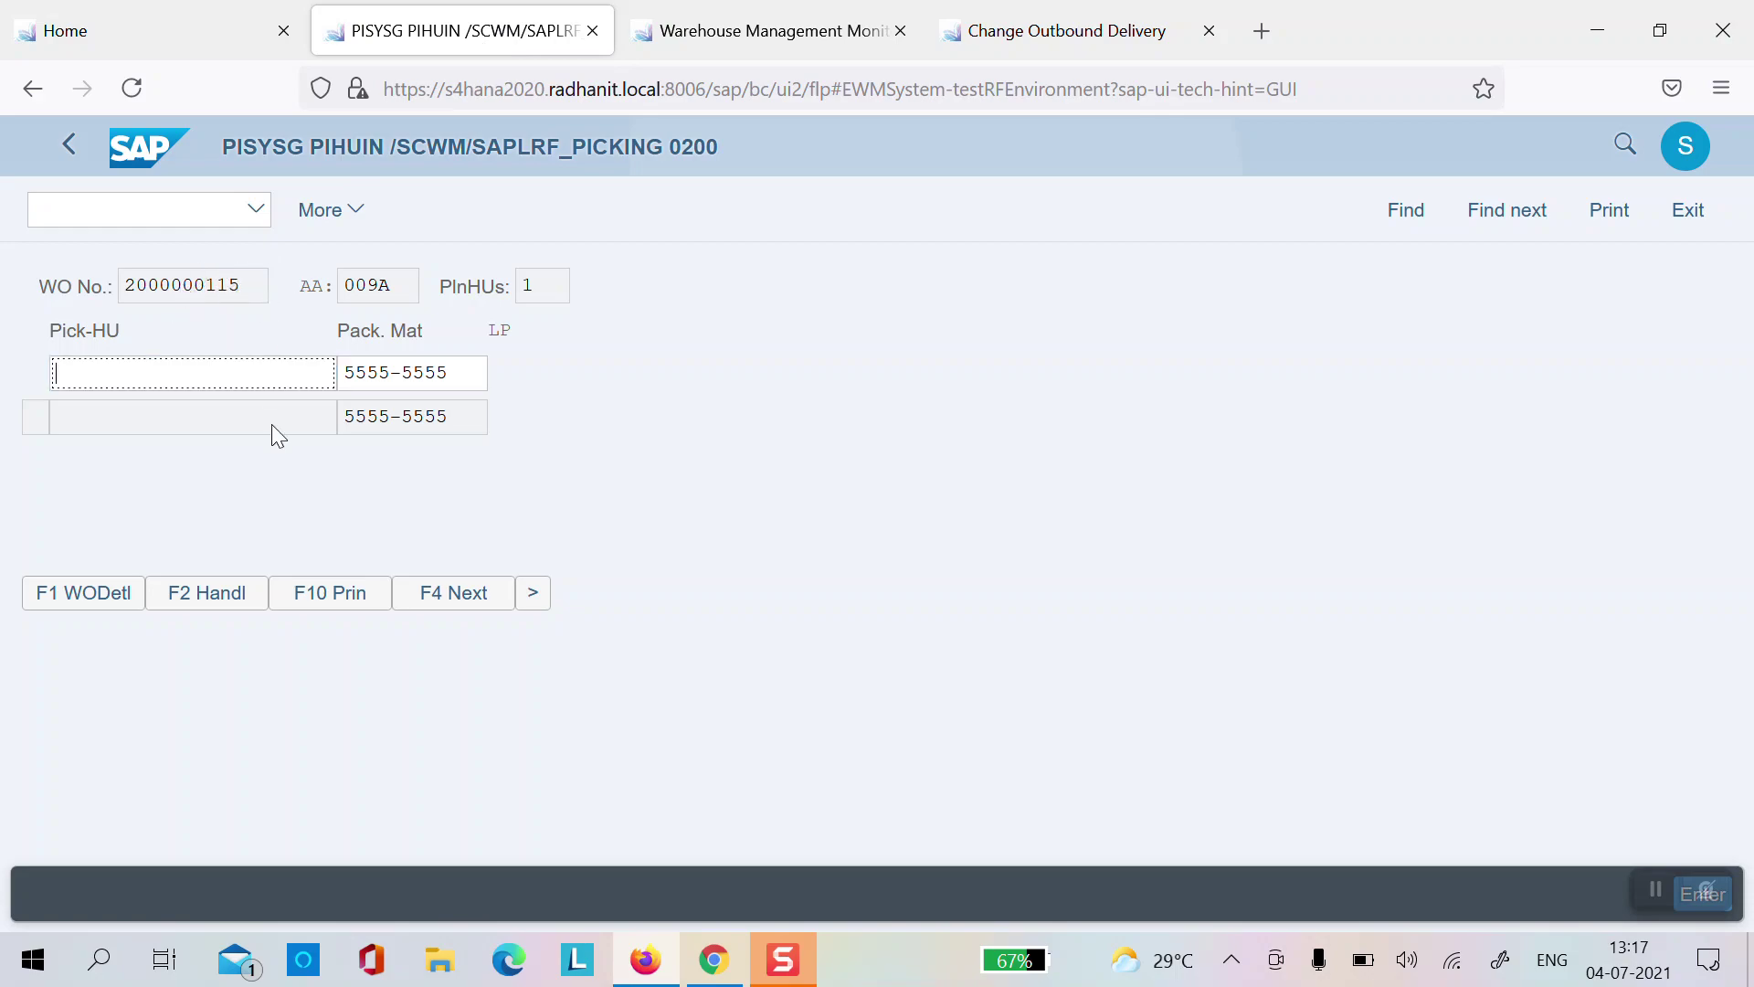
pyautogui.click(186, 610)
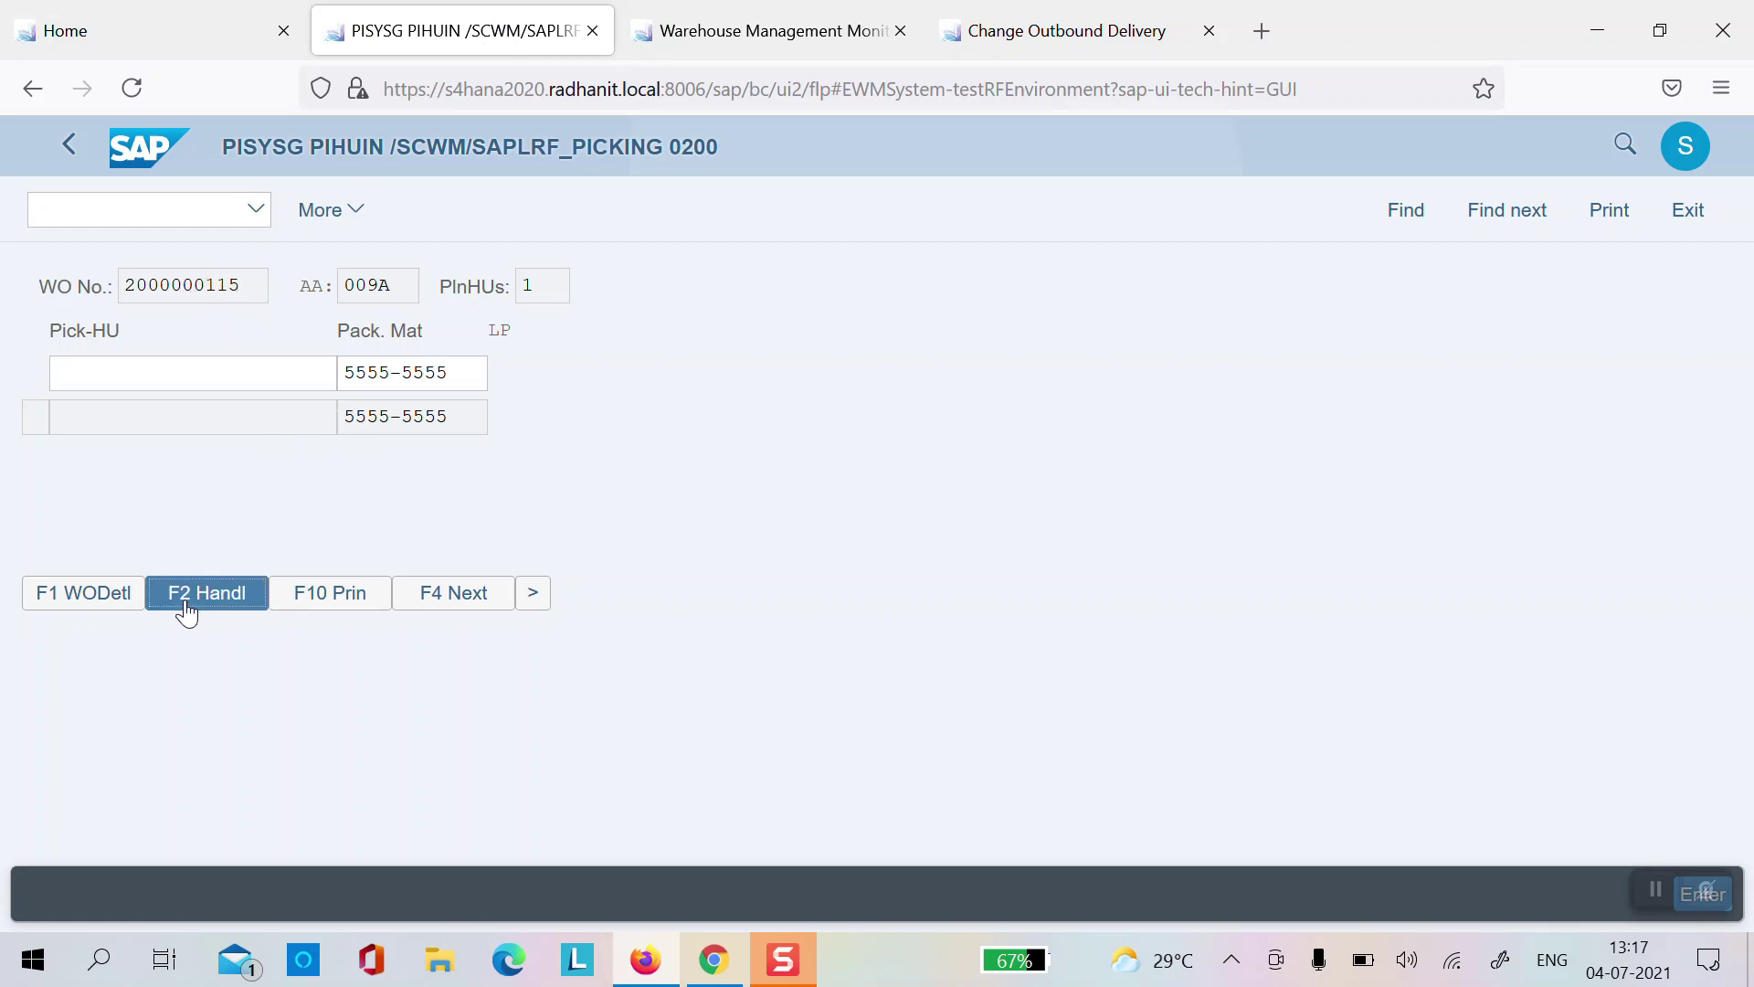
pyautogui.click(459, 596)
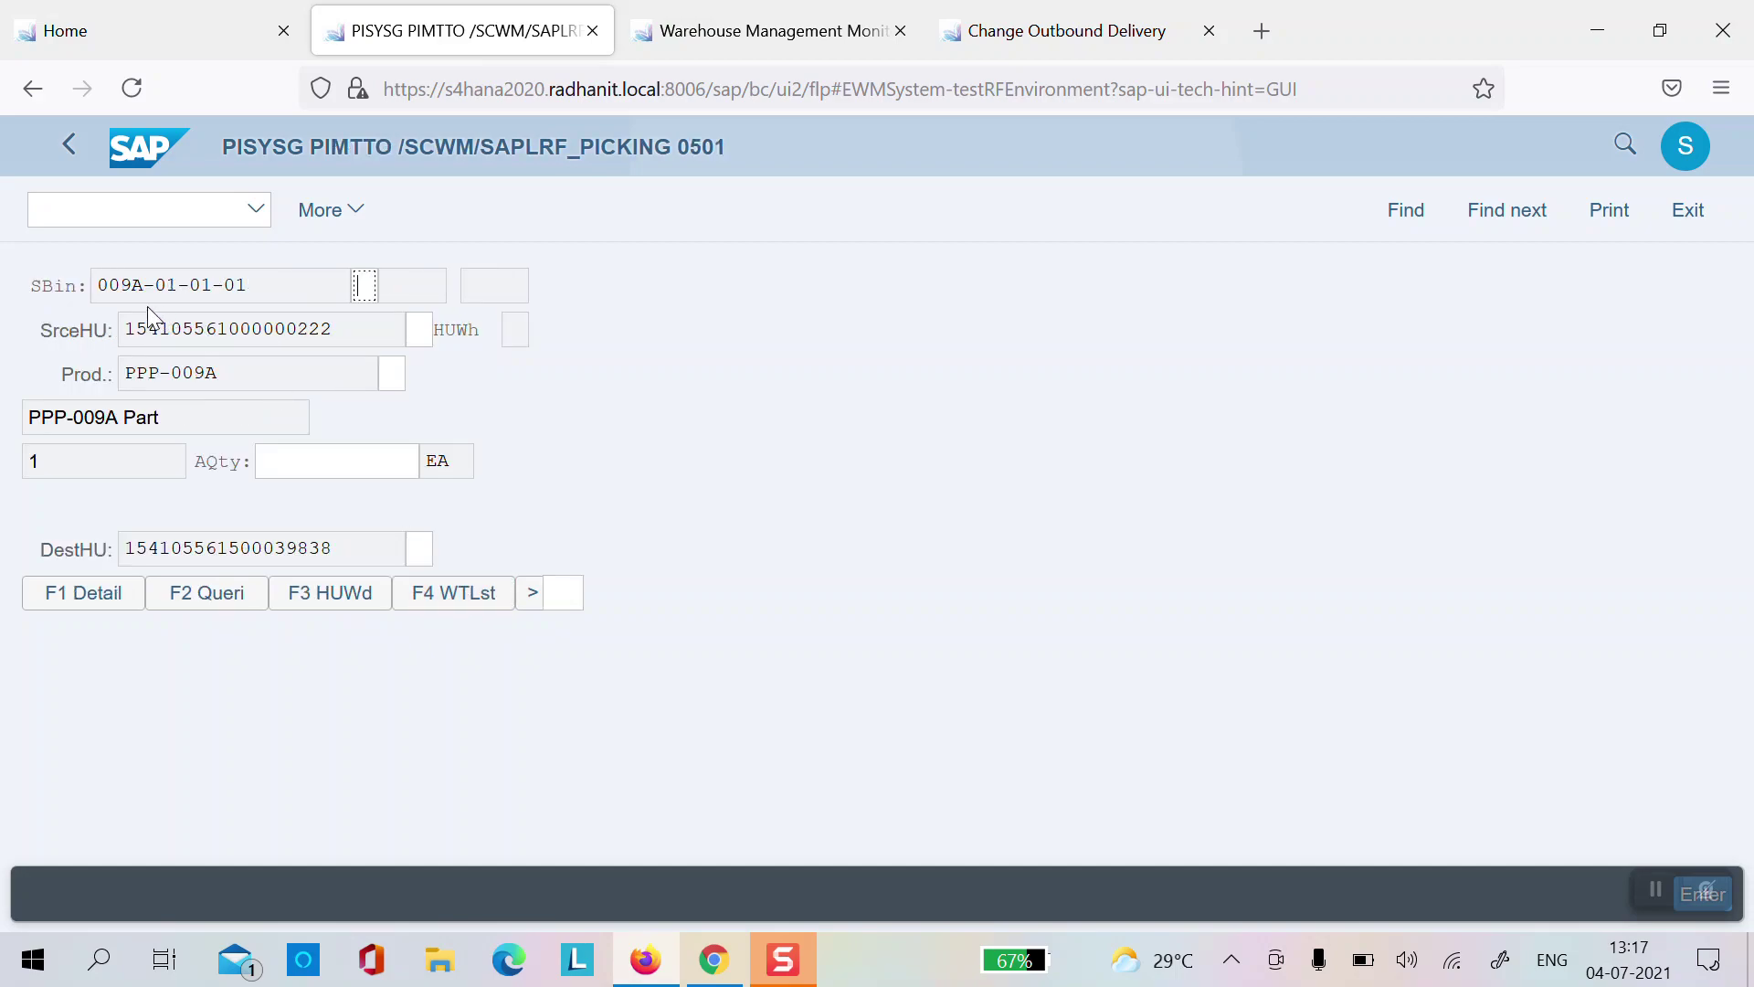
# Step: Verify the source bin by copying 009A-01-01-01 into its verification field
pyautogui.click(102, 285)
pyautogui.moveTo(251, 286); pyautogui.dragTo(101, 289)
pyautogui.hotkey('ctrl', 'c')
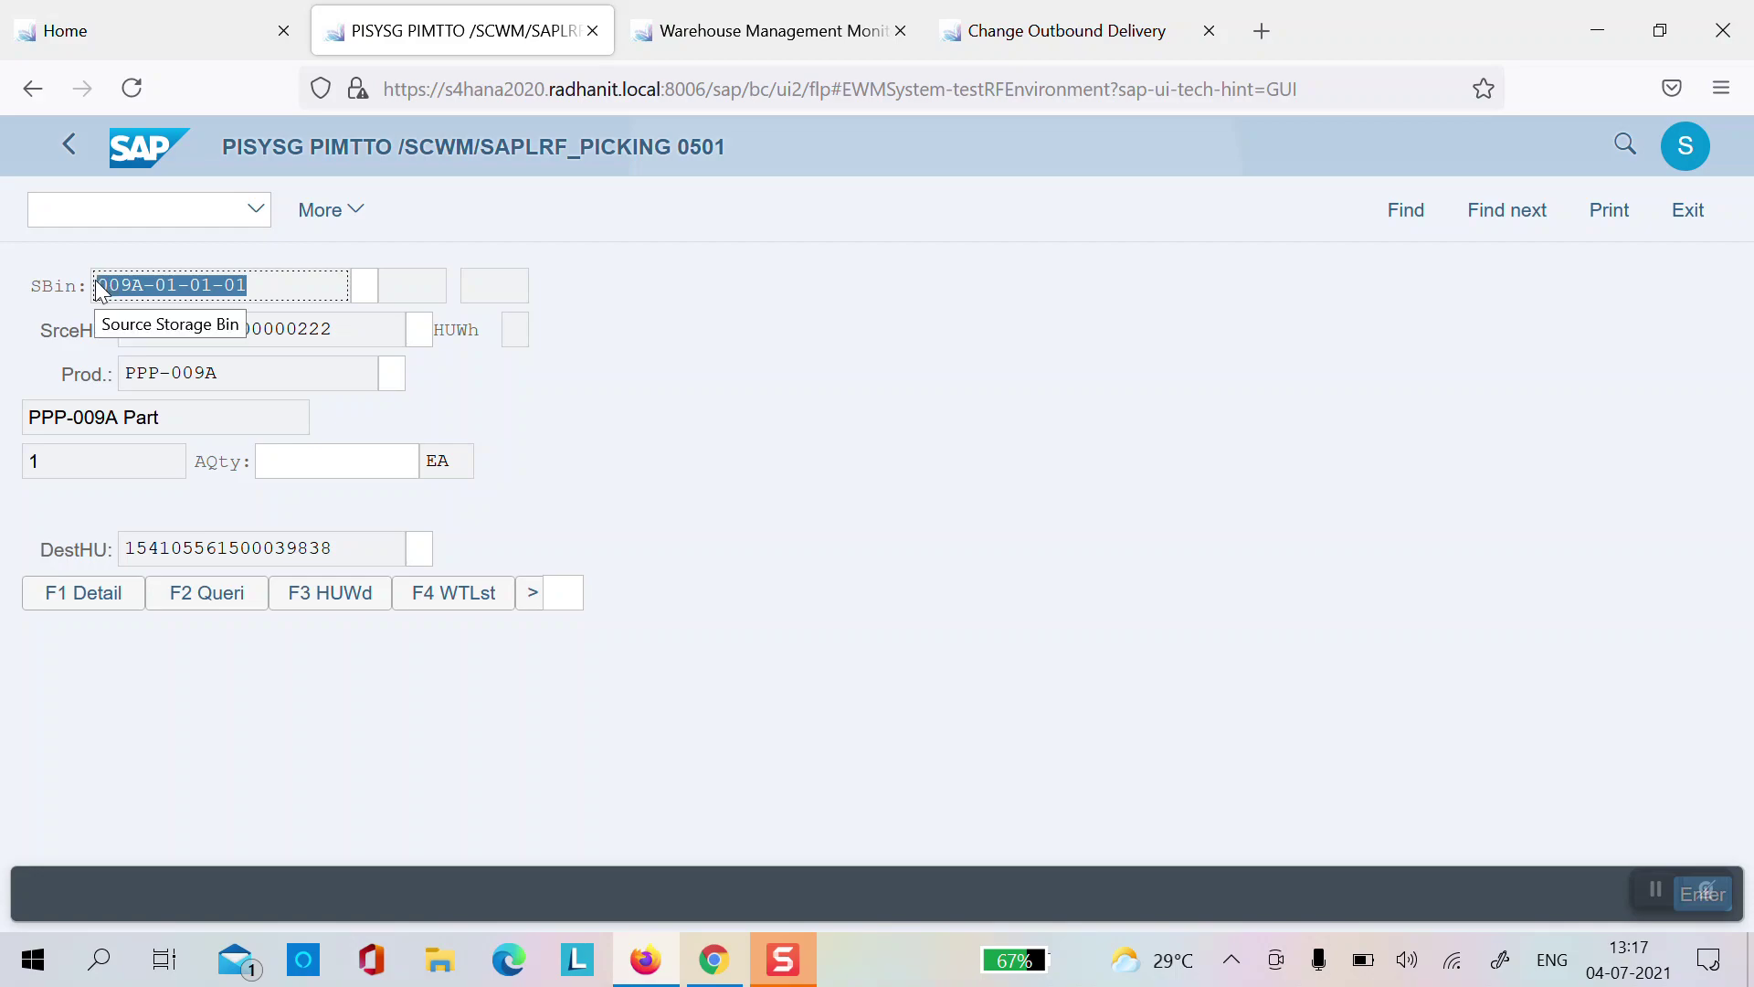
pyautogui.press('Tab')
pyautogui.hotkey('ctrl', 'v')
pyautogui.press('Tab')
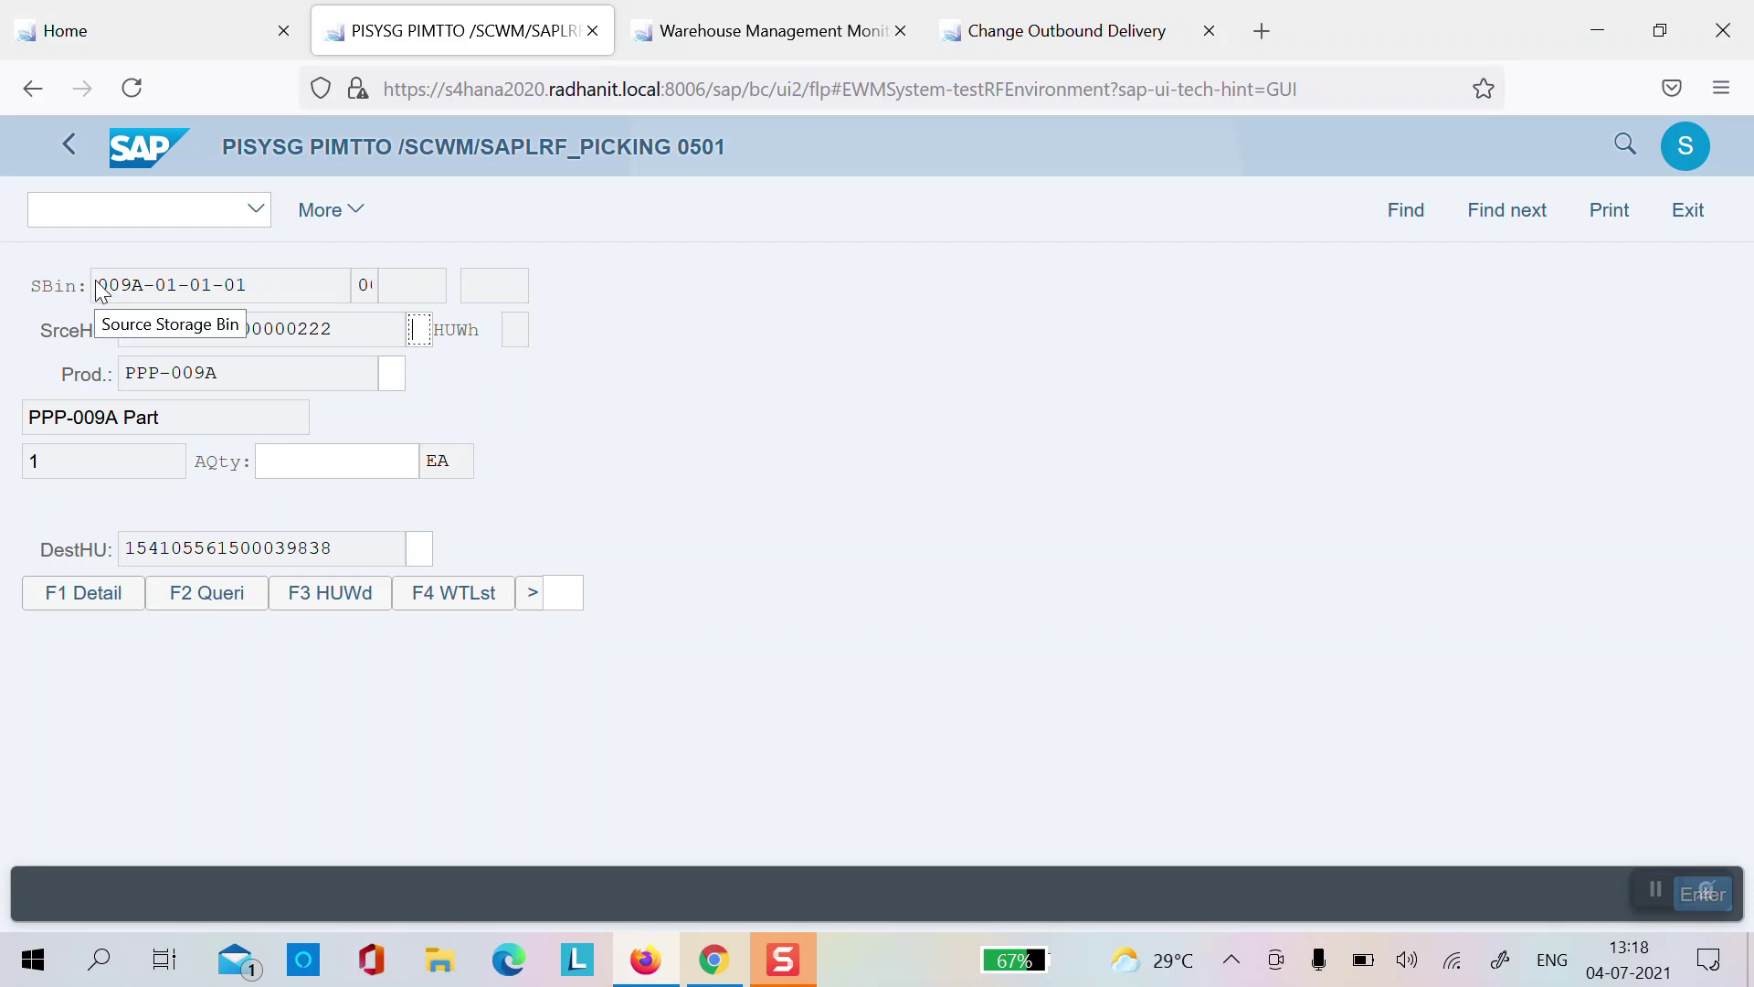
pyautogui.click(352, 331)
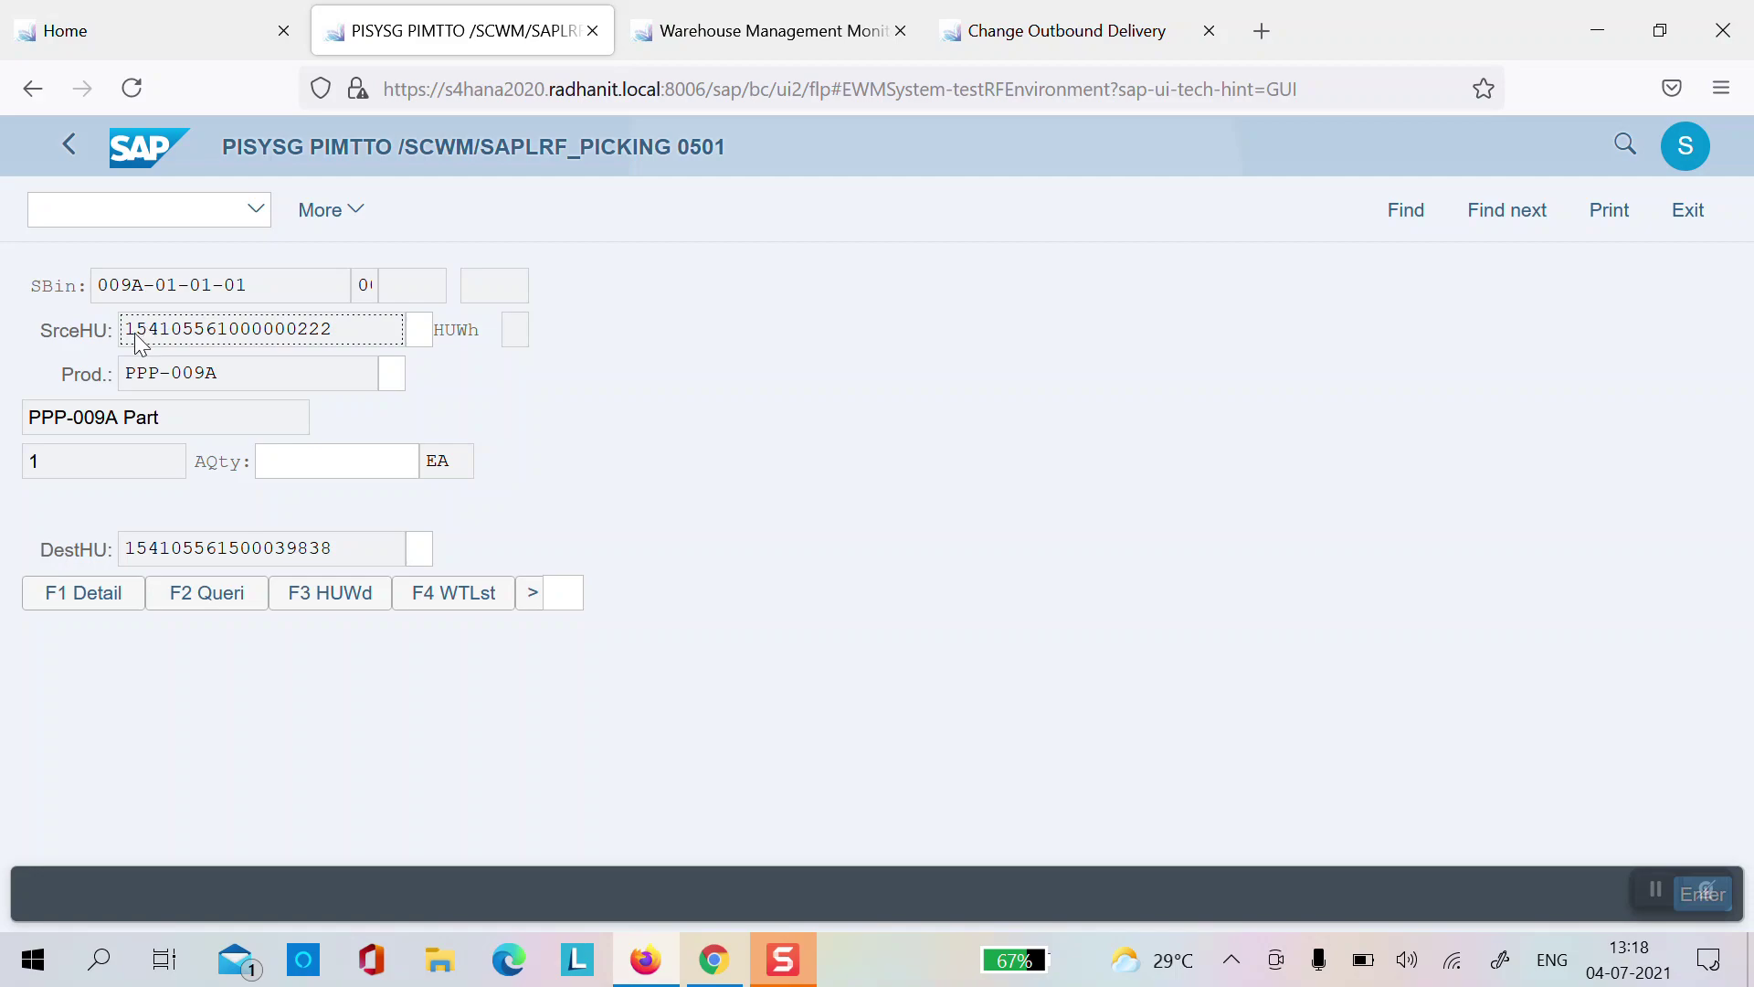
pyautogui.moveTo(128, 340); pyautogui.dragTo(316, 343)
pyautogui.hotkey('ctrl', 'c')
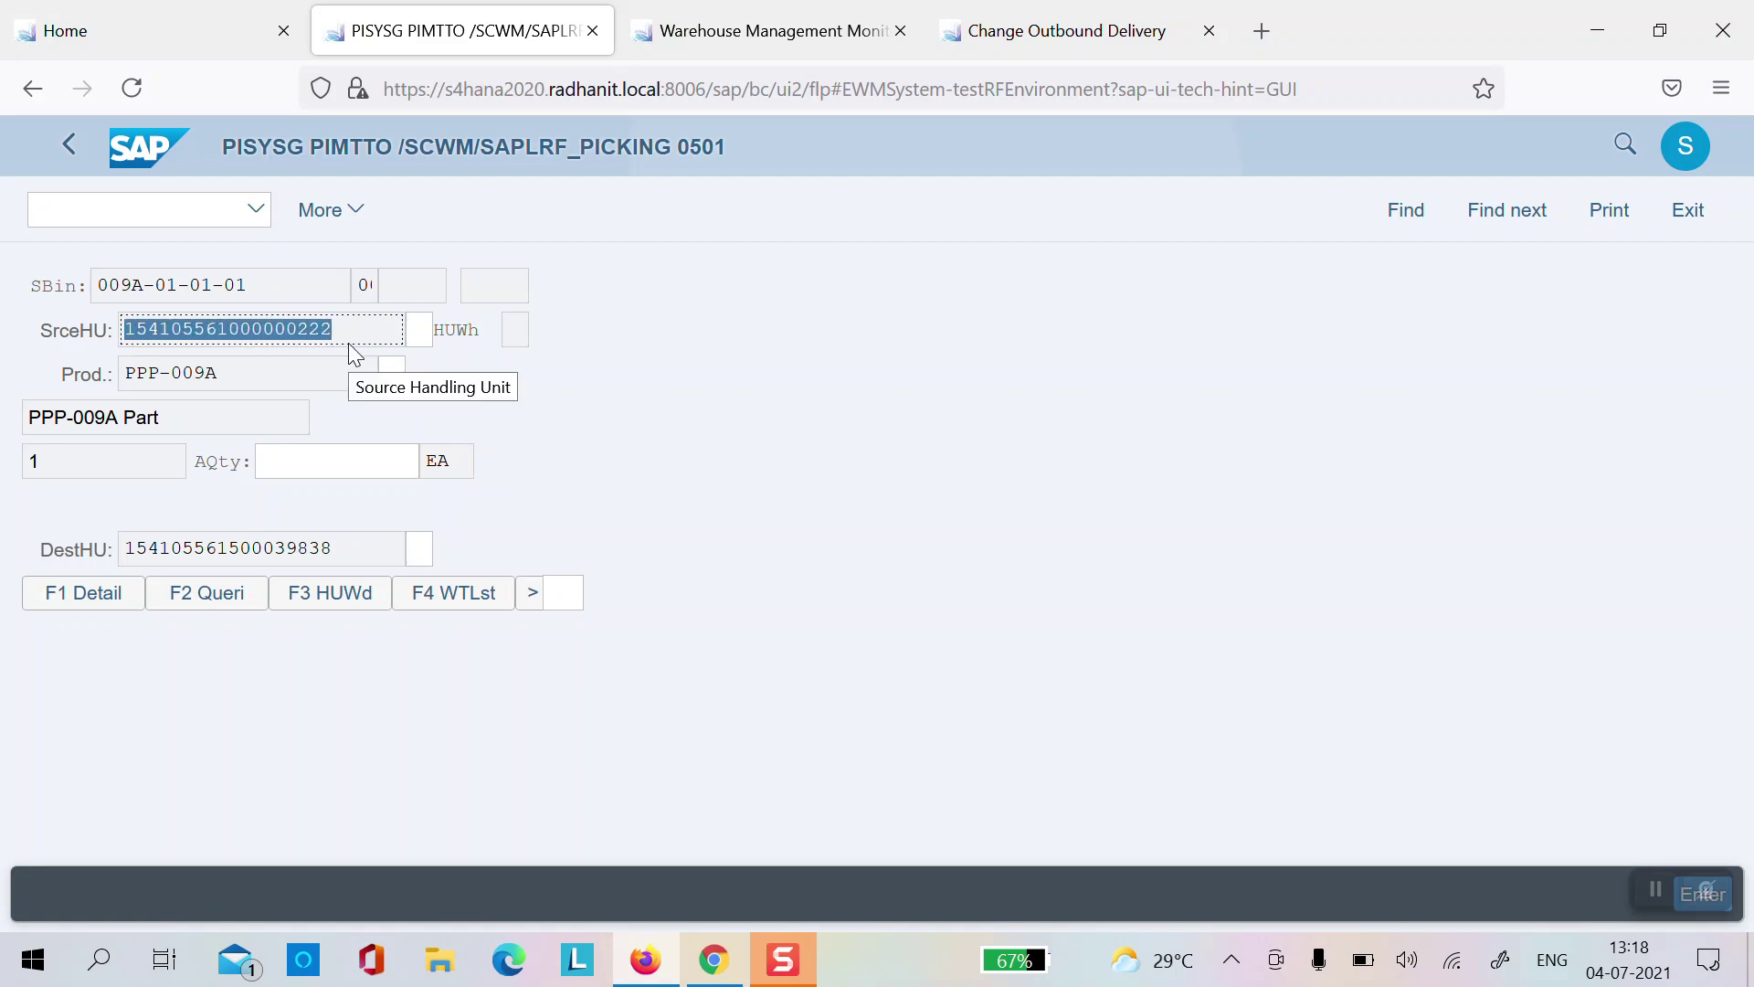
pyautogui.press('Tab')
pyautogui.hotkey('ctrl', 'v')
pyautogui.press('Tab')
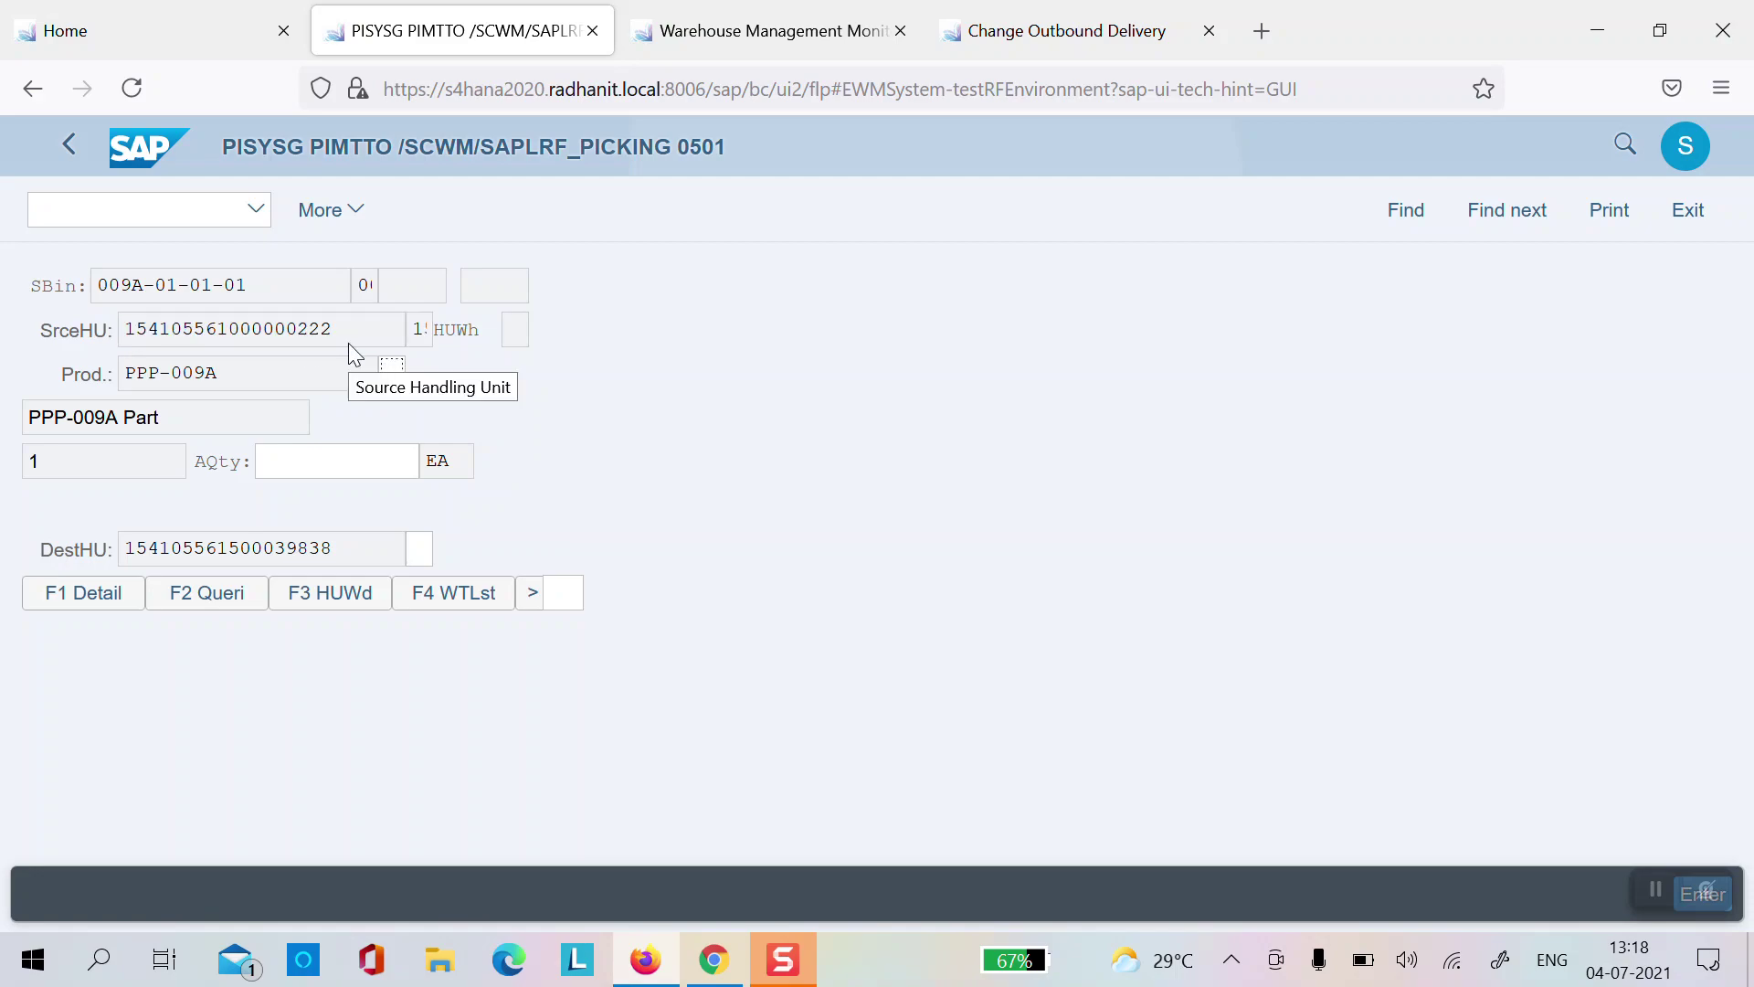
# Step: Verify the product as PPP-009A and enter an actual quantity of 1 EA
pyautogui.click(153, 376)
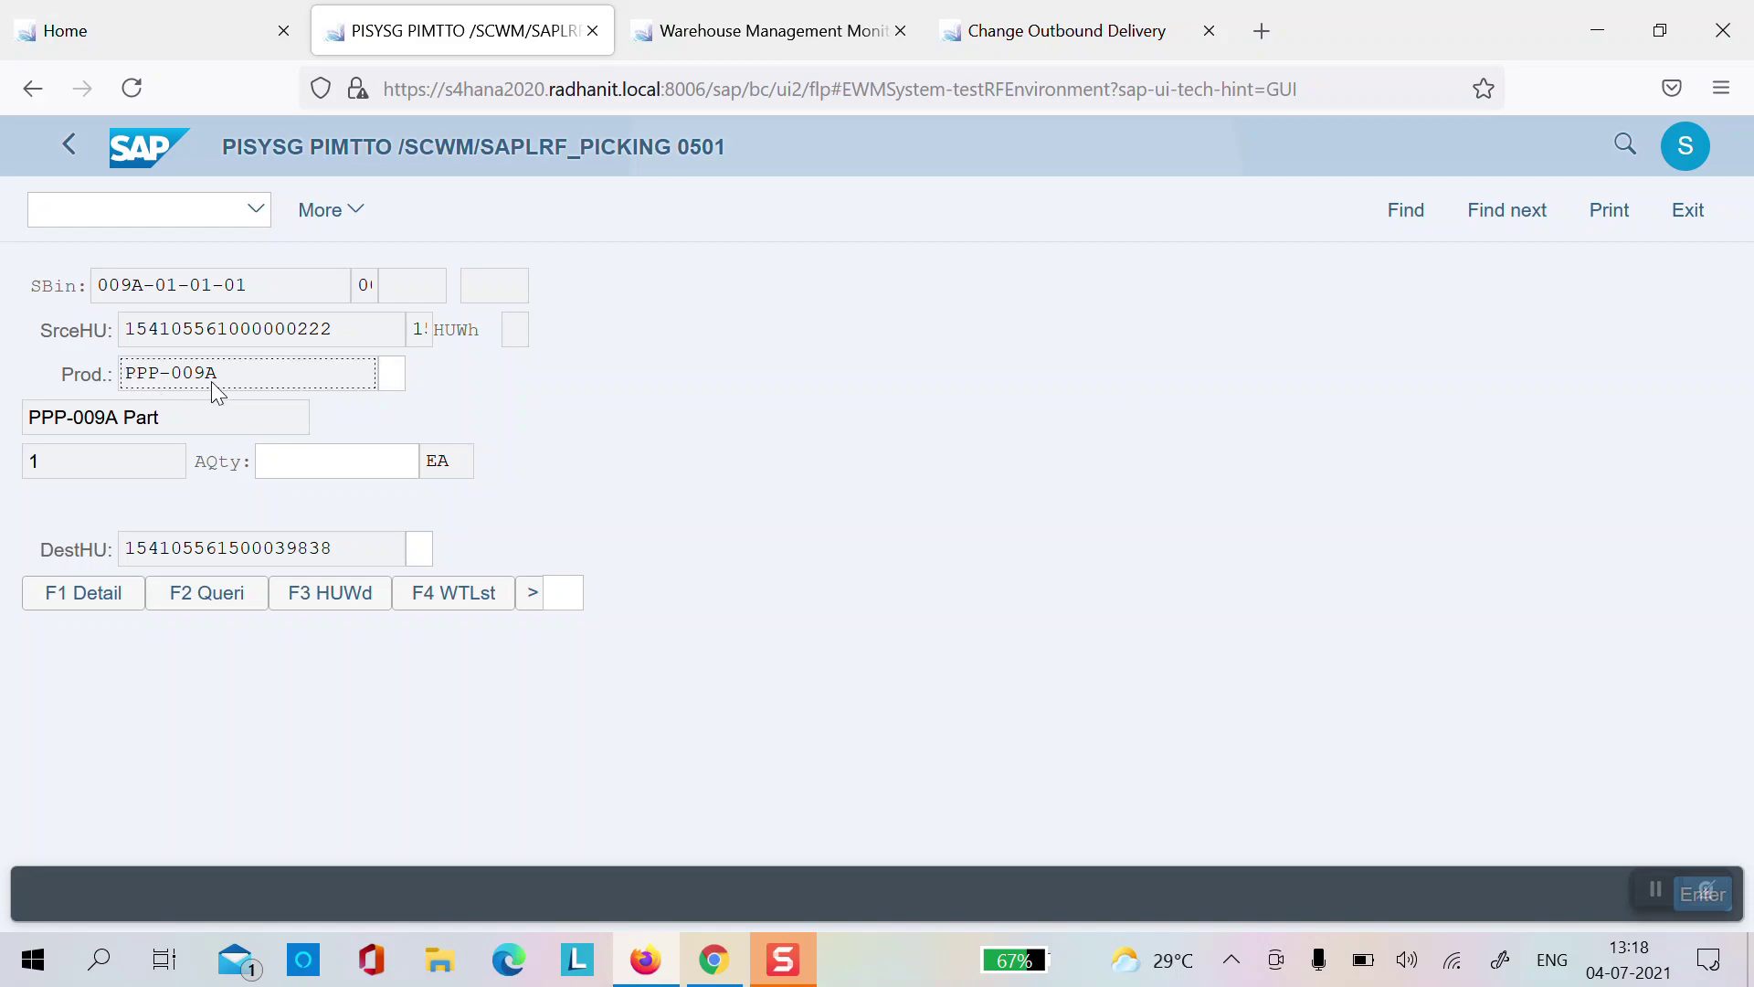
pyautogui.moveTo(221, 380); pyautogui.dragTo(124, 373)
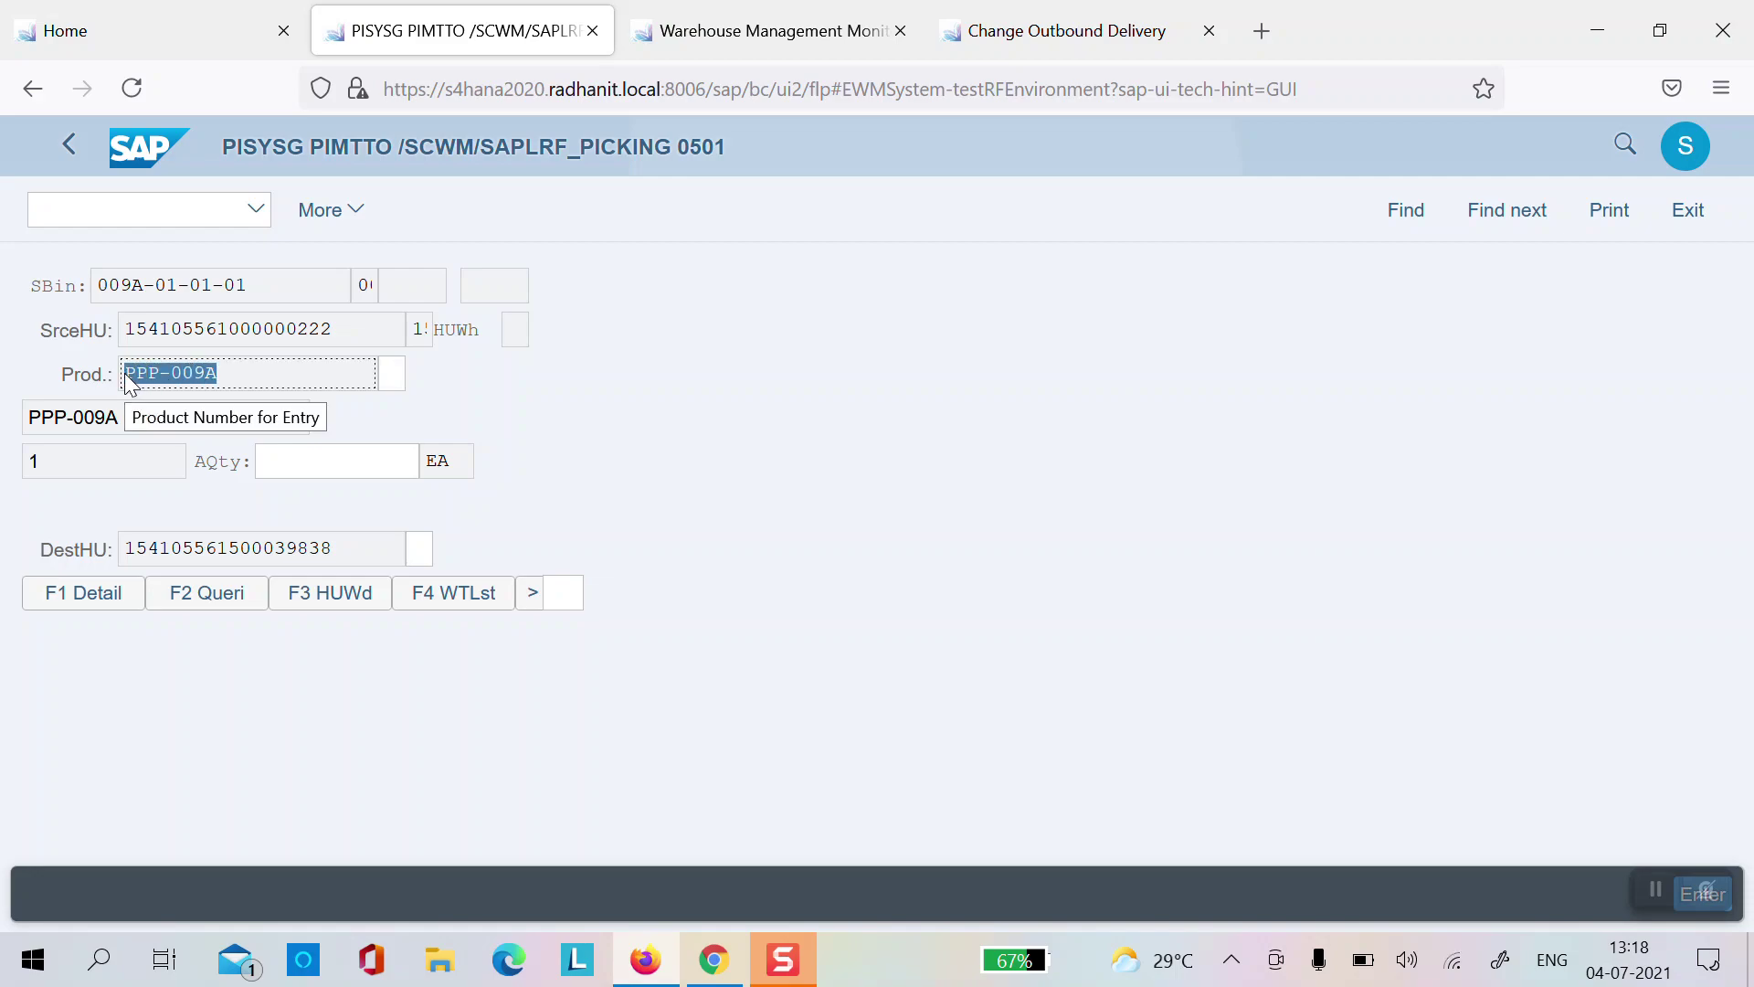
pyautogui.hotkey('ctrl', 'c')
pyautogui.press('Tab')
pyautogui.hotkey('ctrl', 'v')
pyautogui.press('Tab')
pyautogui.write('1')
pyautogui.press('Tab')
pyautogui.moveTo(338, 554); pyautogui.dragTo(139, 547)
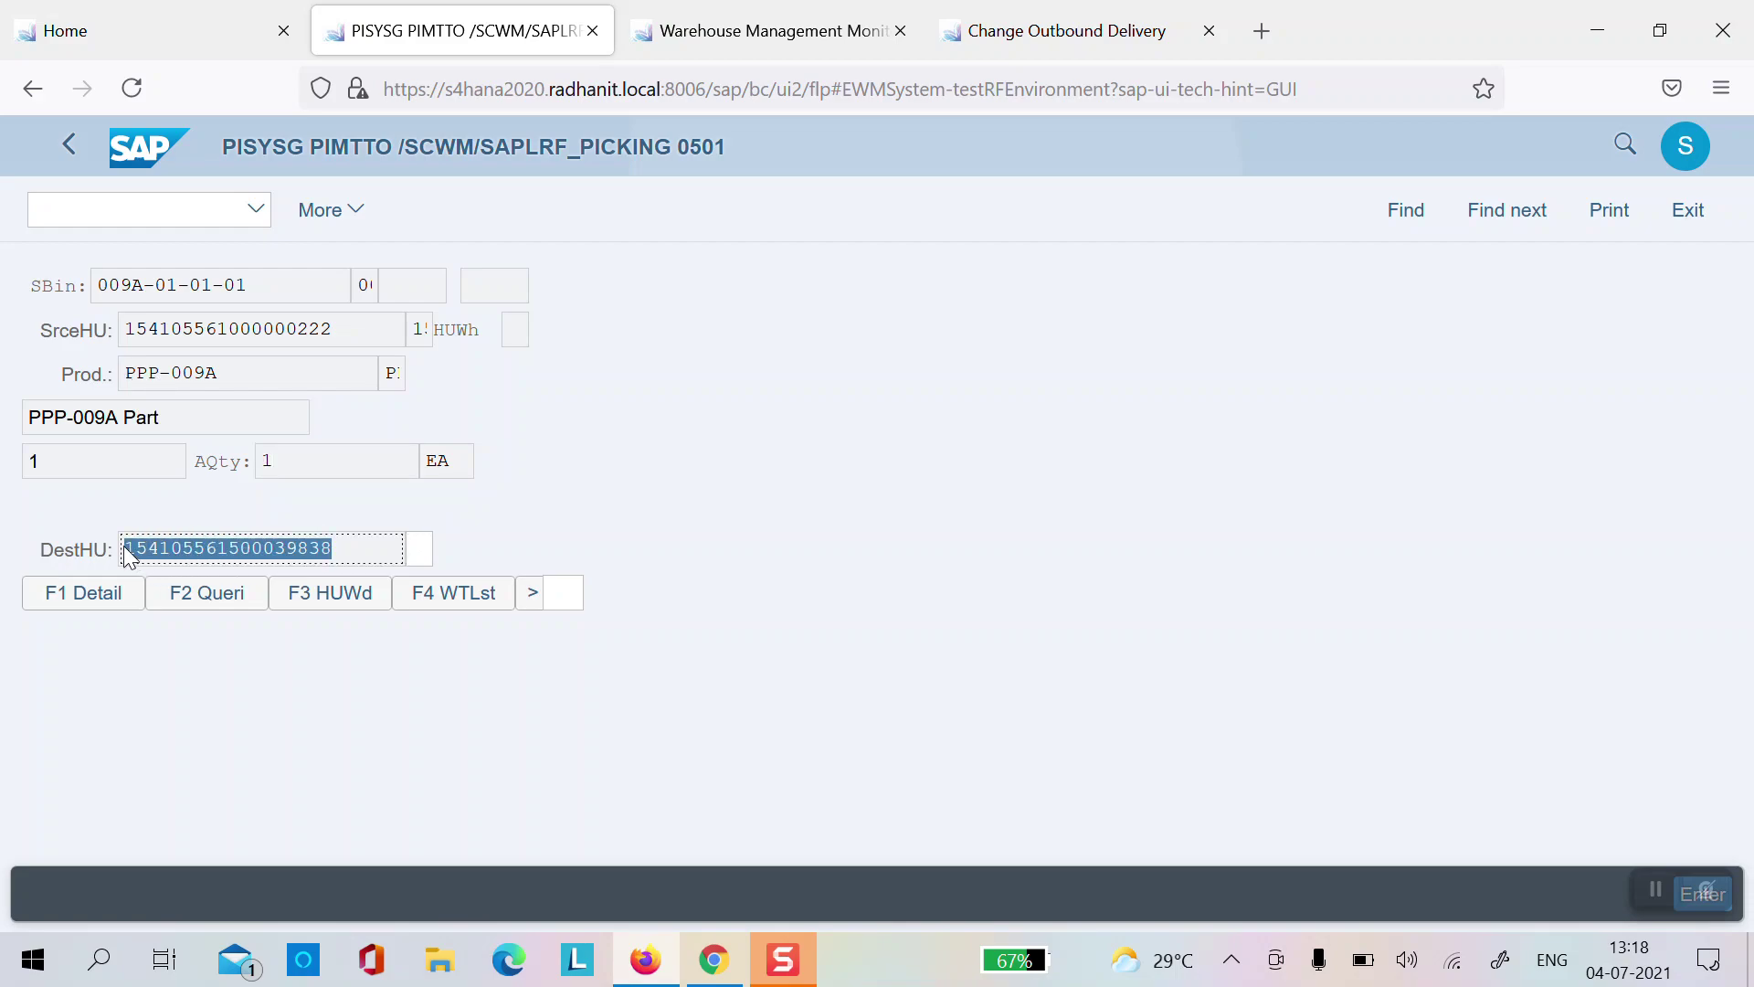
pyautogui.hotkey('ctrl', 'c')
pyautogui.press('Tab')
pyautogui.hotkey('ctrl', 'v')
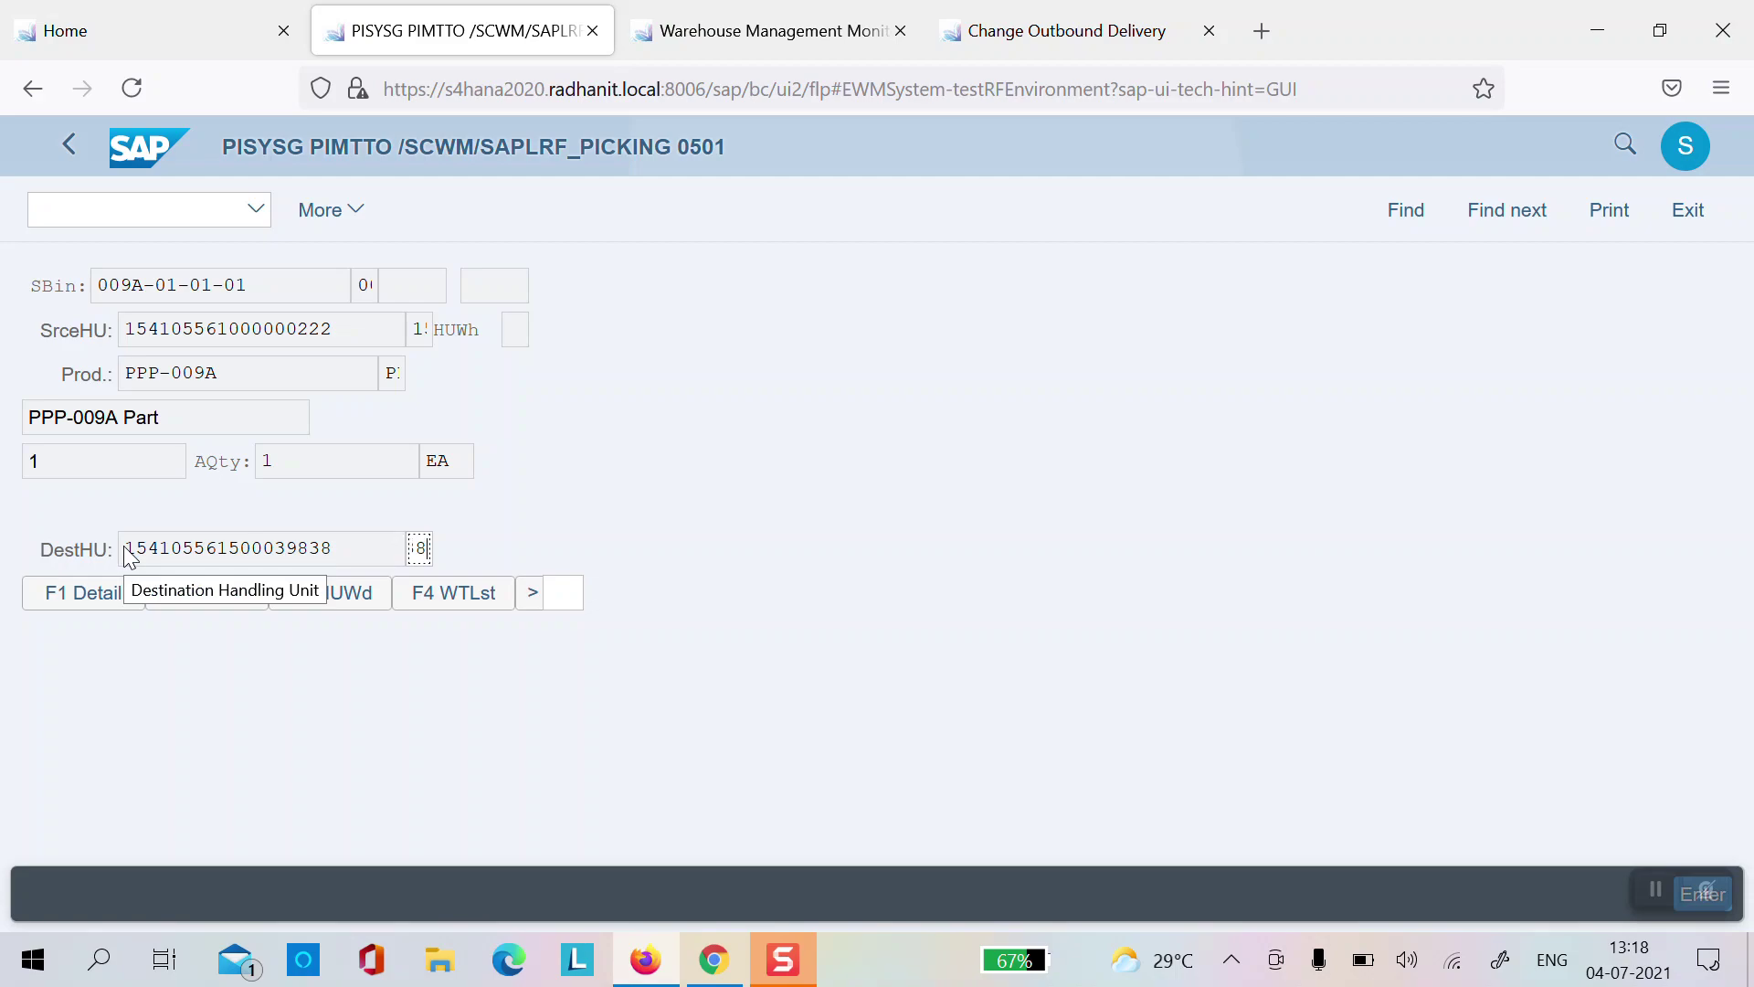
pyautogui.press('Return')
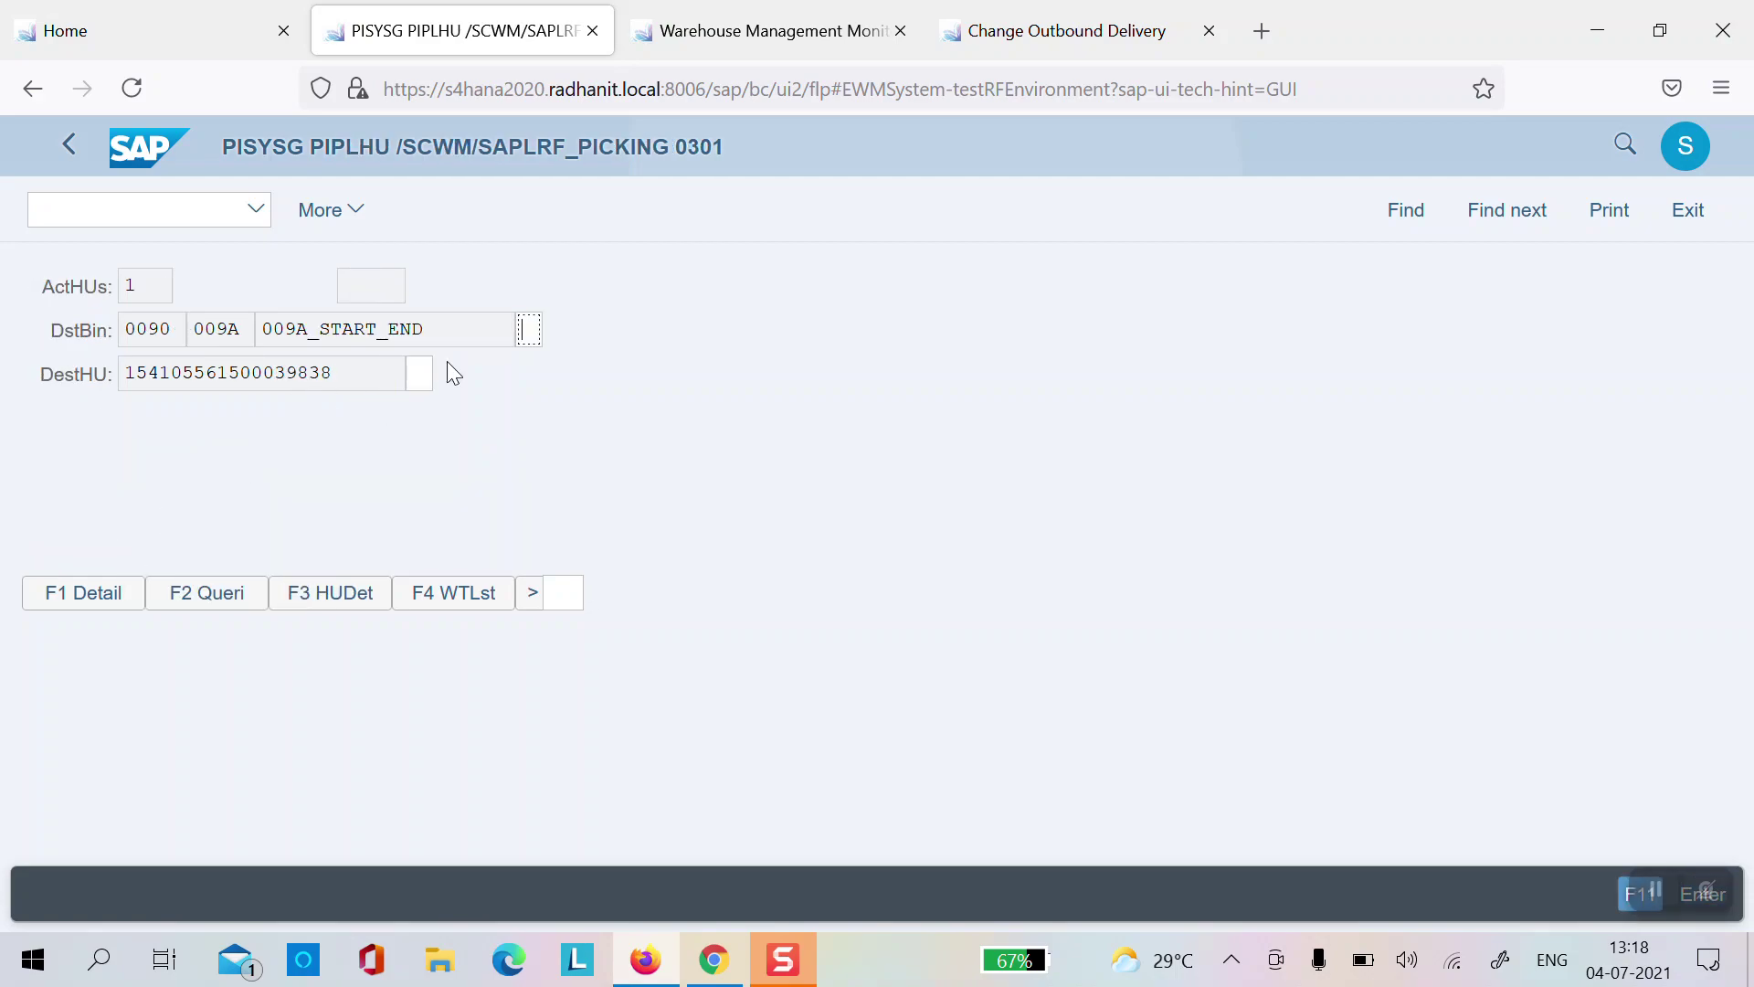
# Step: In the Warehouse Management Monitor, display the delivery's warehouse tasks and examine their source bins, resources and destination bins
pyautogui.click(742, 30)
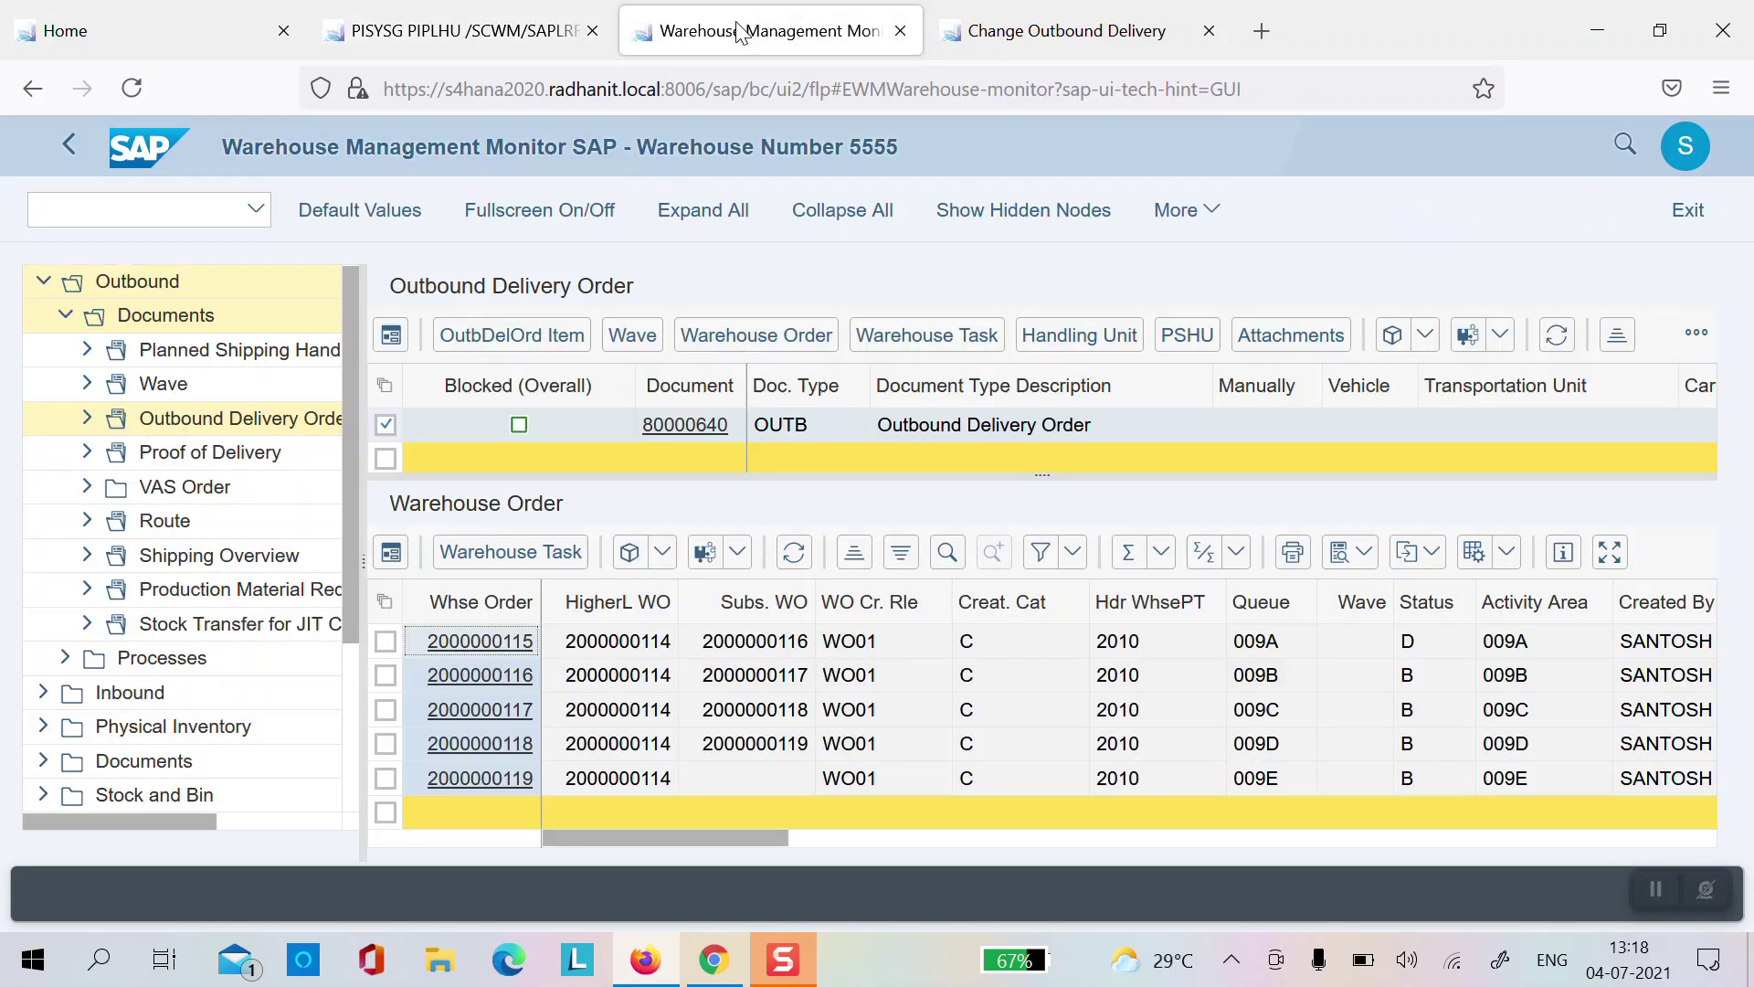
pyautogui.click(924, 335)
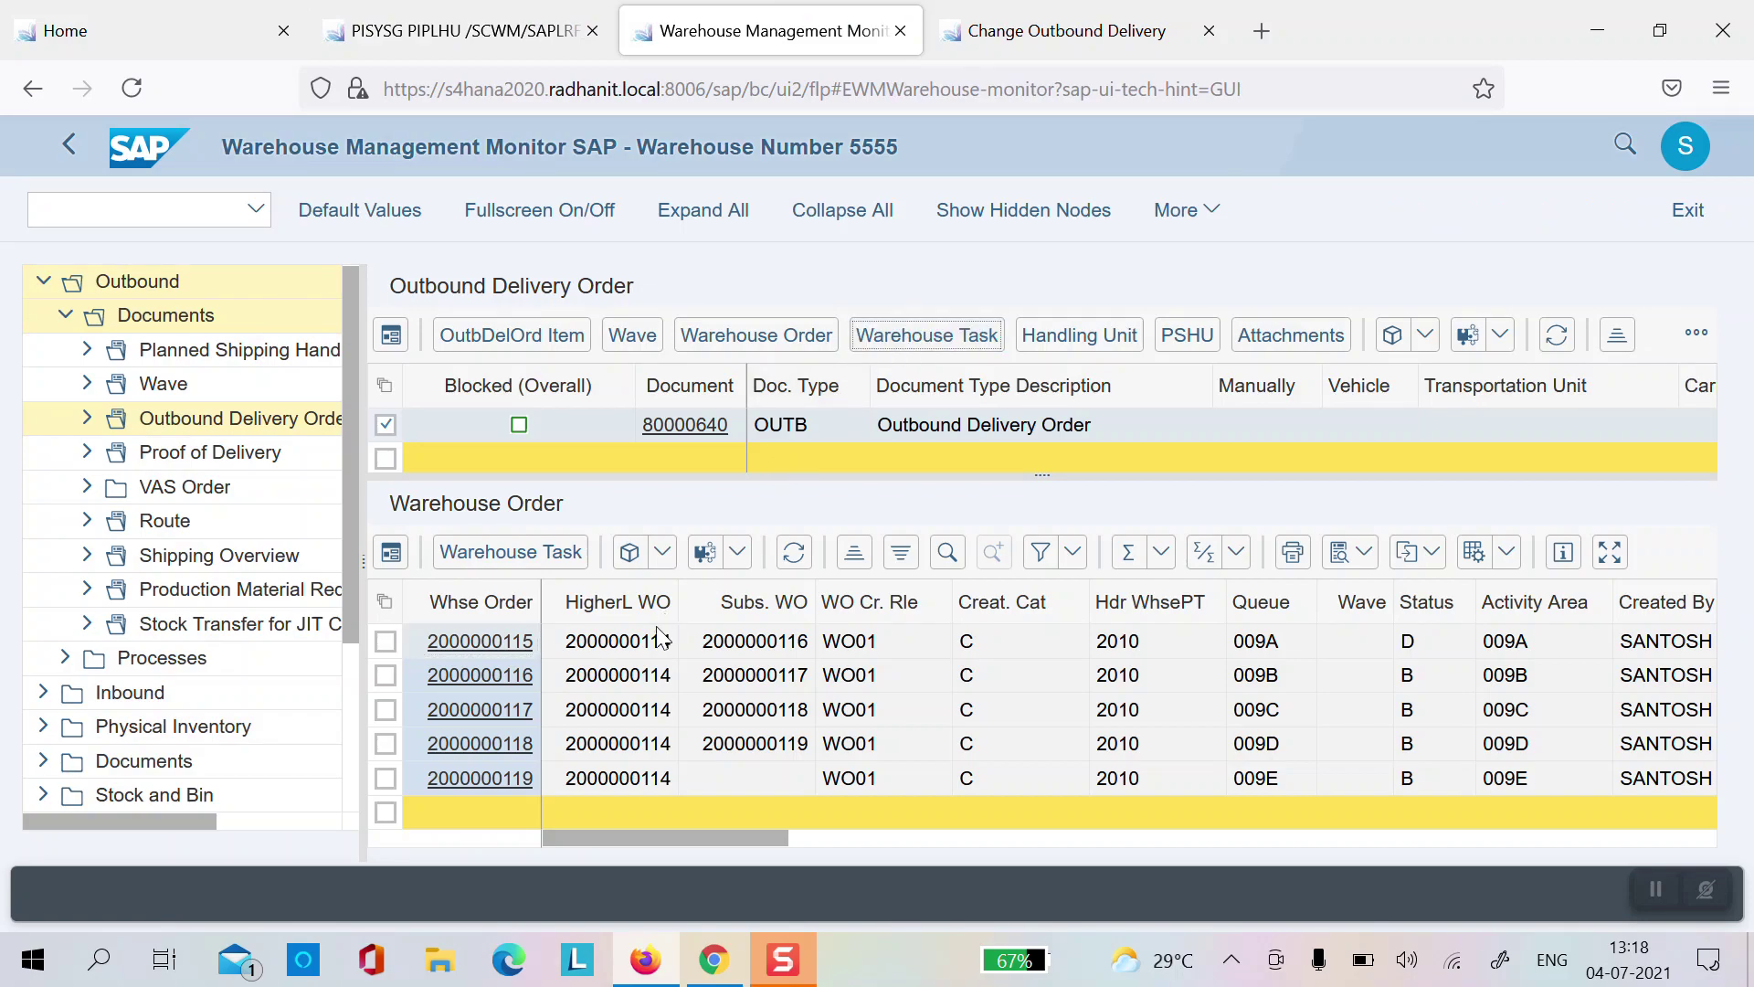
pyautogui.click(864, 651)
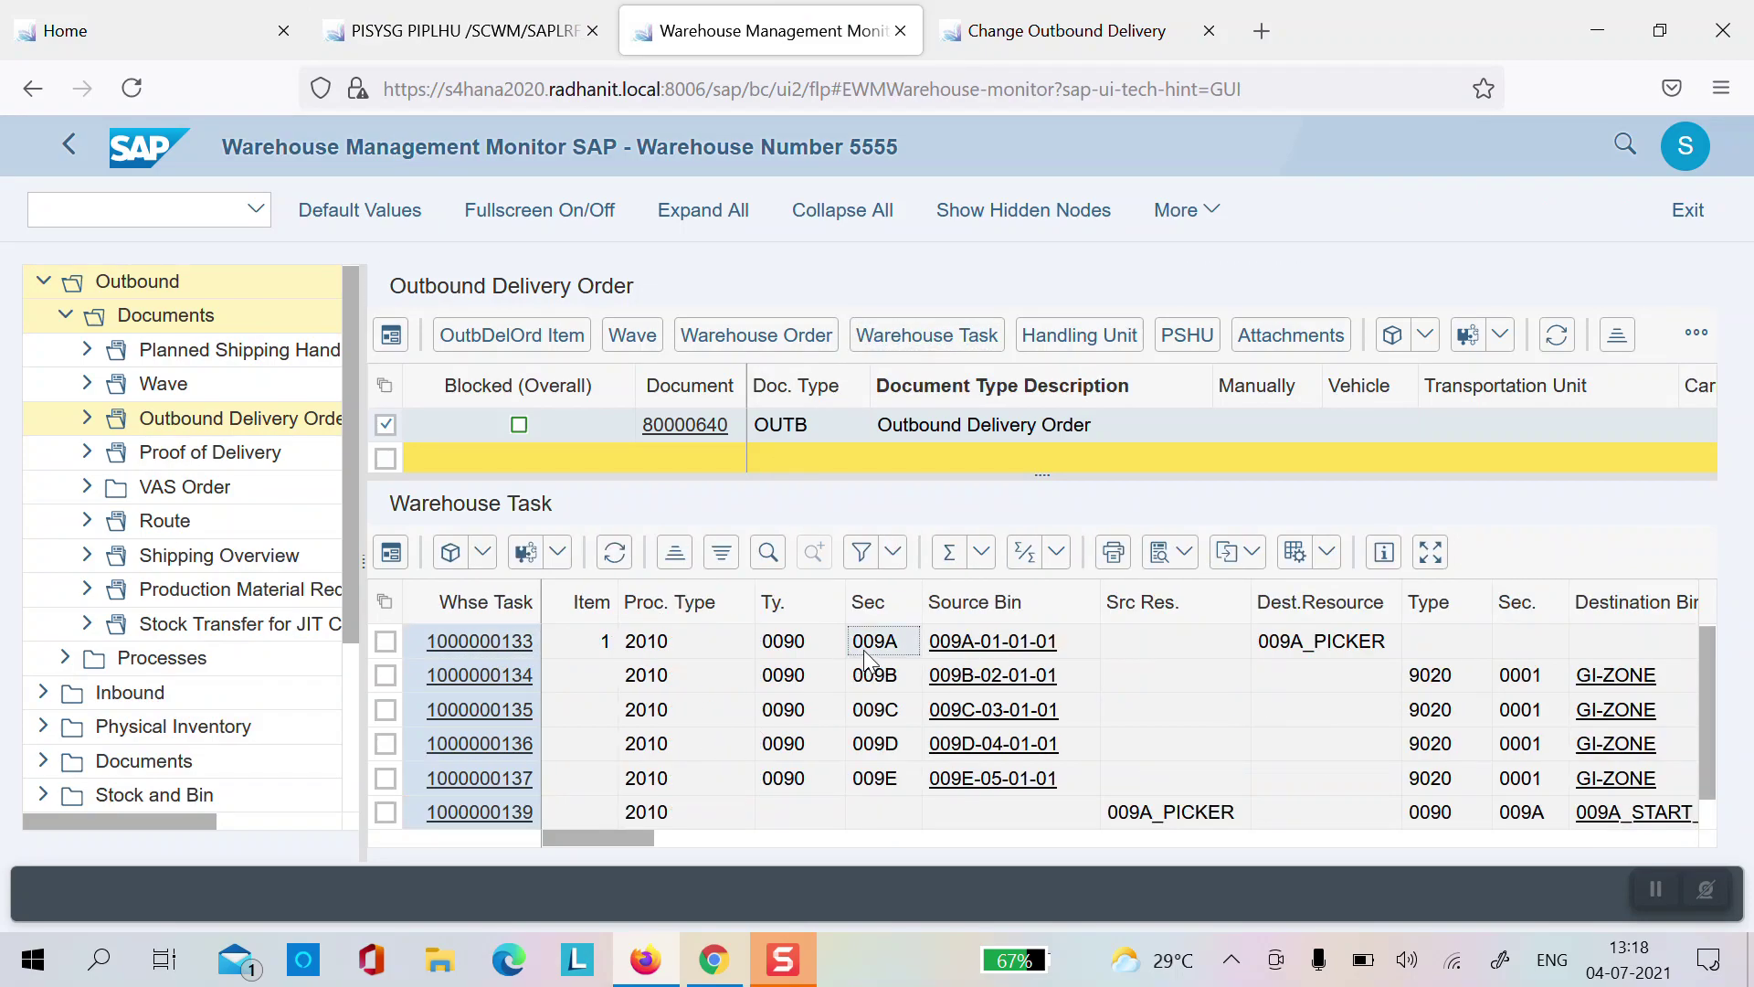
pyautogui.press('Right')
pyautogui.press('Right')
pyautogui.press('Right')
pyautogui.press('Right')
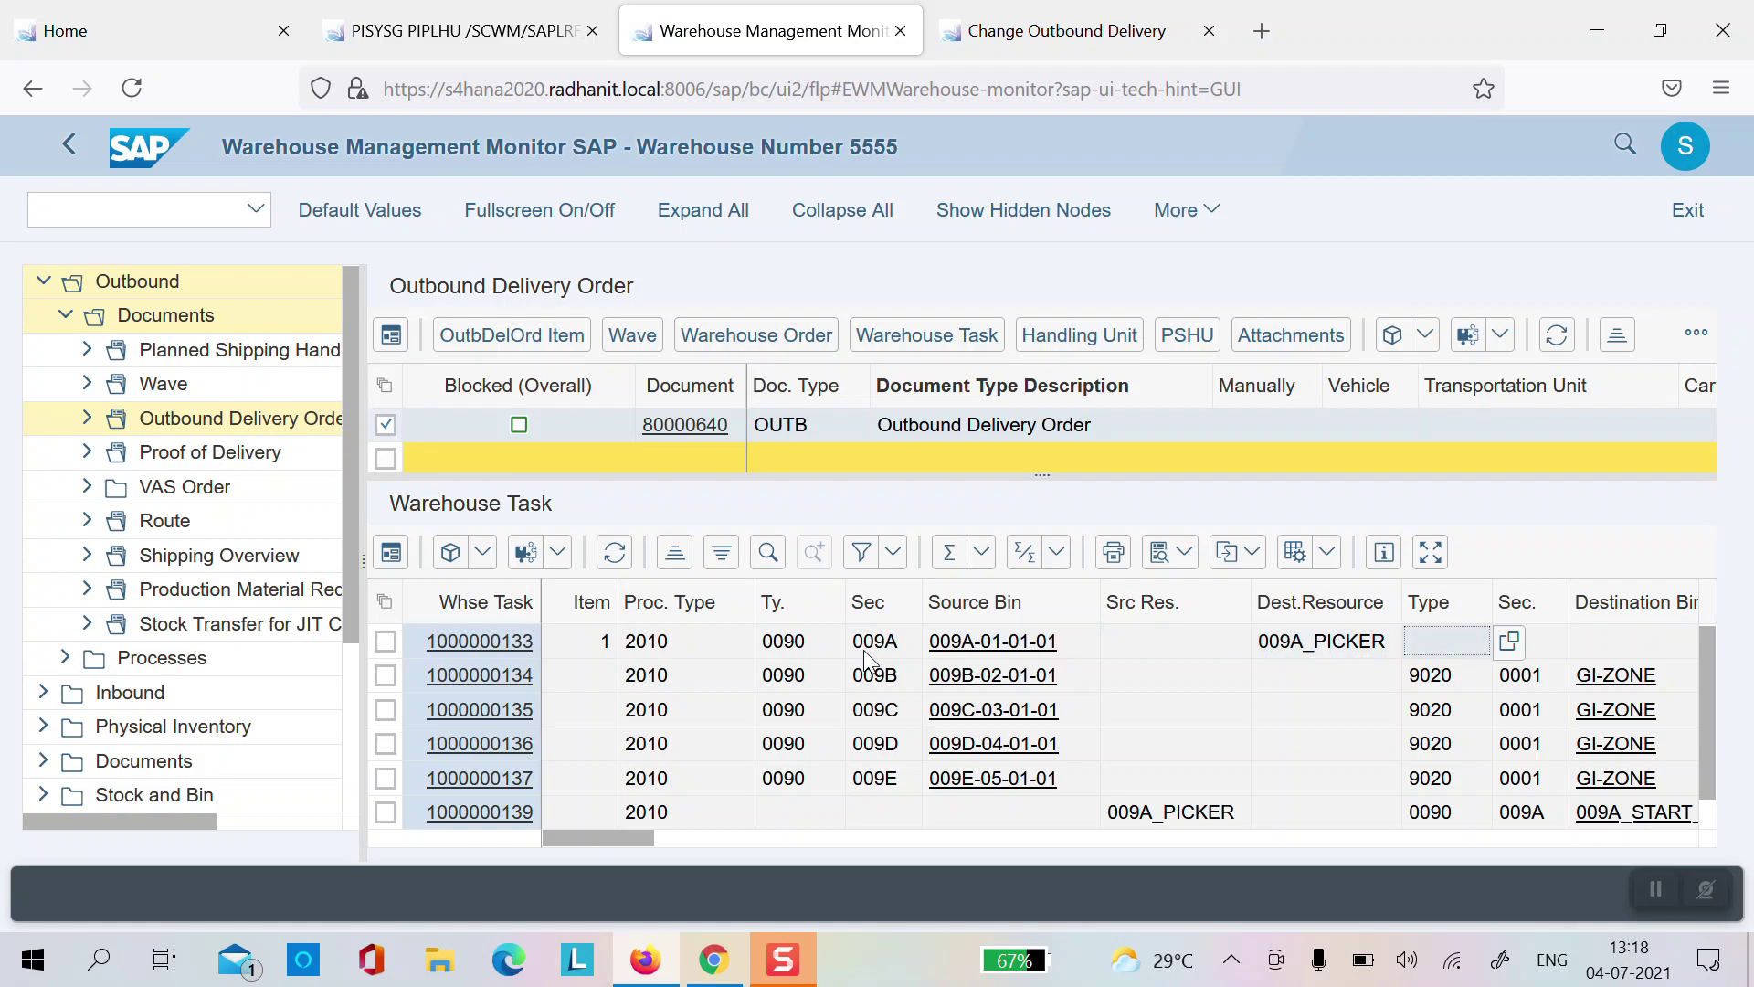
pyautogui.press('Down')
pyautogui.press('Right')
pyautogui.press('Right')
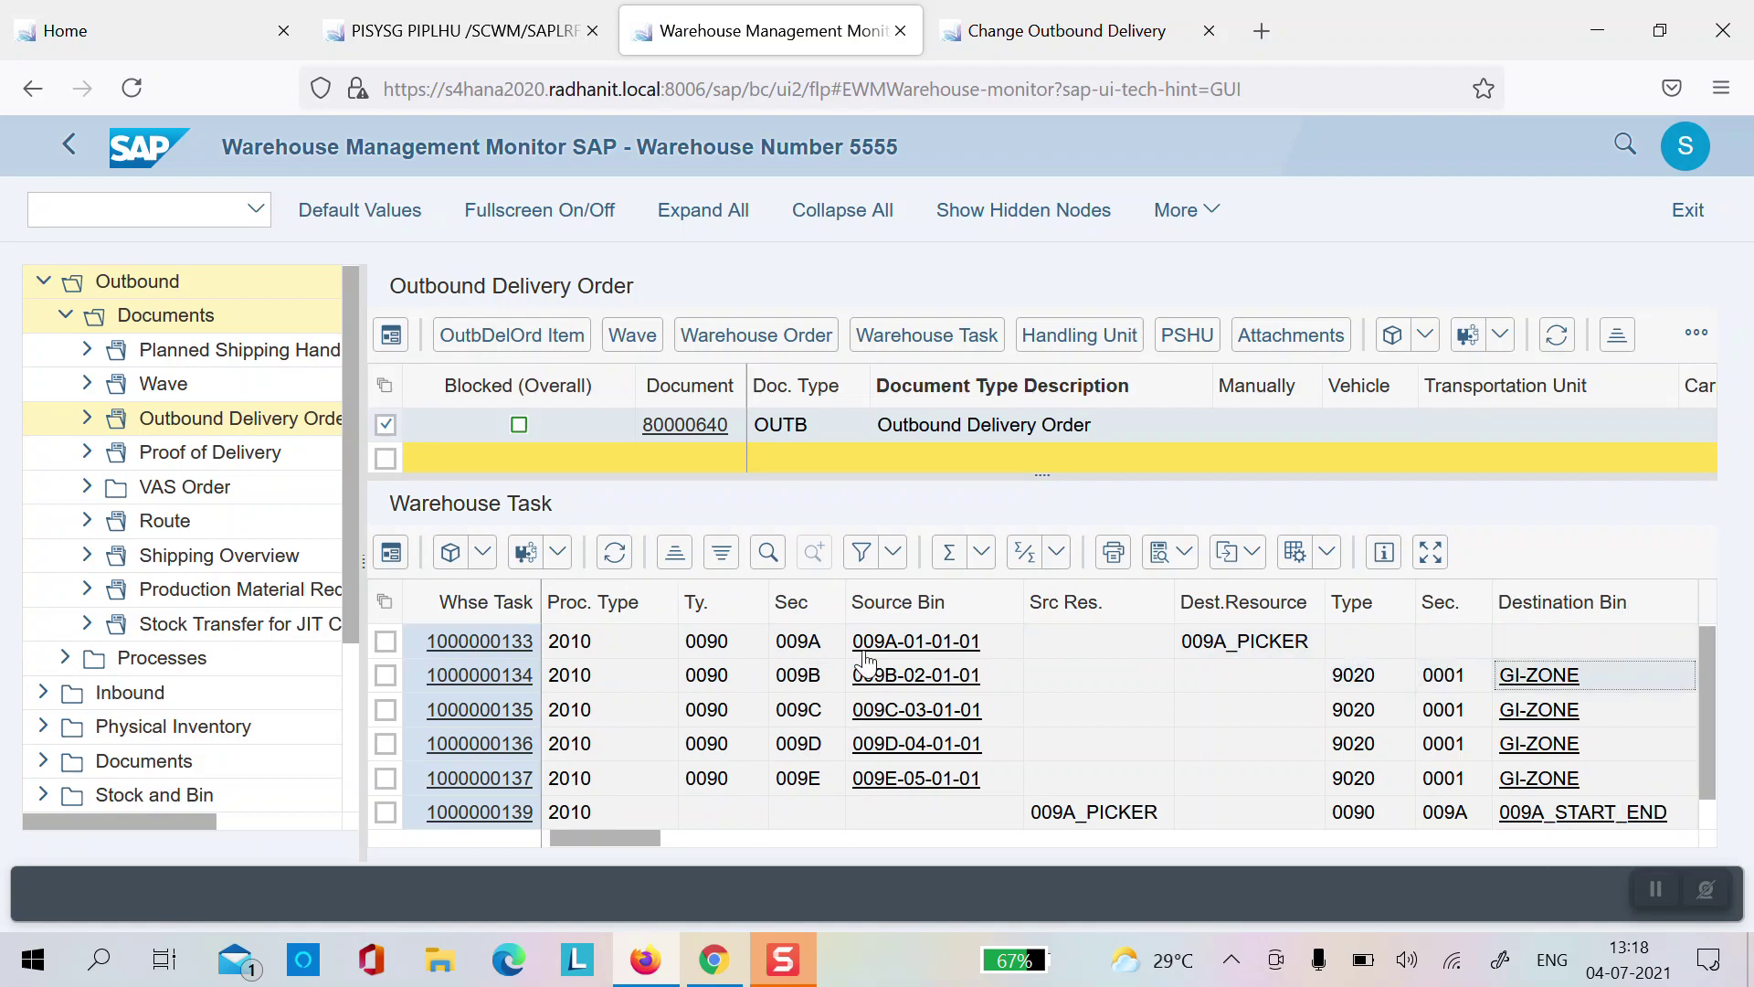
pyautogui.press('Down')
pyautogui.press('Down')
pyautogui.press('Down')
pyautogui.press('Down')
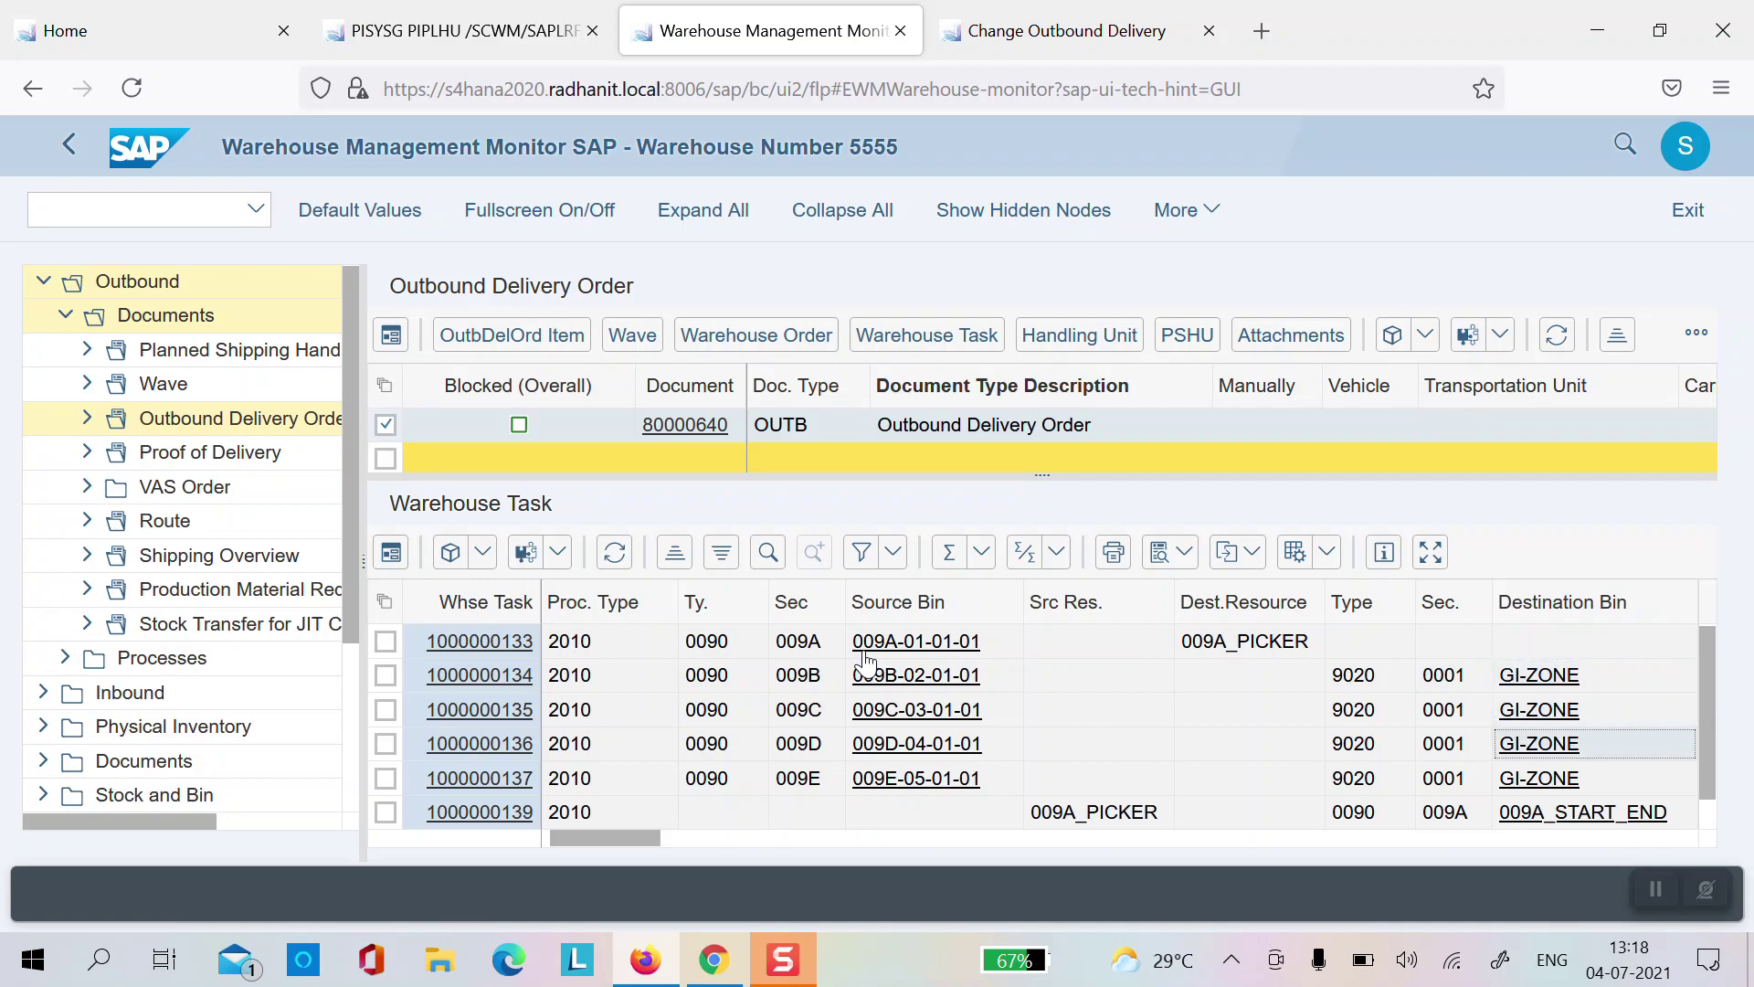
pyautogui.press('Left')
pyautogui.press('Left')
pyautogui.press('Left')
pyautogui.press('Right')
pyautogui.press('Right')
pyautogui.press('Right')
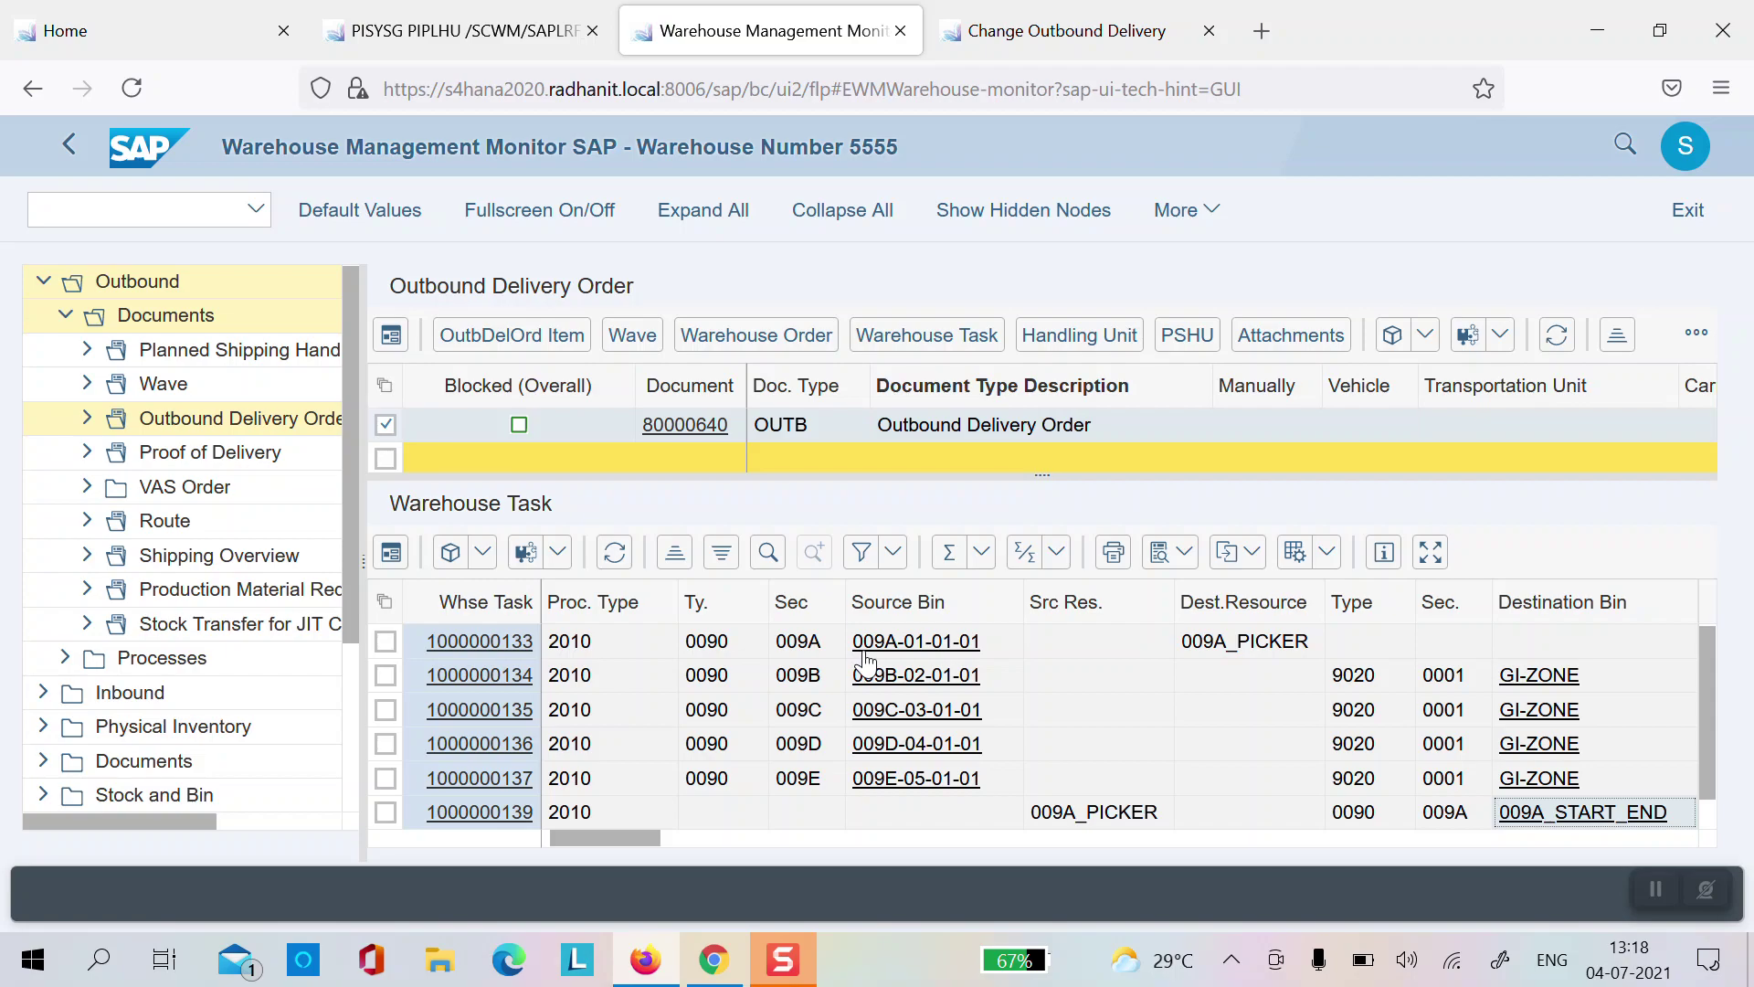
# Step: Open the activity area attributes with /n/scwm/seba in the outbound delivery session and check the start and end points for warehouse 5555
pyautogui.click(1014, 30)
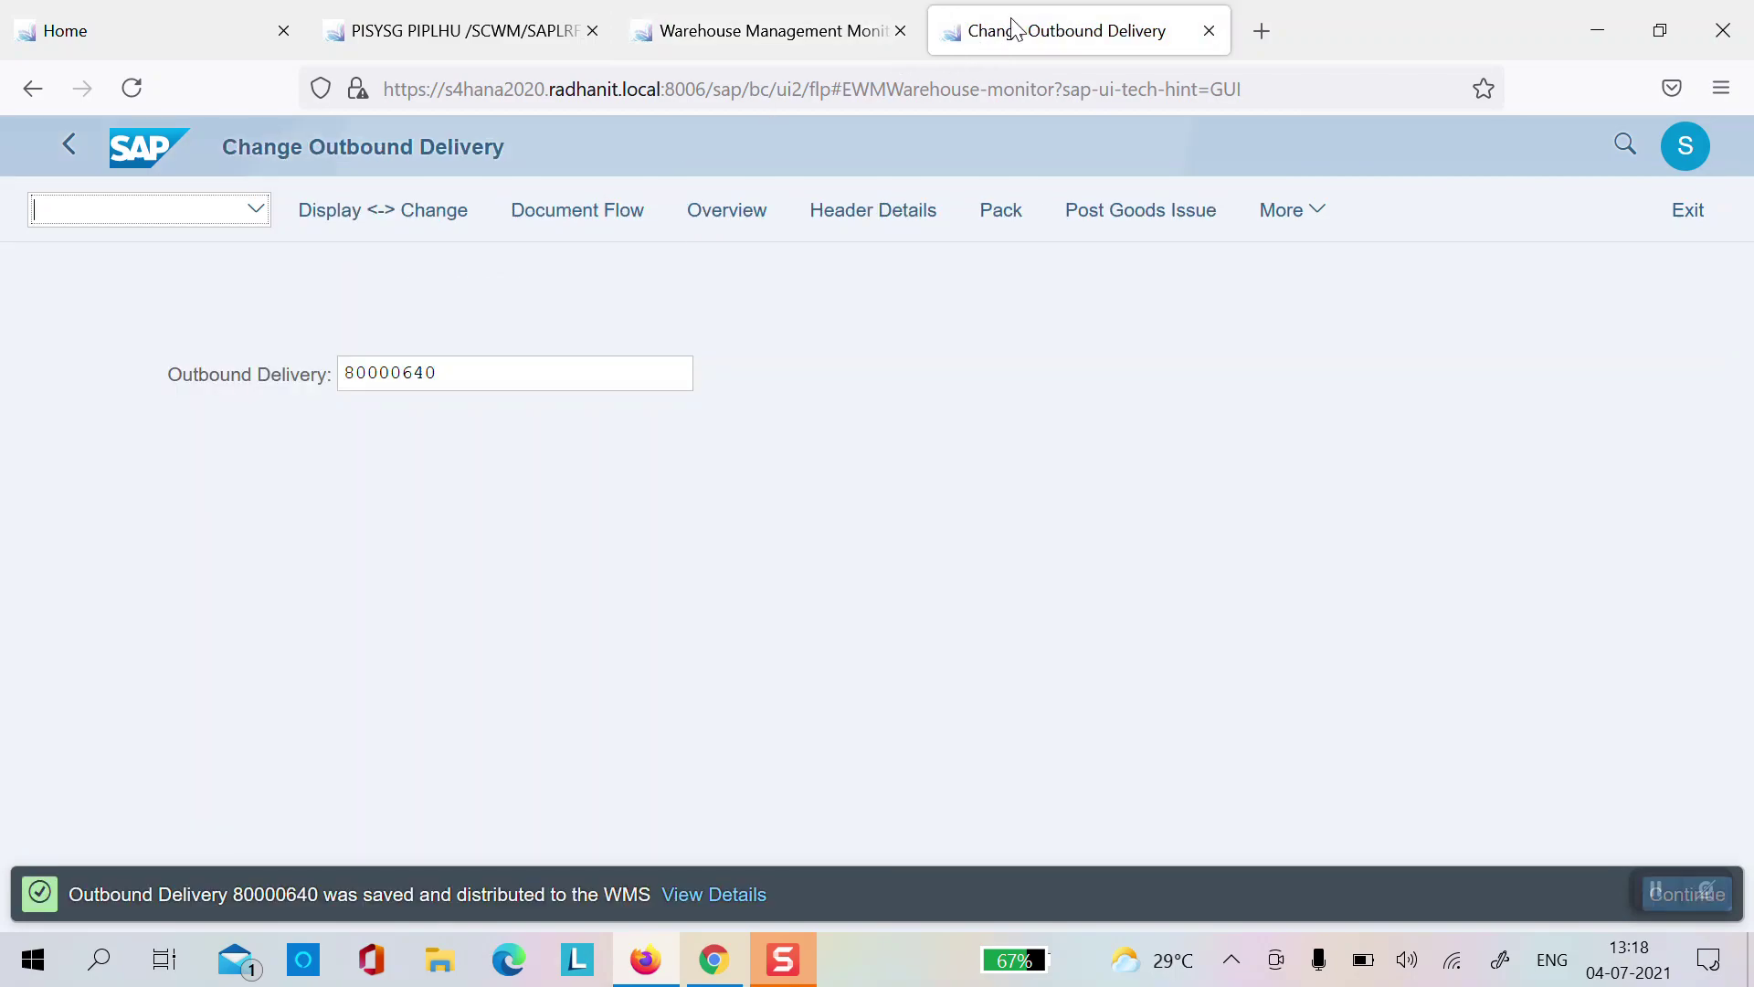
pyautogui.click(158, 215)
pyautogui.write('/')
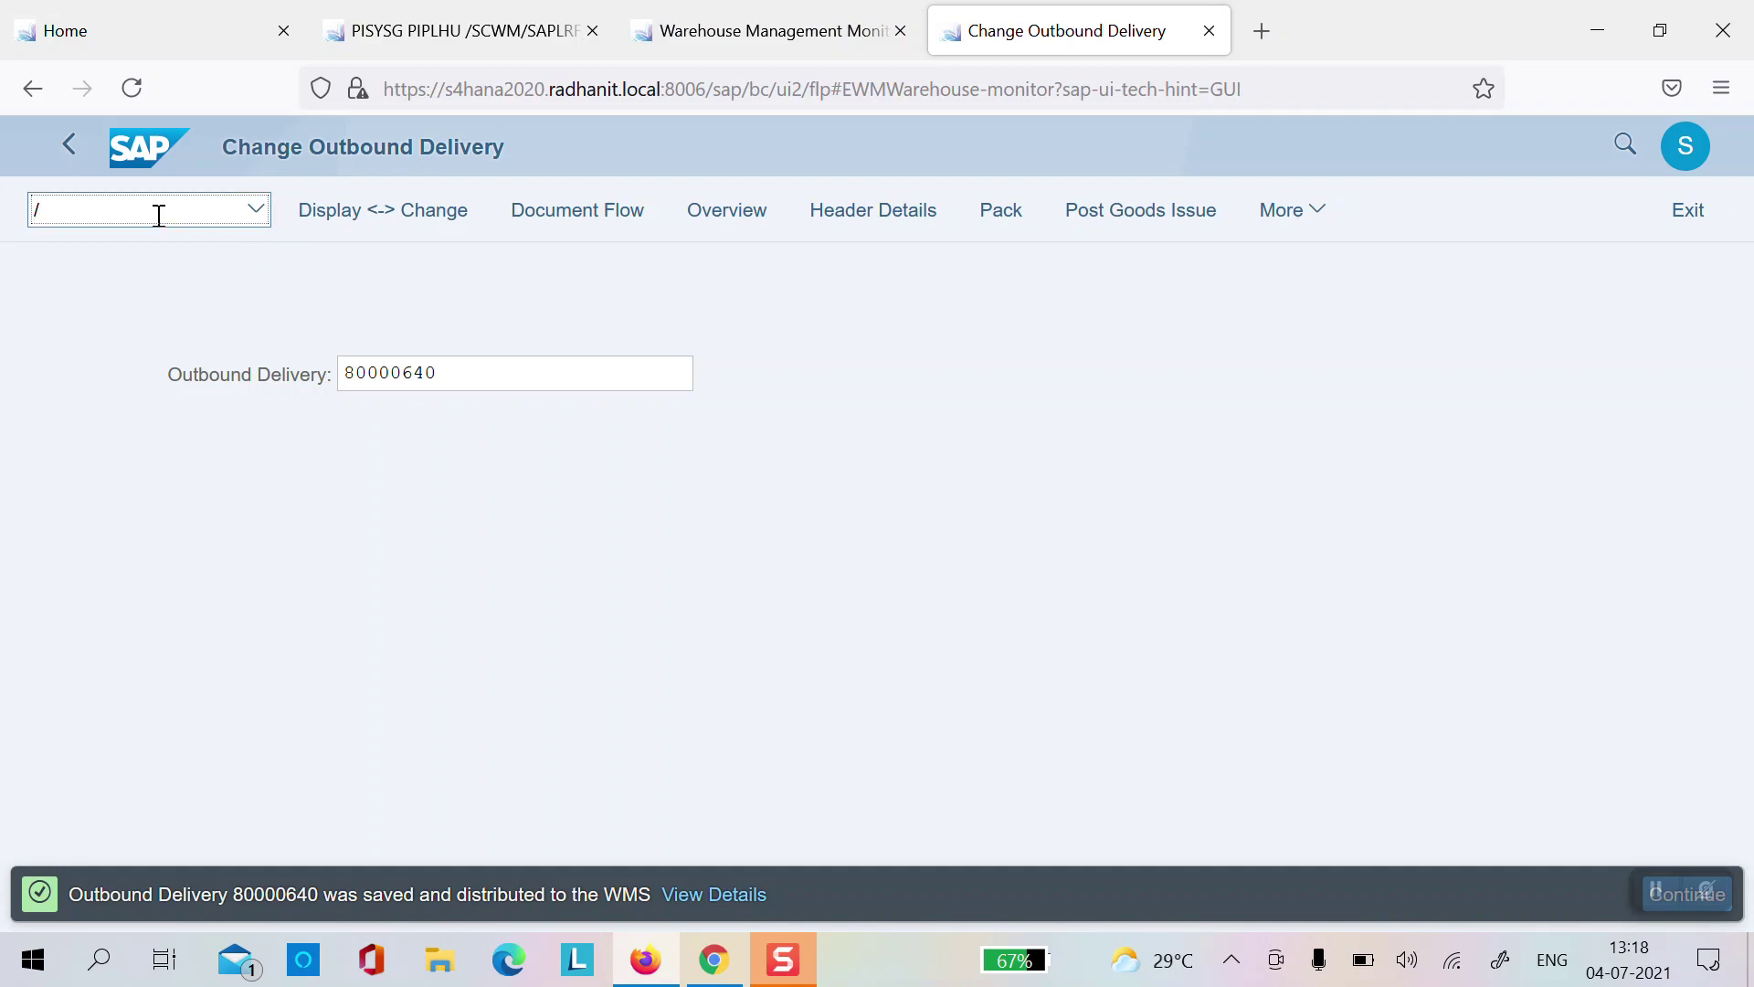
pyautogui.write('n/scwm/seba')
pyautogui.press('Return')
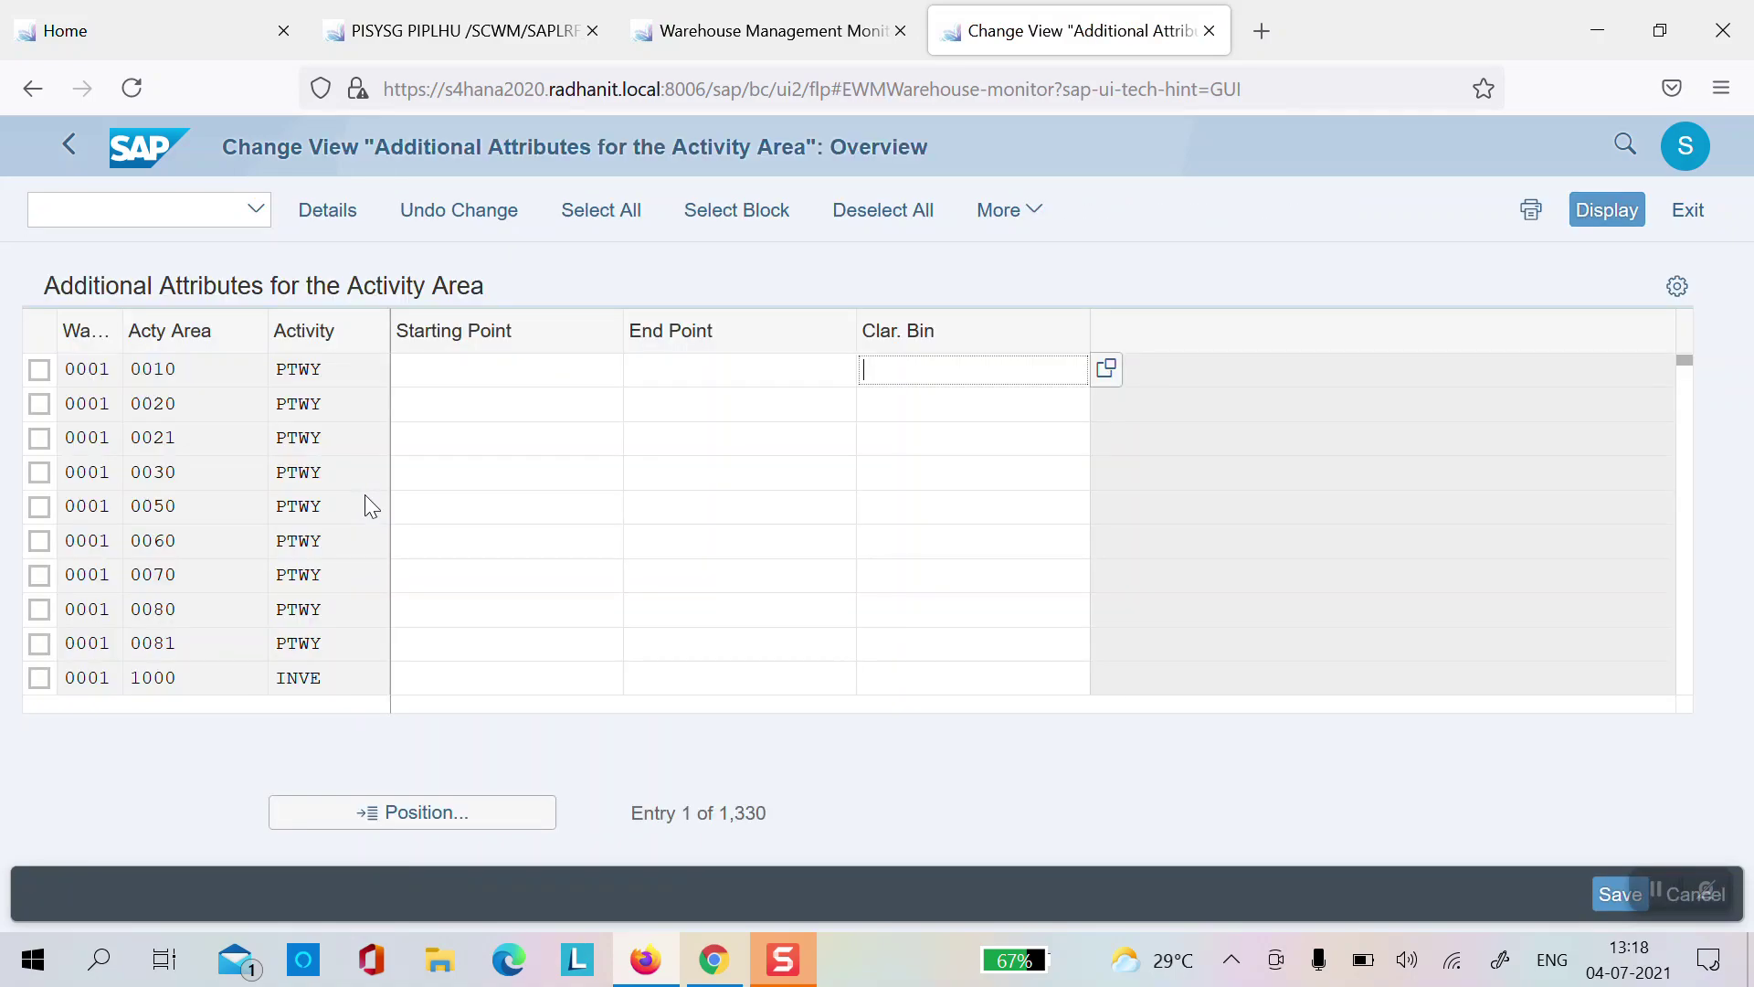
pyautogui.click(431, 810)
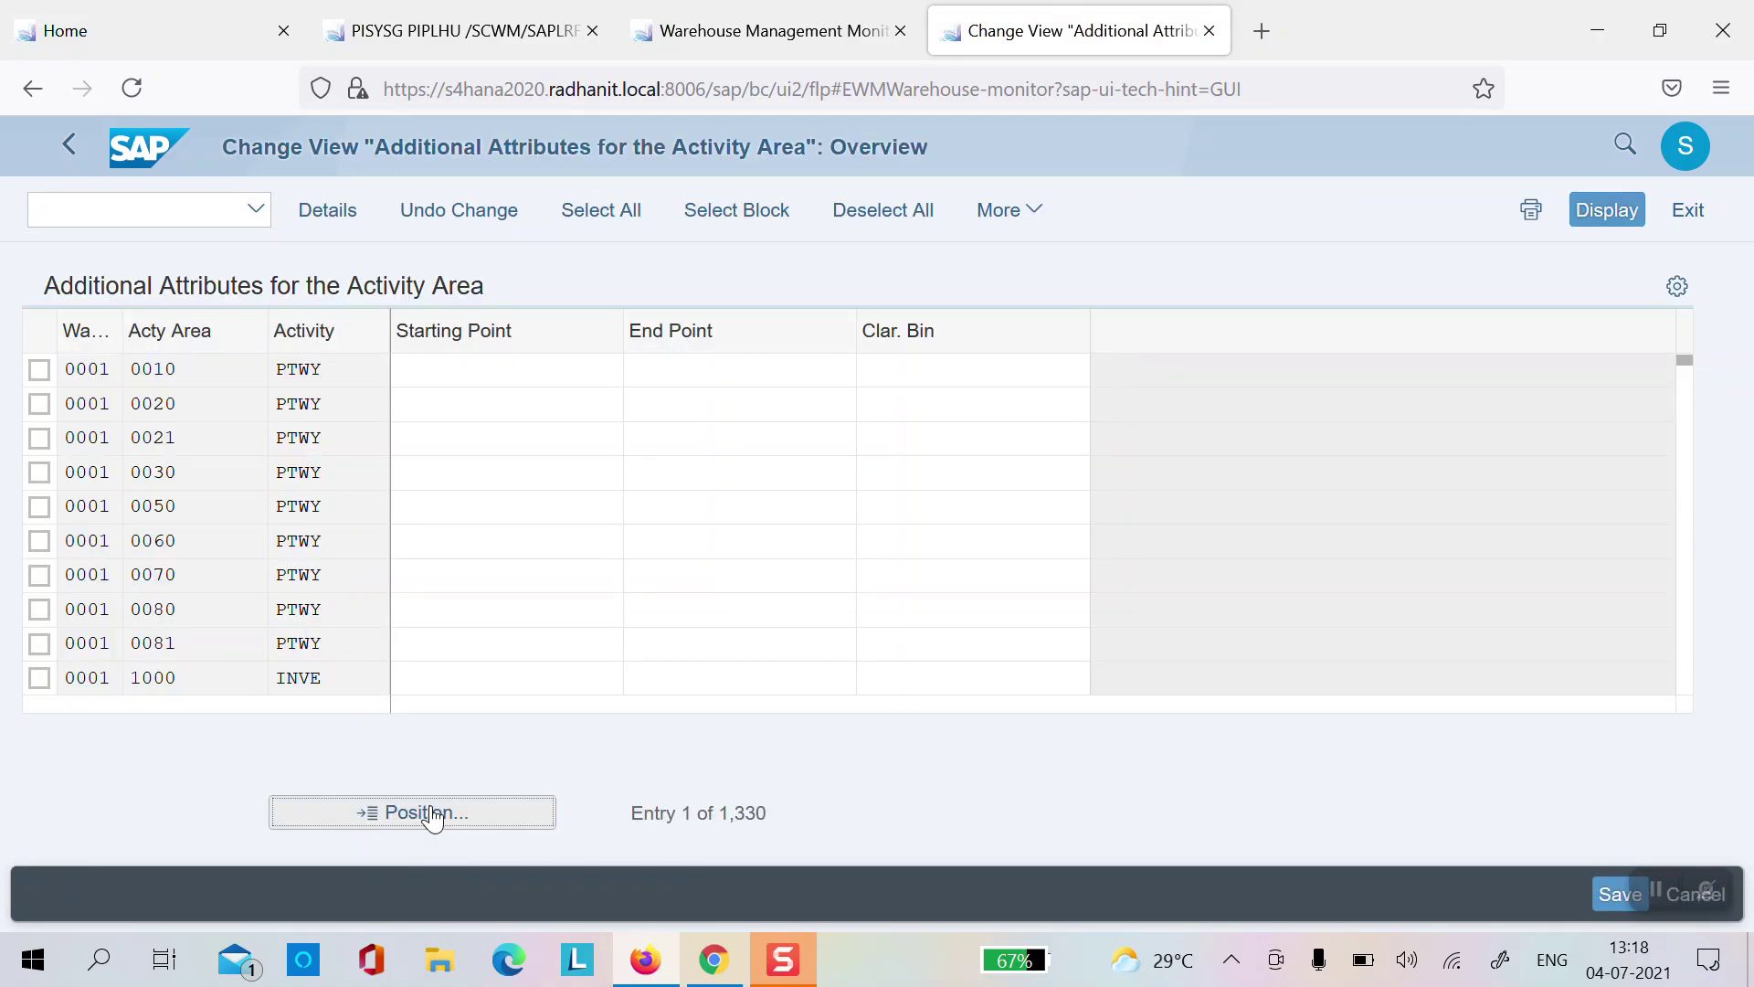
pyautogui.write('5555')
pyautogui.press('Return')
pyautogui.scroll(-2, 850, 521)
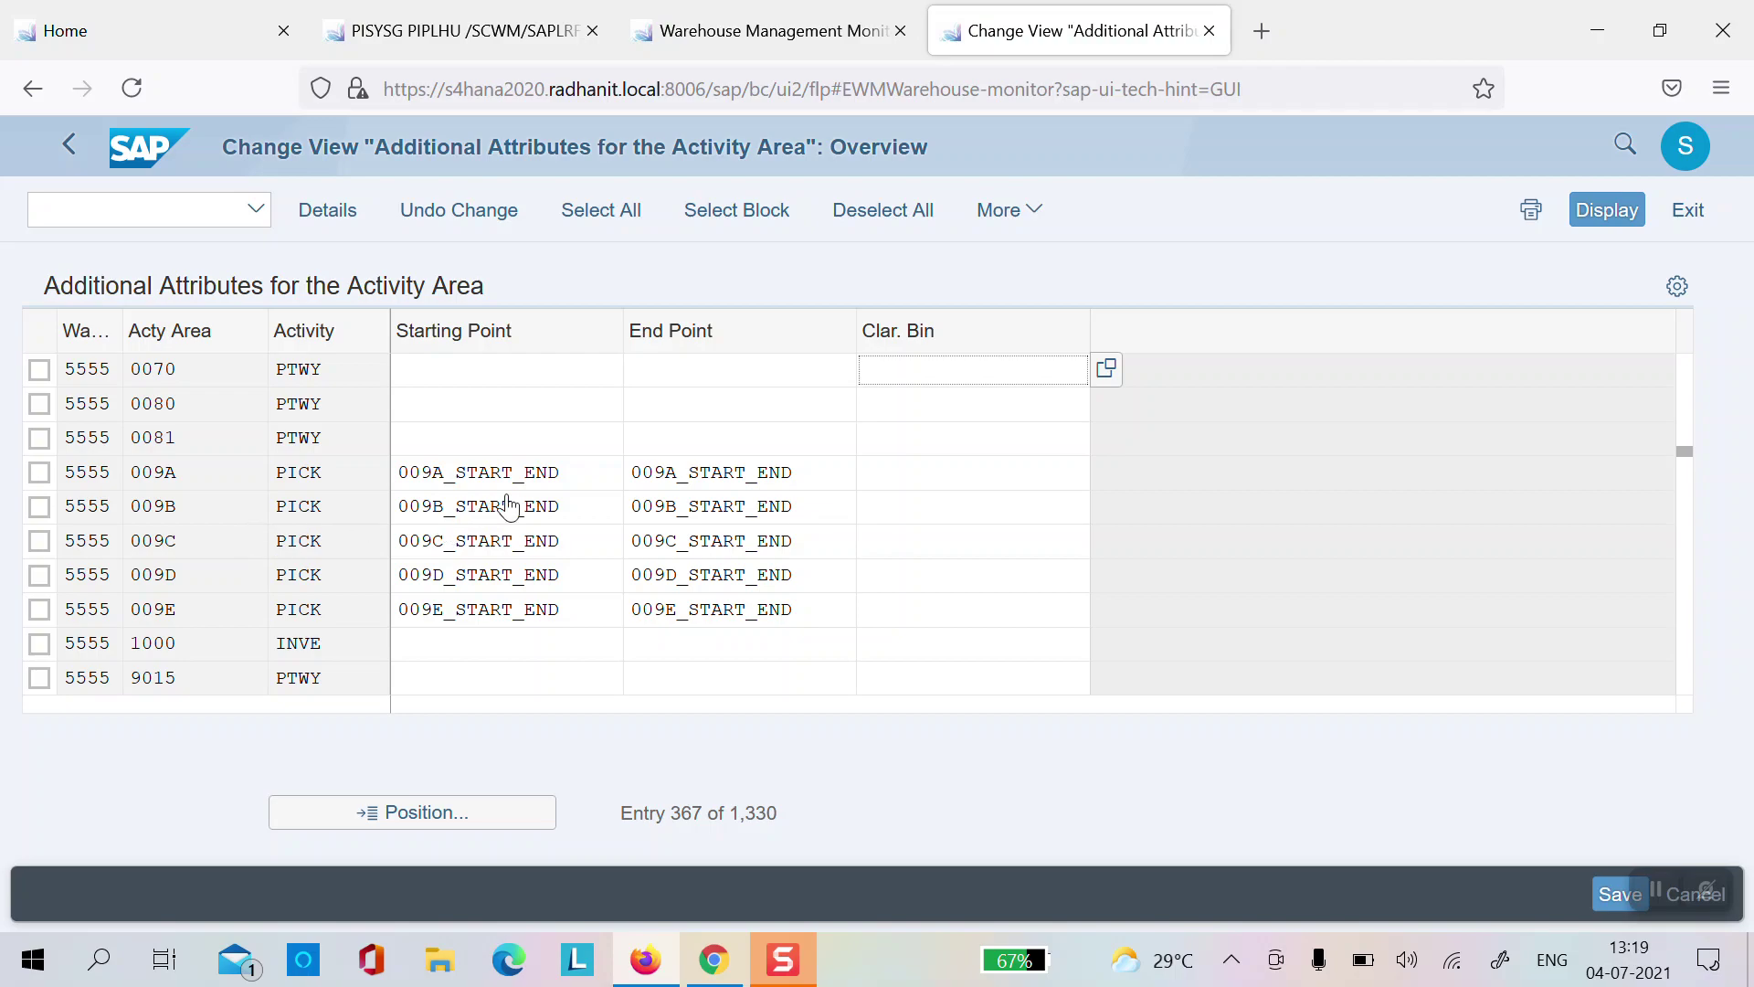
# Step: Back in the RF picking session, verify the destination bin as 009A_START_END
pyautogui.click(469, 47)
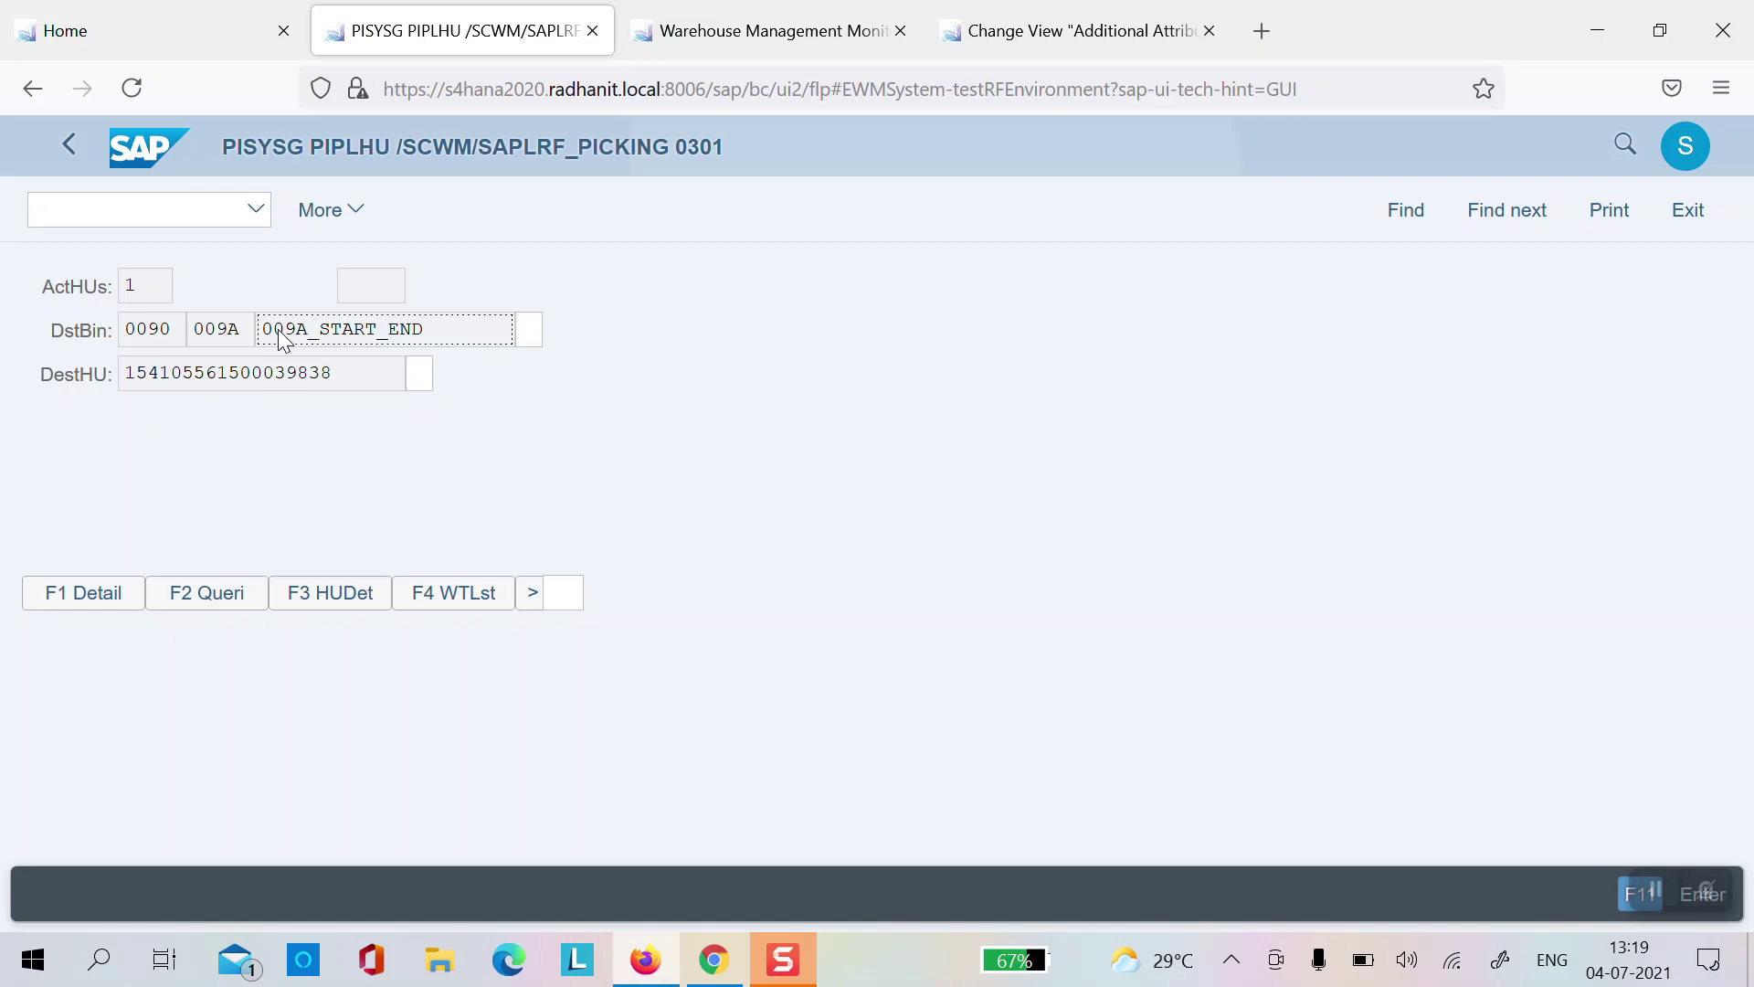
pyautogui.moveTo(266, 331); pyautogui.dragTo(452, 346)
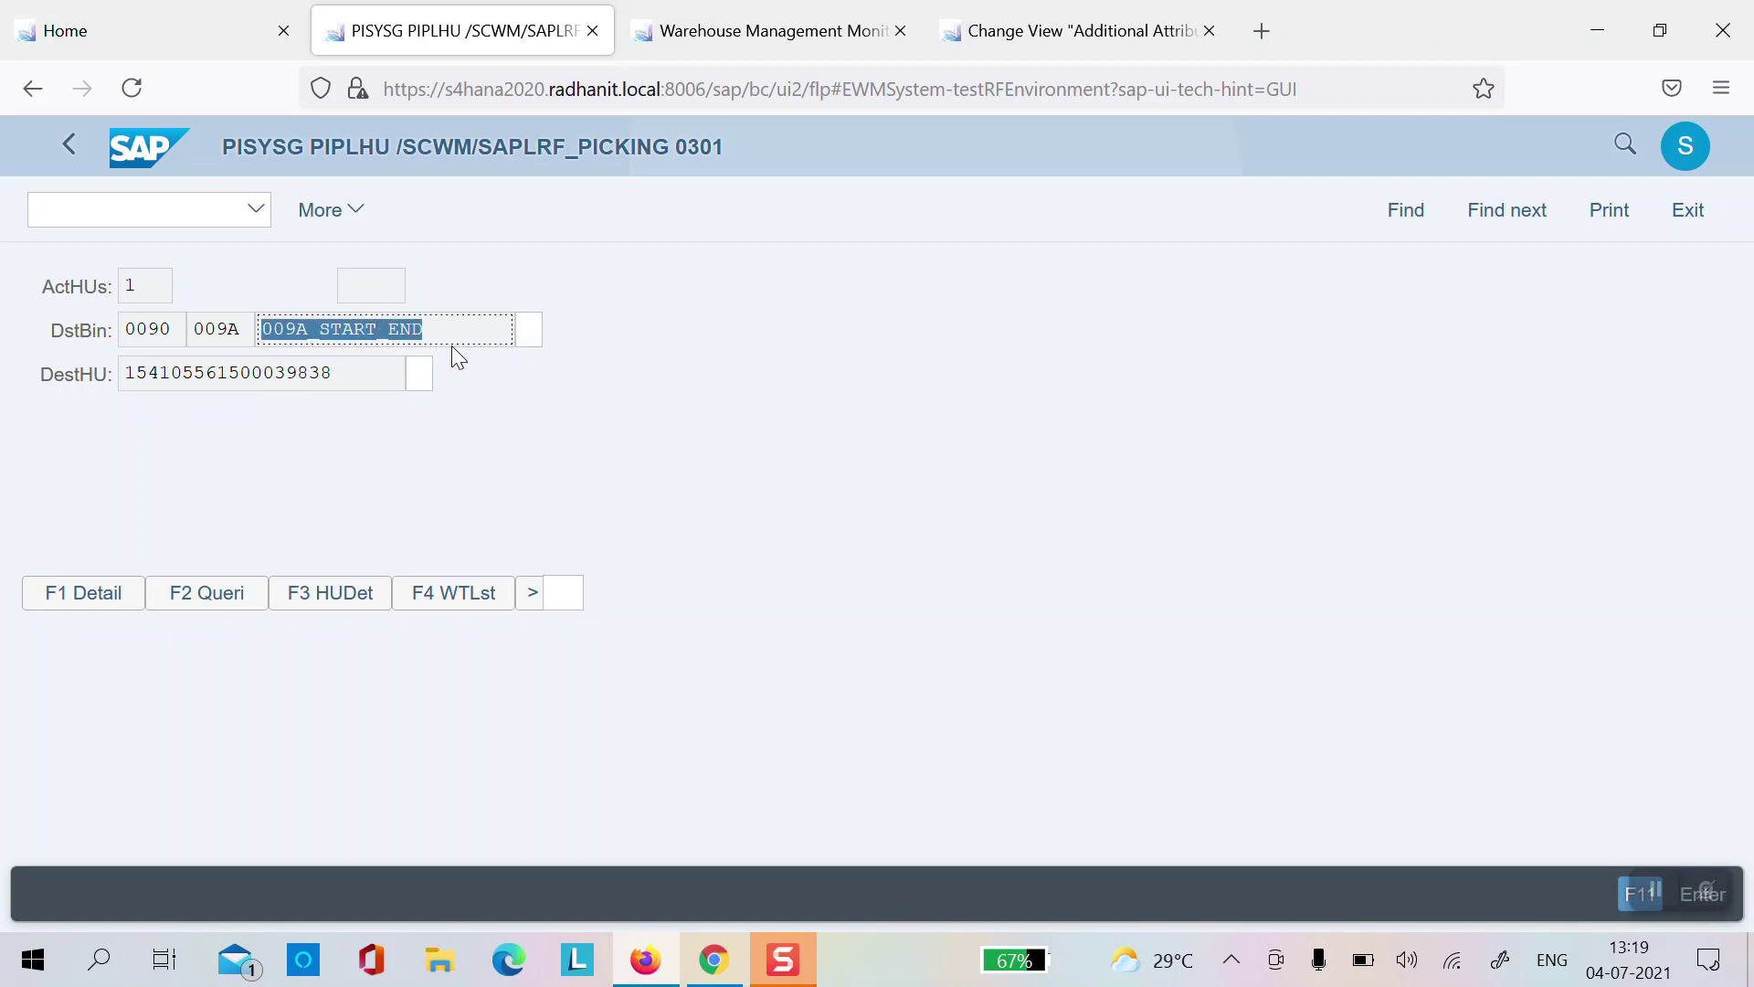
pyautogui.hotkey('ctrl', 'c')
pyautogui.press('Tab')
pyautogui.hotkey('ctrl', 'v')
pyautogui.press('Tab')
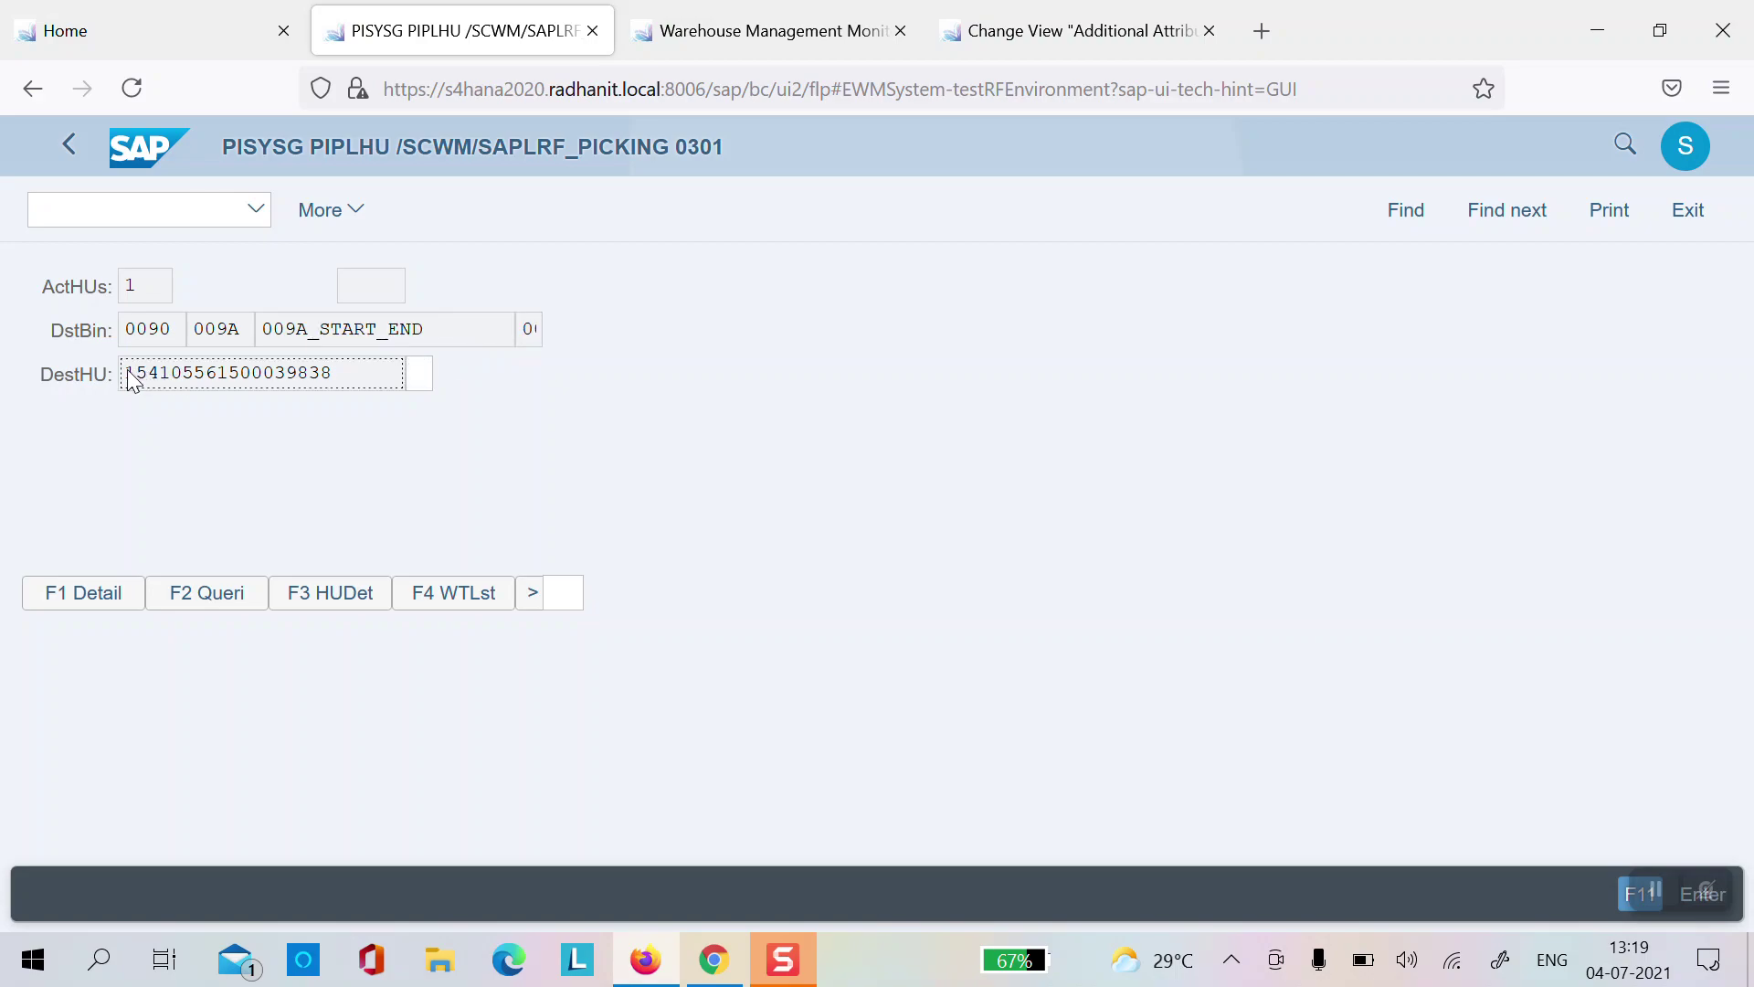
pyautogui.moveTo(125, 375); pyautogui.dragTo(247, 382)
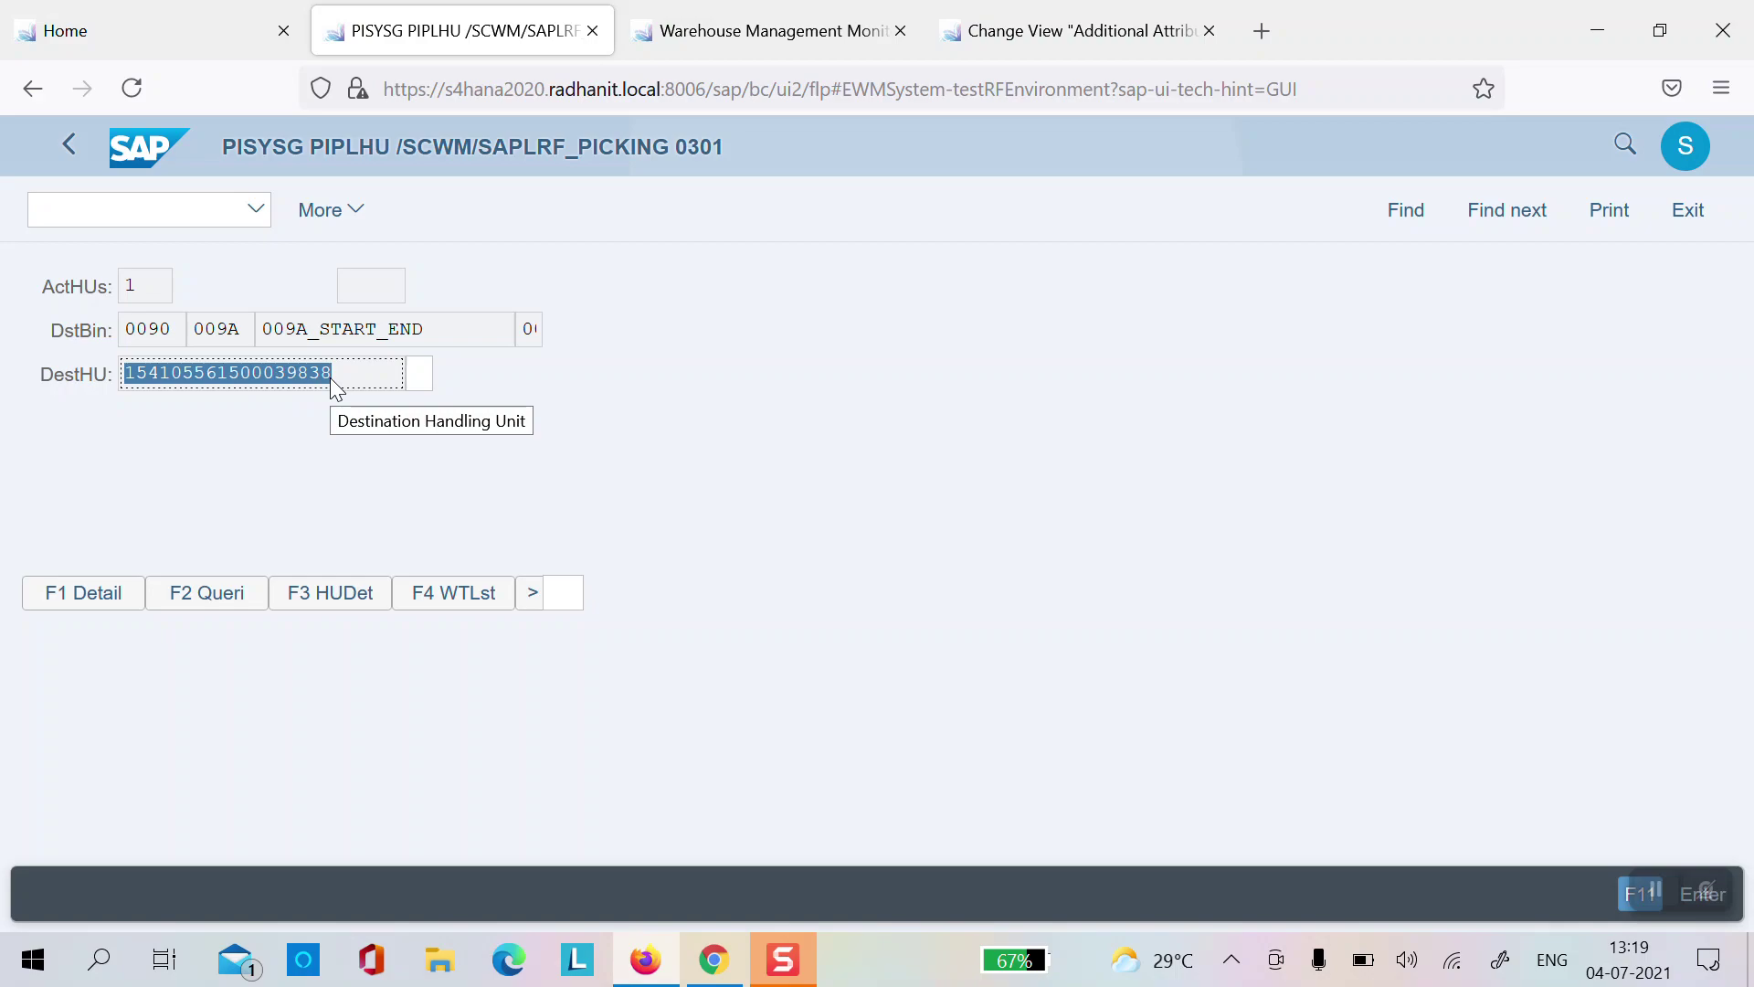
pyautogui.hotkey('ctrl', 'c')
pyautogui.press('Tab')
pyautogui.hotkey('ctrl', 'v')
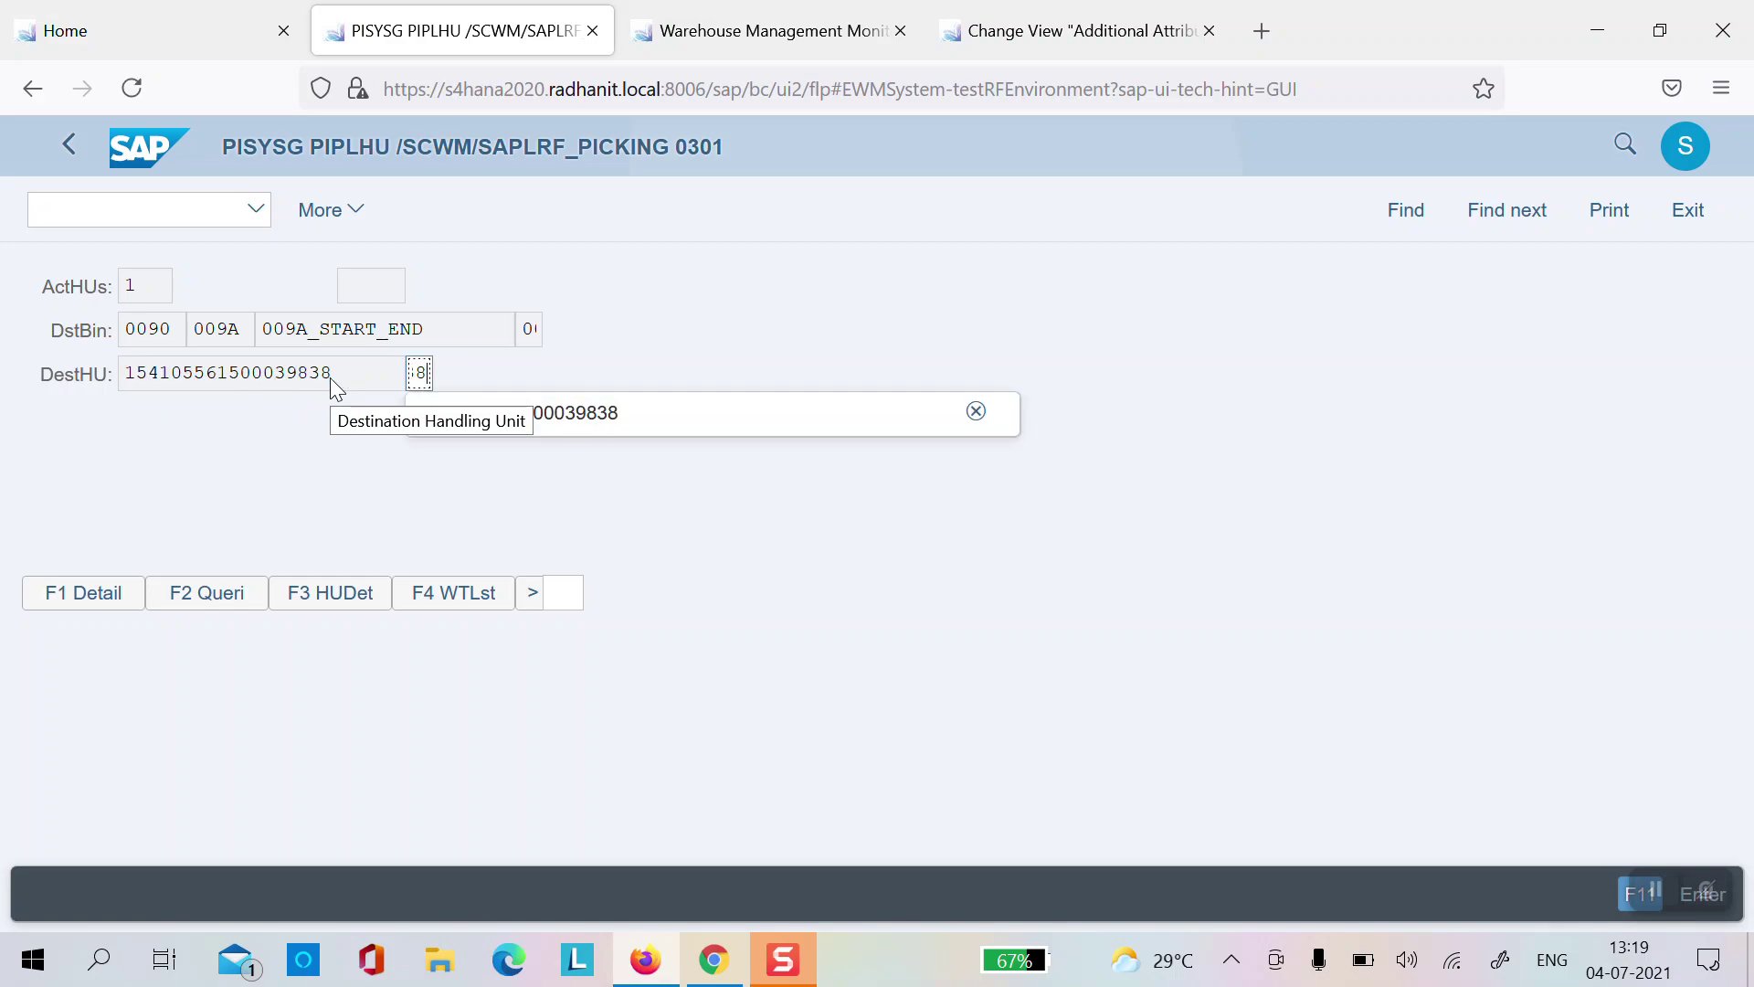
pyautogui.press('Return')
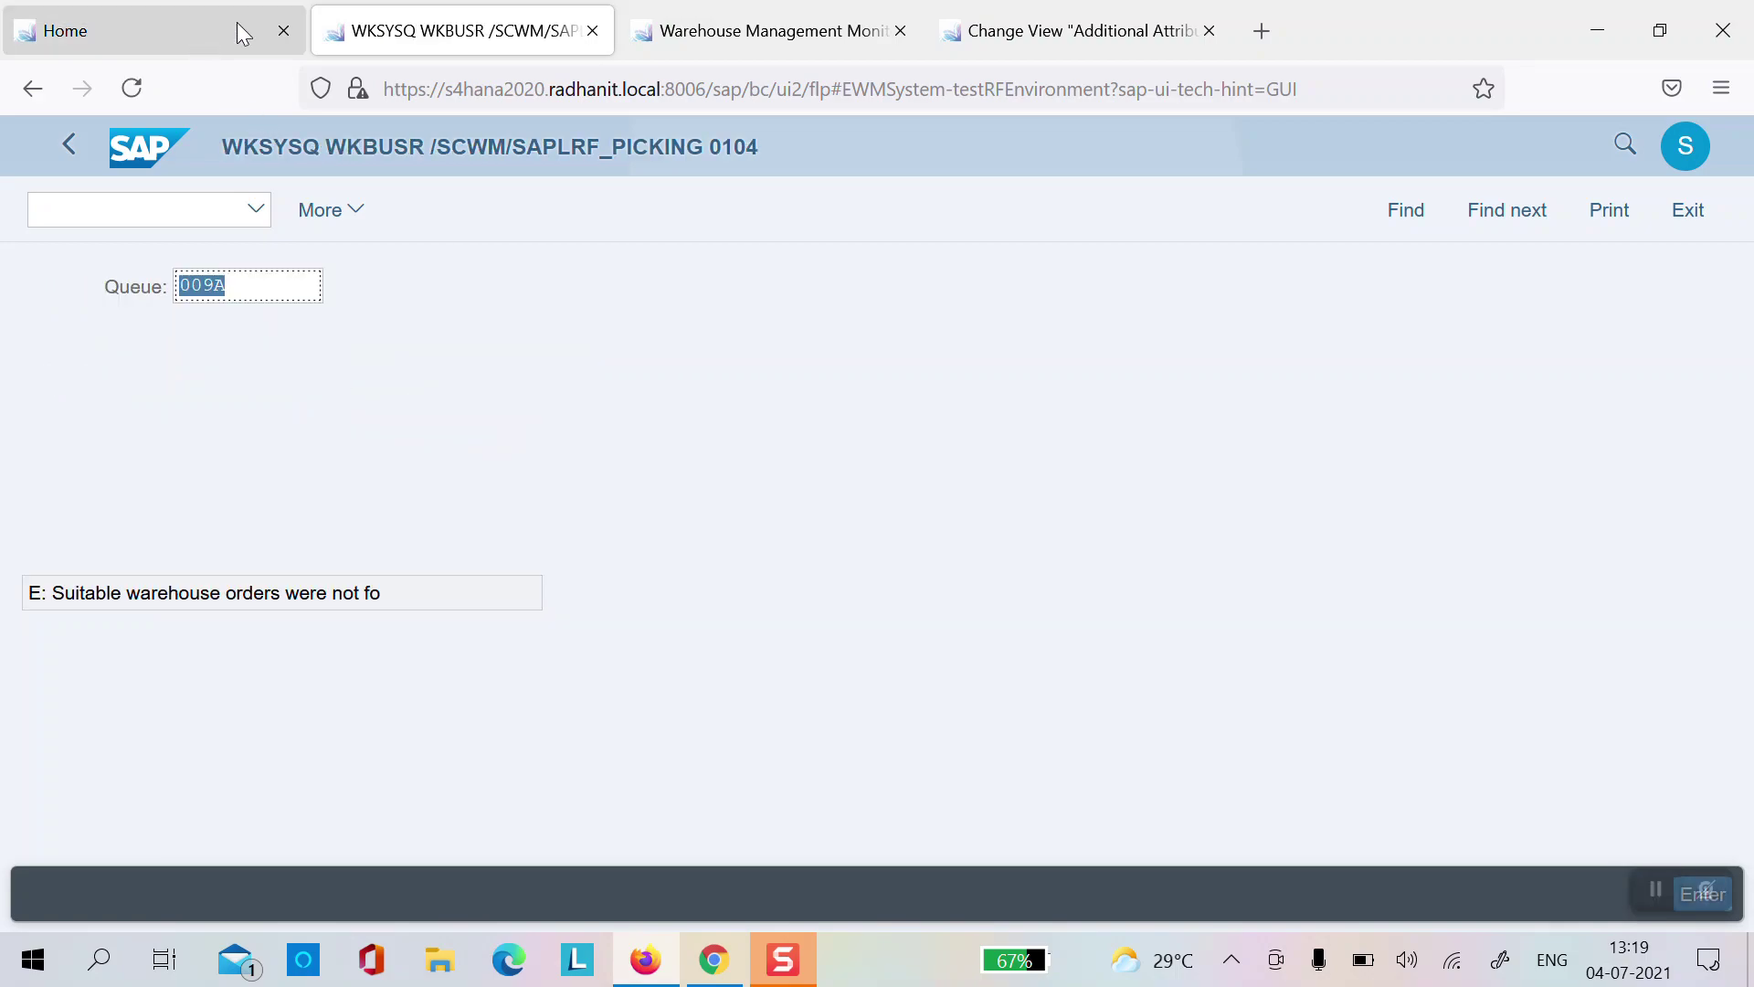
# Step: Redisplay the delivery's warehouse orders in the Warehouse Management Monitor and compare their statuses across queues 009A to 009E
pyautogui.click(722, 30)
pyautogui.click(724, 336)
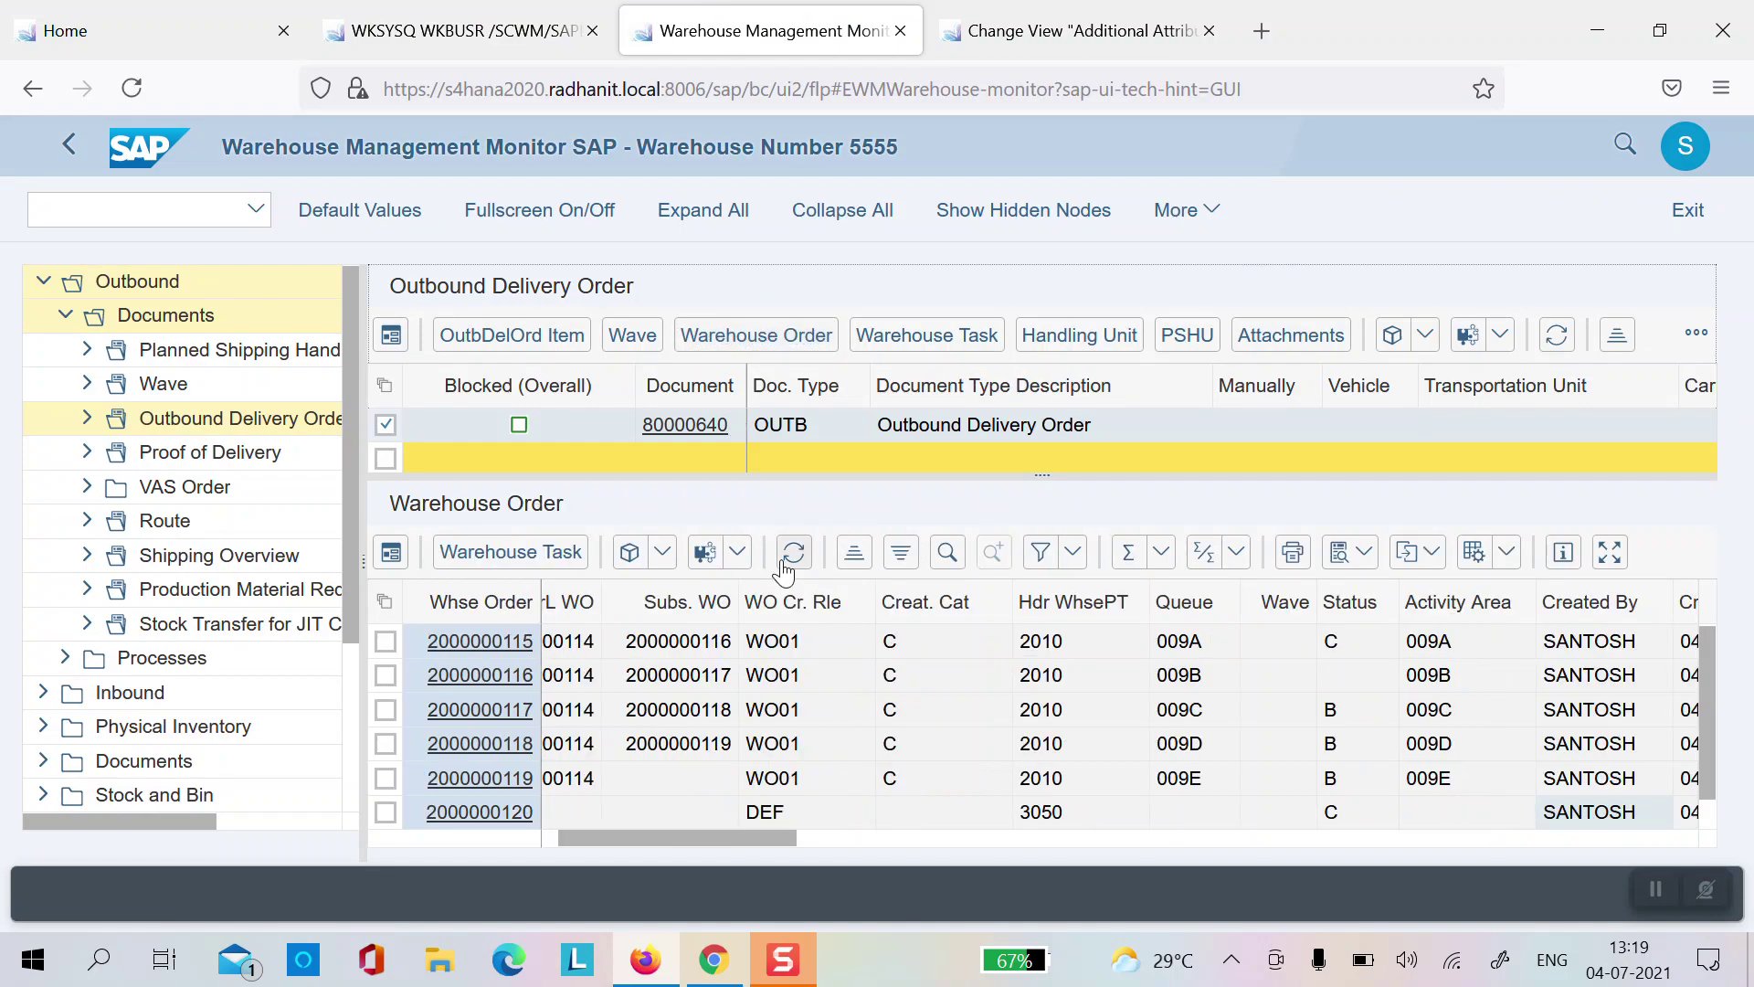
pyautogui.click(1345, 640)
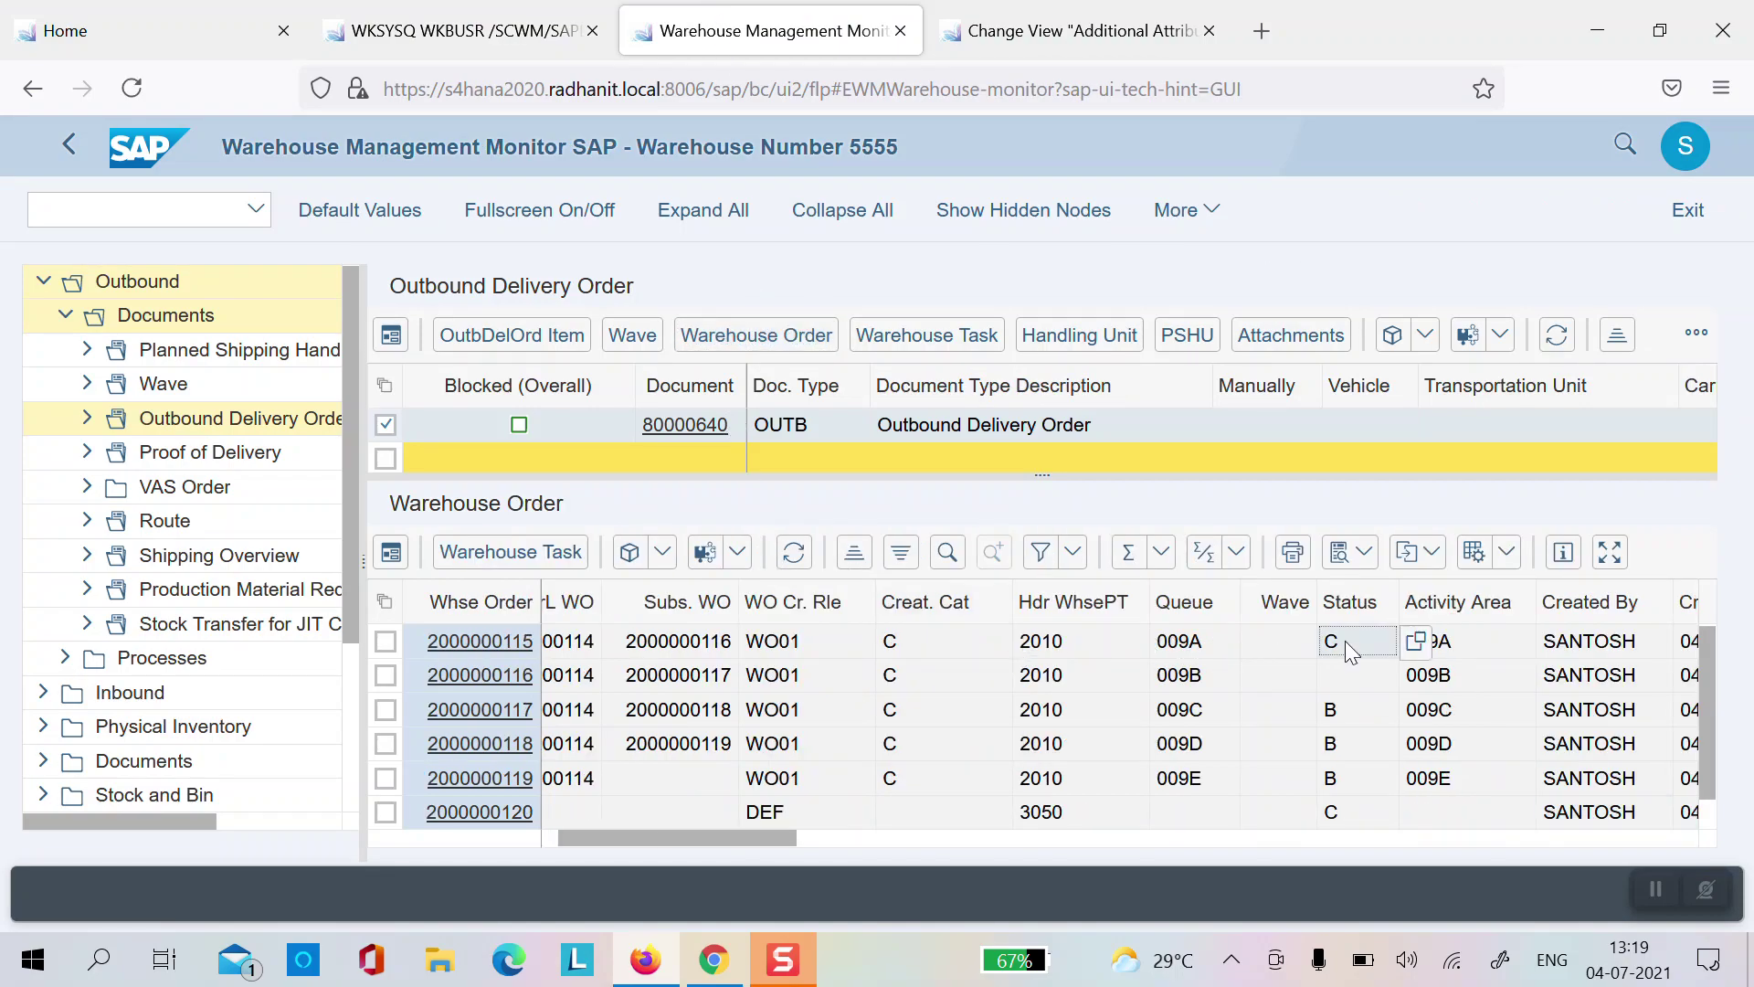
pyautogui.press('Down')
pyautogui.press('Up')
pyautogui.press('Down')
pyautogui.press('Up')
pyautogui.press('Down')
pyautogui.press('Down')
pyautogui.press('Down')
pyautogui.press('Down')
pyautogui.press('Up')
pyautogui.press('Up')
pyautogui.press('Up')
pyautogui.press('Up')
pyautogui.press('Down')
pyautogui.press('Down')
pyautogui.press('Down')
pyautogui.press('Down')
pyautogui.press('Down')
pyautogui.press('Down')
# Step: Examine the warehouse process type of the last warehouse order against the picking orders above it
pyautogui.press('Left')
pyautogui.press('Left')
pyautogui.press('Left')
pyautogui.press('Left')
pyautogui.press('Right')
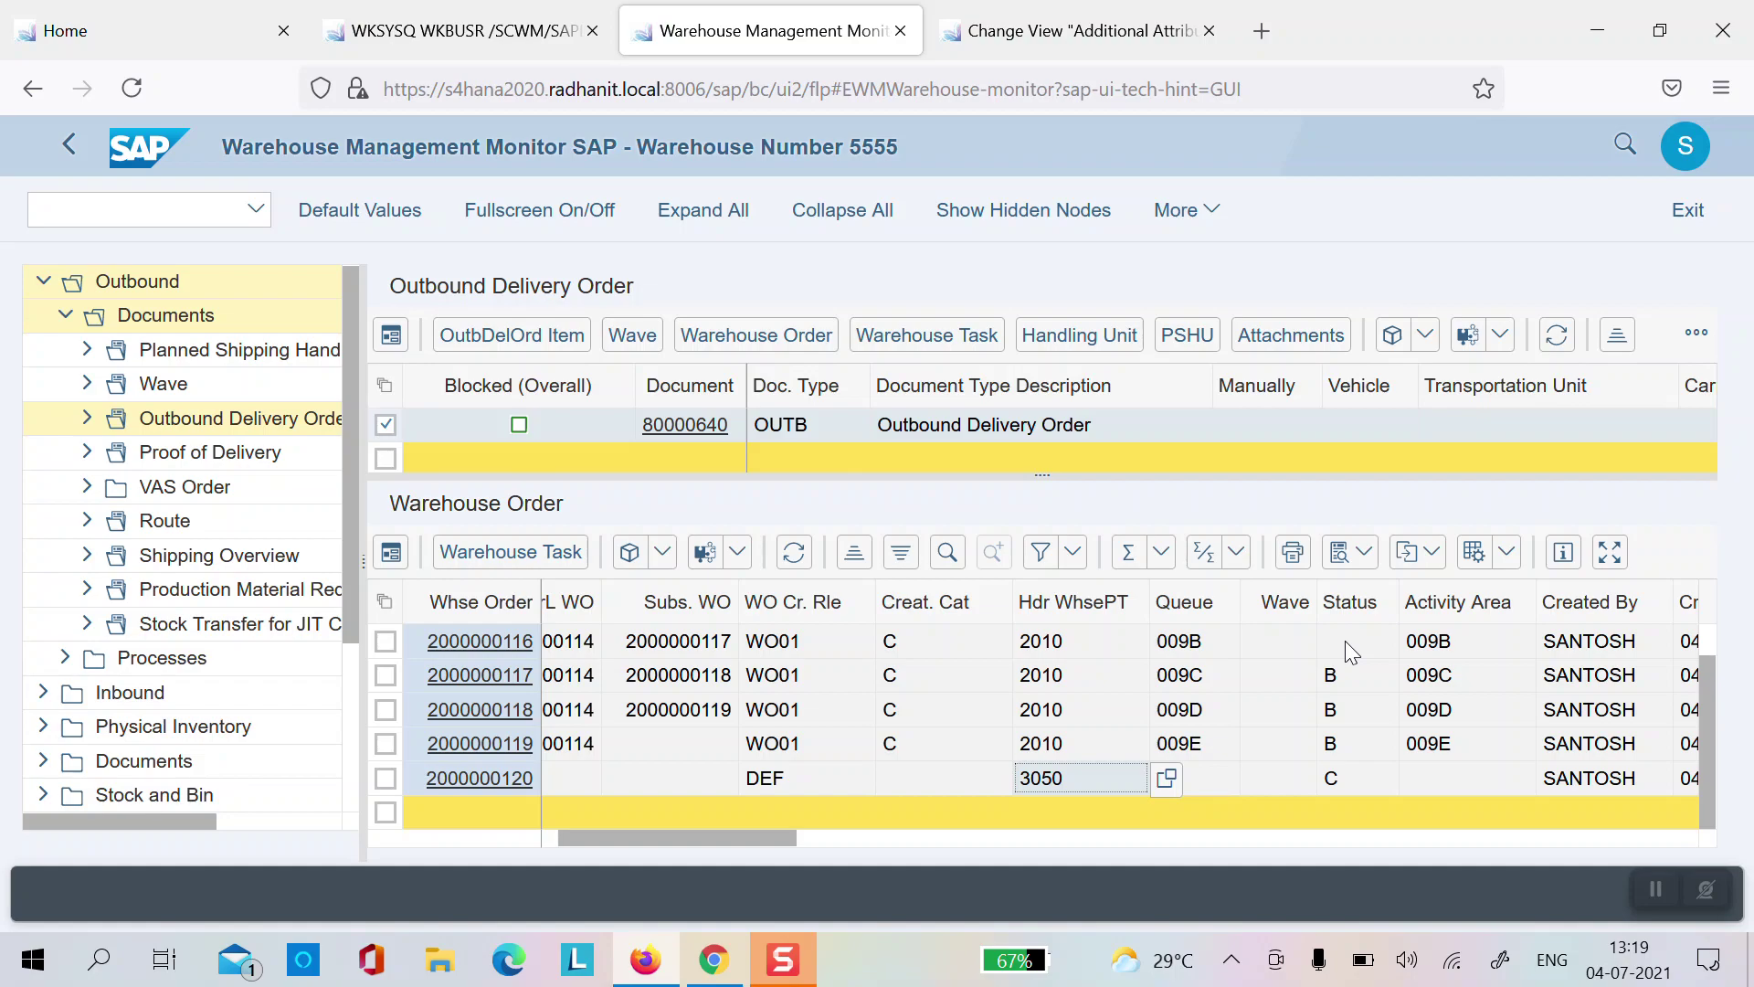
pyautogui.press('Up')
pyautogui.press('Up')
pyautogui.press('Up')
pyautogui.press('Up')
pyautogui.press('Up')
pyautogui.press('Up')
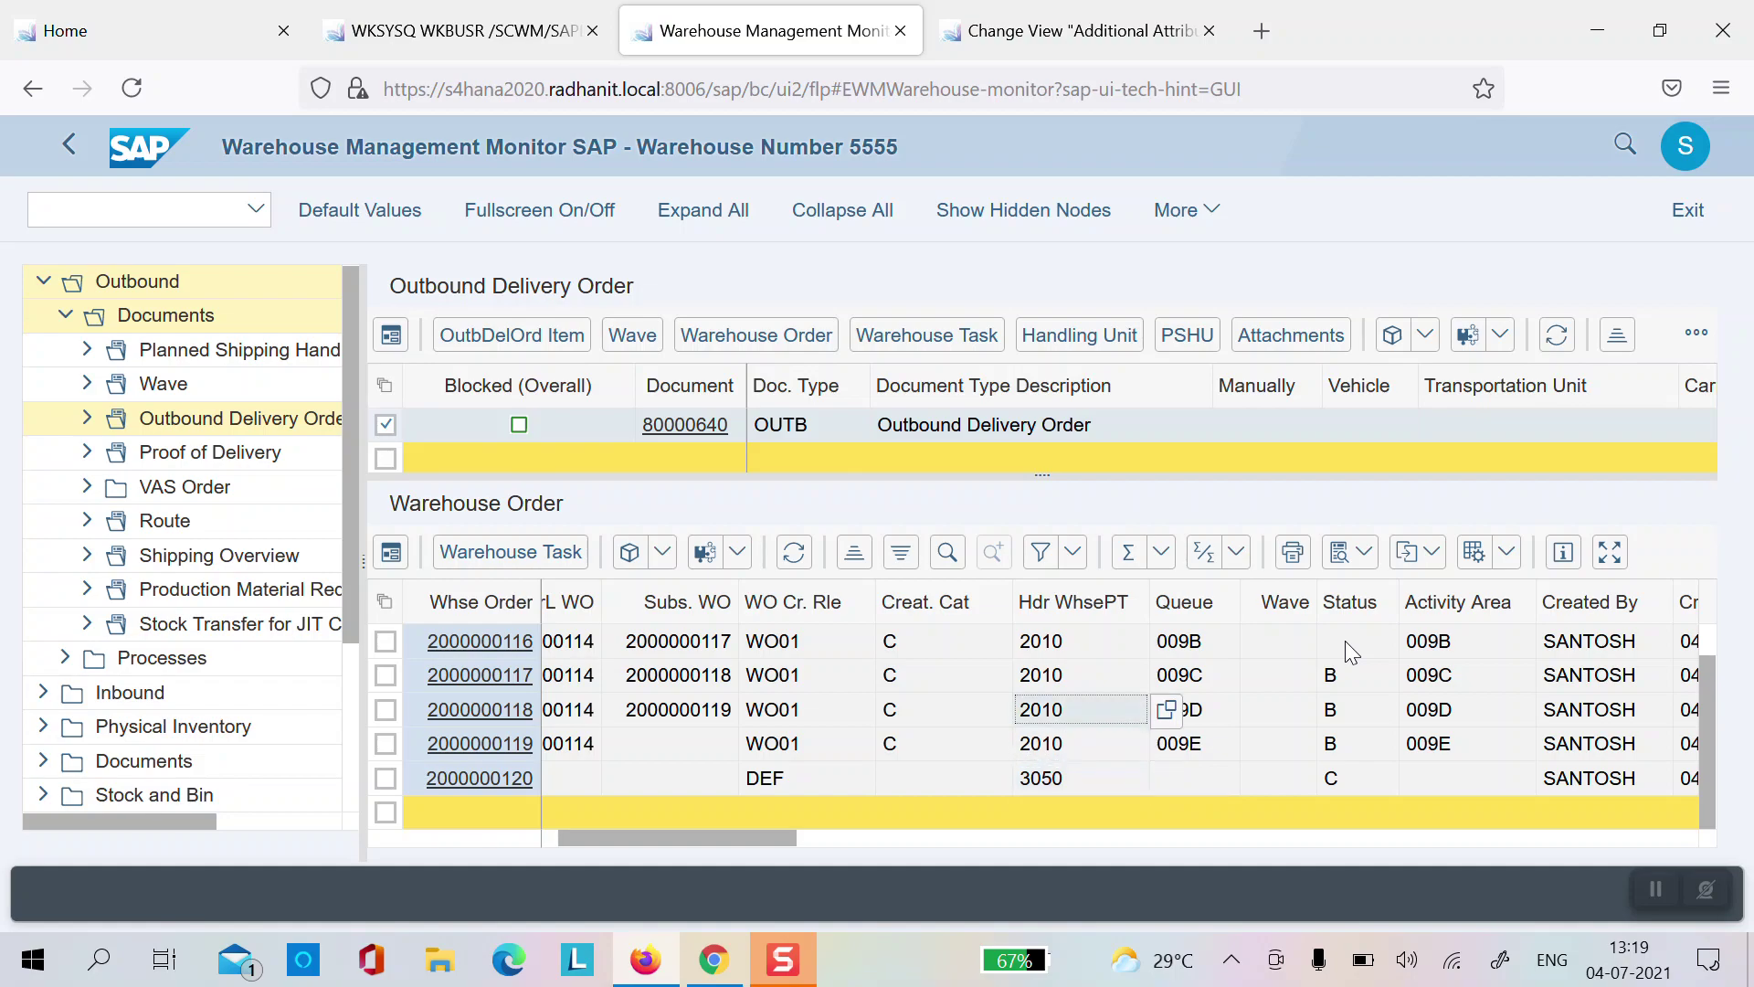
# Step: Recheck the status of the warehouse orders for queues 009A and 009B
pyautogui.press('Right')
pyautogui.press('Right')
pyautogui.press('Right')
pyautogui.press('Down')
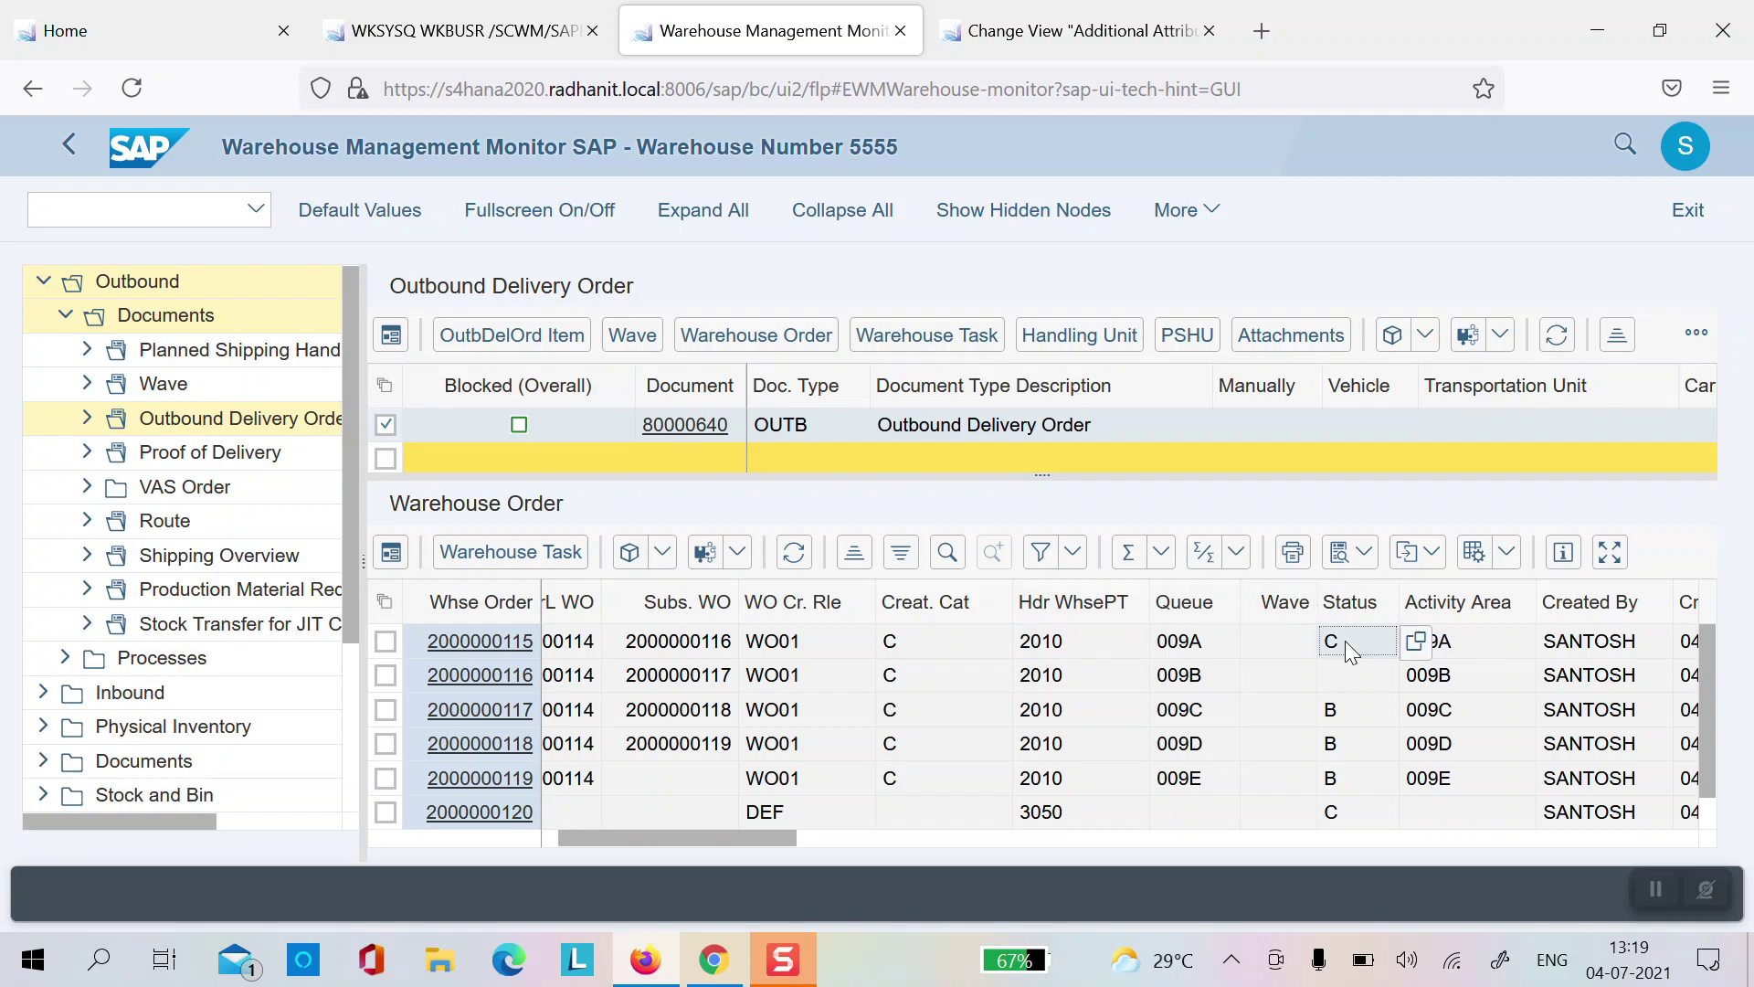
pyautogui.press('Down')
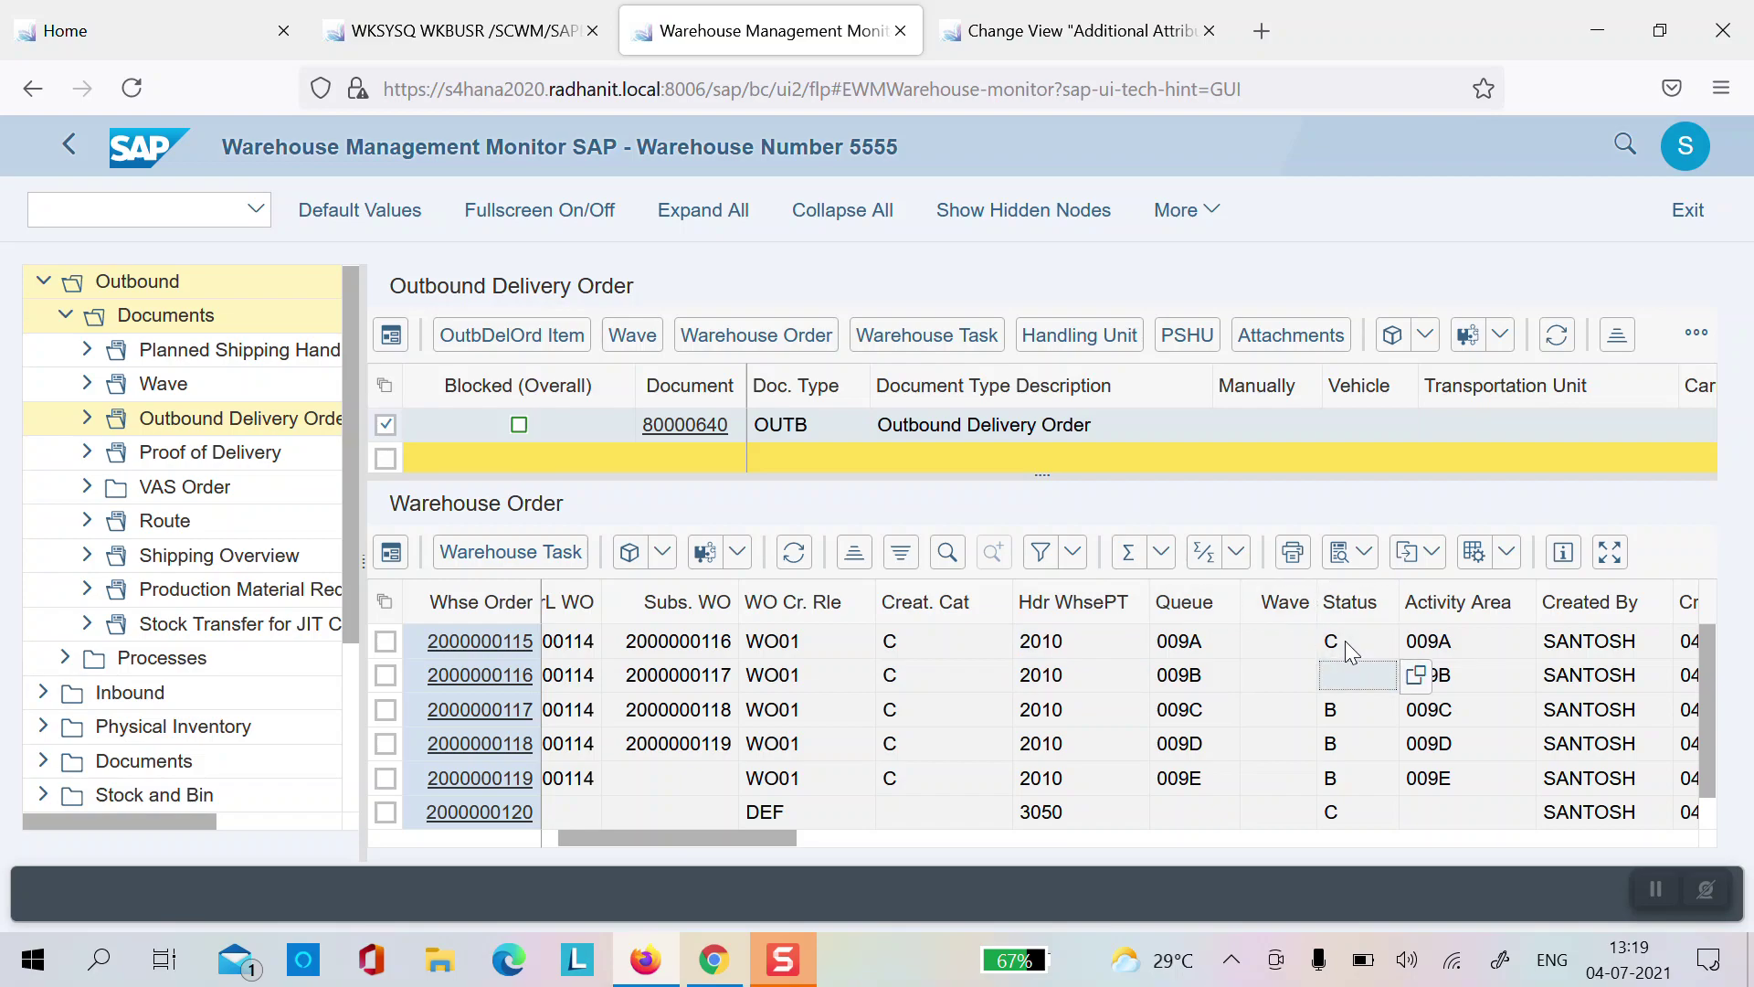
pyautogui.press('Up')
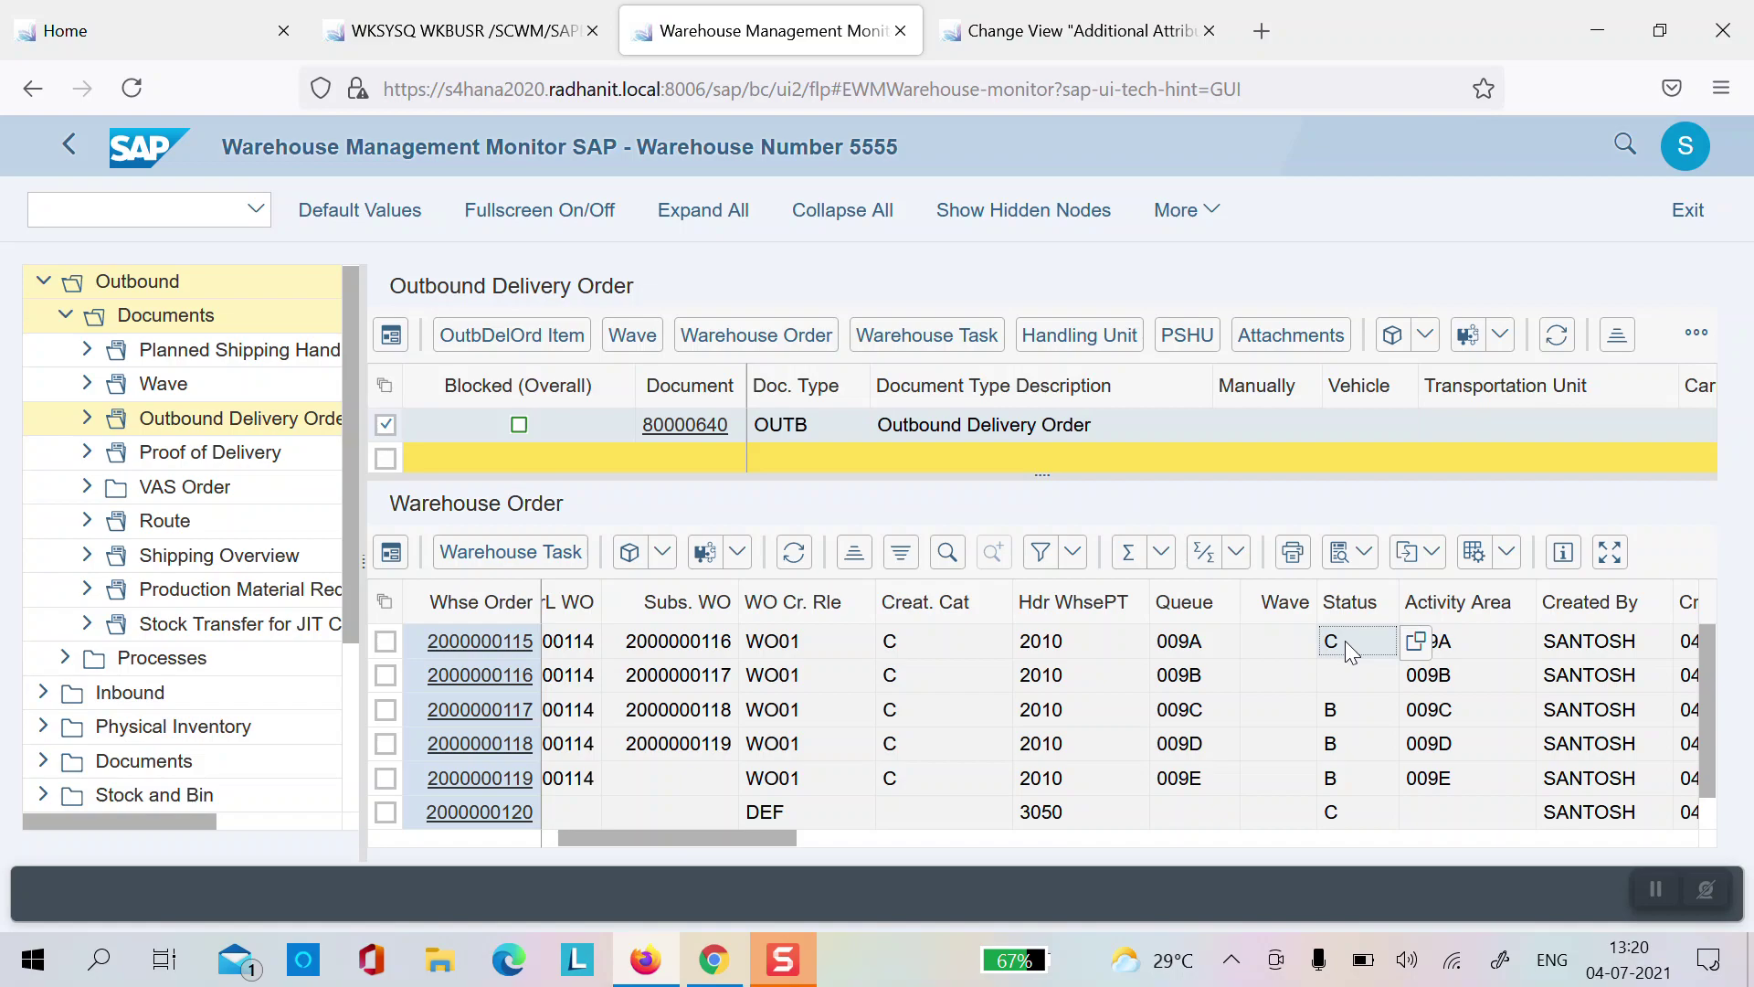
# Step: Compare the status values down the list of warehouse orders for queues 009A to 009E
pyautogui.press('Down')
pyautogui.press('Down')
pyautogui.press('Down')
pyautogui.press('Down')
pyautogui.press('Up')
pyautogui.press('Up')
pyautogui.press('Up')
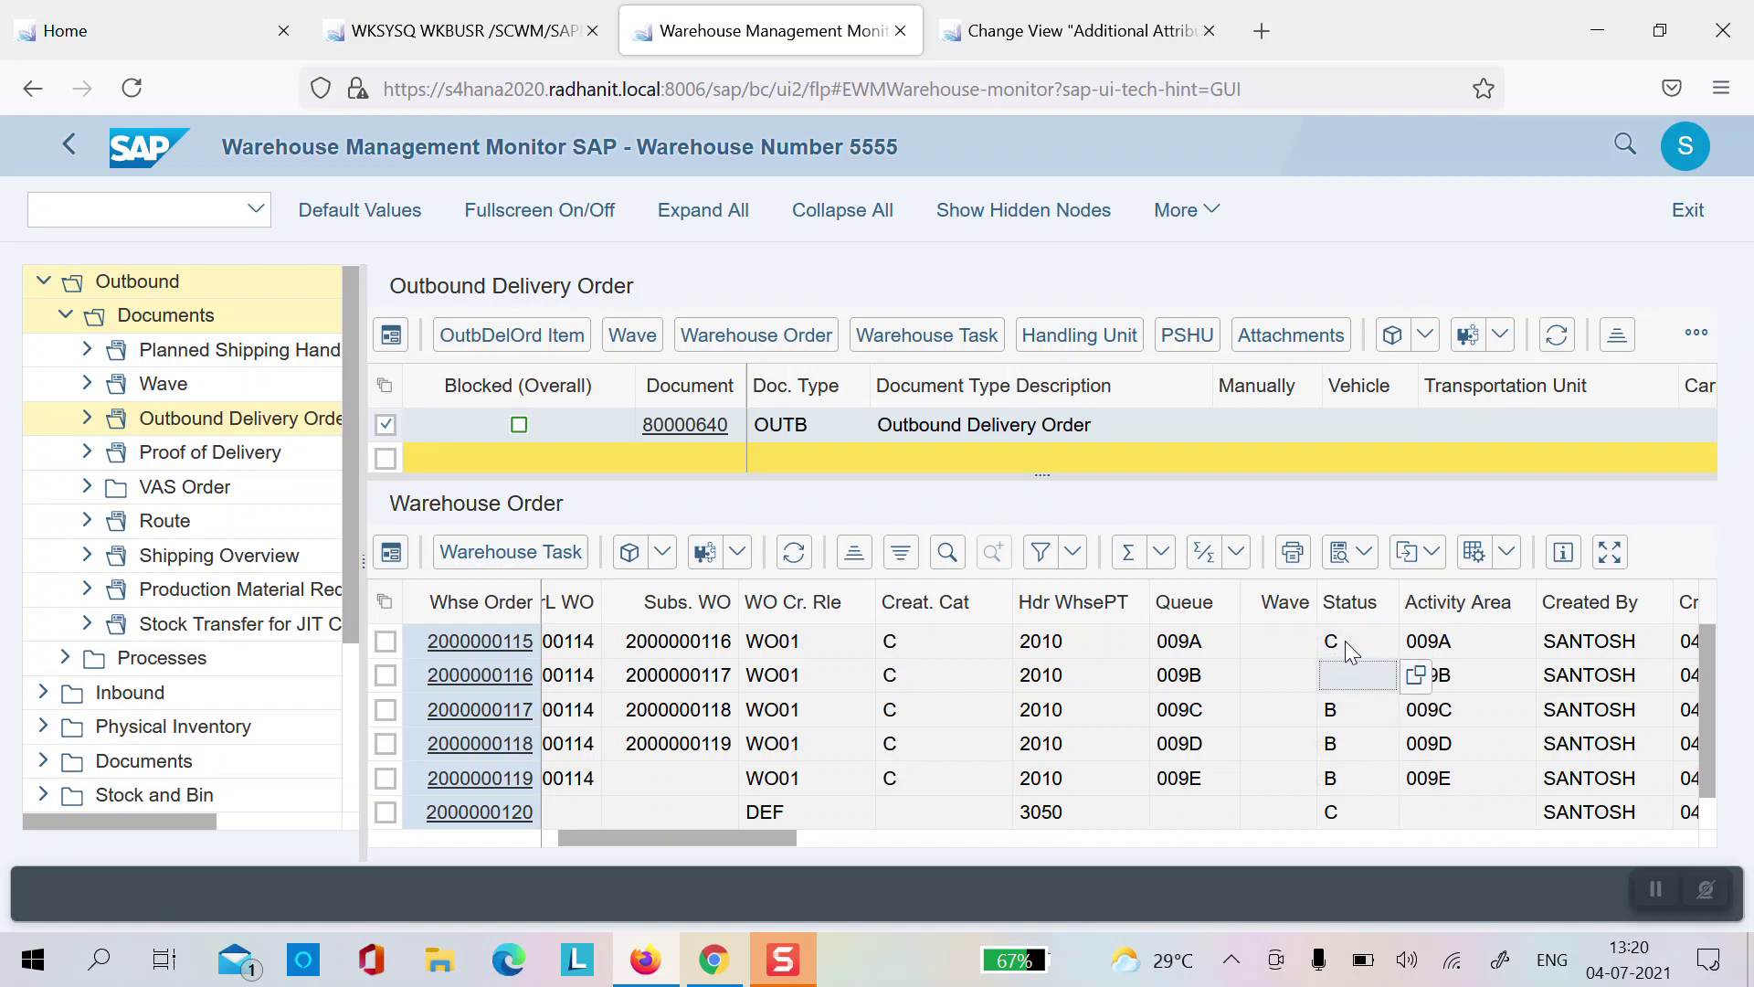
# Step: Trace the queue 009B entry back along its row to its order, subsequent and higher-level warehouse order columns
pyautogui.press('Left')
pyautogui.press('Left')
pyautogui.press('Left')
pyautogui.press('Left')
pyautogui.press('Left')
pyautogui.press('Left')
pyautogui.press('Left')
pyautogui.press('Left')
pyautogui.press('Left')
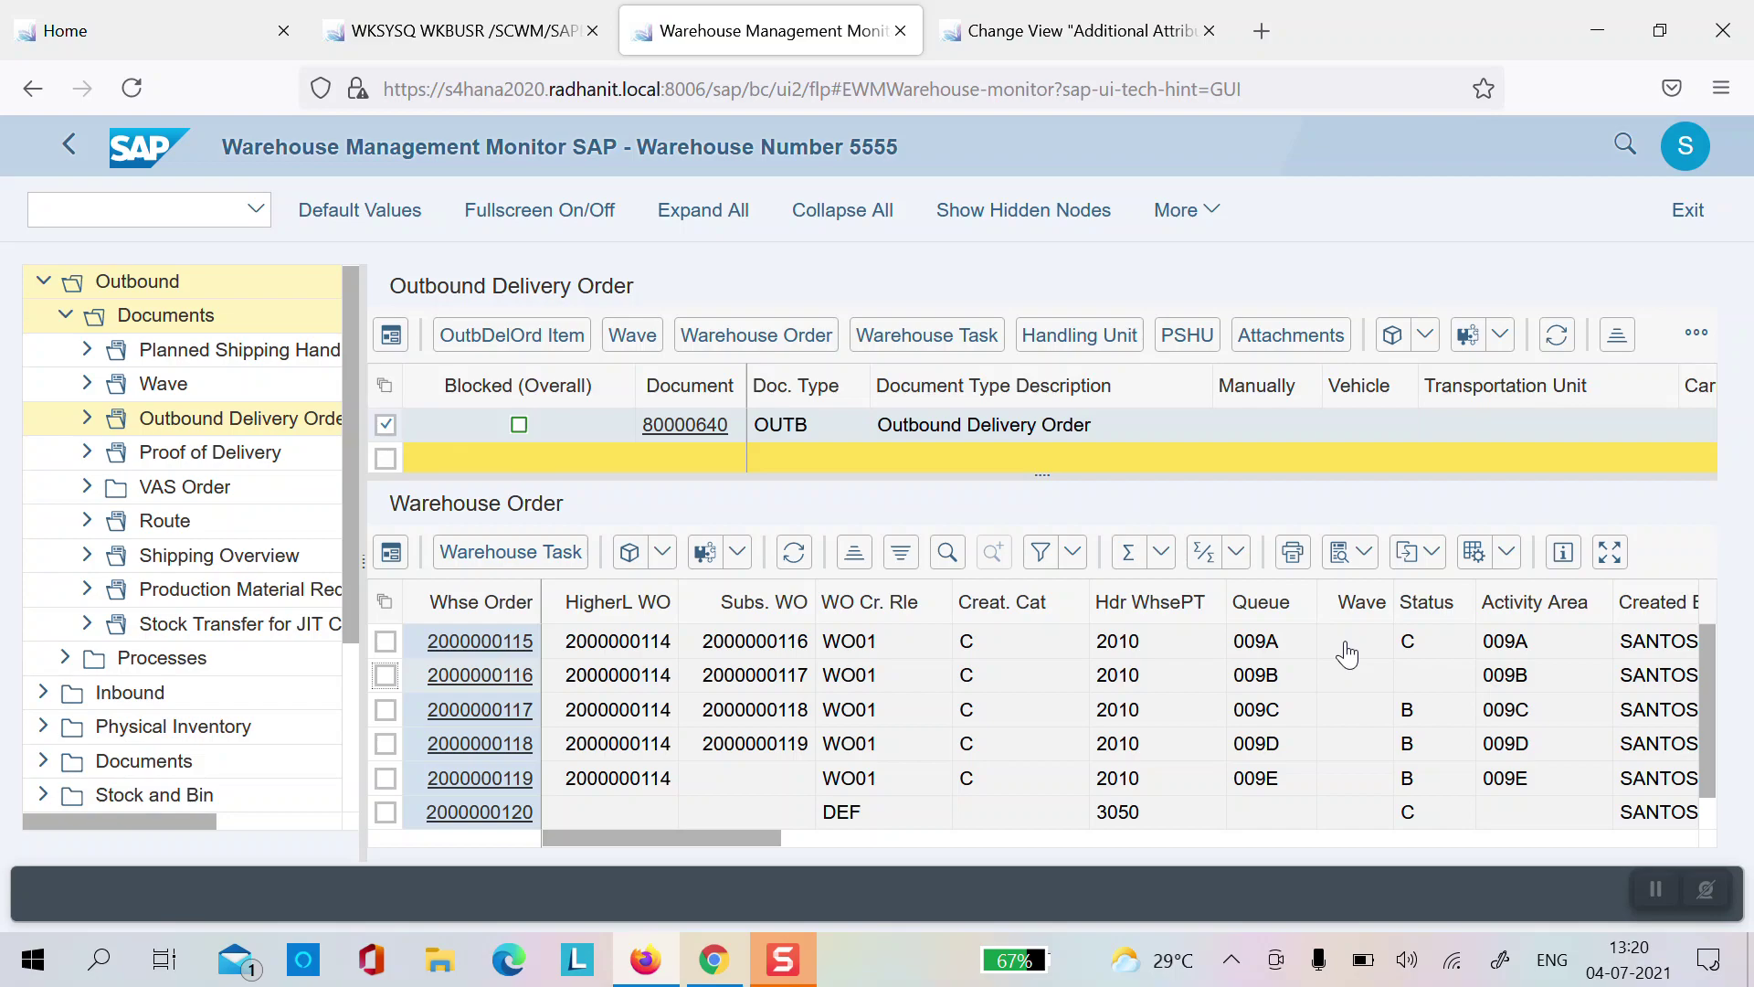
# Step: Review the first warehouse order's row across to its queue, status and activity area
pyautogui.press('Up')
pyautogui.press('Right')
pyautogui.press('Right')
pyautogui.press('Right')
pyautogui.press('Right')
pyautogui.press('Right')
pyautogui.press('Right')
pyautogui.press('Right')
pyautogui.press('Right')
pyautogui.press('Right')
pyautogui.press('Right')
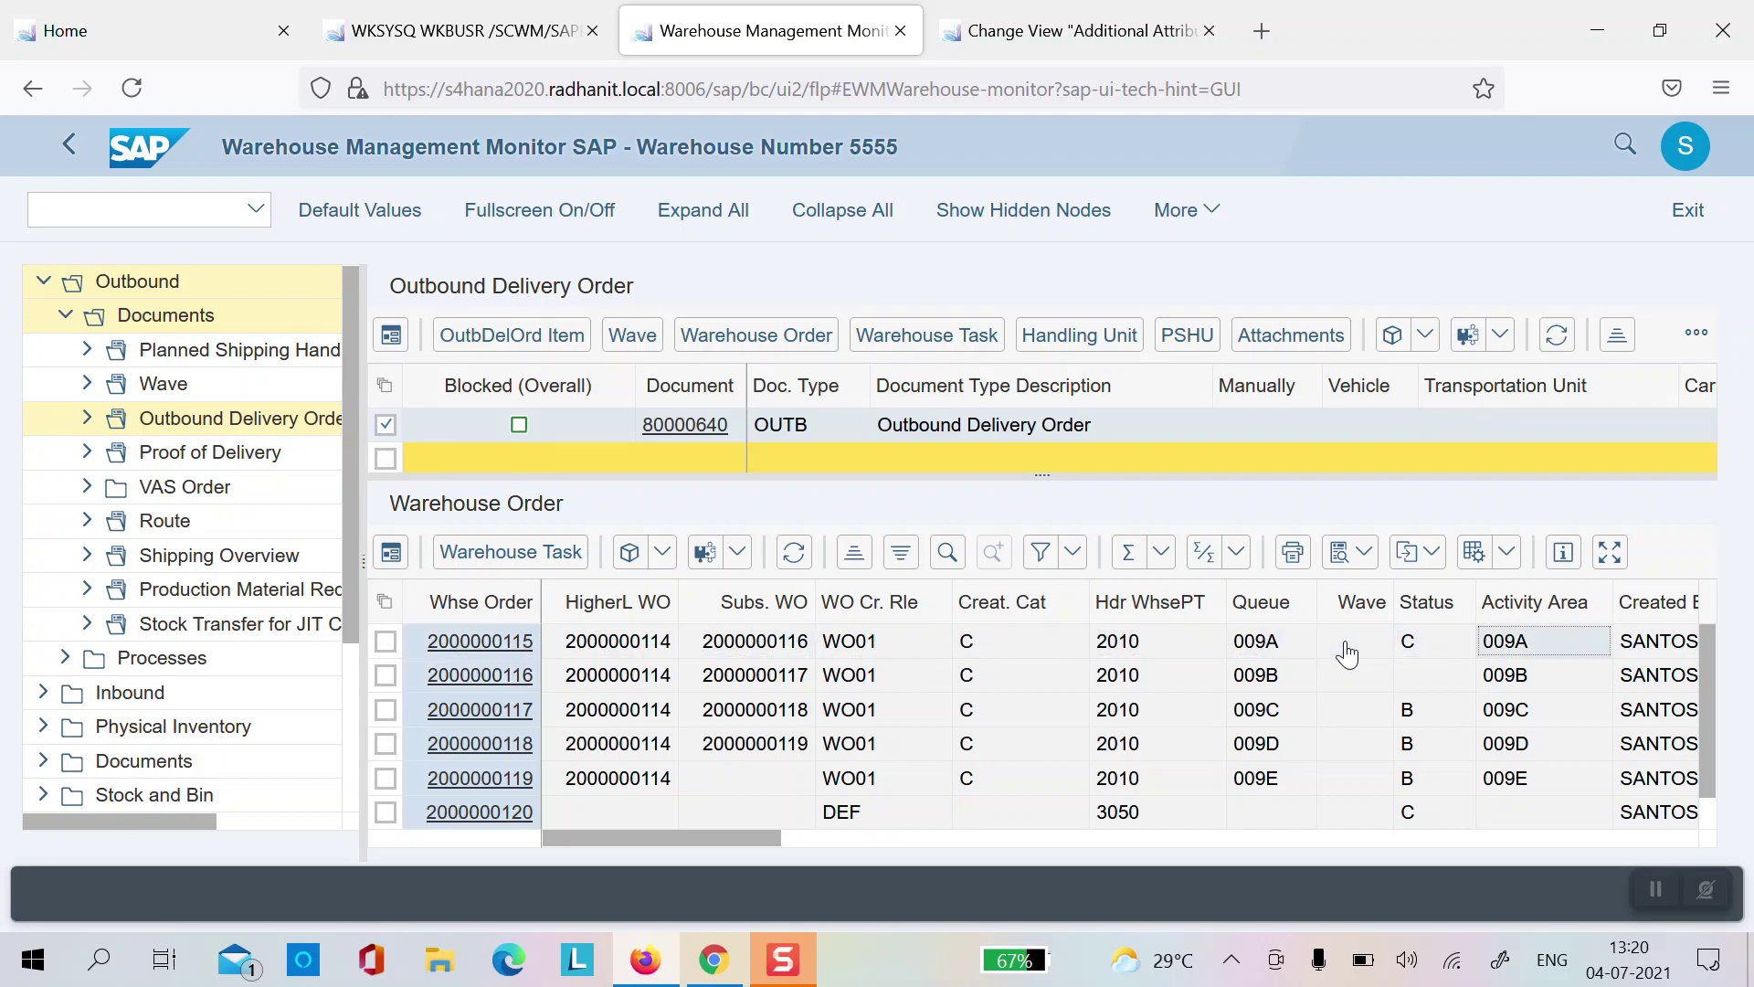
# Step: Close the current RF session and start a new Test RF Environment session from the Home page
pyautogui.click(501, 30)
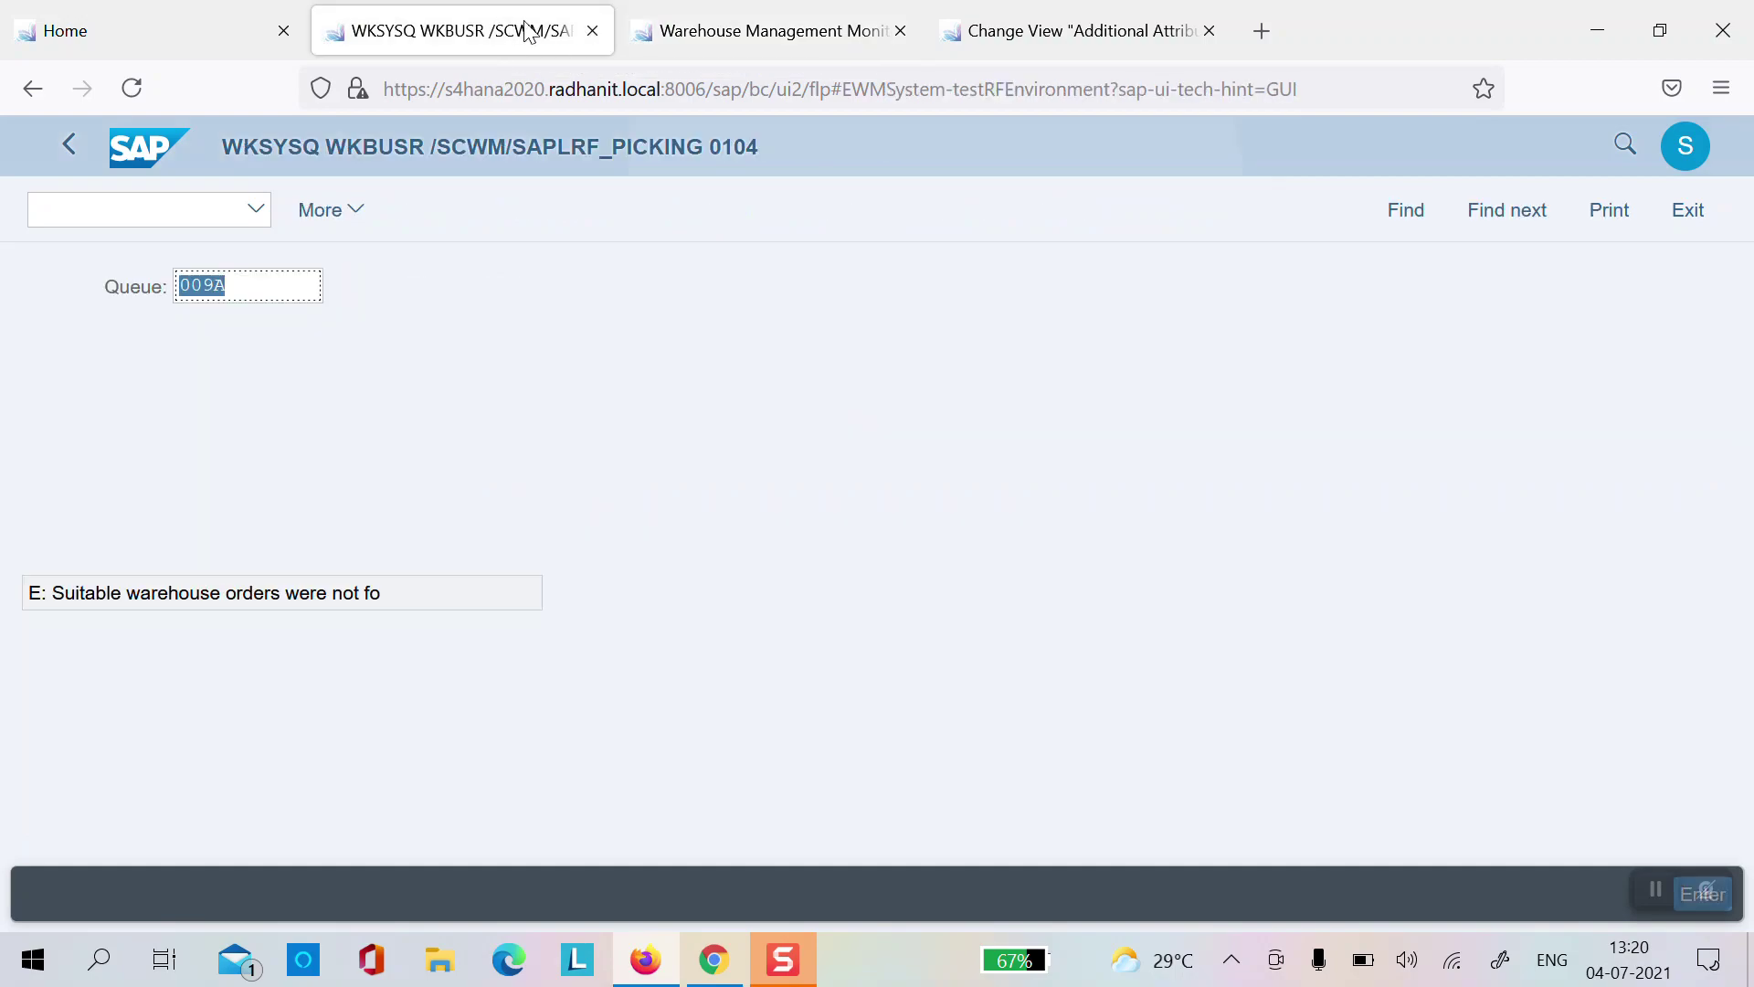
pyautogui.click(591, 33)
pyautogui.click(907, 577)
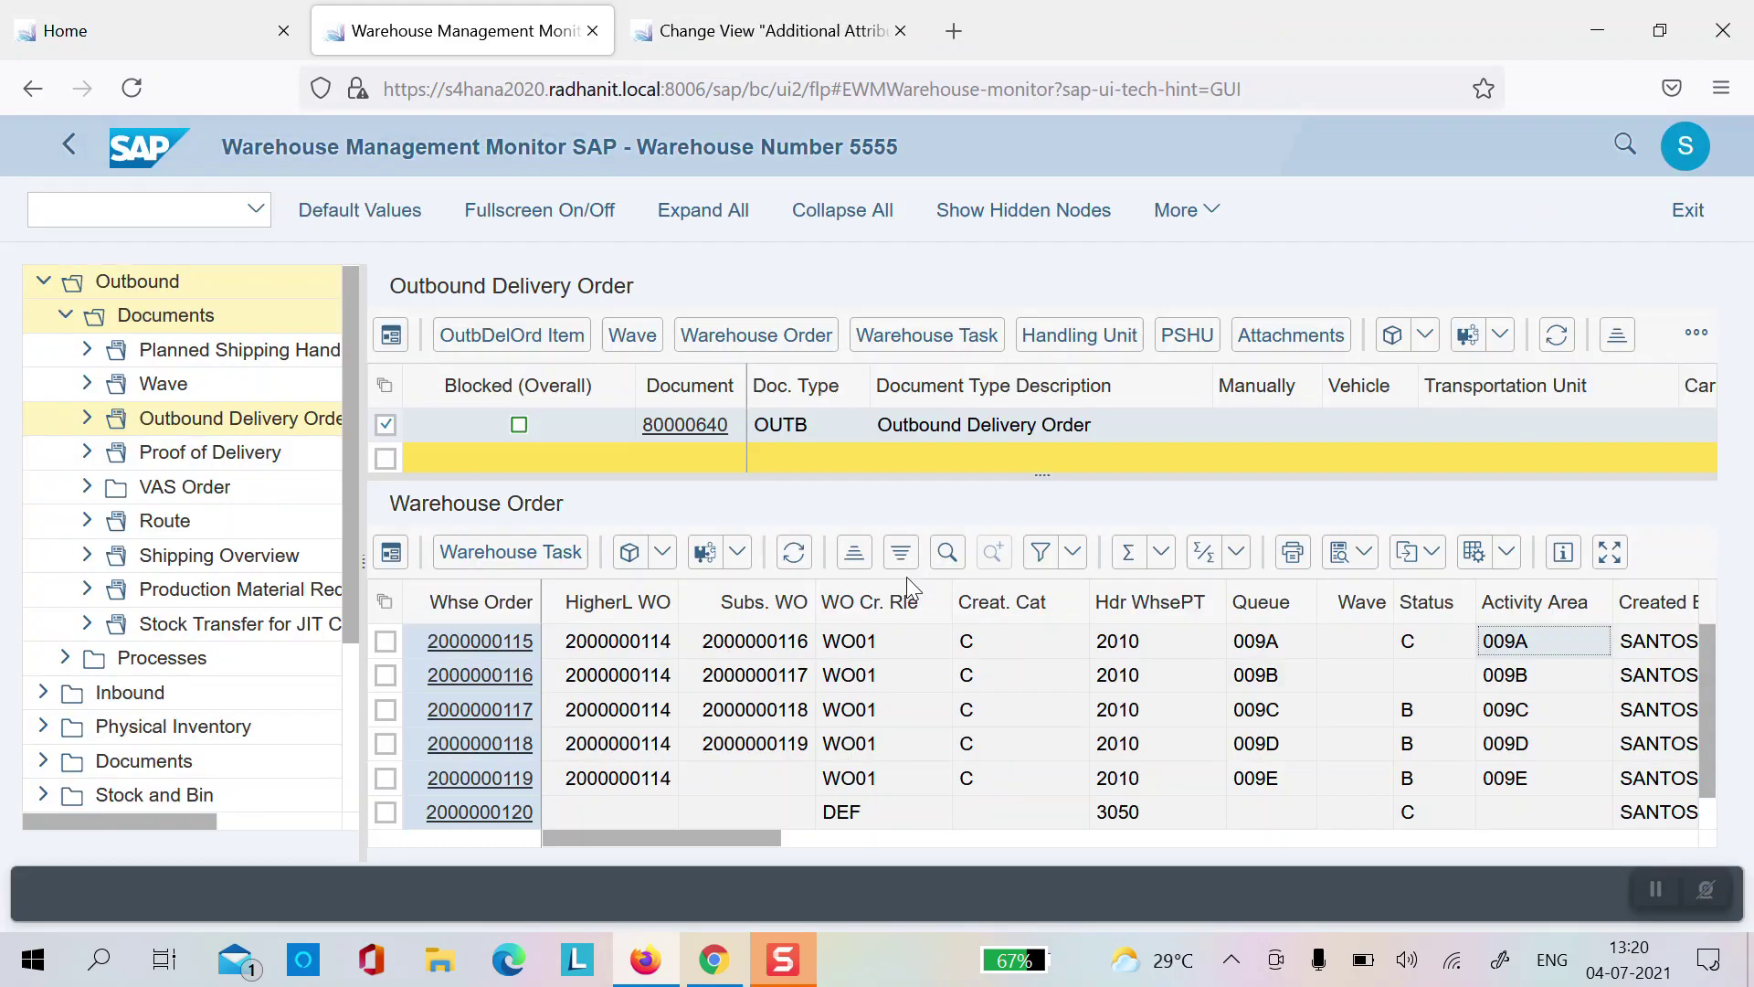
pyautogui.hotkey('ctrl', 'pageup')
pyautogui.click(1424, 357)
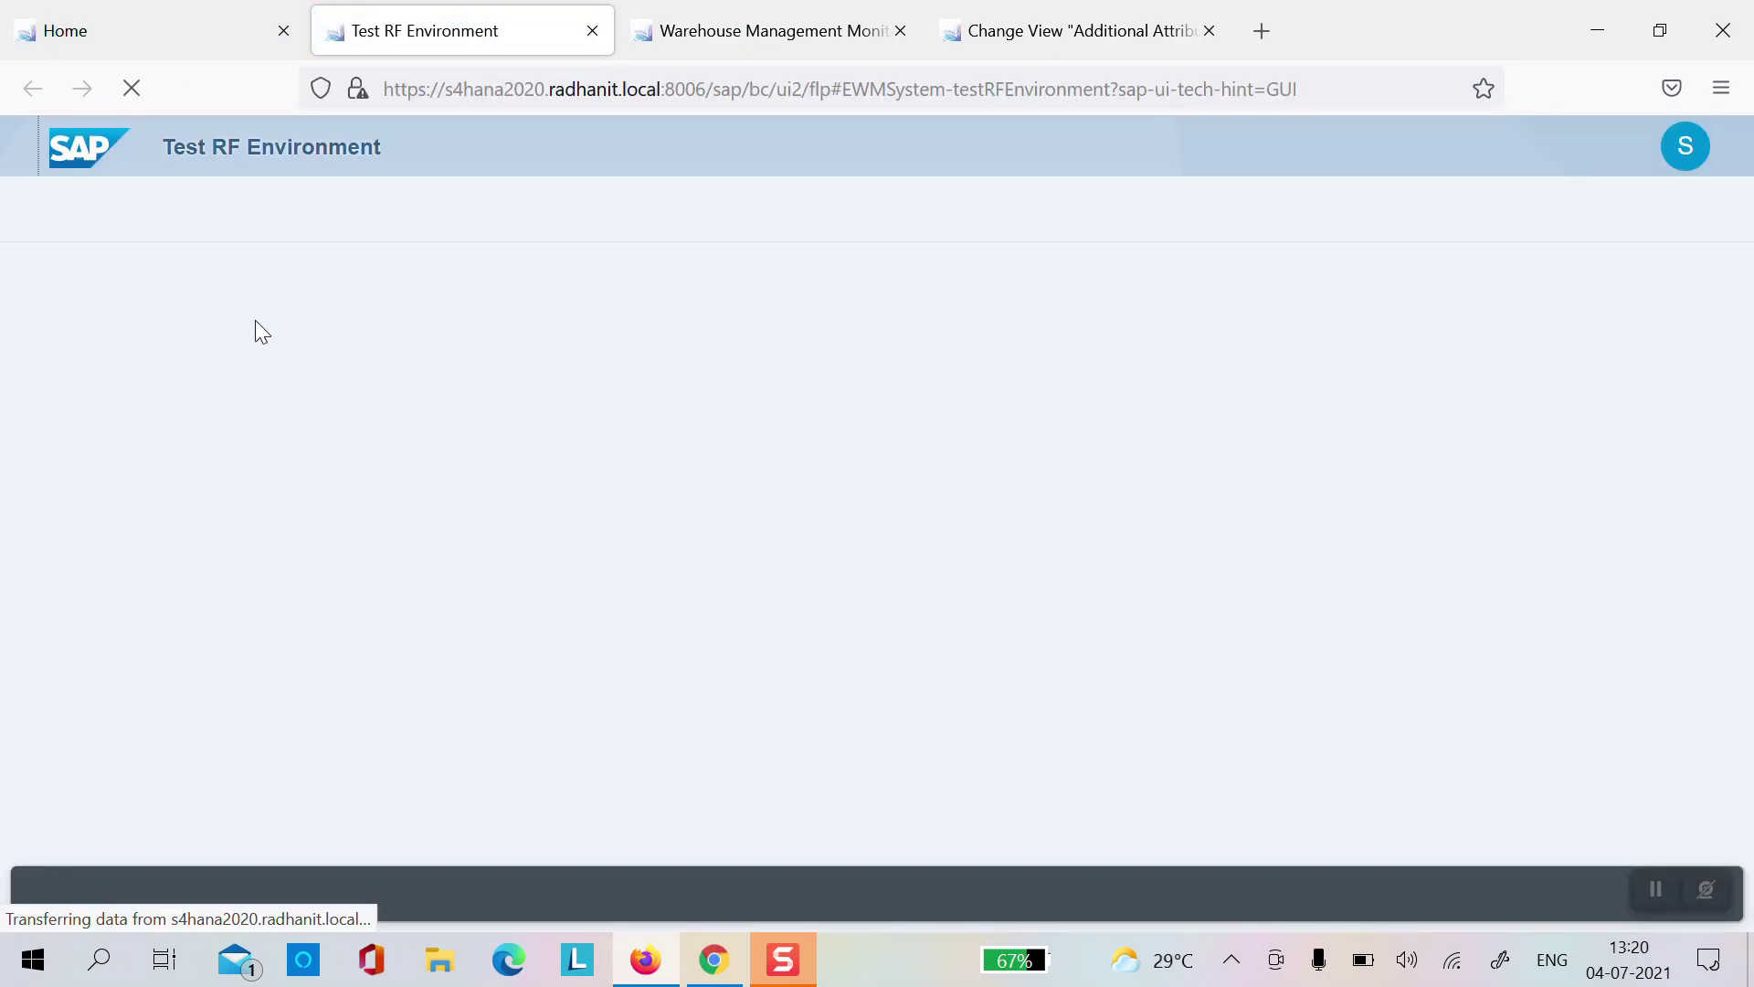
# Step: Log on to the RF environment for warehouse 5555 with a picker resource
pyautogui.click(211, 287)
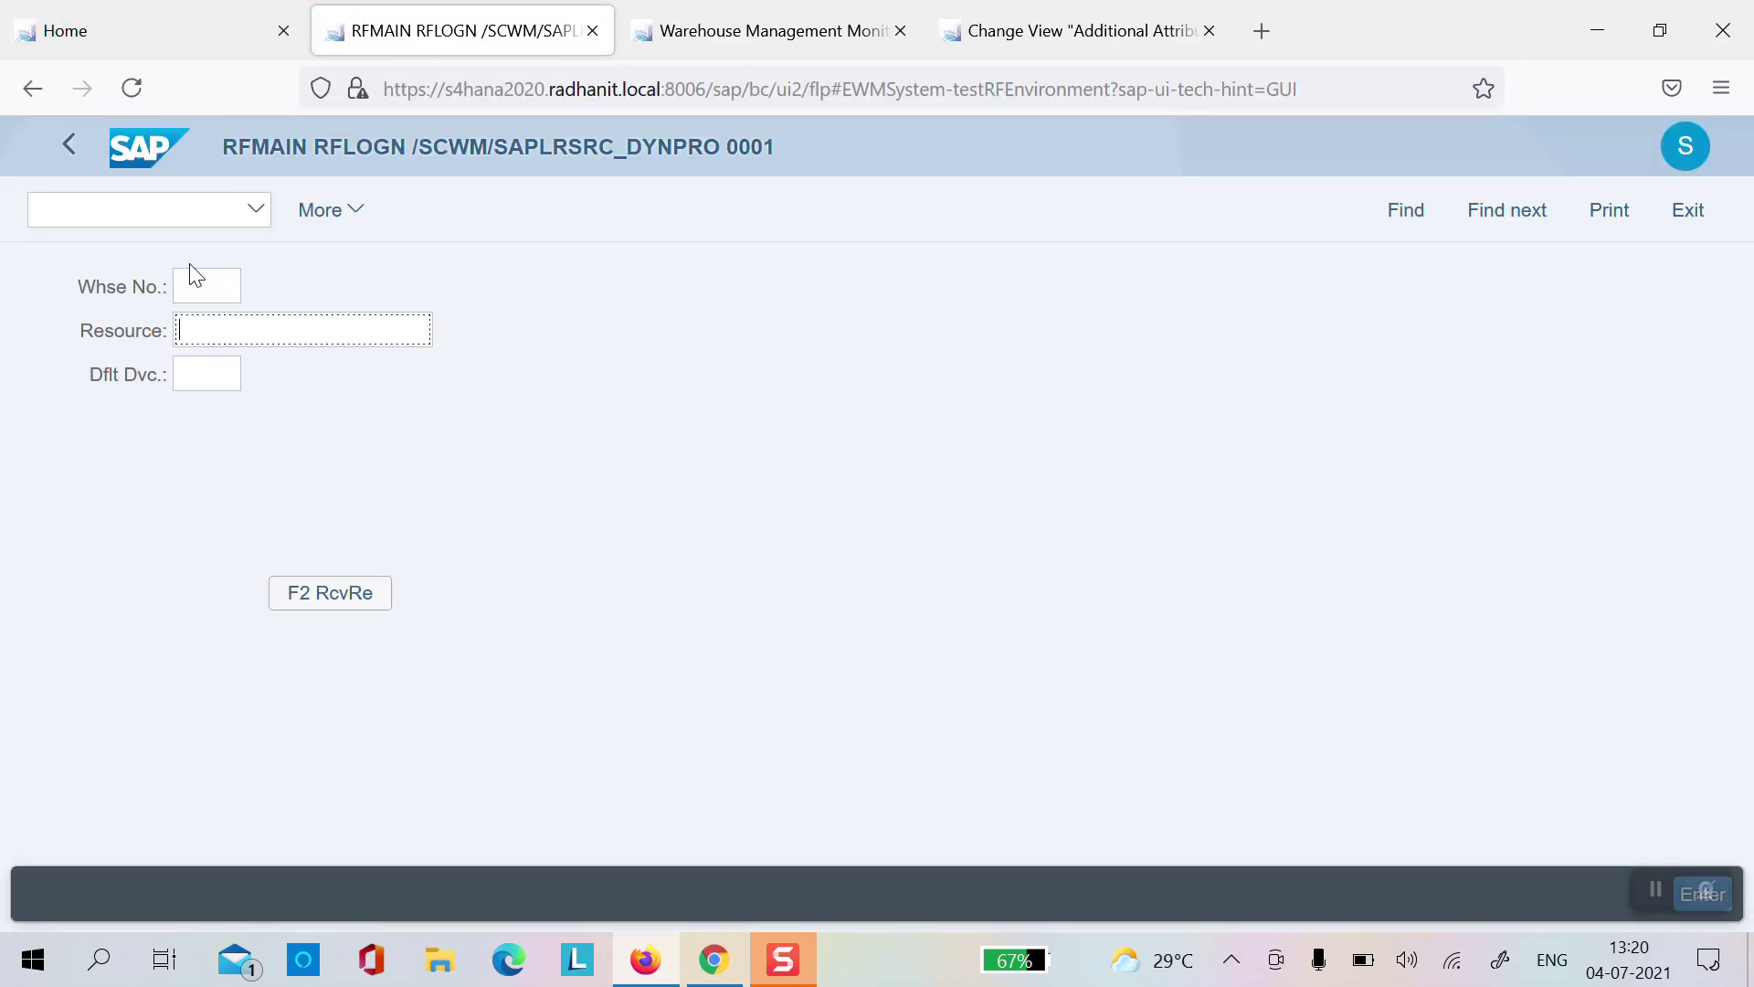
pyautogui.write('5555')
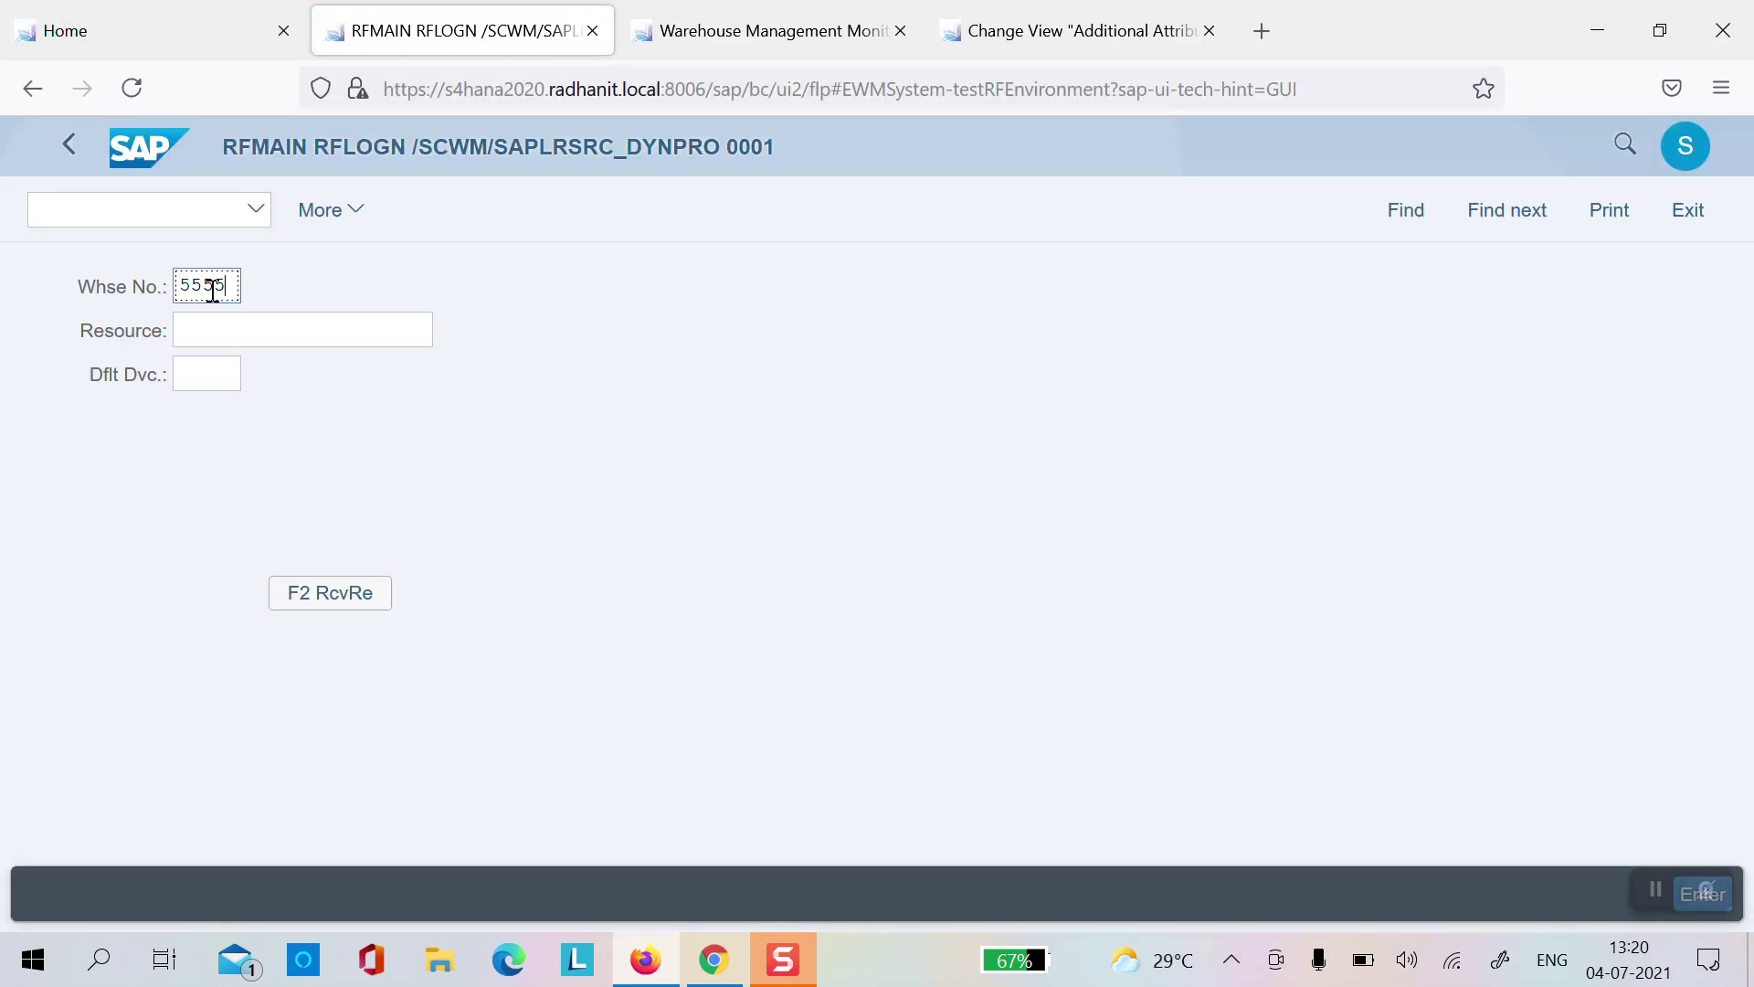
pyautogui.click(236, 317)
pyautogui.click(239, 318)
pyautogui.write('00')
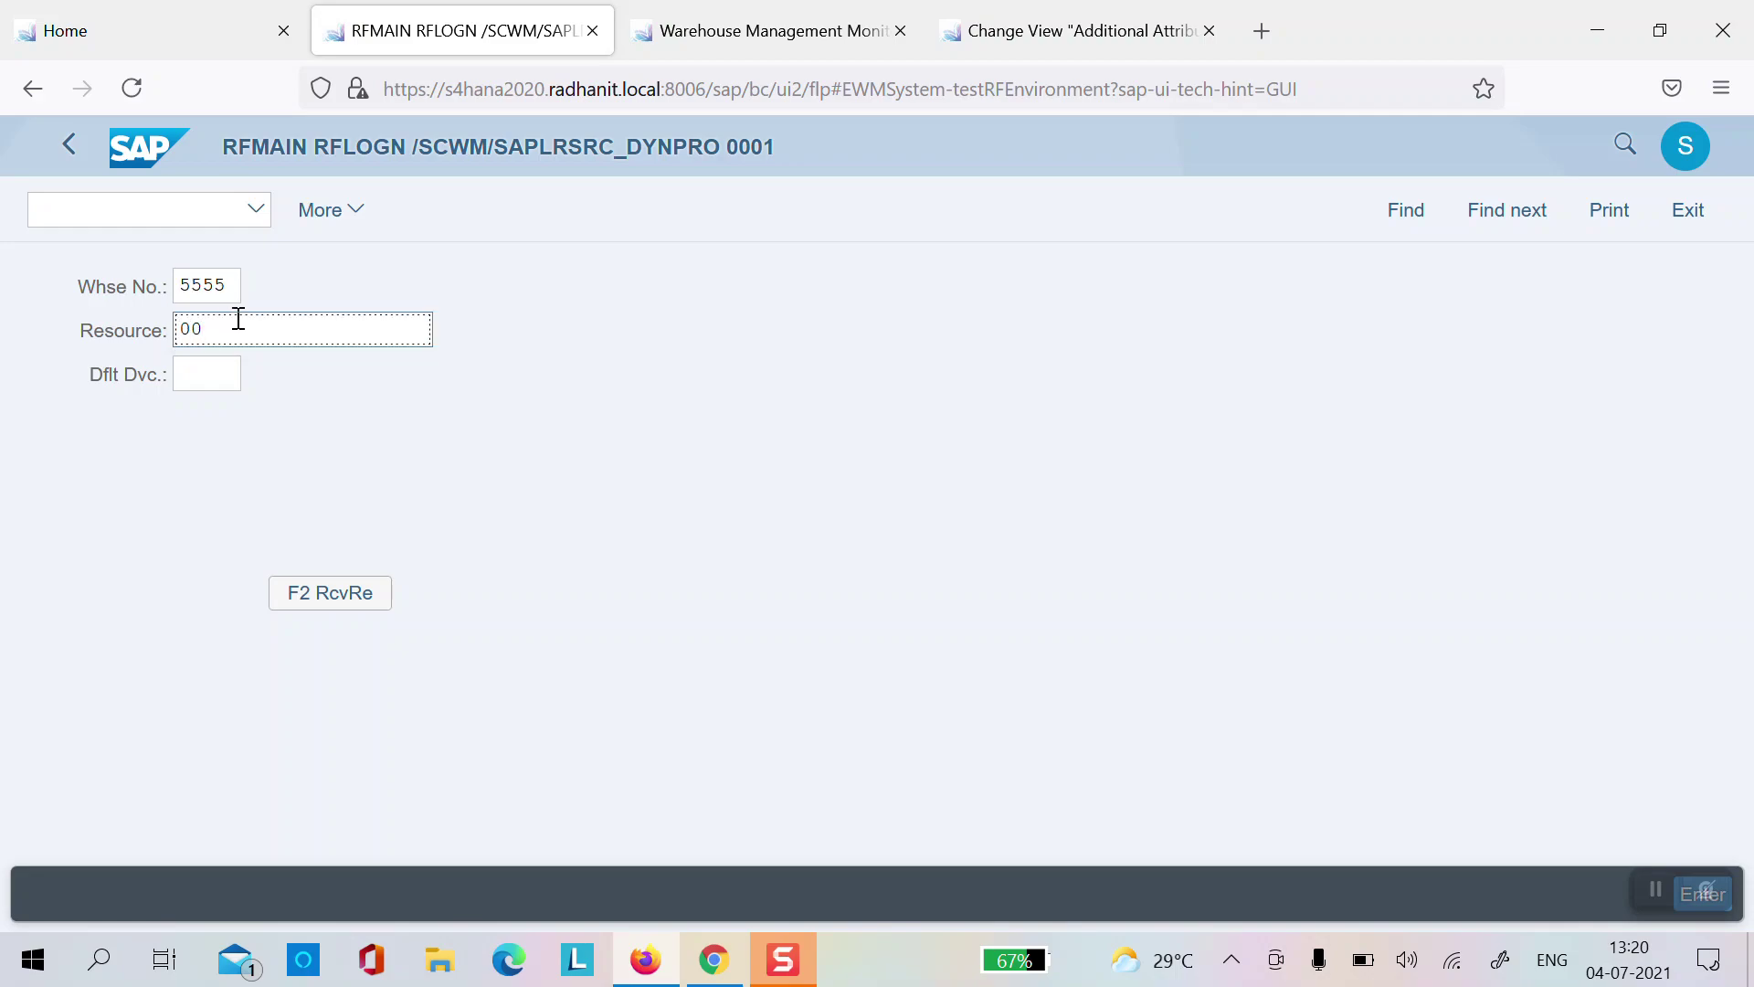
pyautogui.click(234, 365)
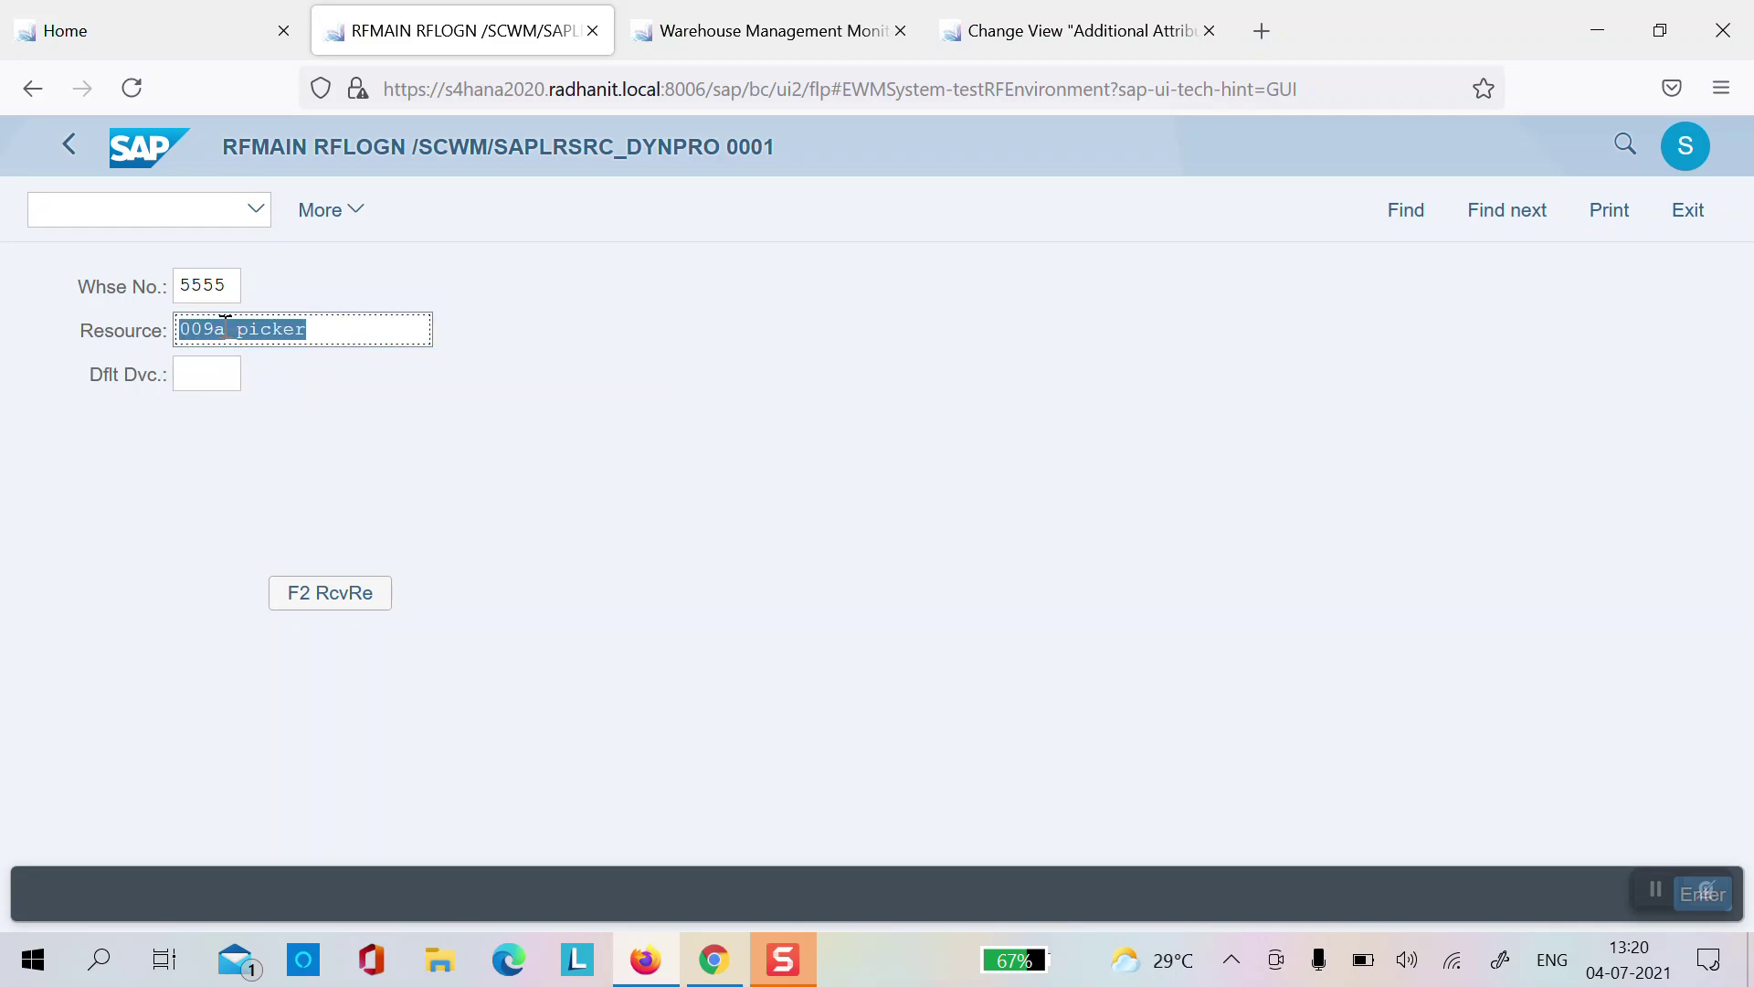
pyautogui.click(224, 327)
pyautogui.press('Return')
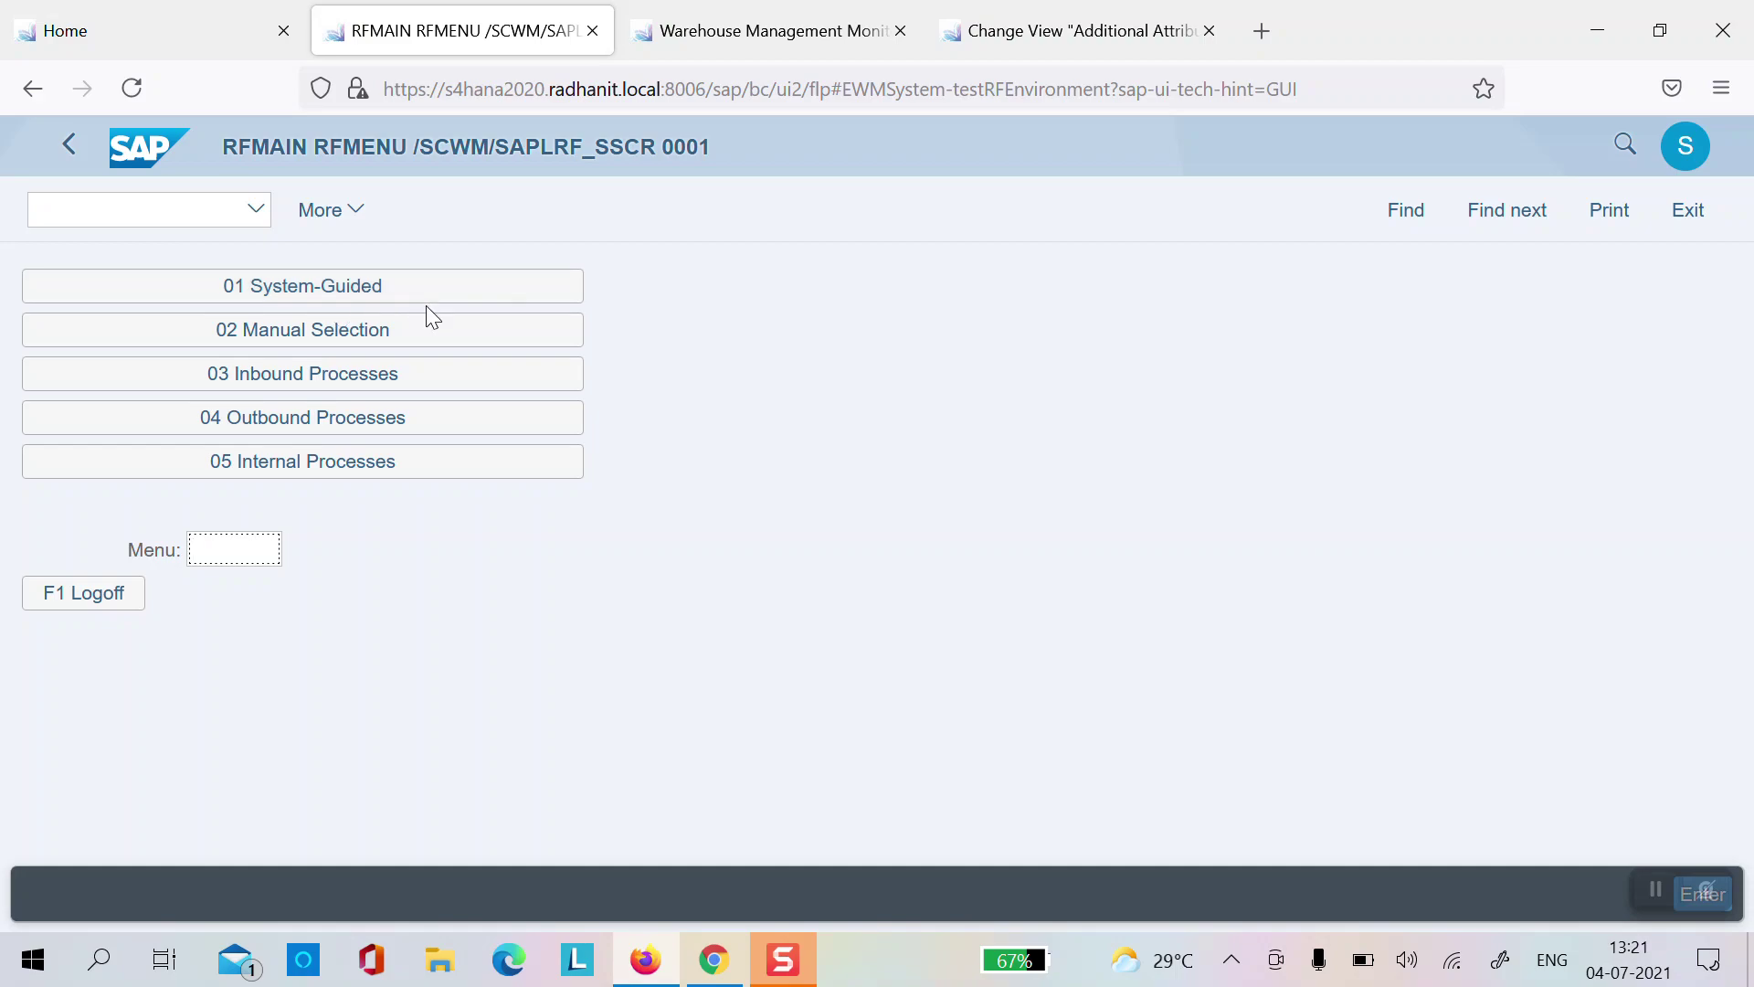
# Step: Open RF manual selection by handling unit and look up the delivery's handling unit number in the Warehouse Management Monitor
pyautogui.click(337, 338)
pyautogui.click(380, 341)
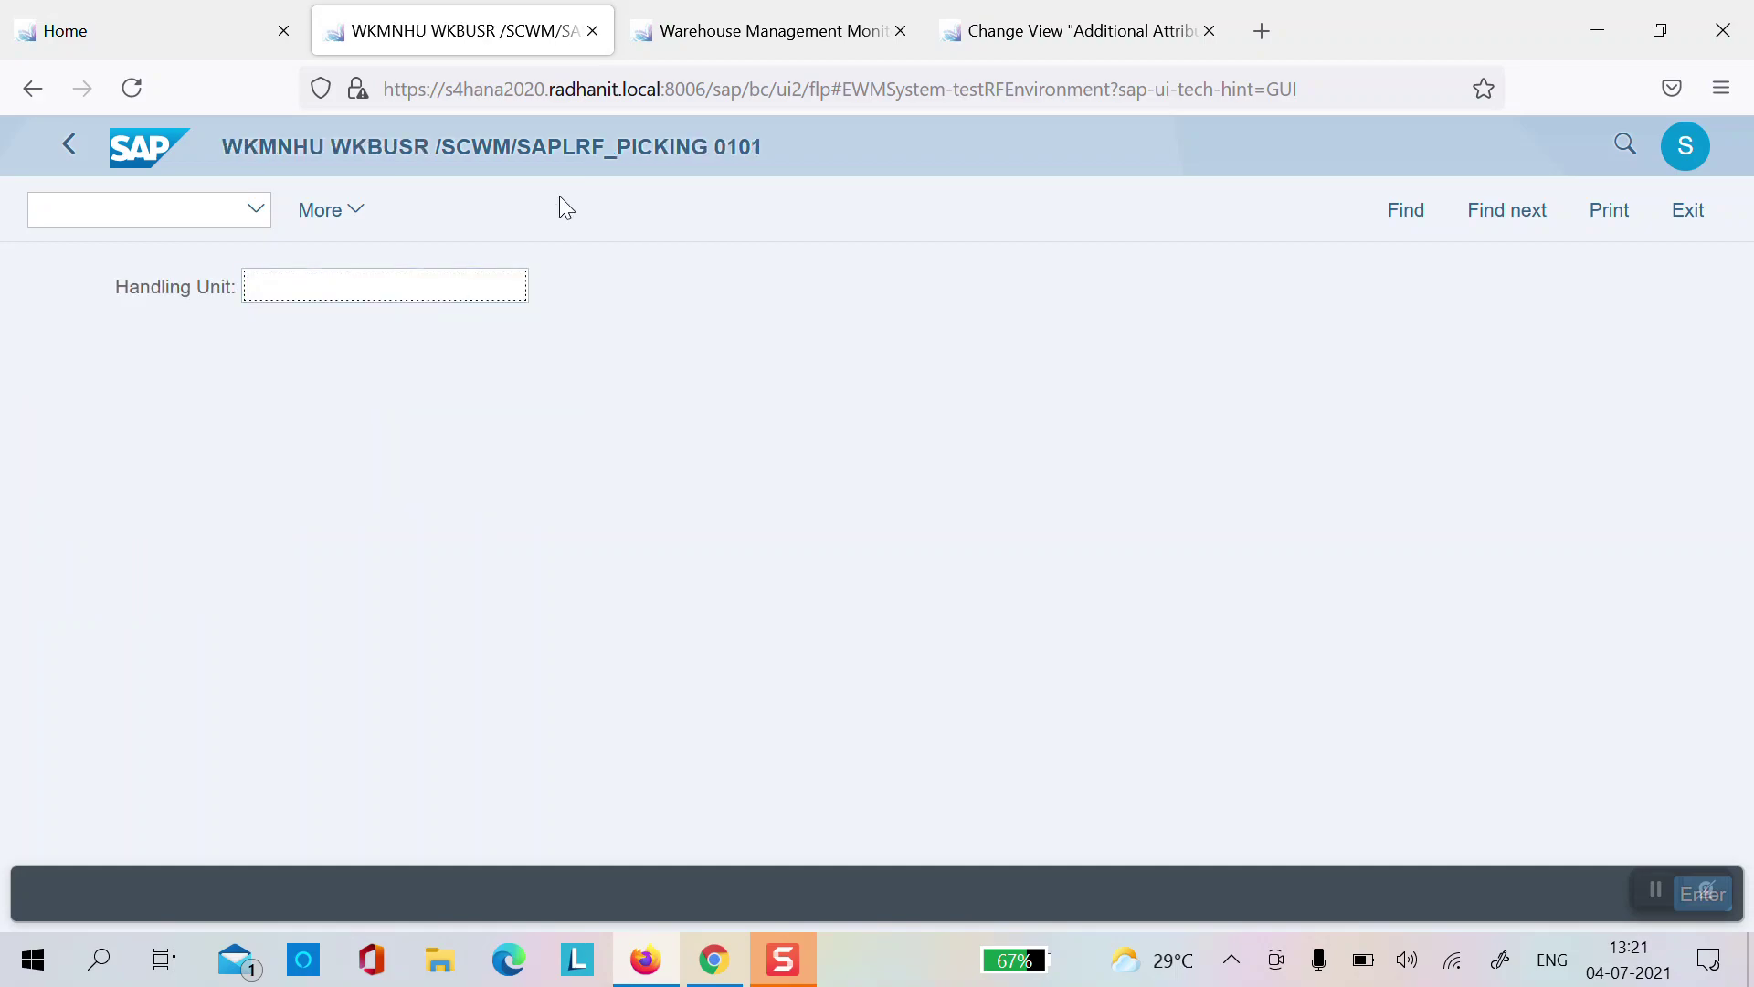
pyautogui.click(728, 34)
pyautogui.click(1094, 348)
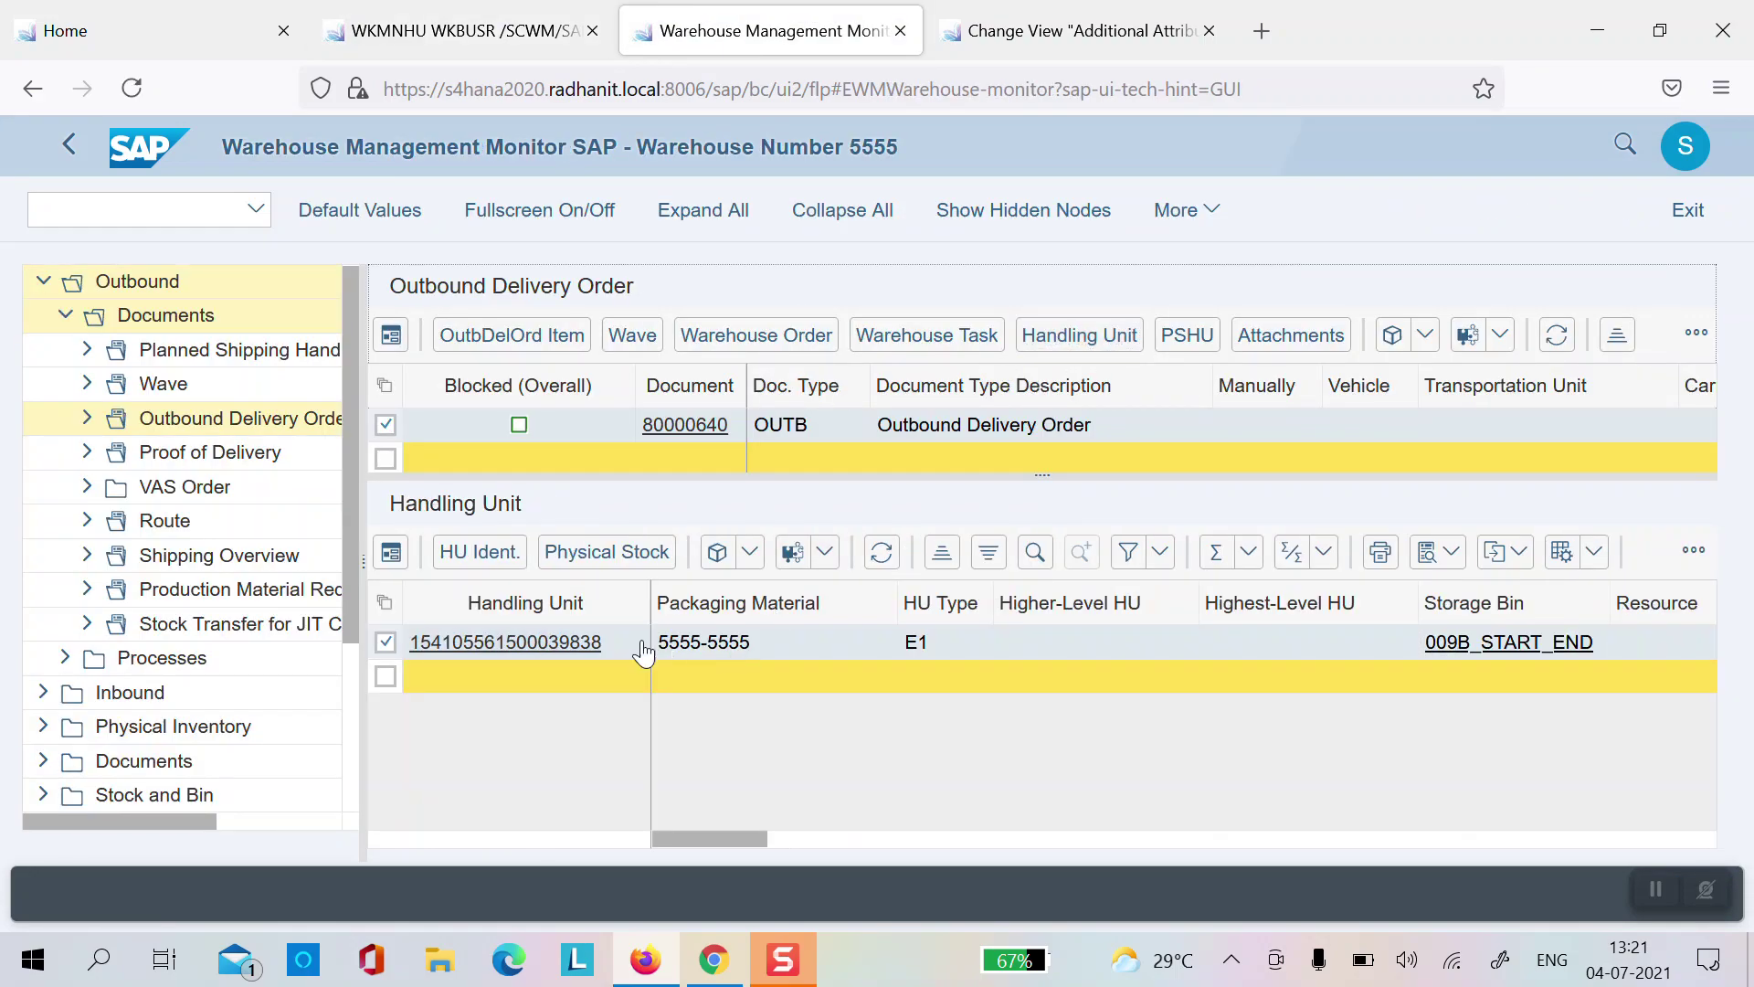
pyautogui.click(697, 644)
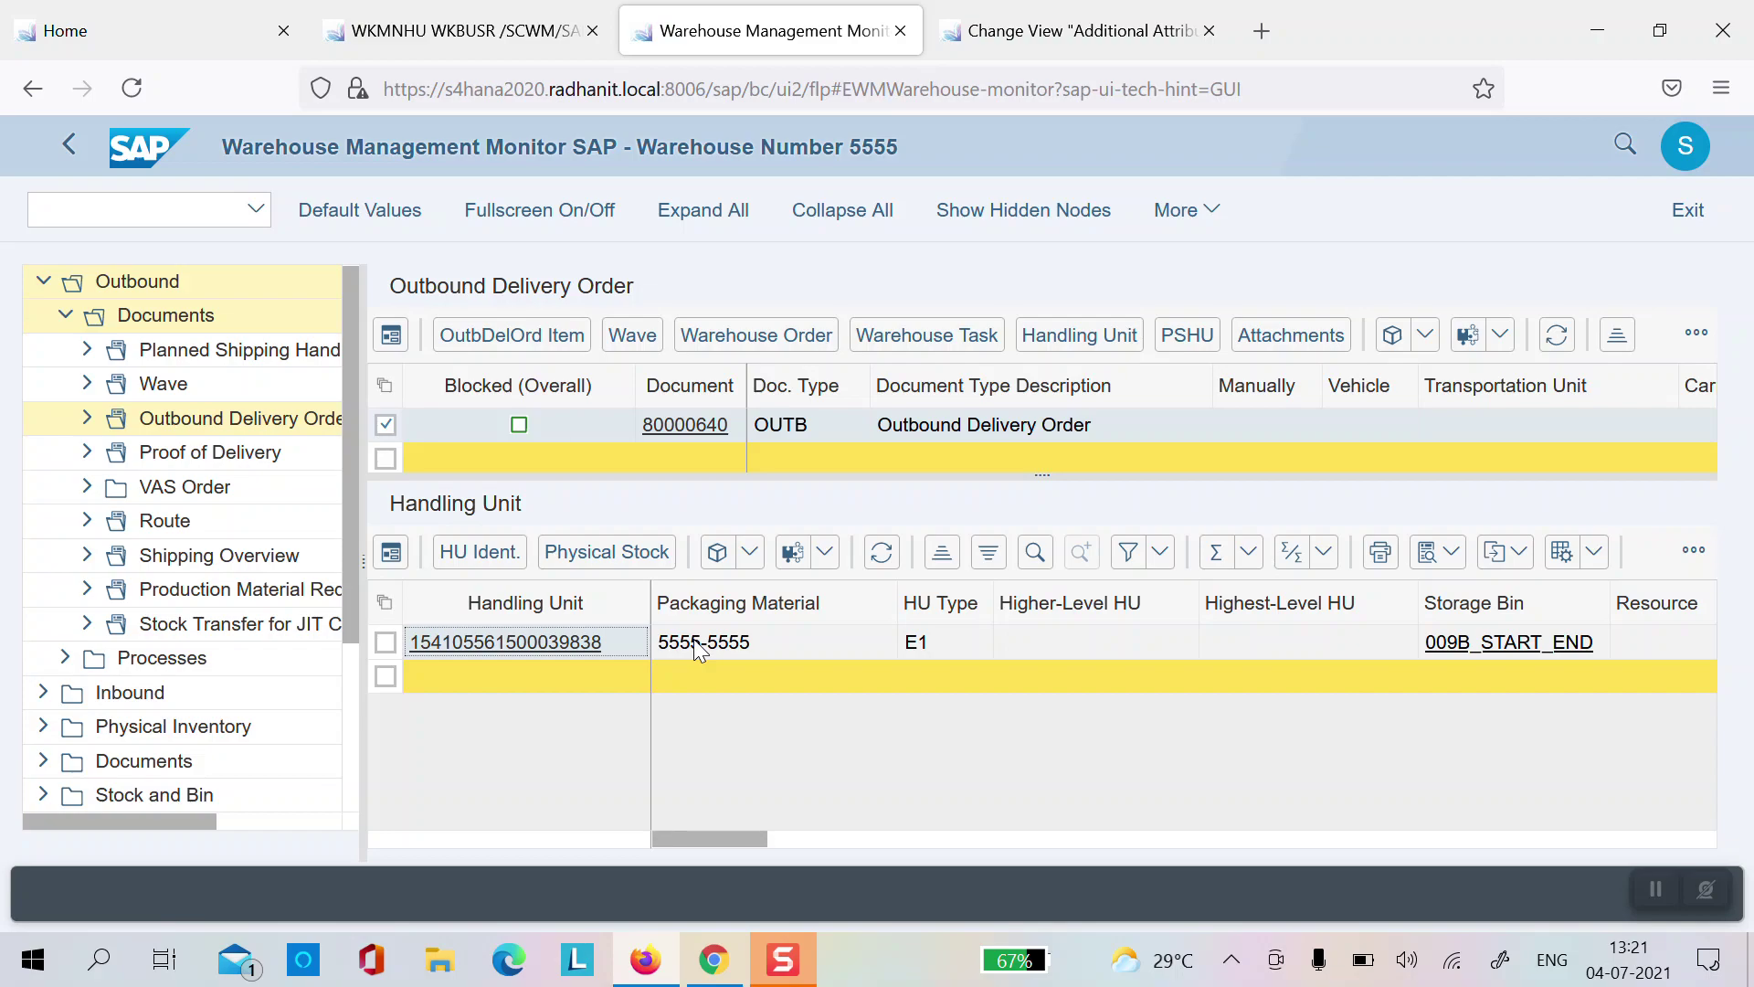
pyautogui.click(97, 35)
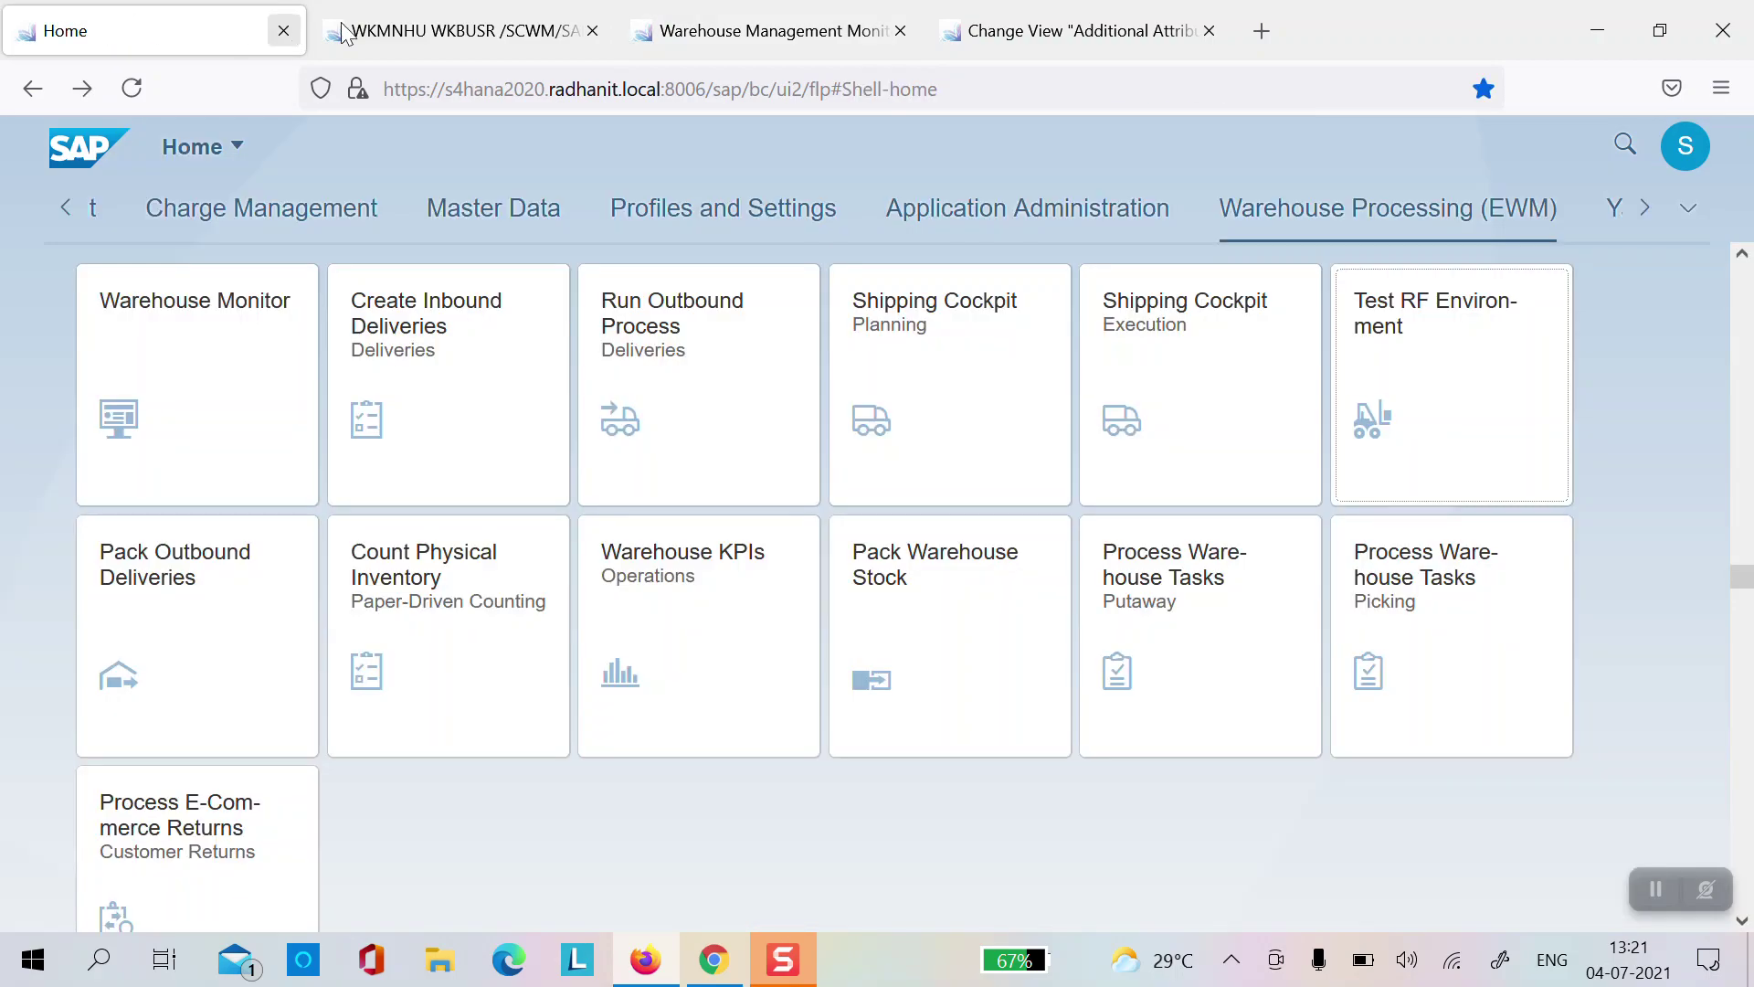
pyautogui.click(462, 37)
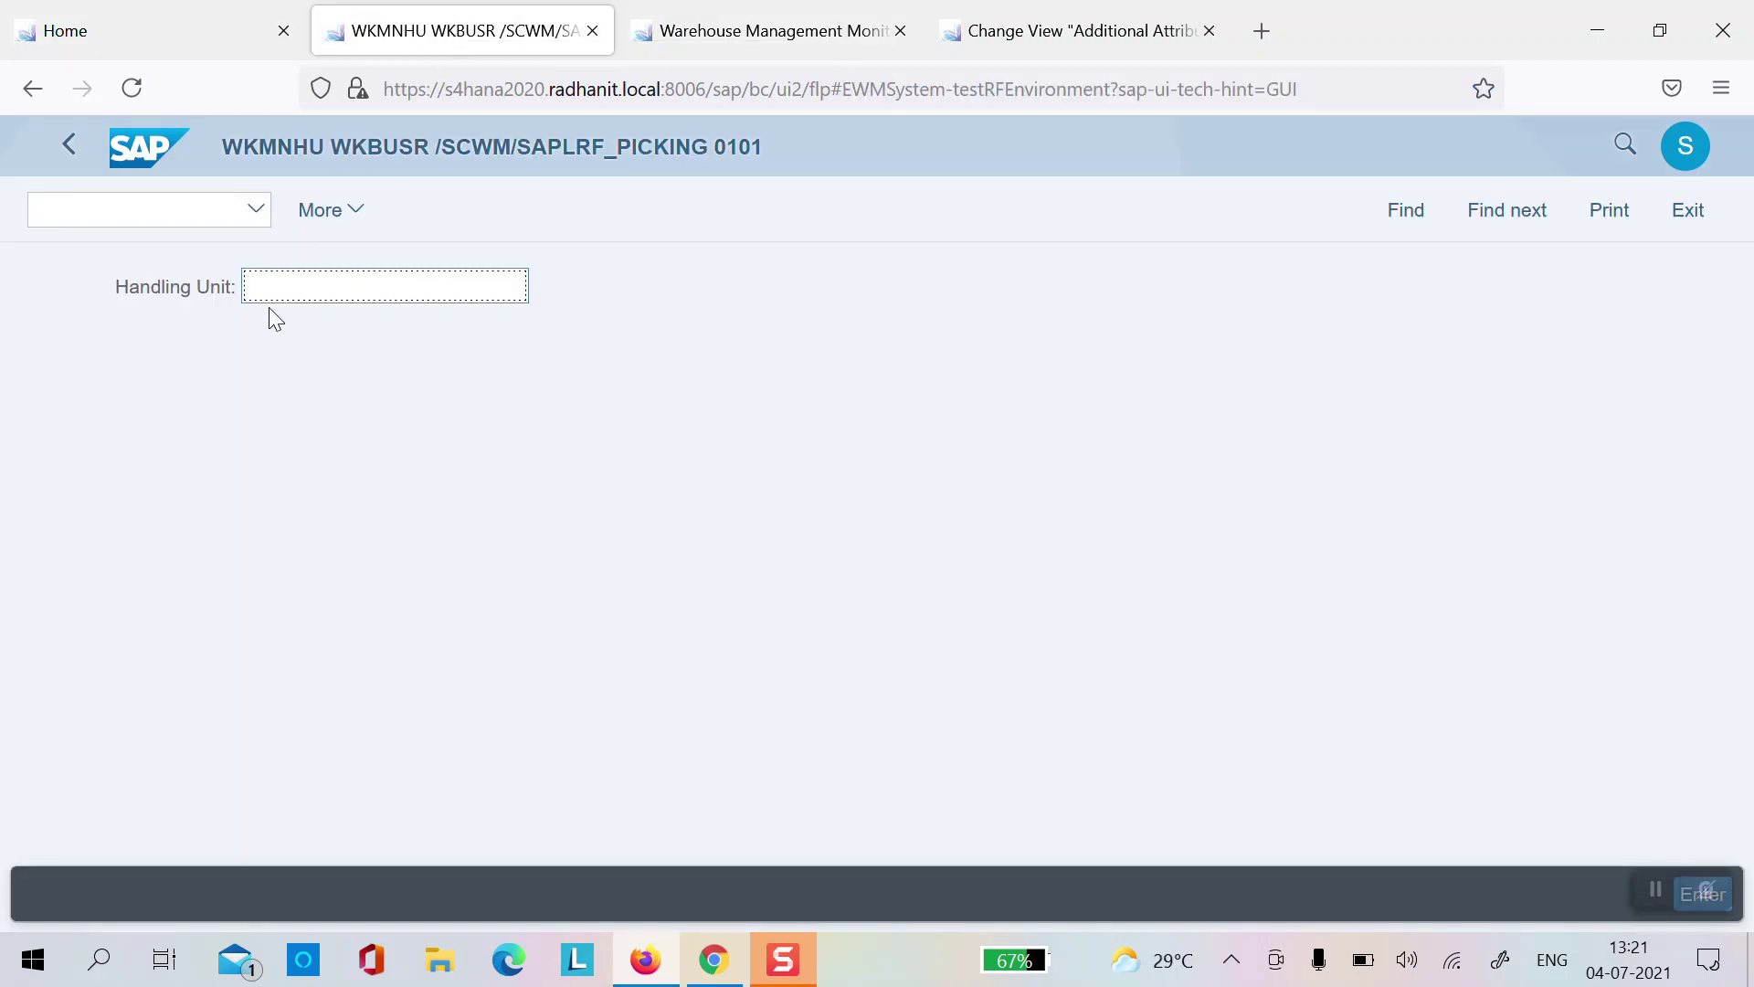
pyautogui.hotkey('ctrl', 'v')
pyautogui.press('Return')
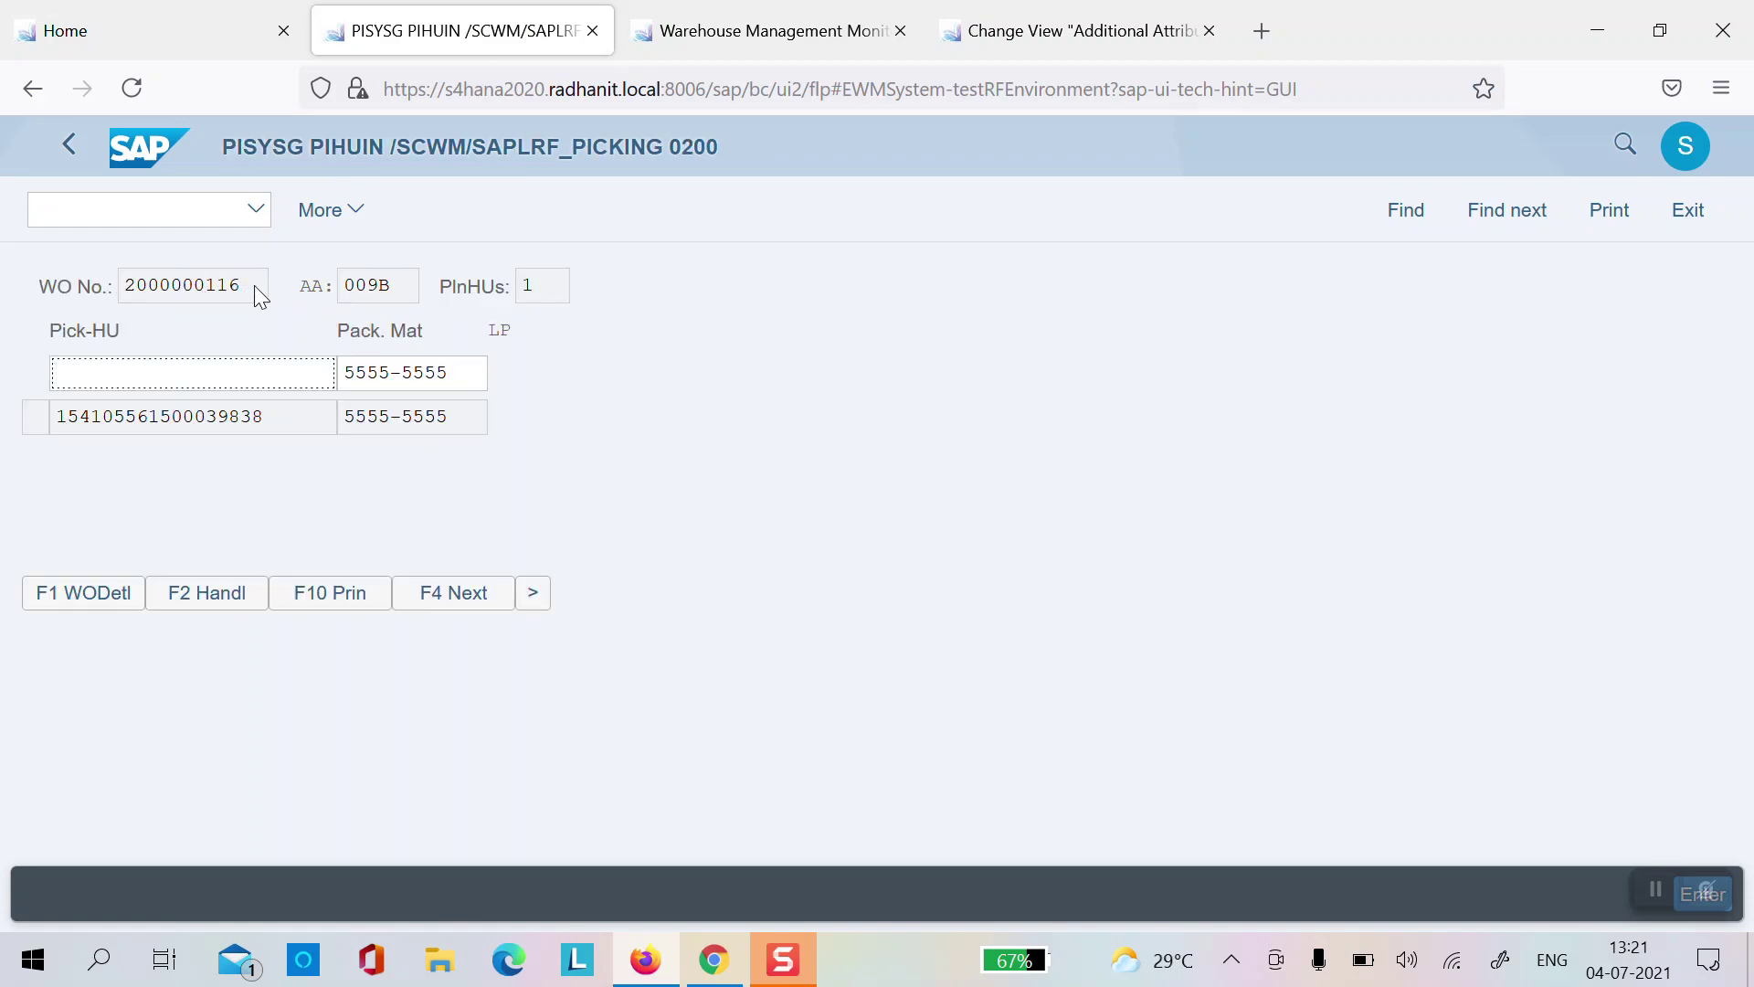
pyautogui.click(133, 285)
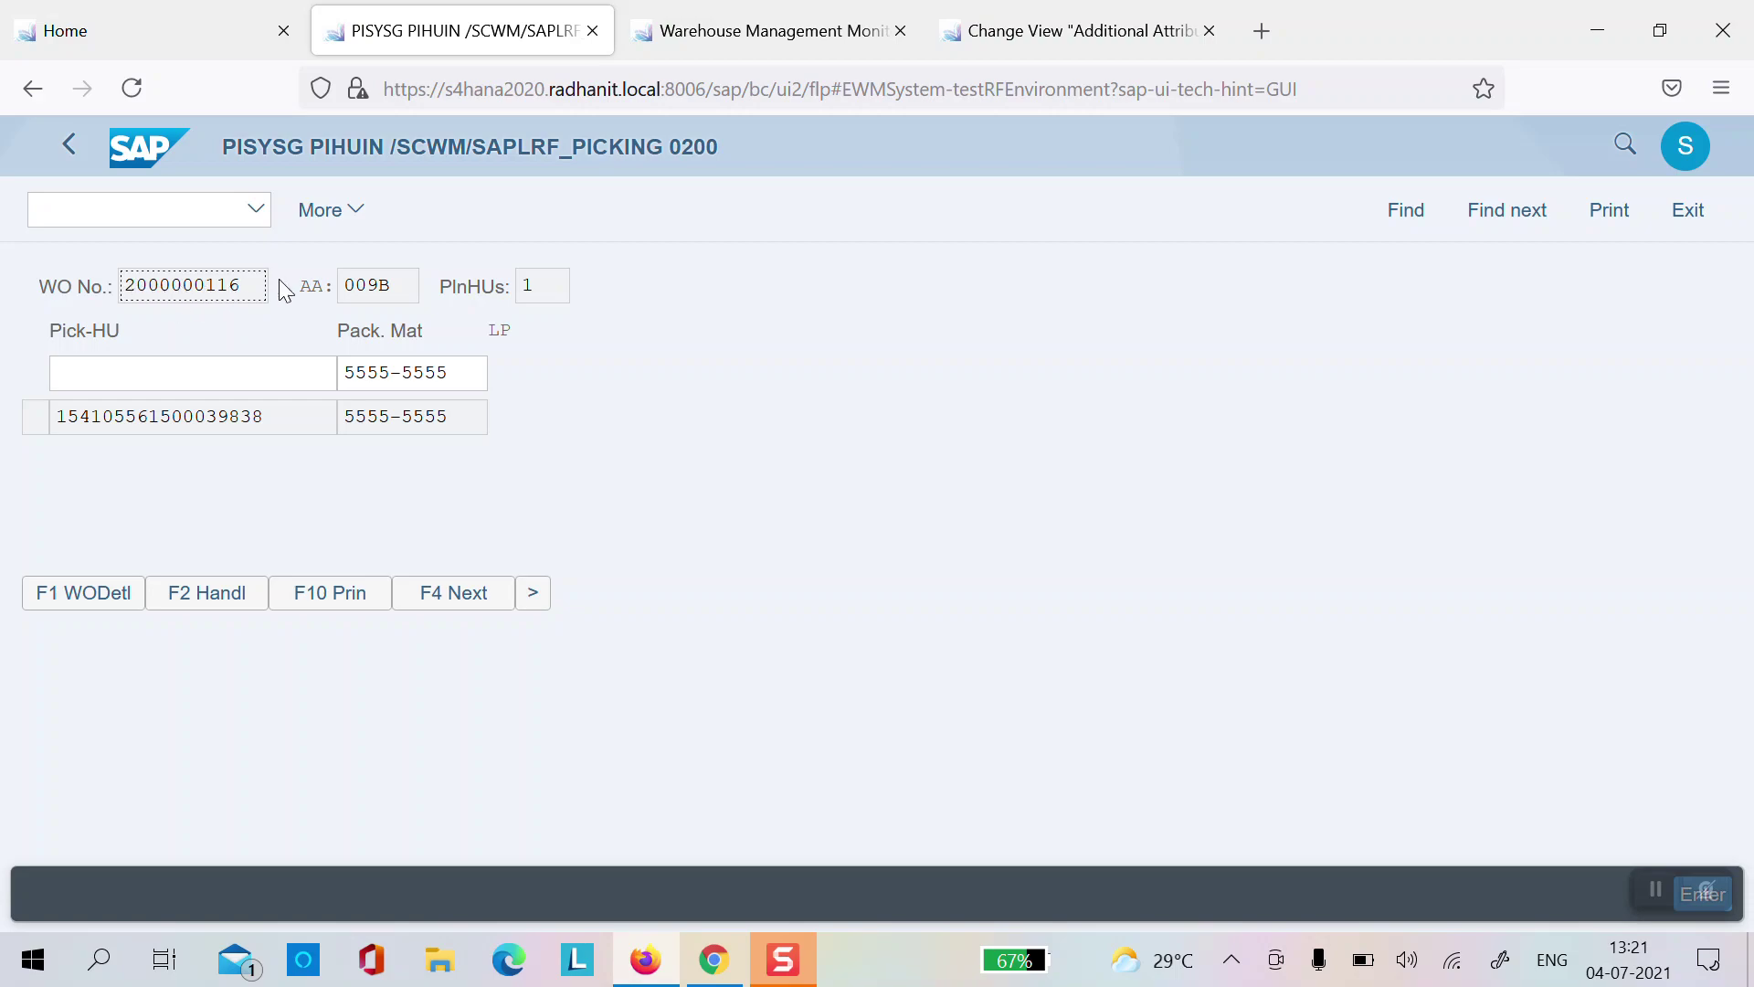
pyautogui.click(771, 37)
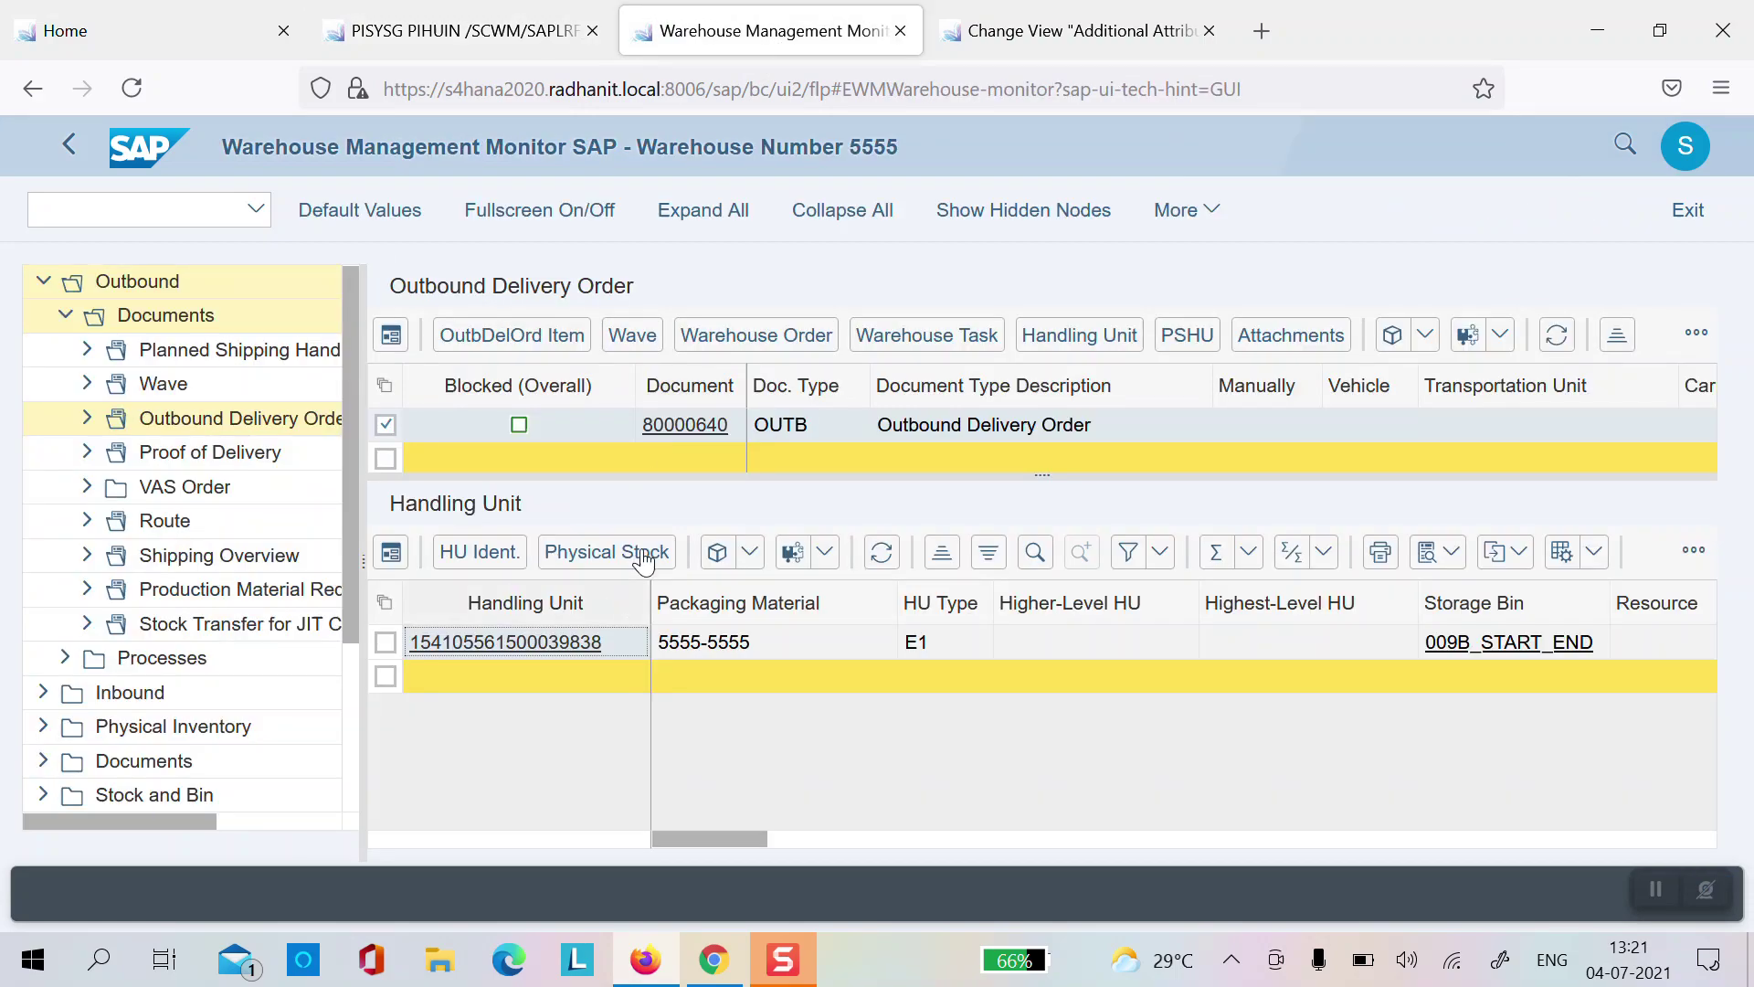
pyautogui.click(809, 348)
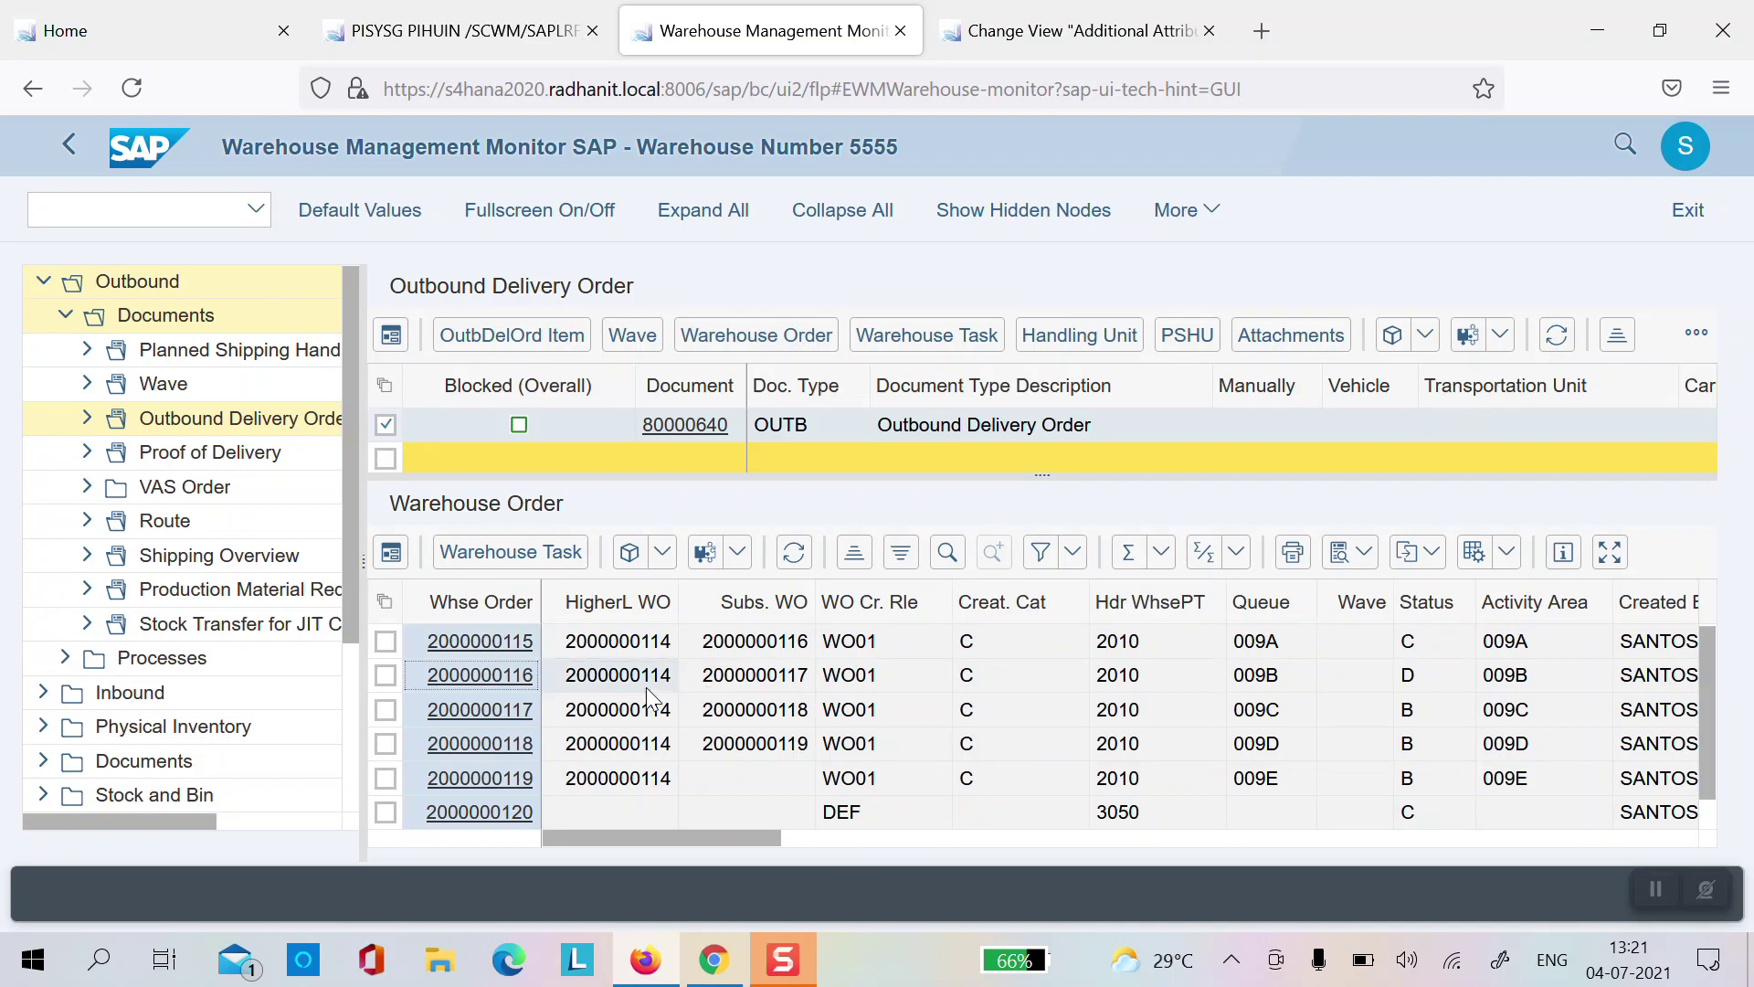
# Step: Proceed with the proposed pick handling unit in the RF session and verify source bin 009B-02-01-01
pyautogui.click(462, 30)
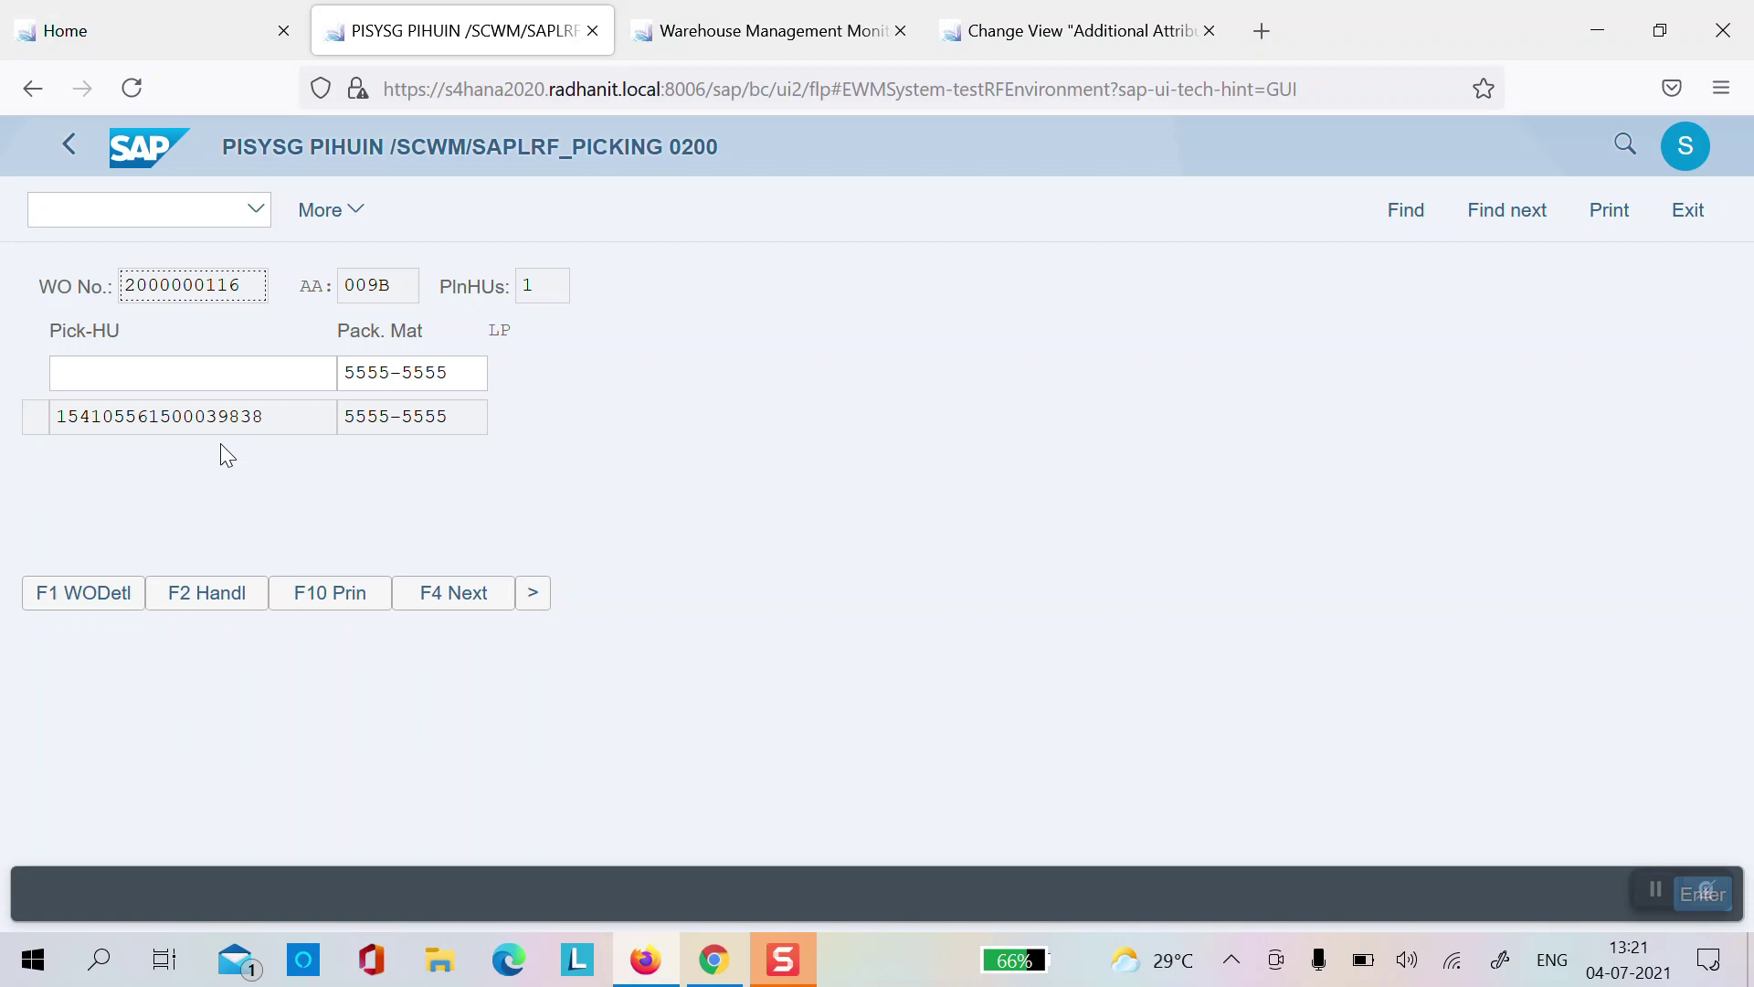
pyautogui.click(445, 600)
pyautogui.click(140, 289)
pyautogui.moveTo(104, 289); pyautogui.dragTo(265, 288)
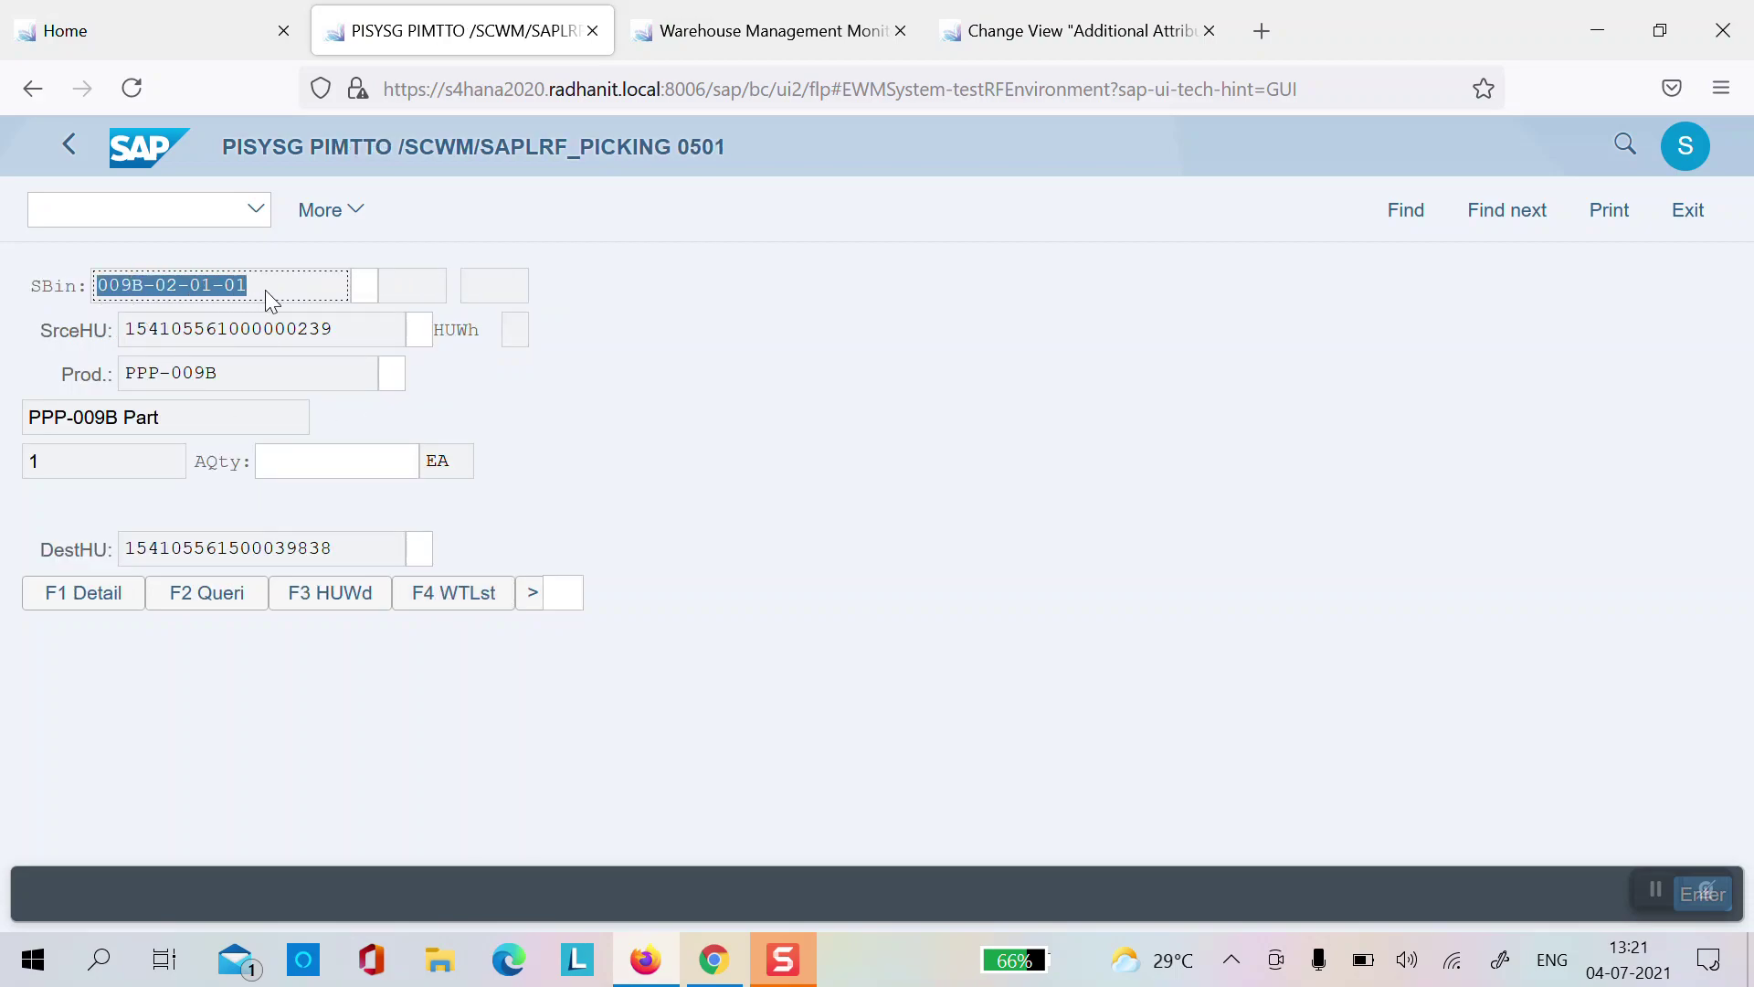
pyautogui.write('01')
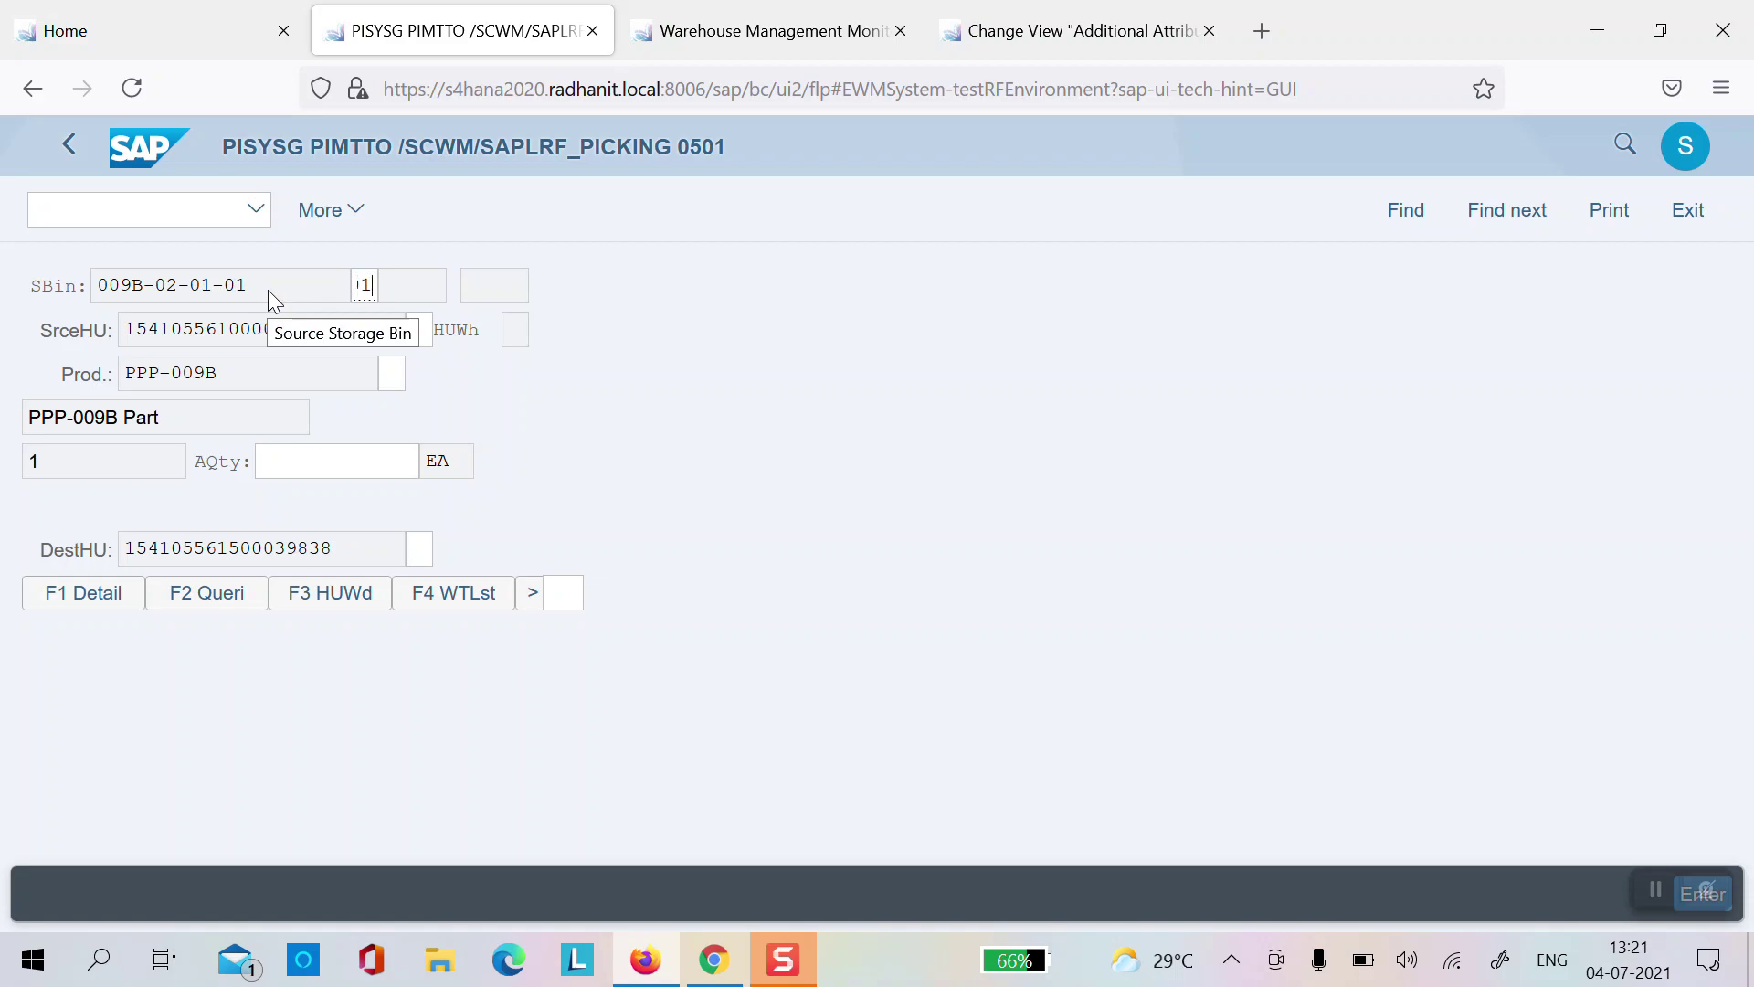
pyautogui.moveTo(125, 329); pyautogui.dragTo(303, 345)
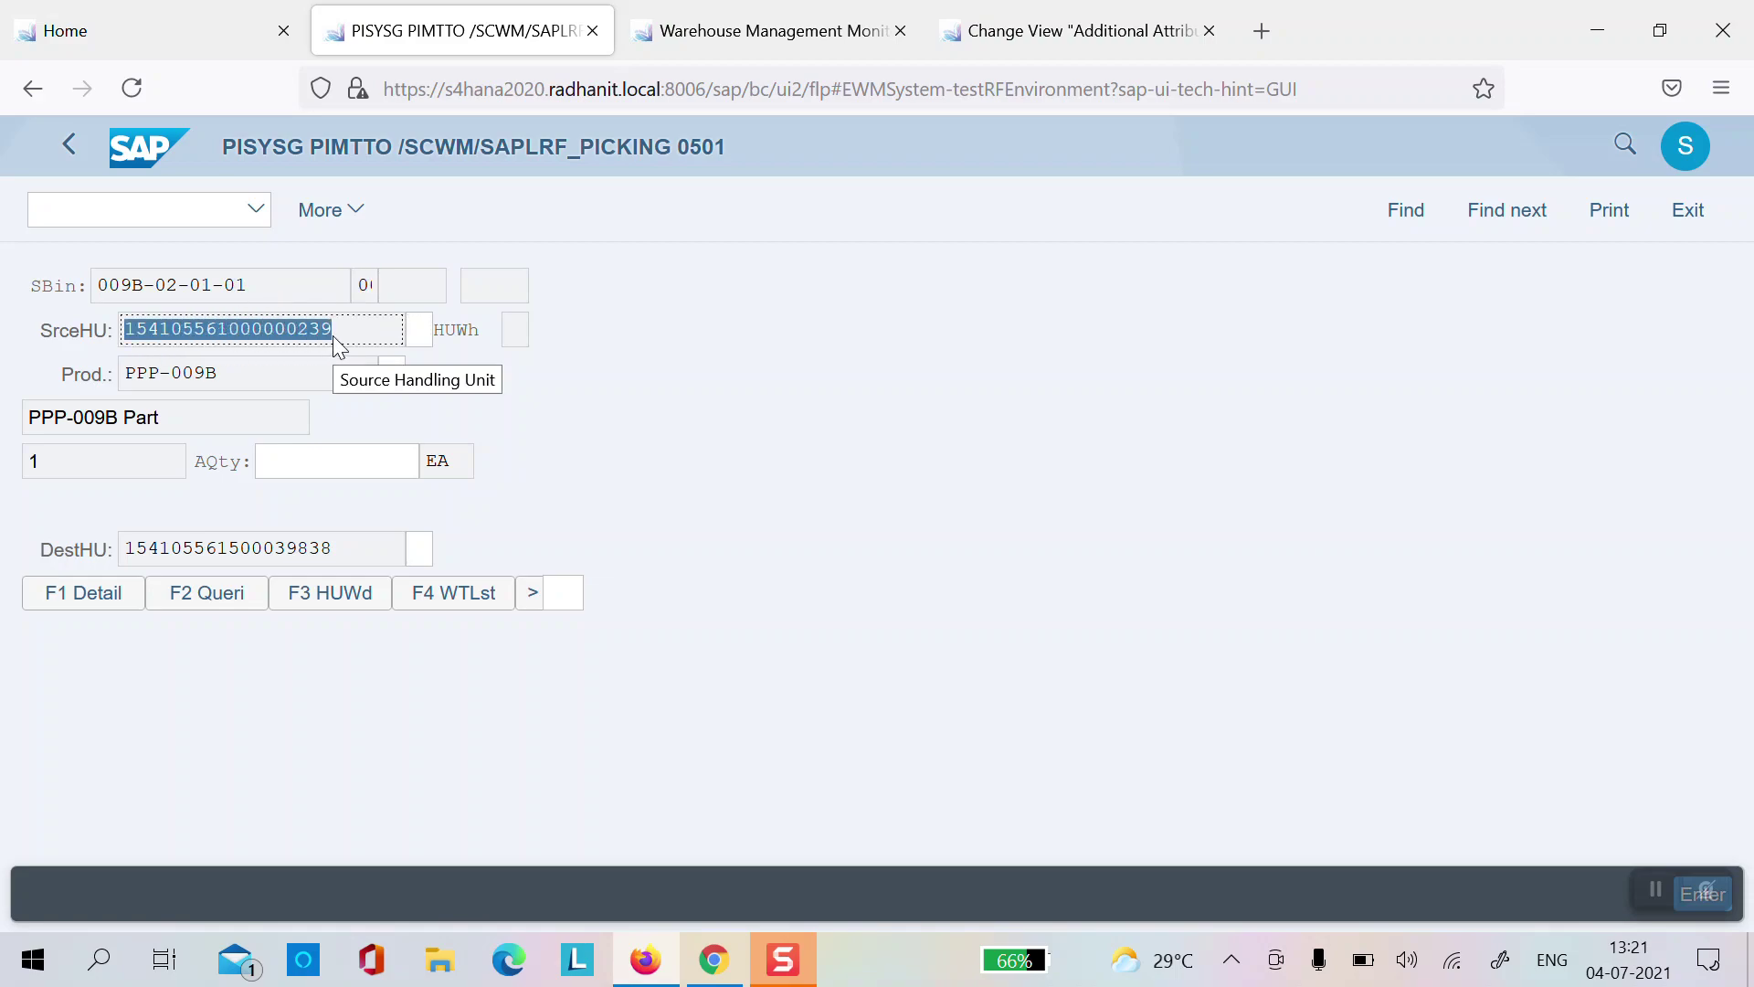
pyautogui.hotkey('ctrl', 'c')
pyautogui.press('Tab')
pyautogui.hotkey('ctrl', 'v')
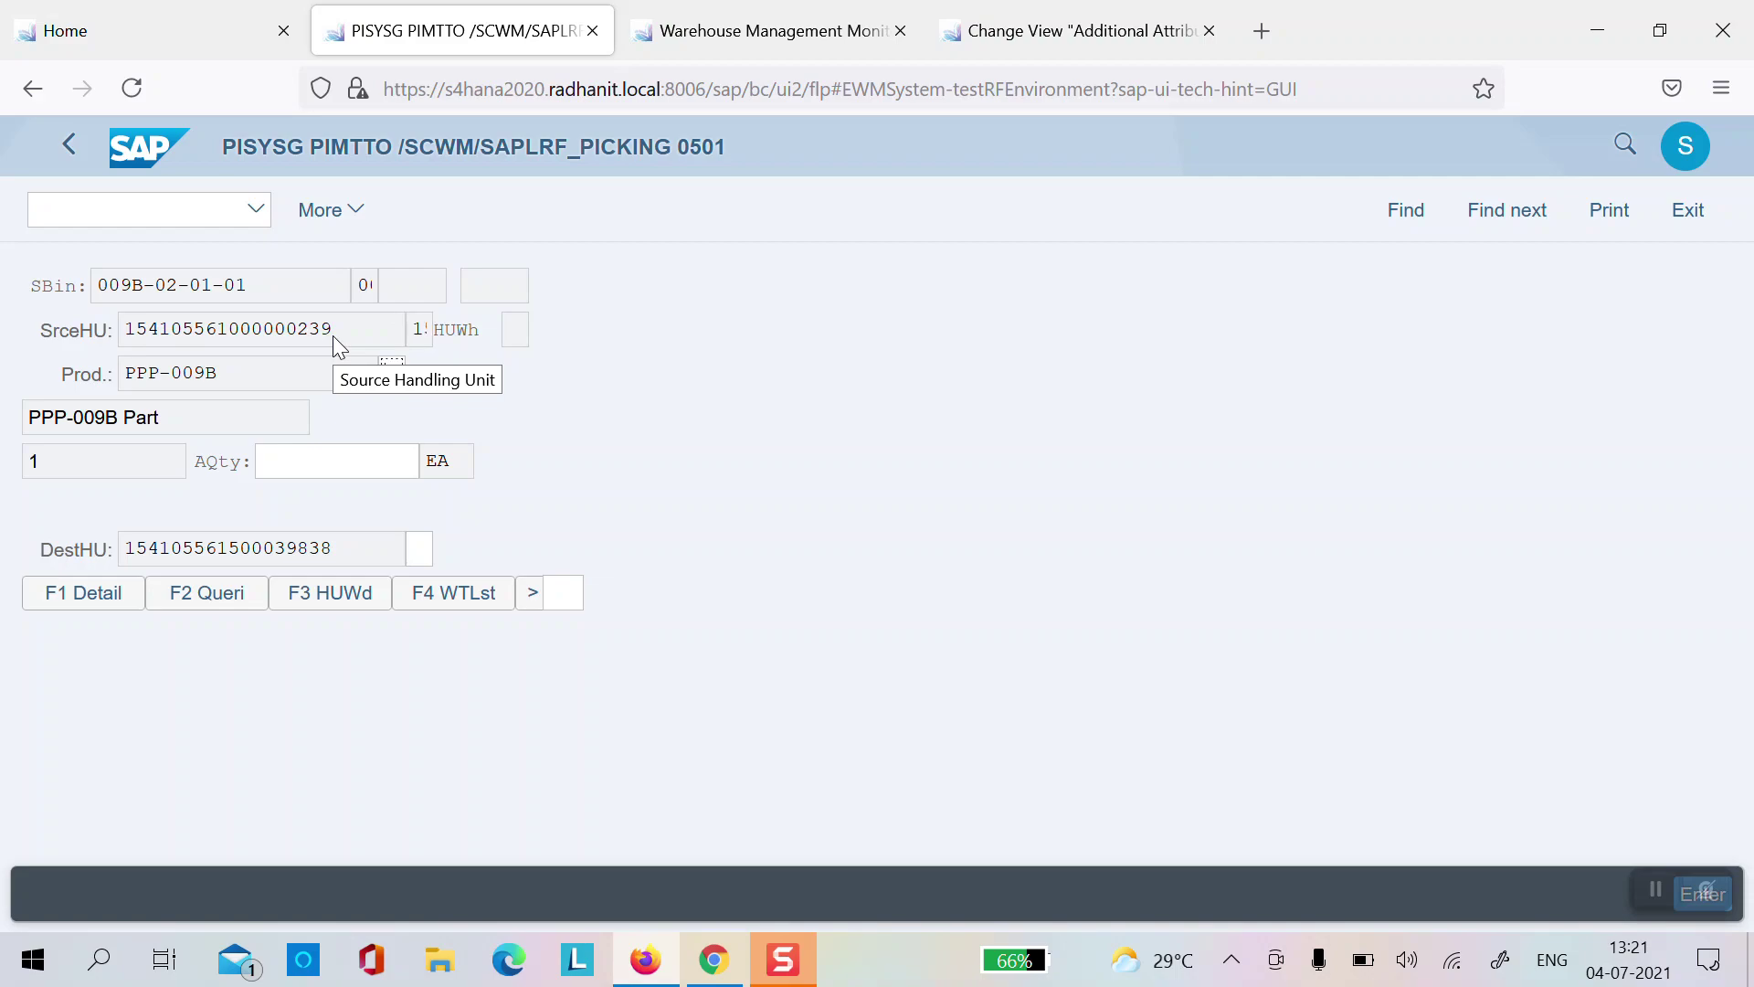
pyautogui.press('Tab')
# Step: Verify product PPP-009B and enter an actual quantity of 1 EA
pyautogui.click(128, 377)
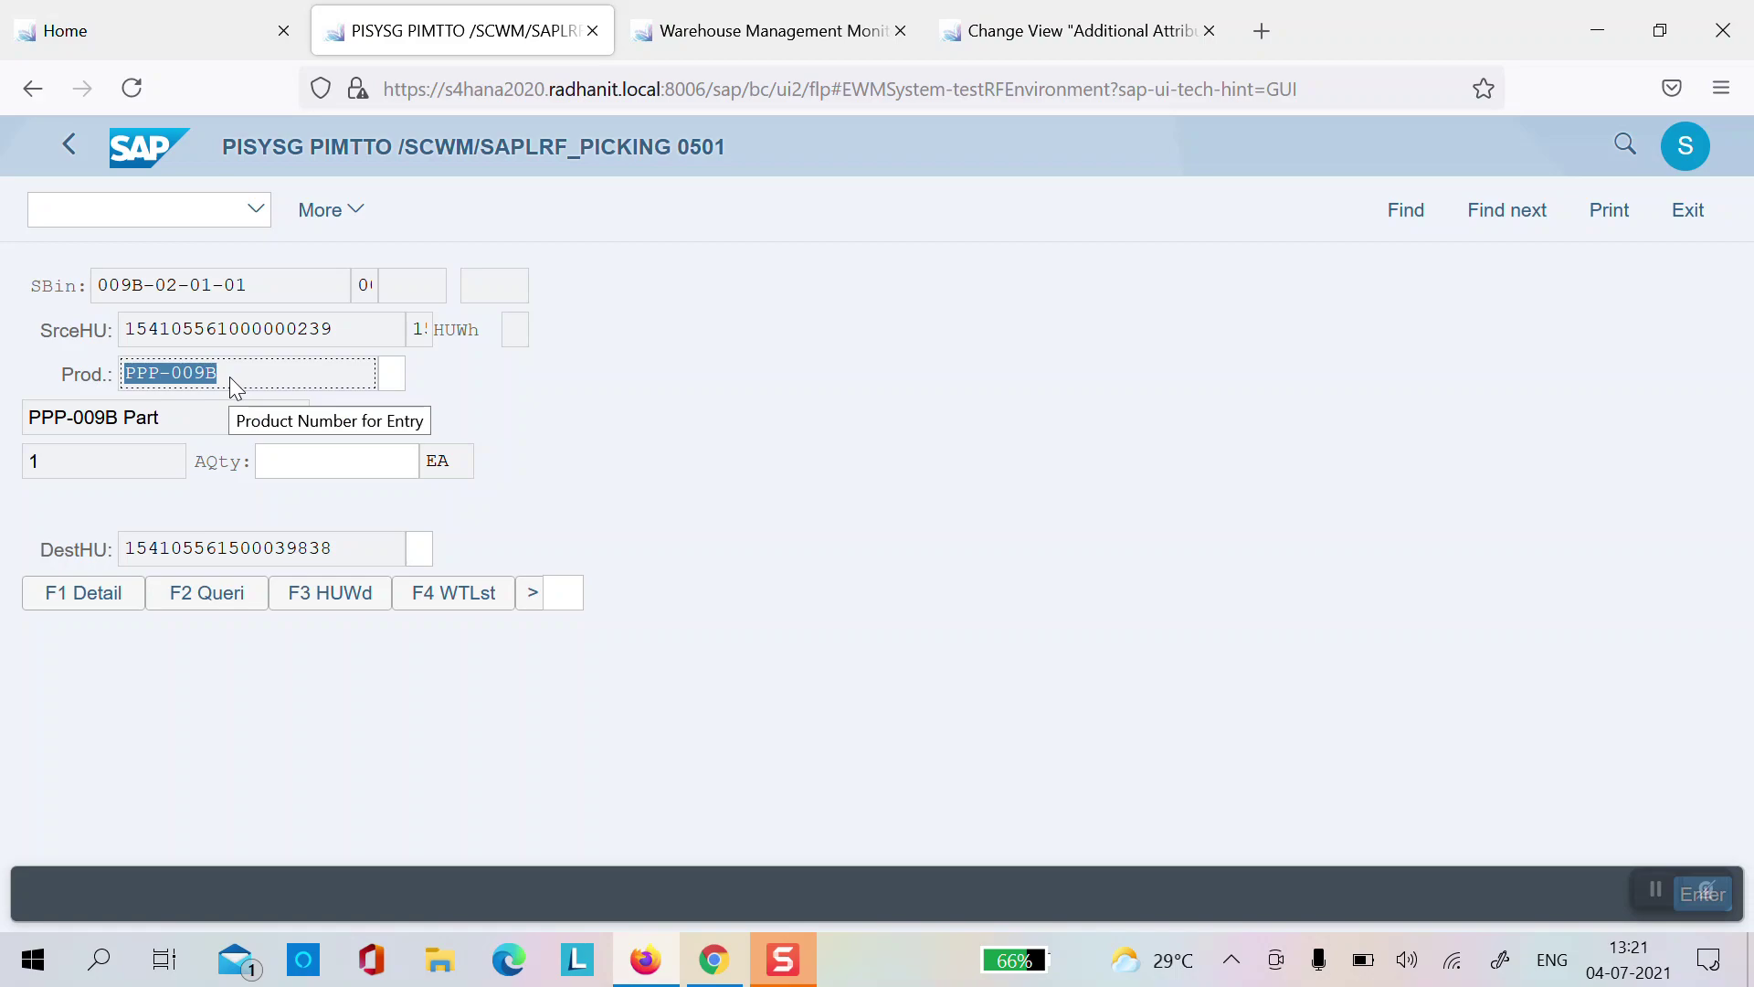
pyautogui.hotkey('ctrl', 'c')
pyautogui.press('Tab')
pyautogui.hotkey('ctrl', 'v')
pyautogui.press('Tab')
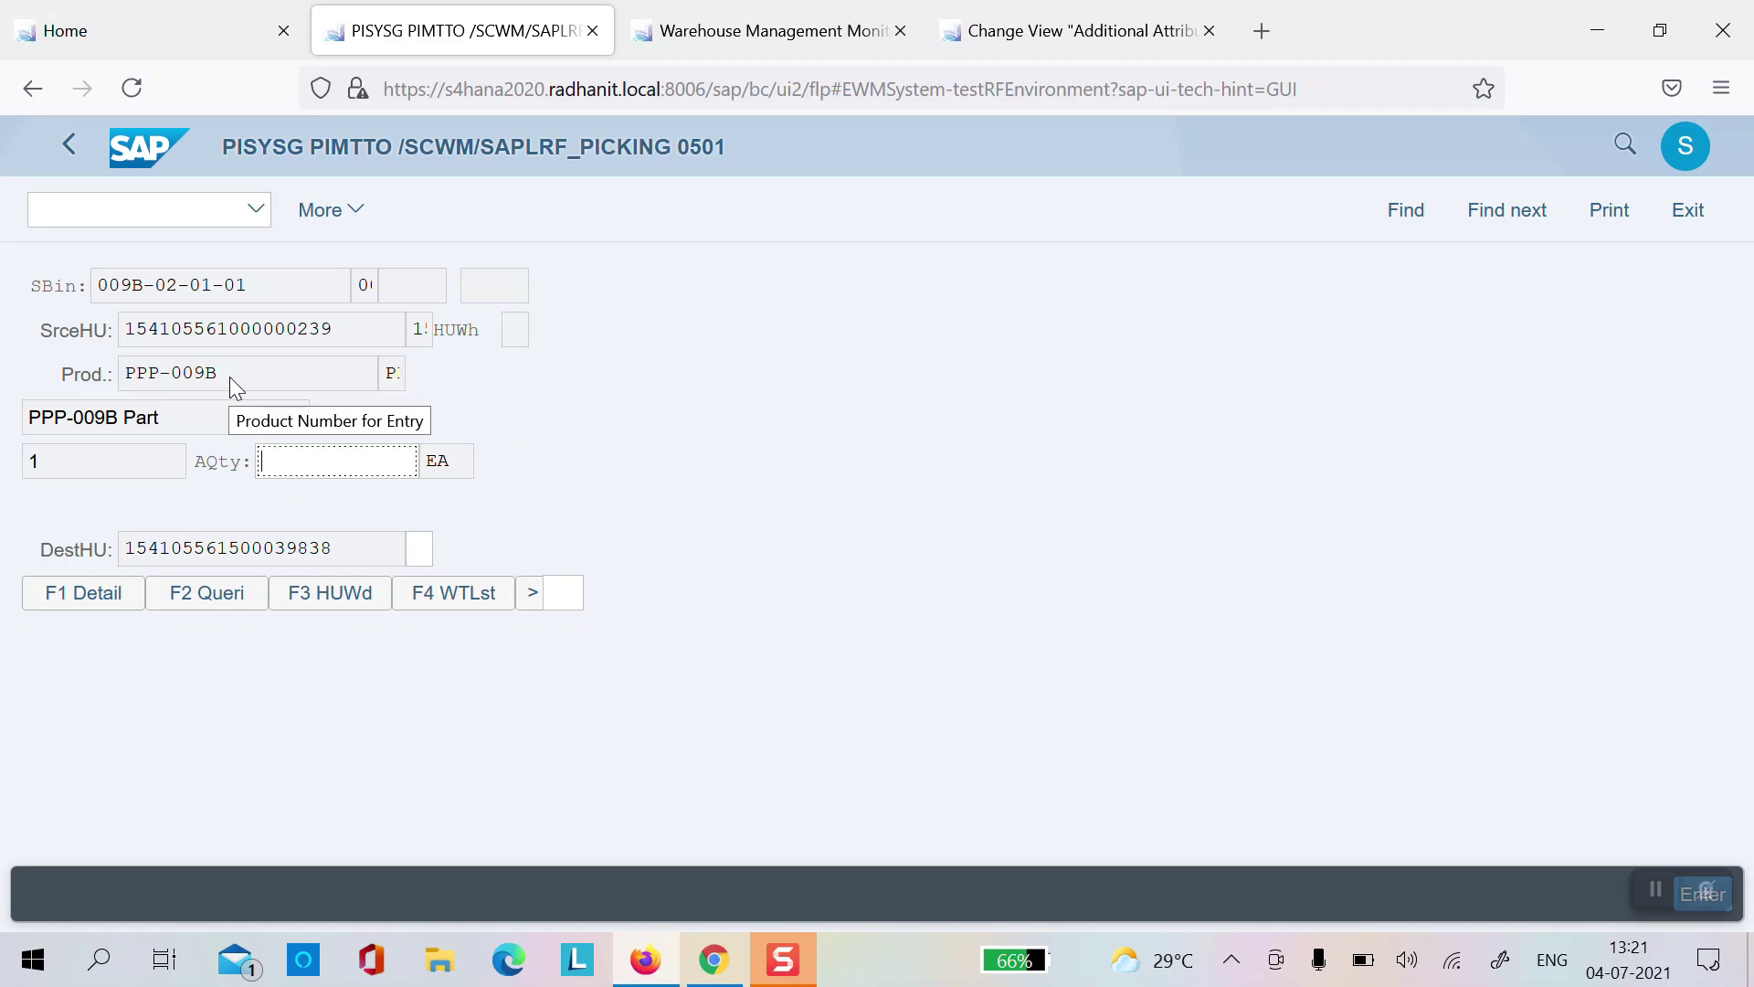
pyautogui.write('1')
pyautogui.press('Tab')
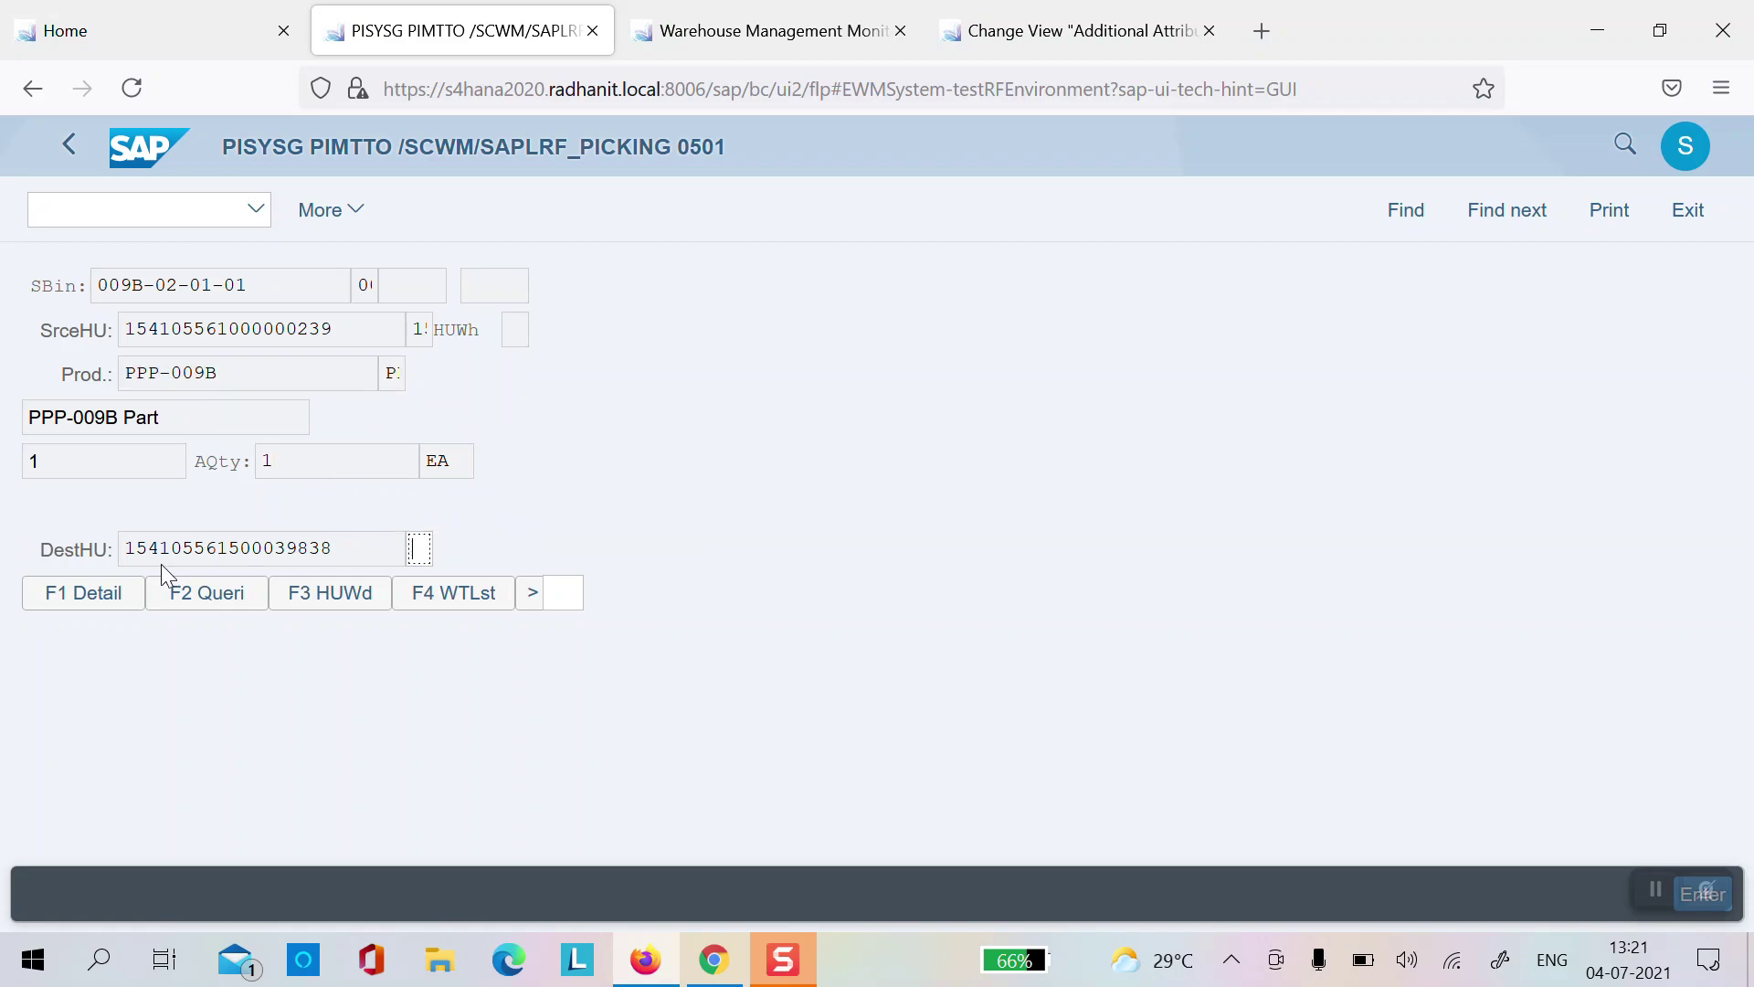
pyautogui.click(135, 554)
pyautogui.moveTo(128, 557); pyautogui.dragTo(360, 561)
pyautogui.hotkey('ctrl', 'c')
pyautogui.press('Tab')
pyautogui.hotkey('ctrl', 'v')
pyautogui.press('Escape')
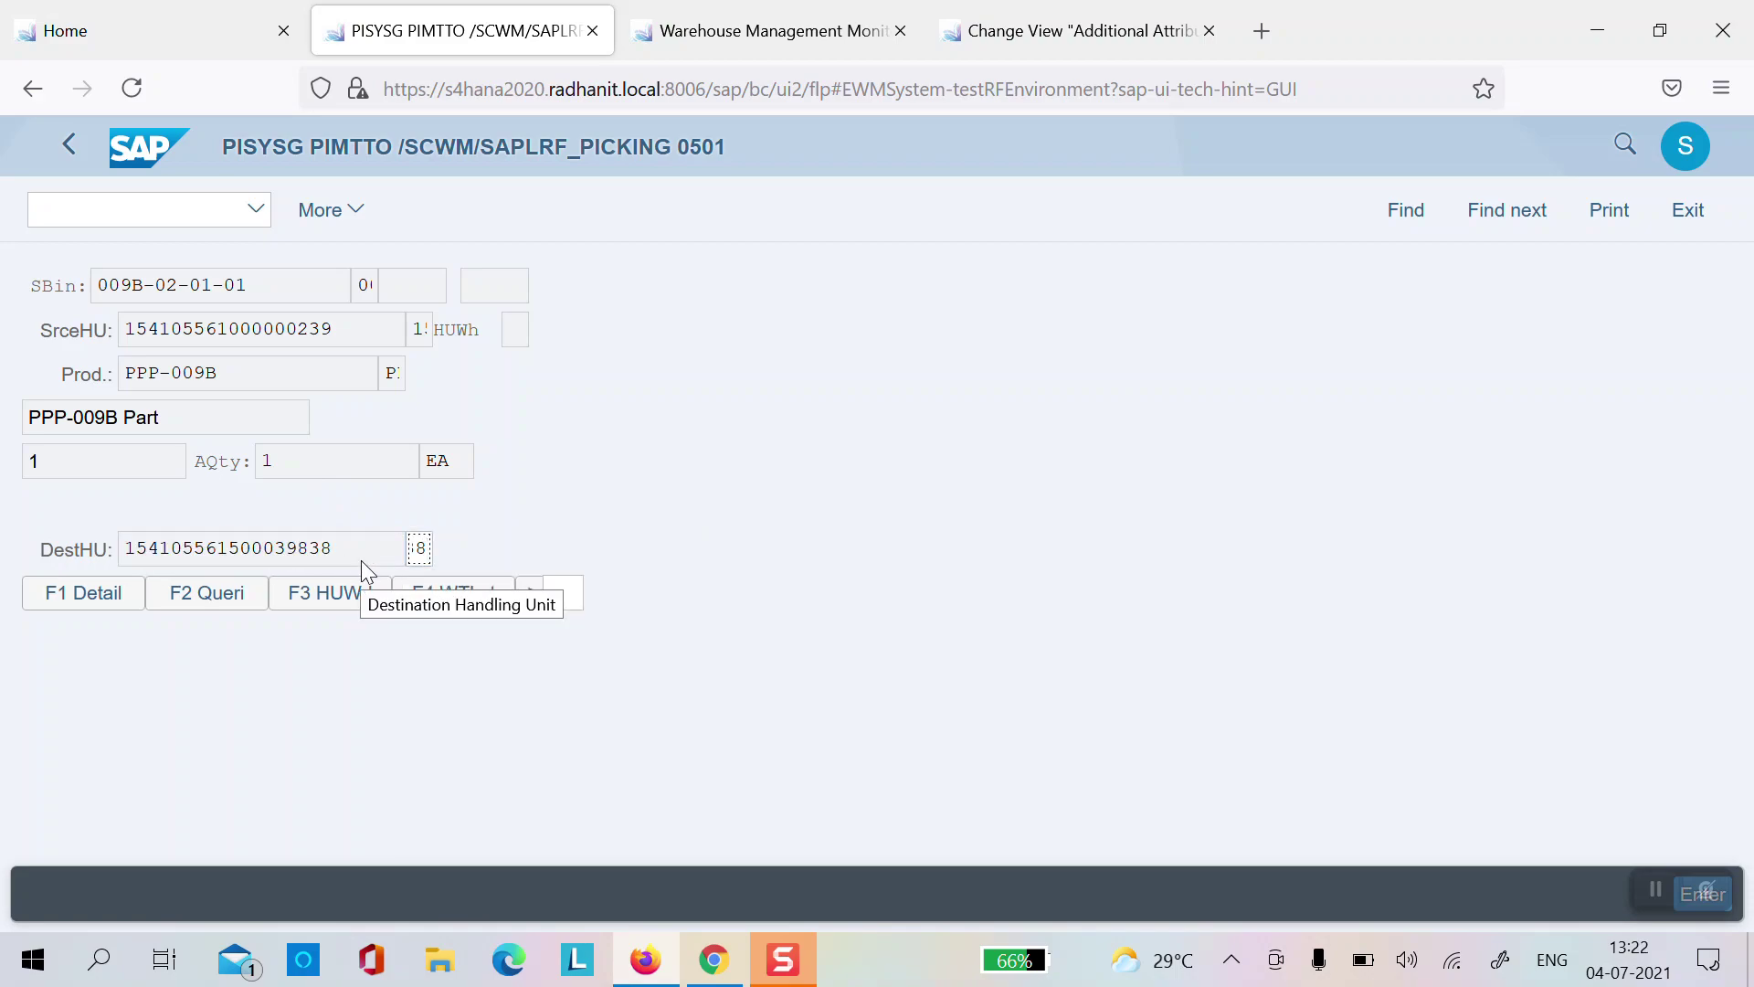
pyautogui.press('F11')
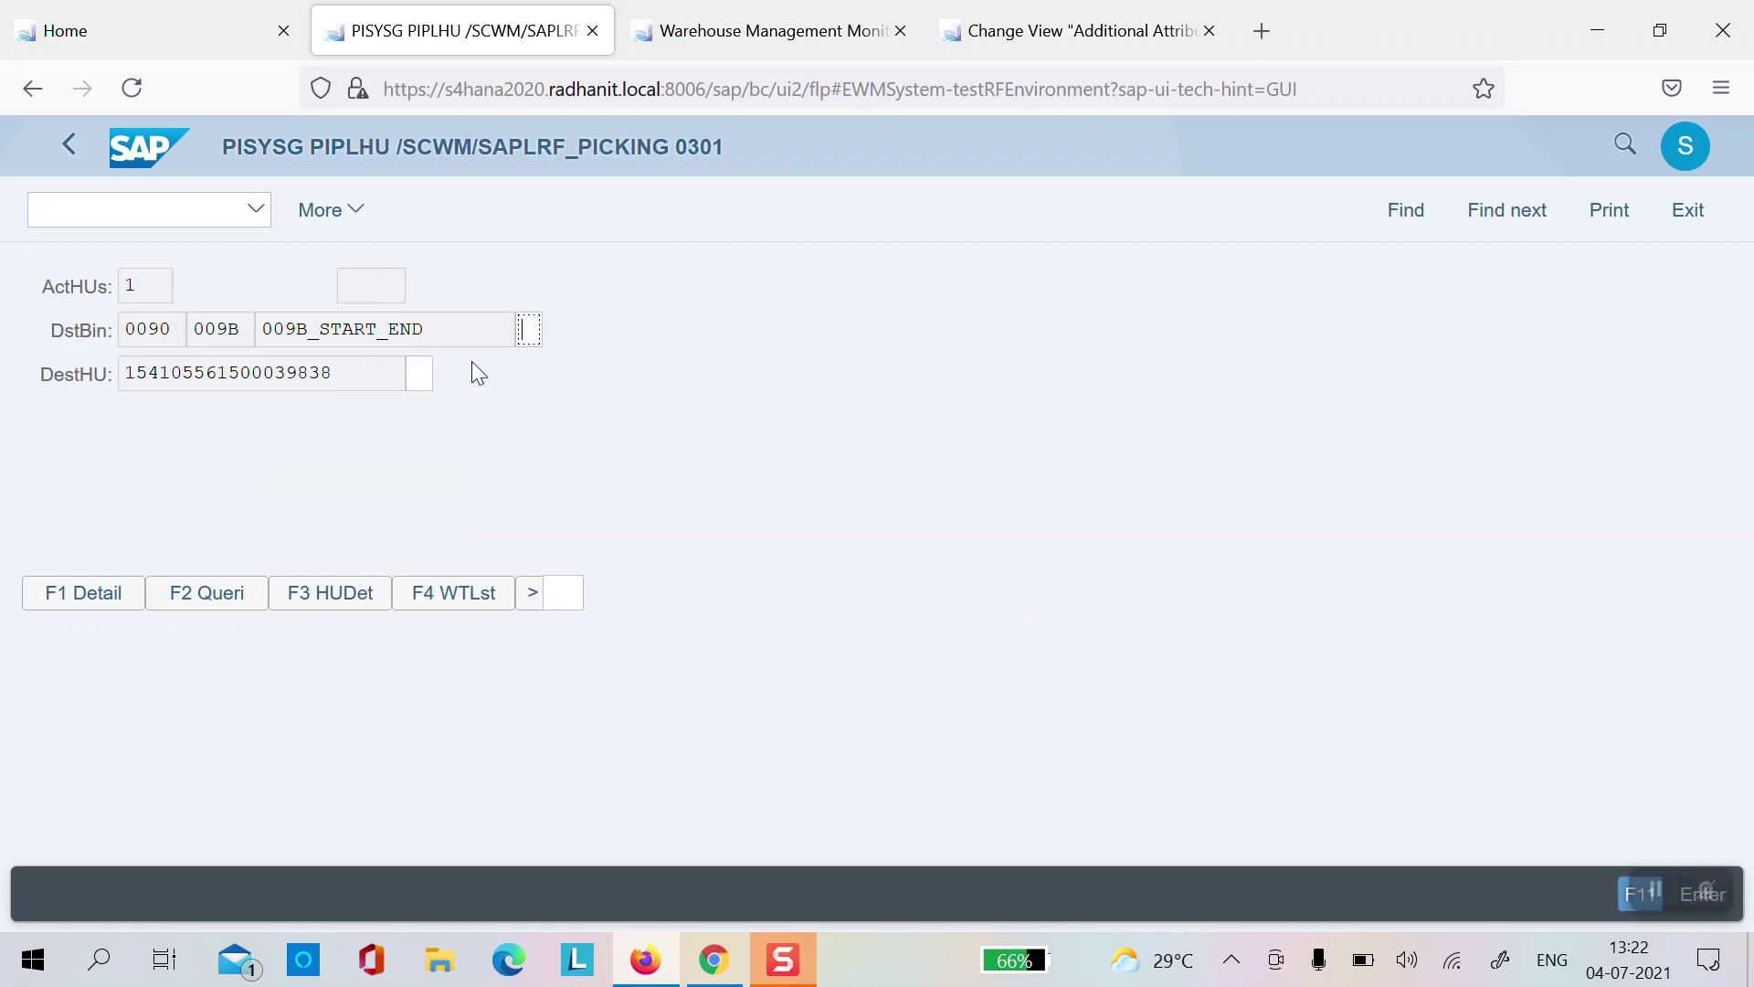
# Step: Check the proposed destination bin against activity area 009B's end point in the Additional Attributes for the Activity Area
pyautogui.click(346, 335)
pyautogui.click(1073, 33)
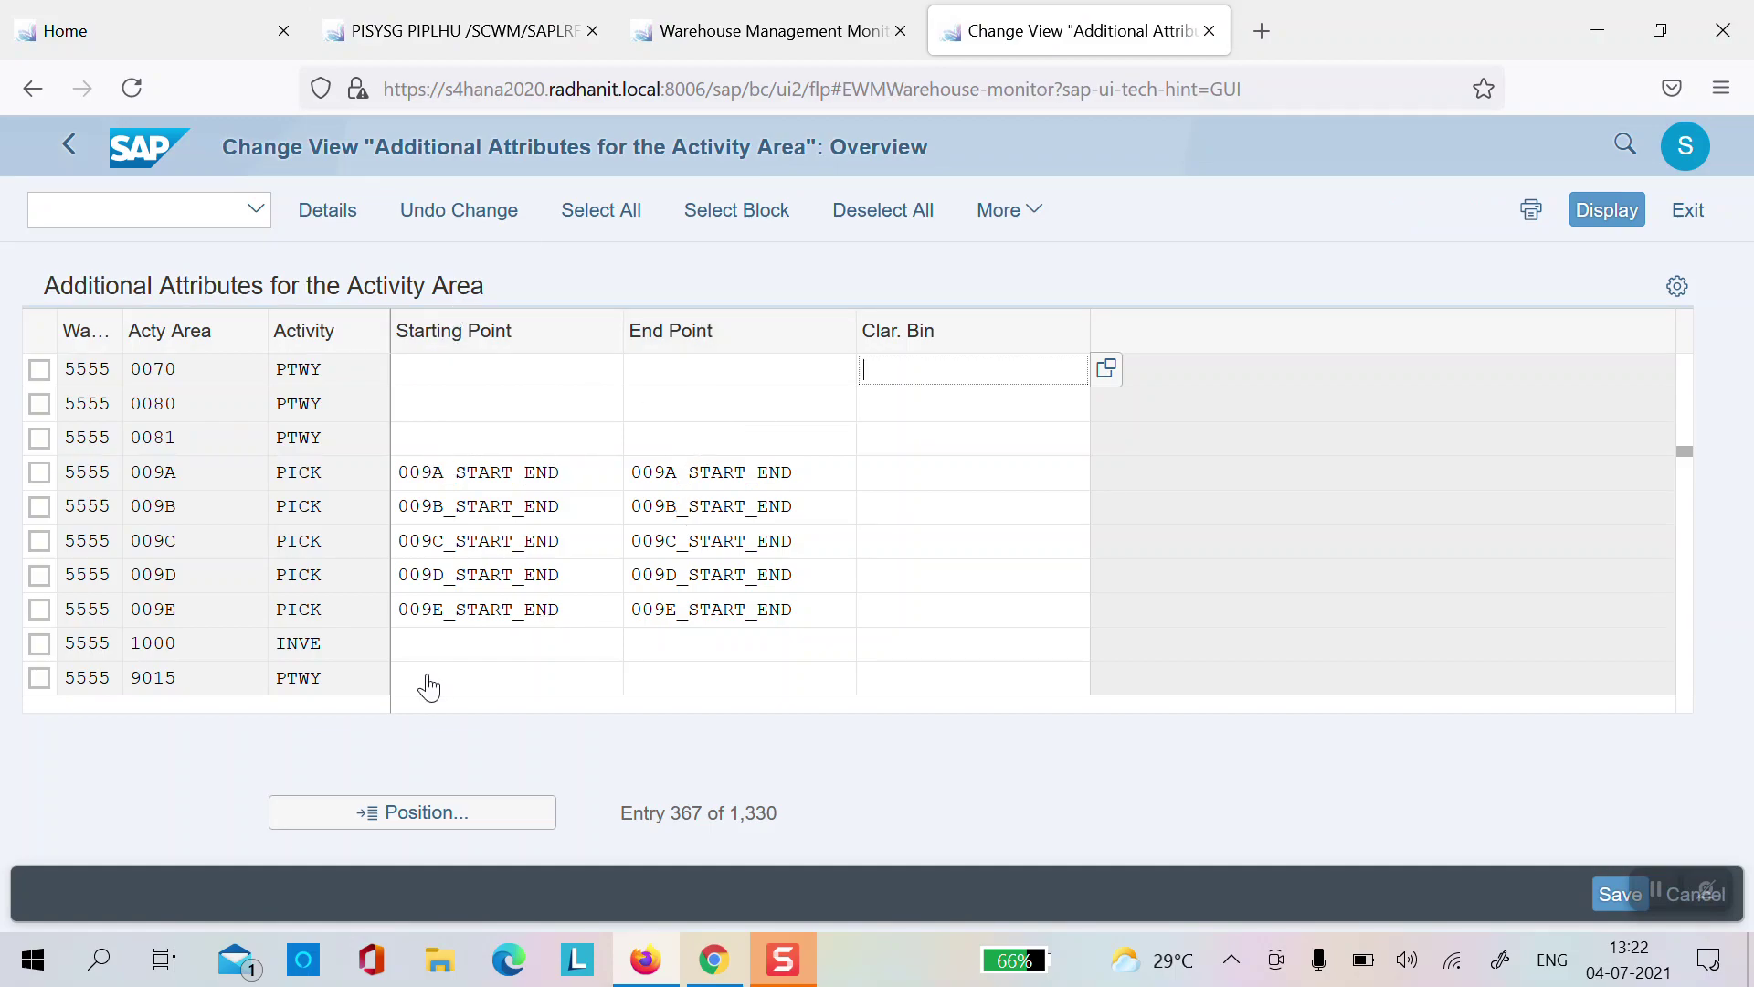
pyautogui.press('XF86AudioRaiseVolume')
# Step: Switch back to the RF session and verify destination bin 009B_START_END for the handling unit's drop-off
pyautogui.click(446, 32)
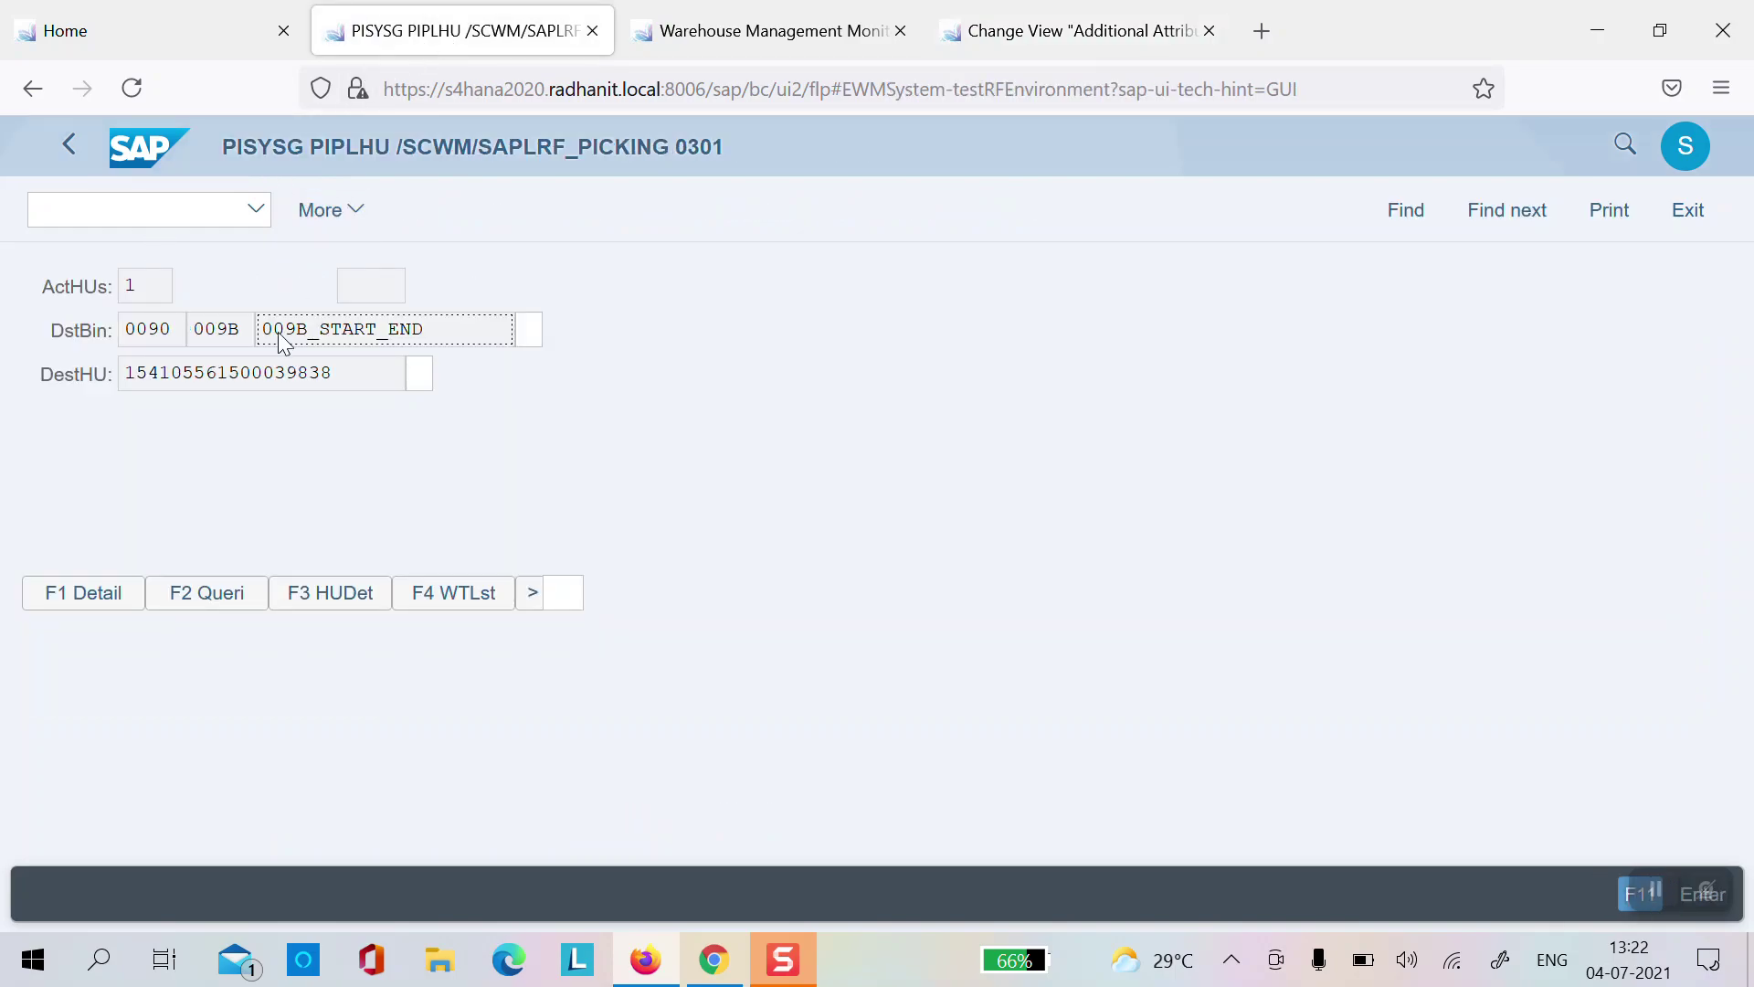
pyautogui.moveTo(265, 333); pyautogui.dragTo(436, 325)
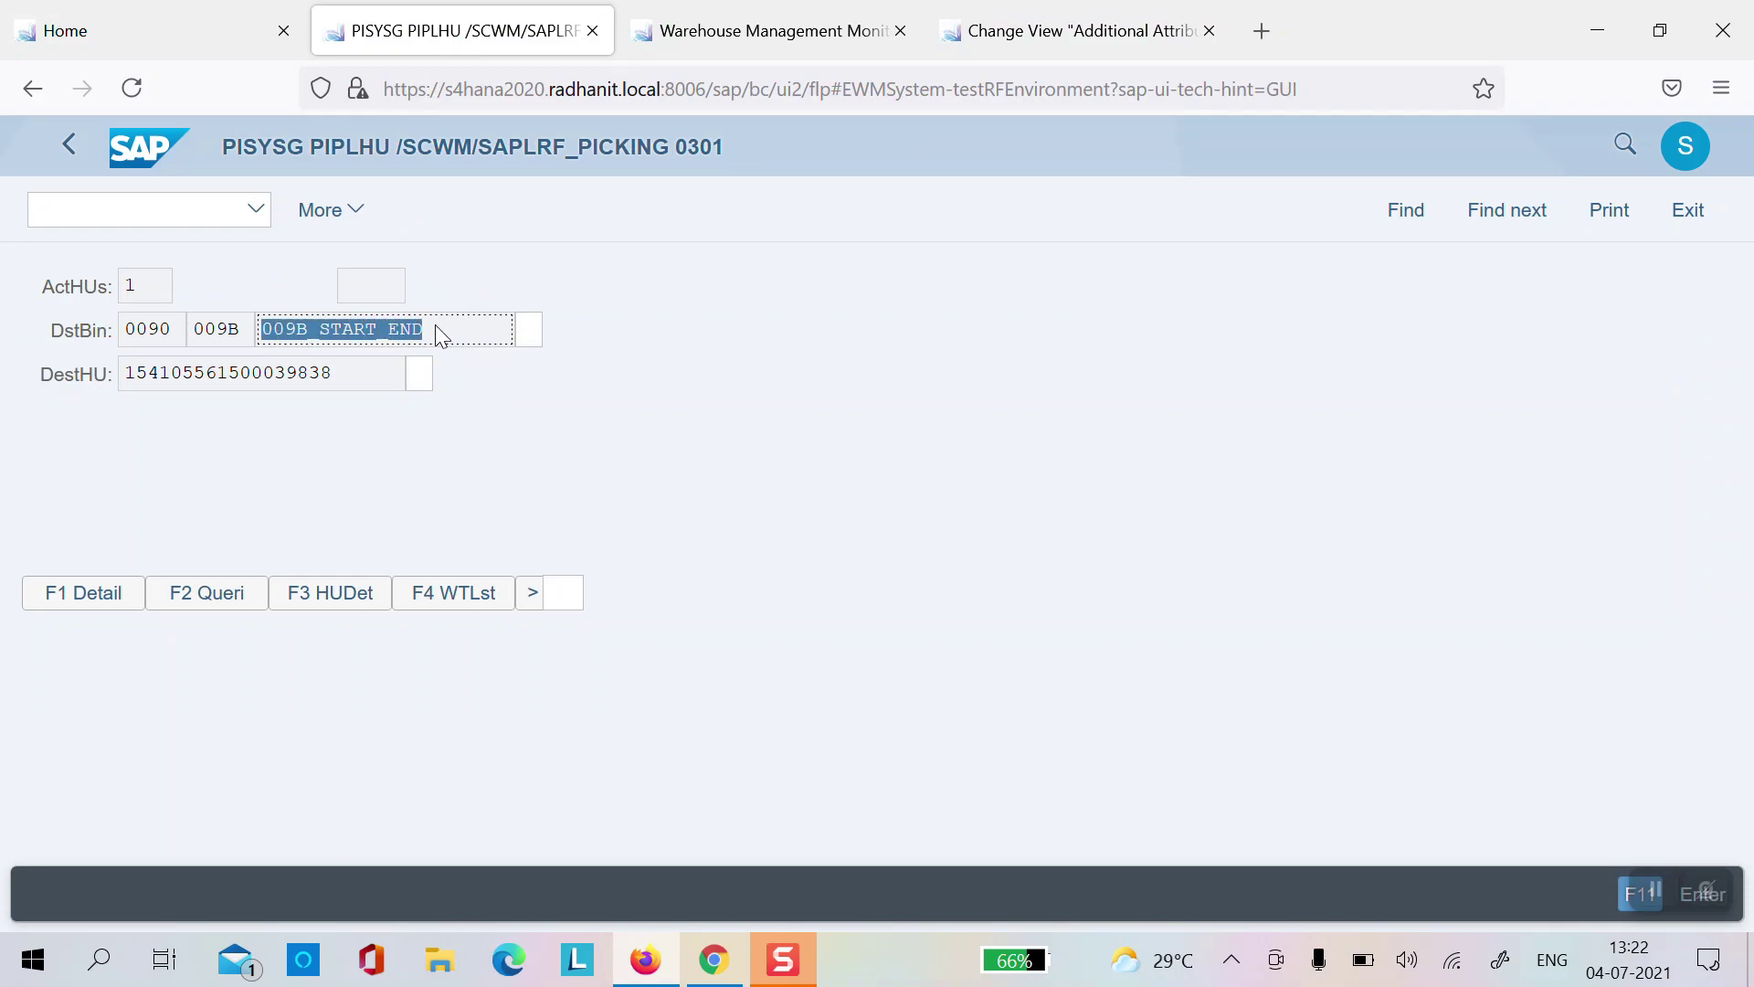
pyautogui.hotkey('ctrl', 'c')
pyautogui.press('Tab')
pyautogui.hotkey('ctrl', 'v')
pyautogui.press('Tab')
pyautogui.click(130, 373)
pyautogui.moveTo(128, 374); pyautogui.dragTo(343, 386)
pyautogui.hotkey('ctrl', 'c')
pyautogui.press('Tab')
pyautogui.hotkey('ctrl', 'v')
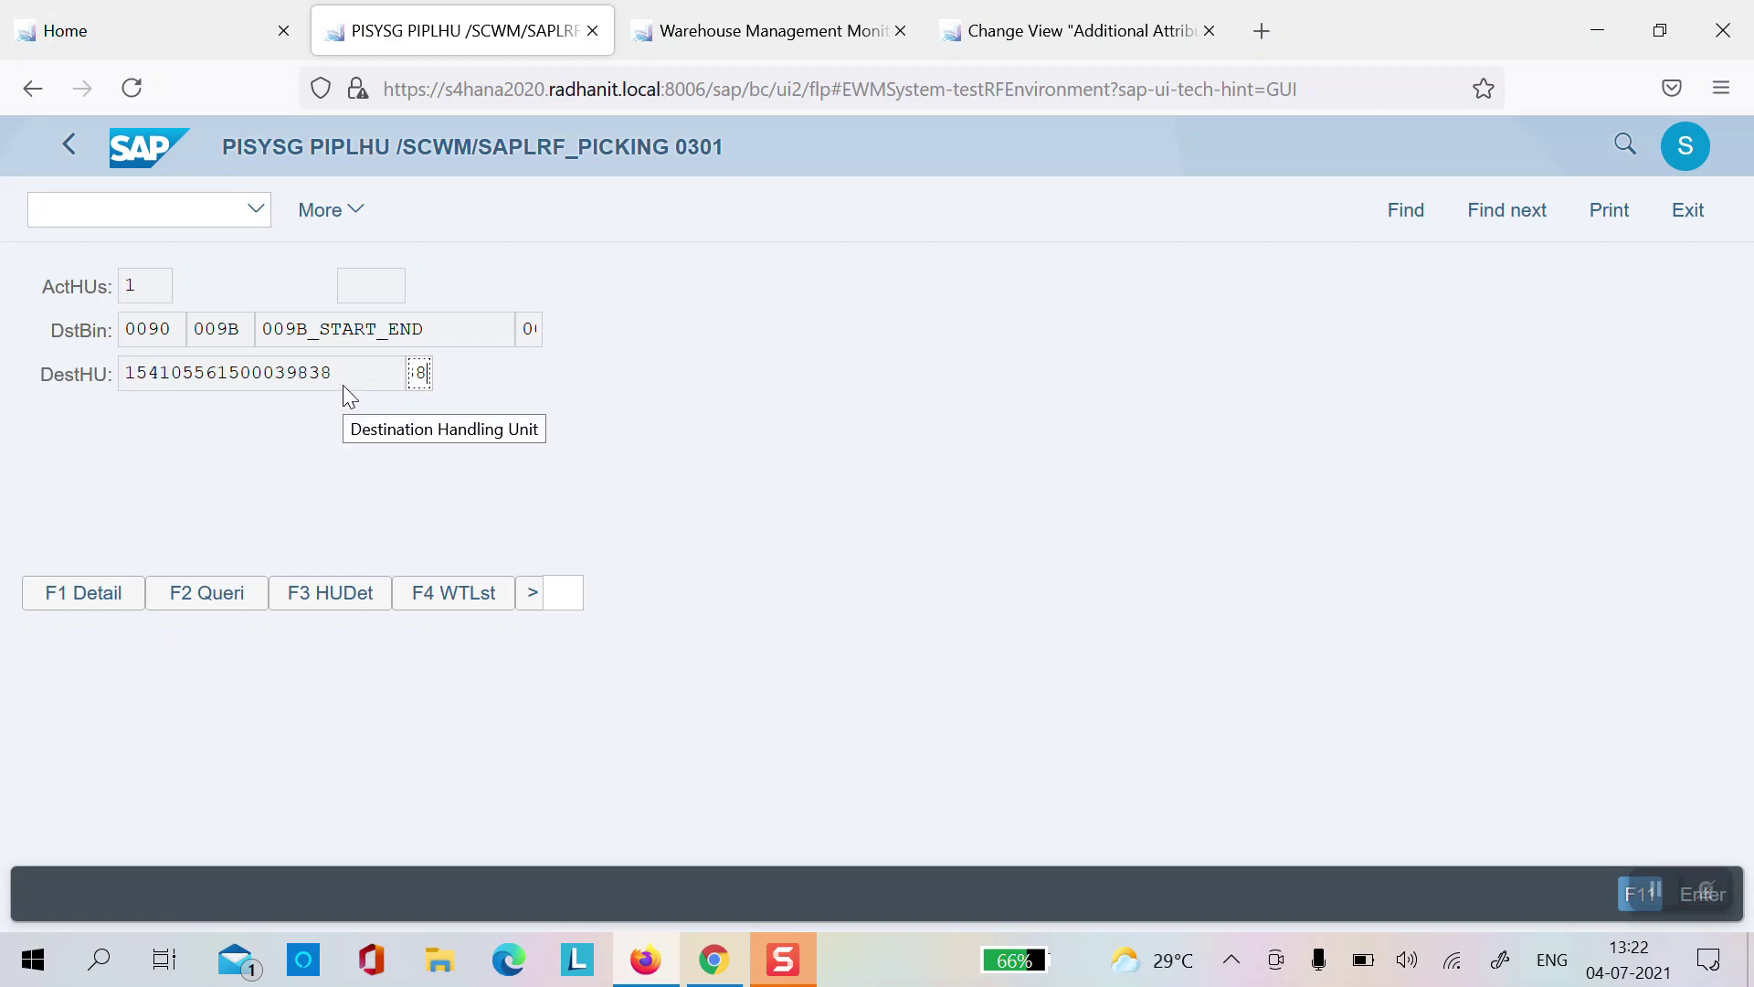
pyautogui.press('Return')
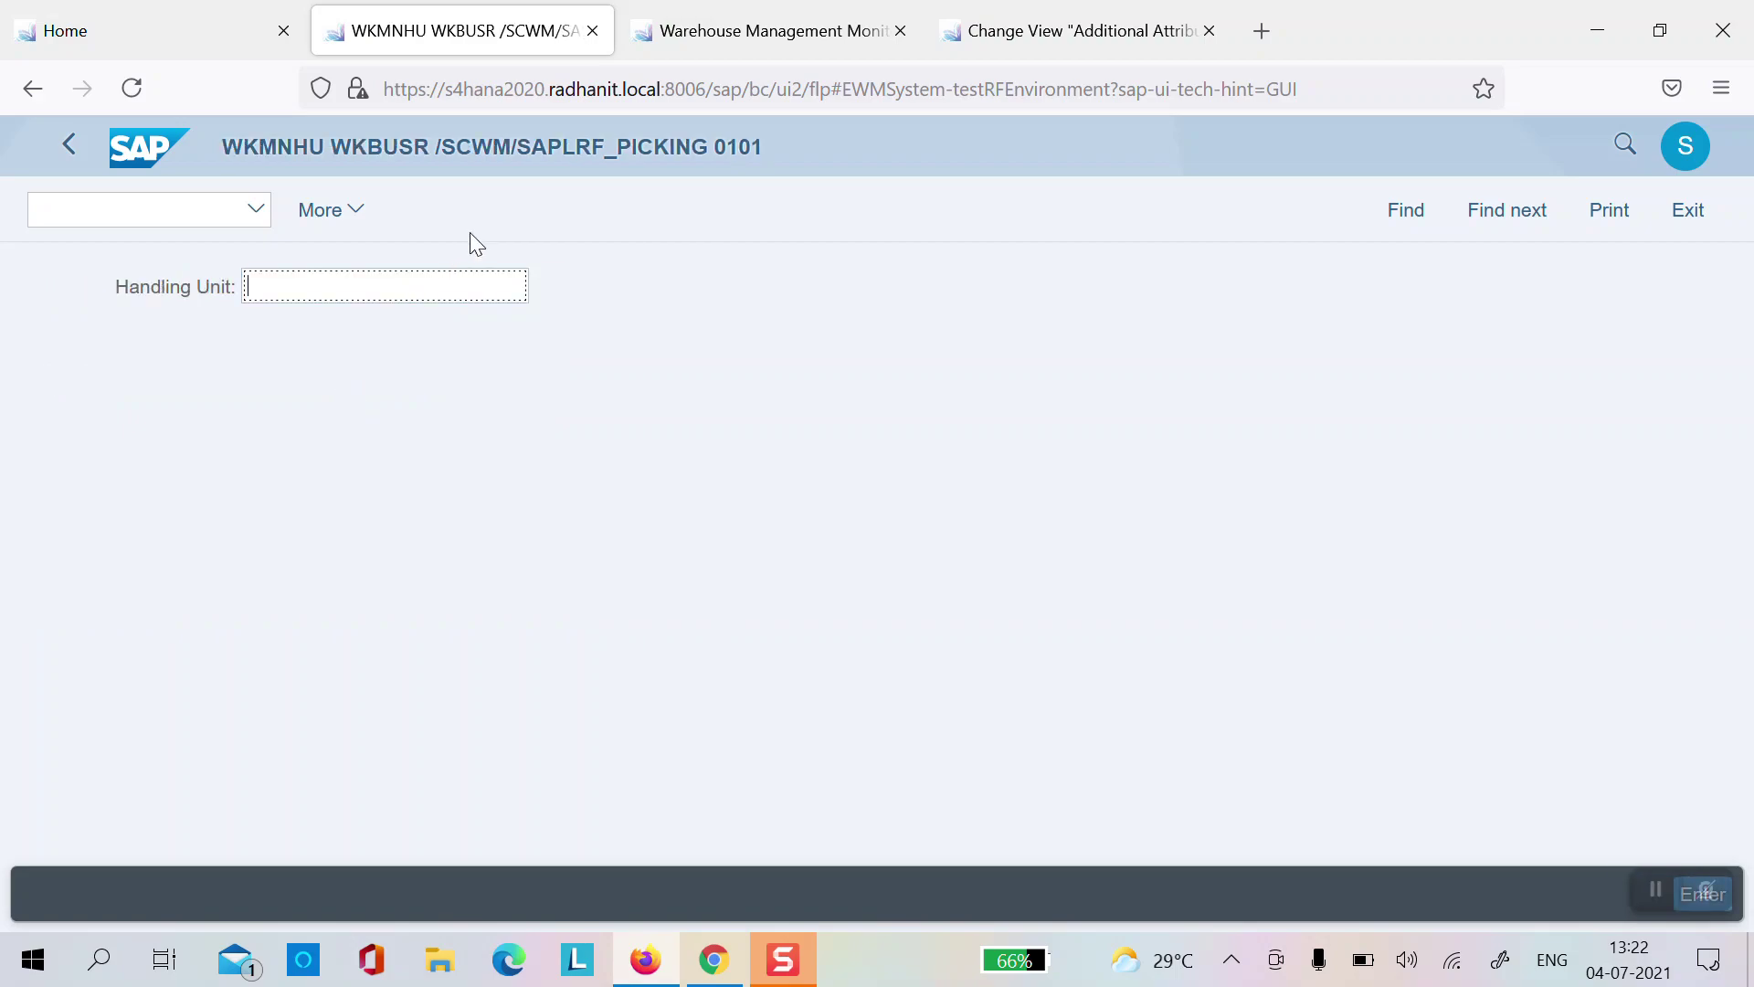
# Step: Close the 009B RF session and check the statuses of the 009C and 009D warehouse orders in the Warehouse Management Monitor
pyautogui.click(592, 29)
pyautogui.press('Return')
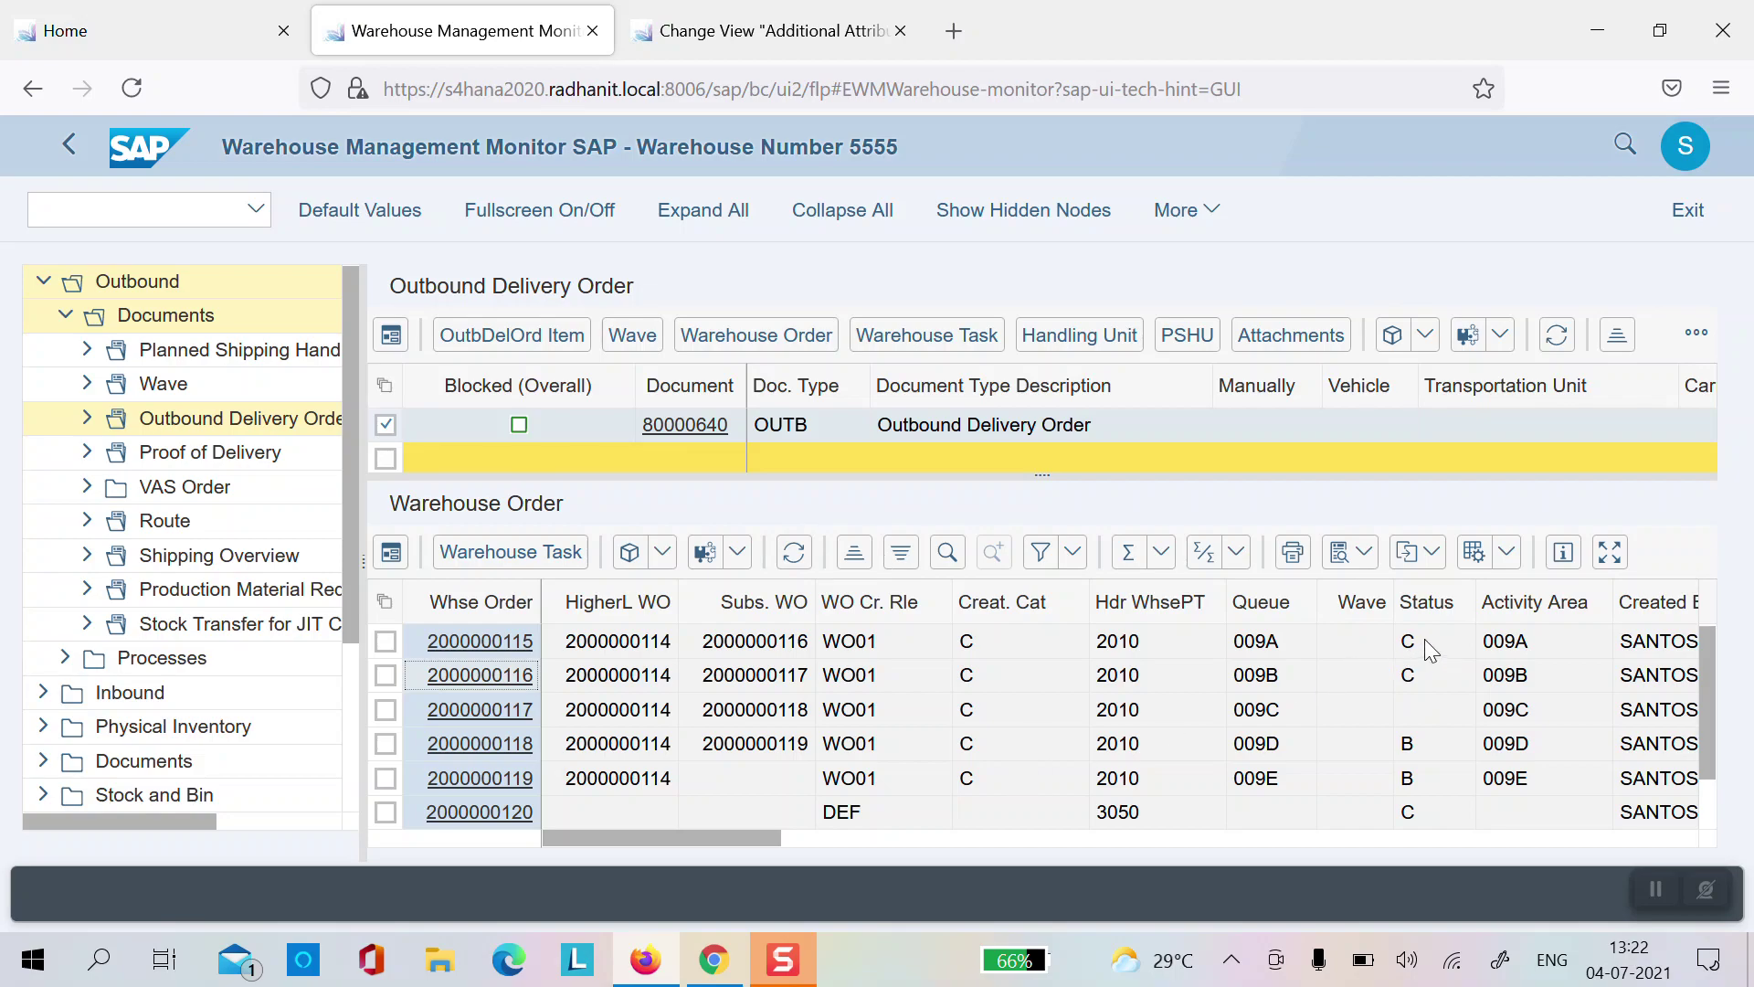
pyautogui.press('Down')
pyautogui.press('Down')
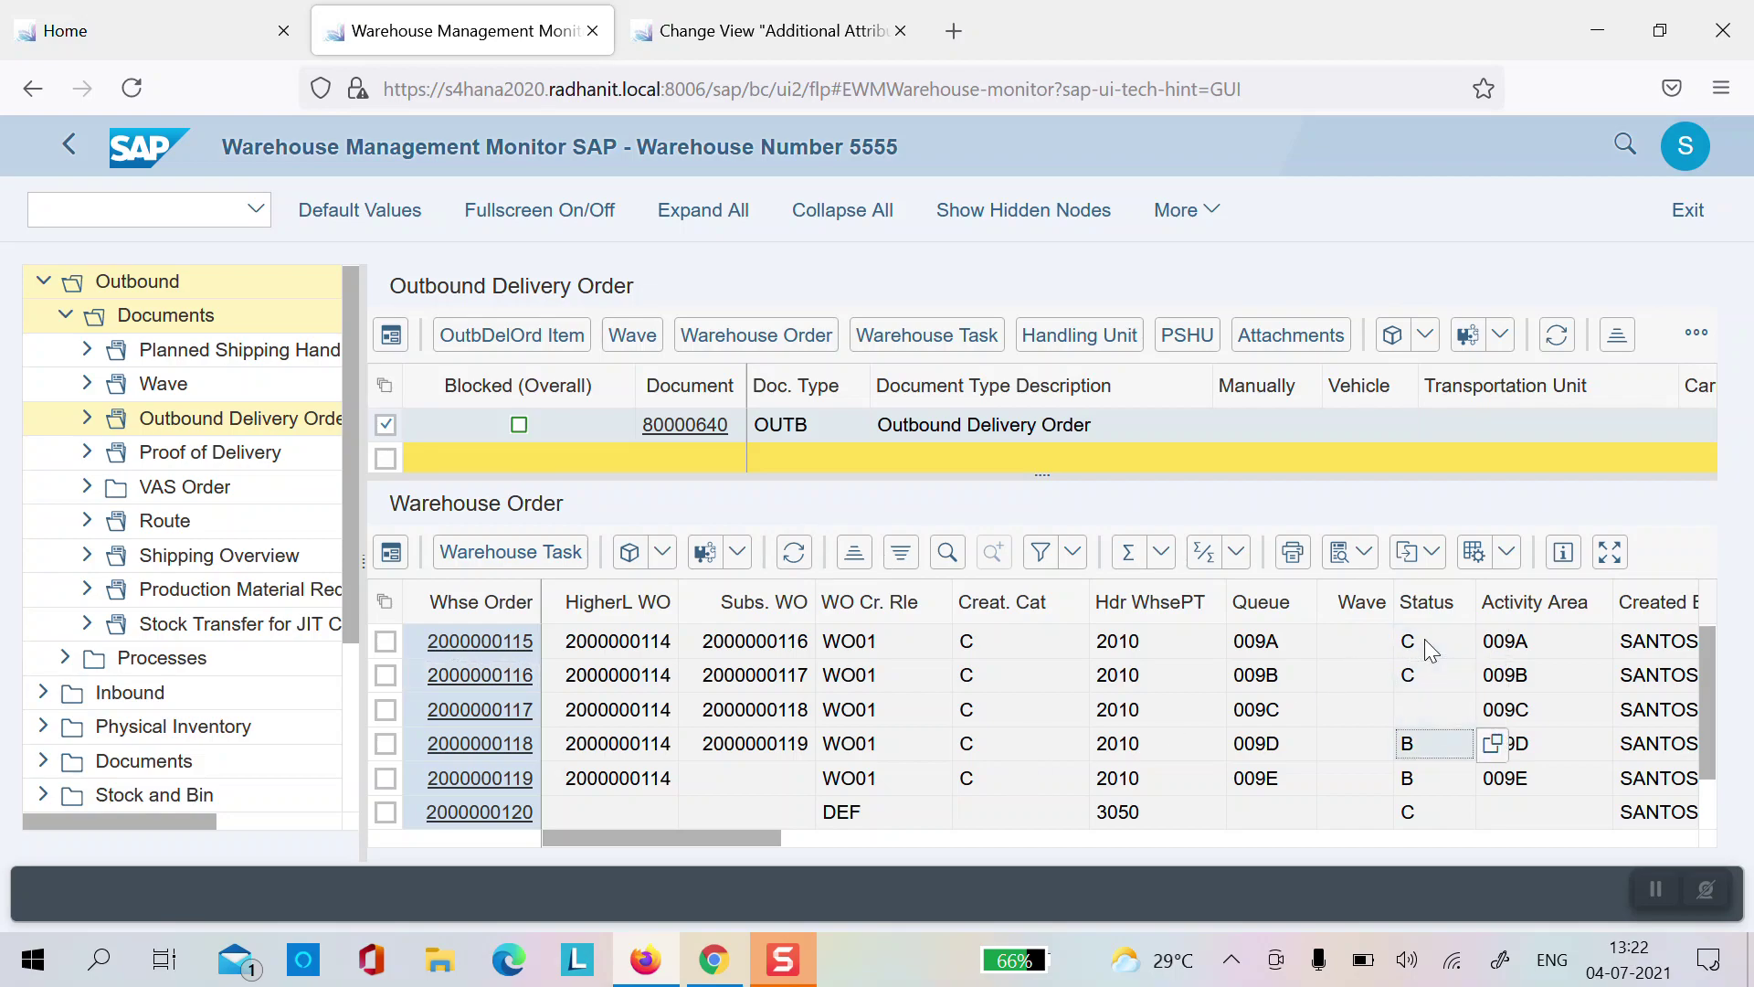
pyautogui.press('Up')
pyautogui.press('Left')
pyautogui.press('Left')
pyautogui.press('Left')
pyautogui.press('Left')
pyautogui.press('Left')
pyautogui.press('Left')
pyautogui.press('Left')
pyautogui.press('Left')
pyautogui.press('Left')
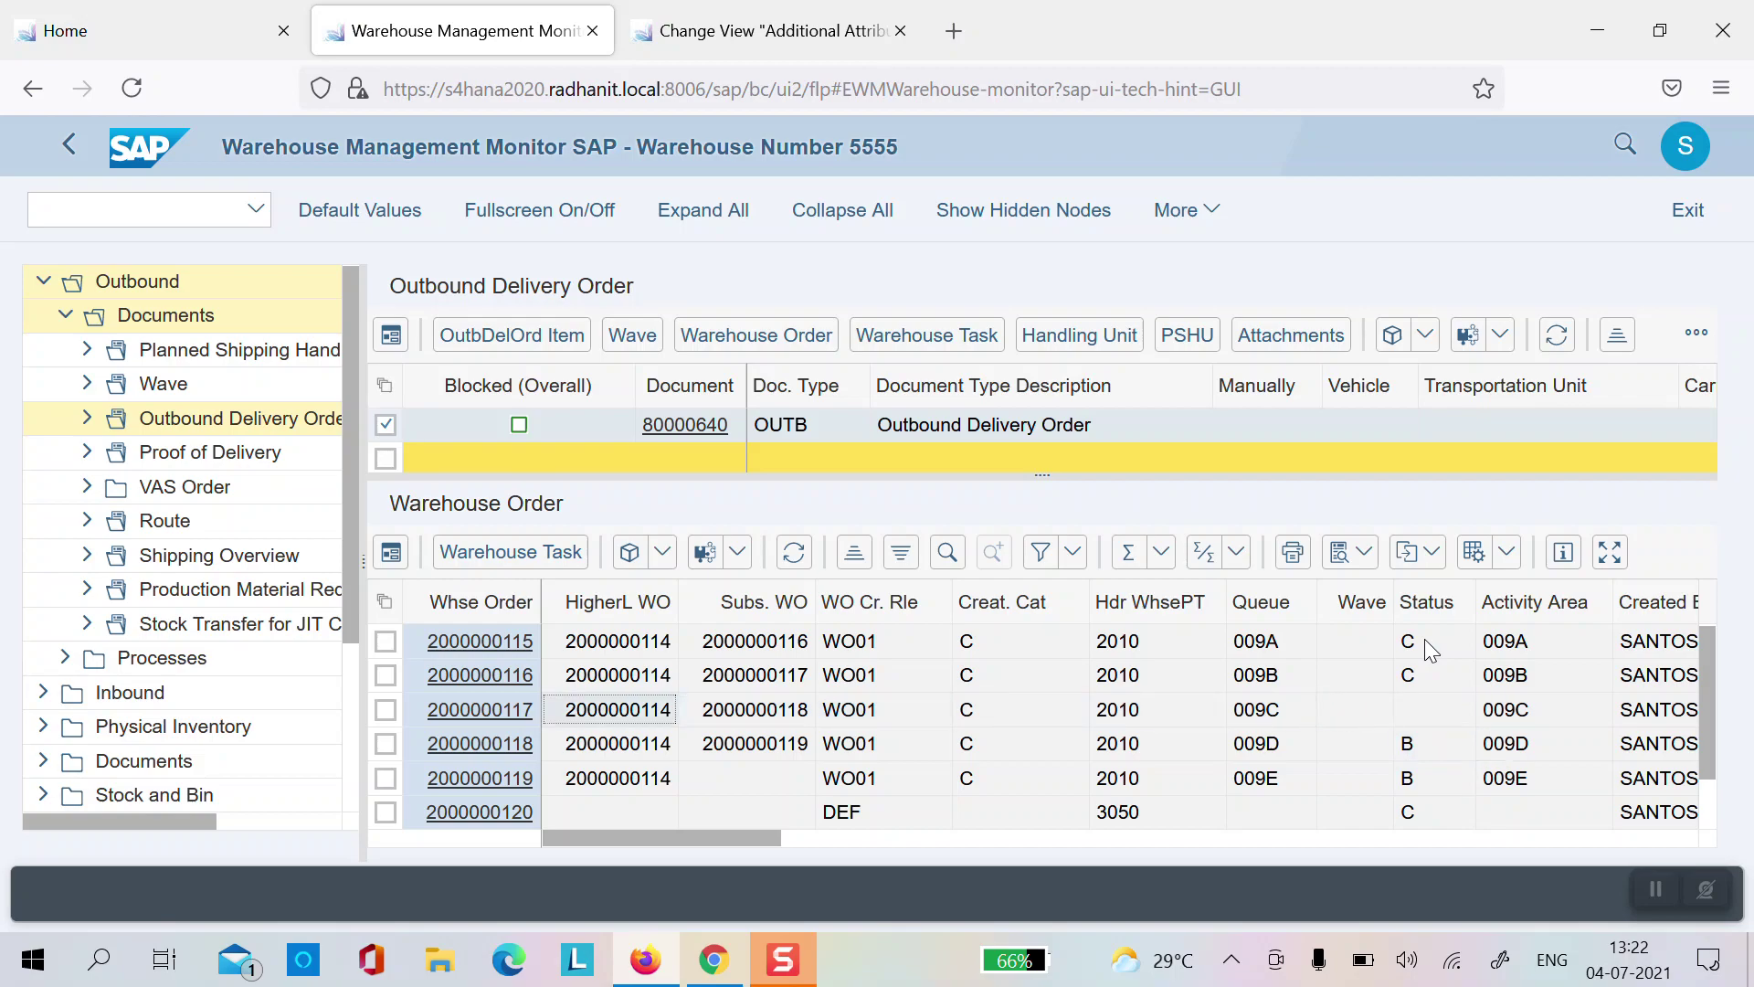
# Step: Open a new RF test environment session and enter warehouse number 5555 for the logon
pyautogui.hotkey('ctrl', 'pageup')
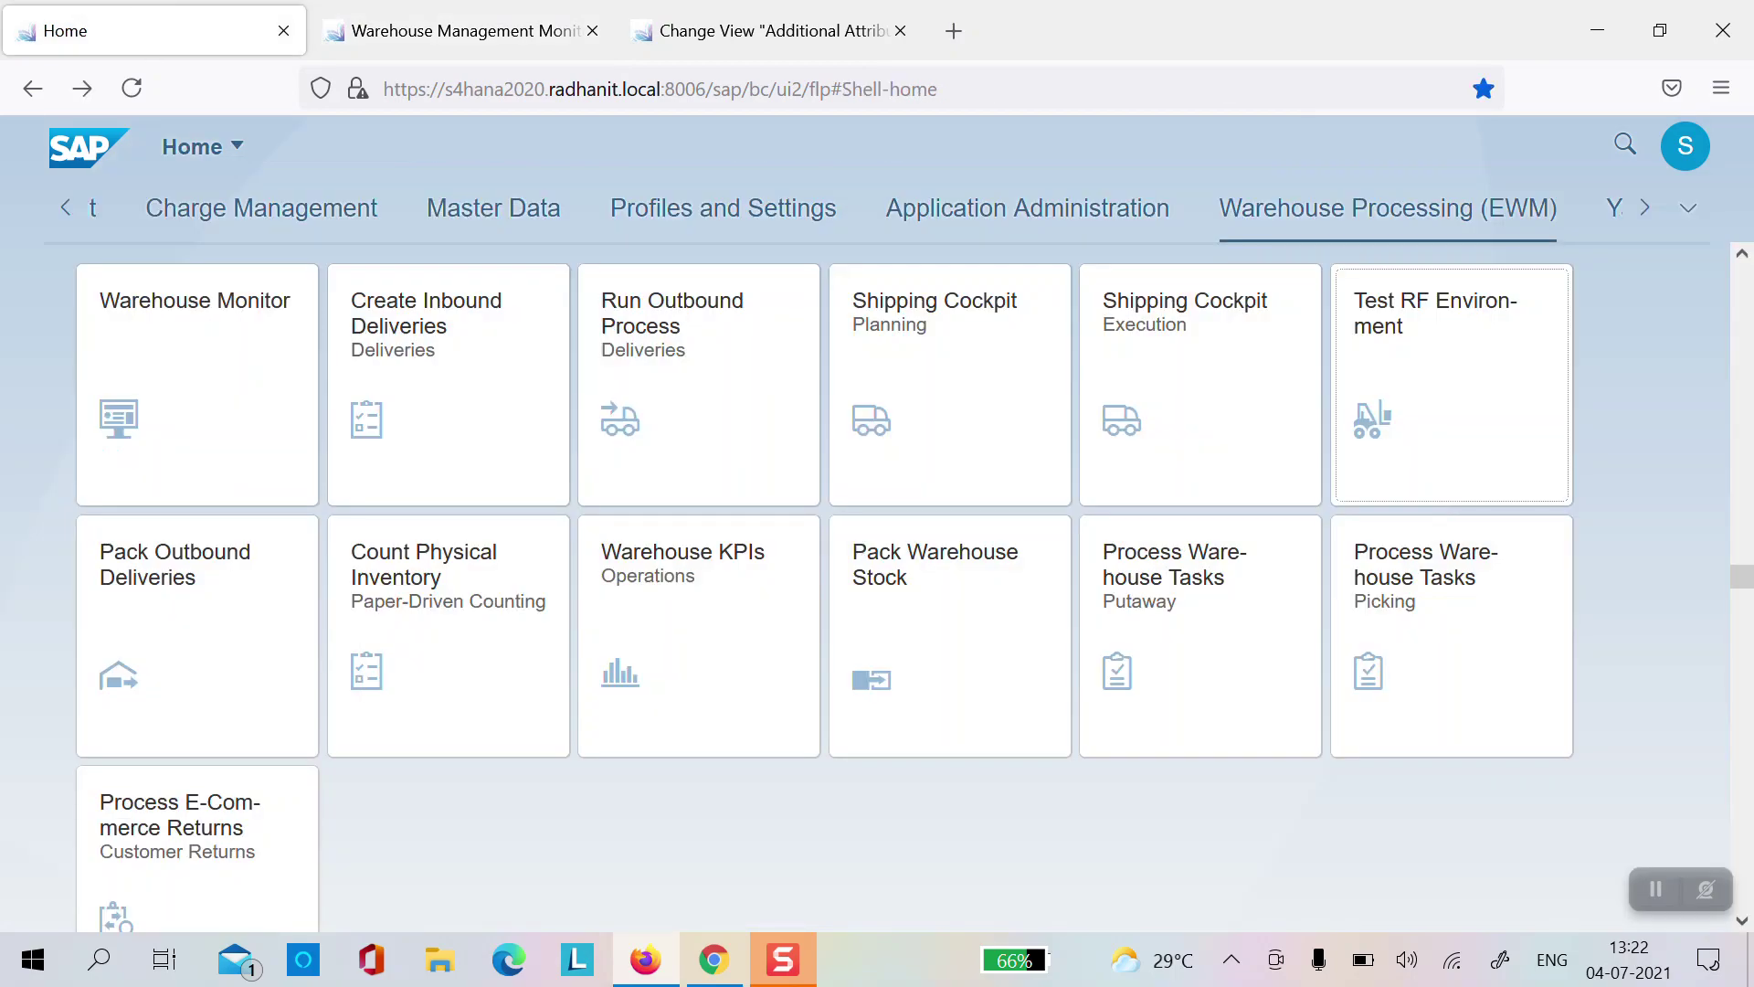
pyautogui.press('Return')
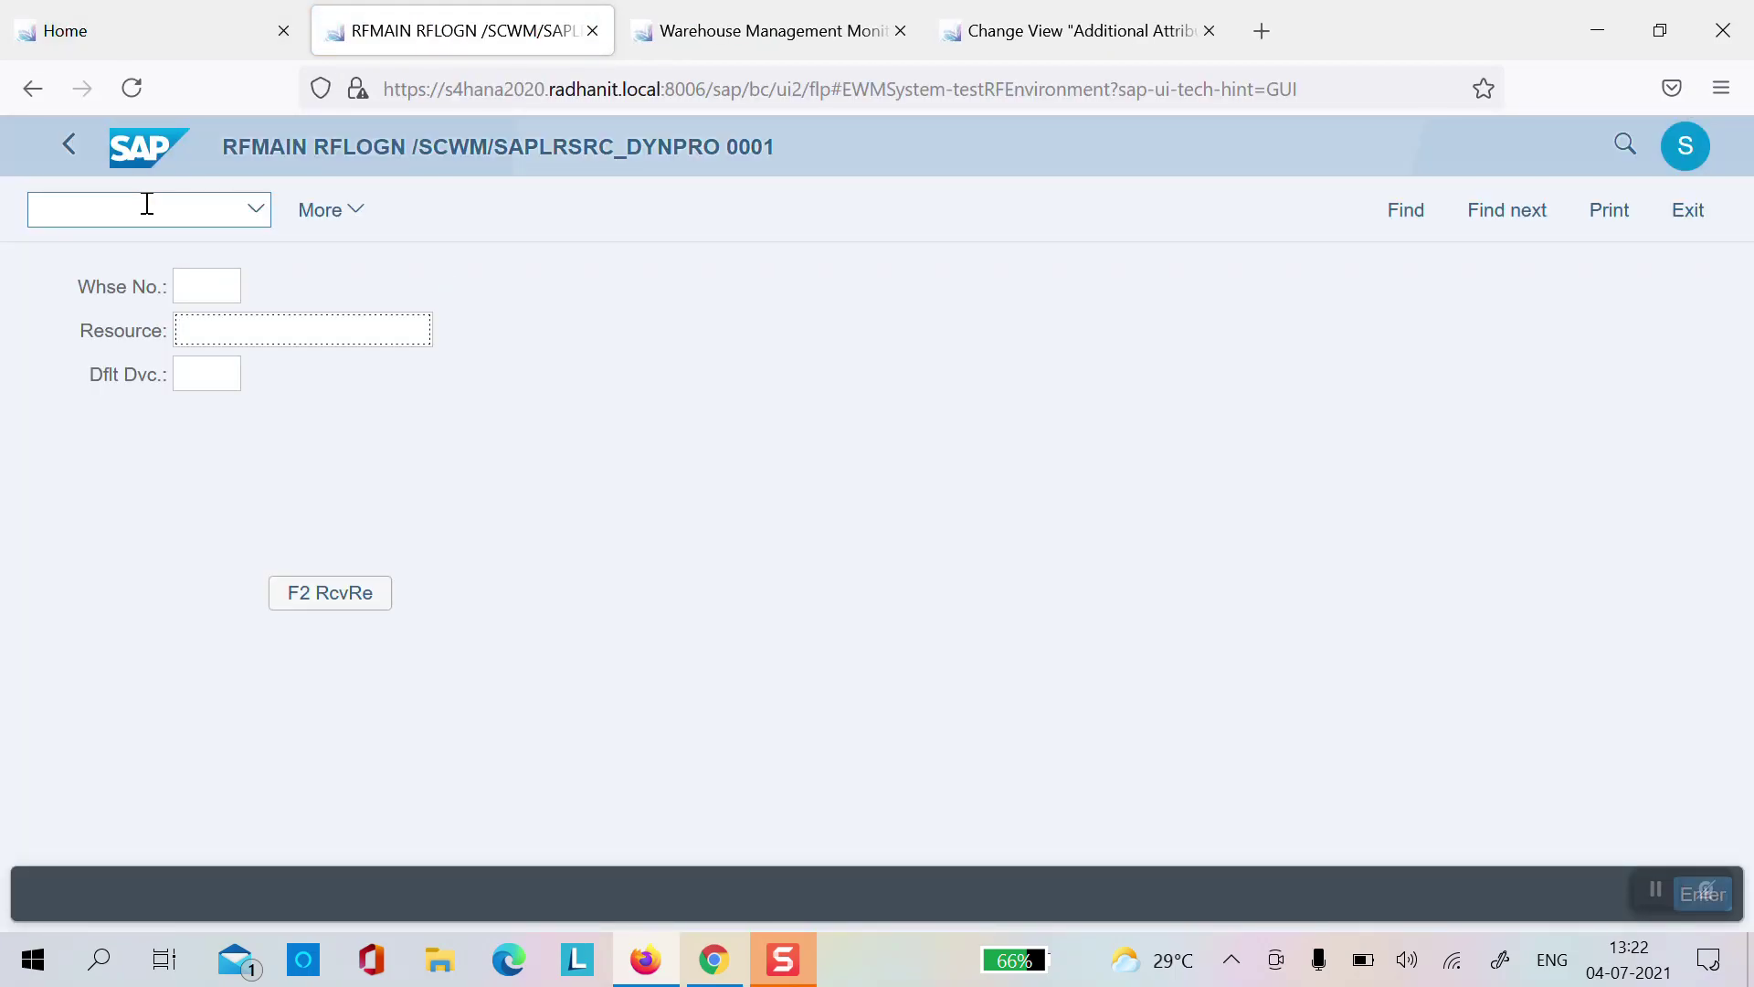
pyautogui.click(198, 275)
pyautogui.write('555')
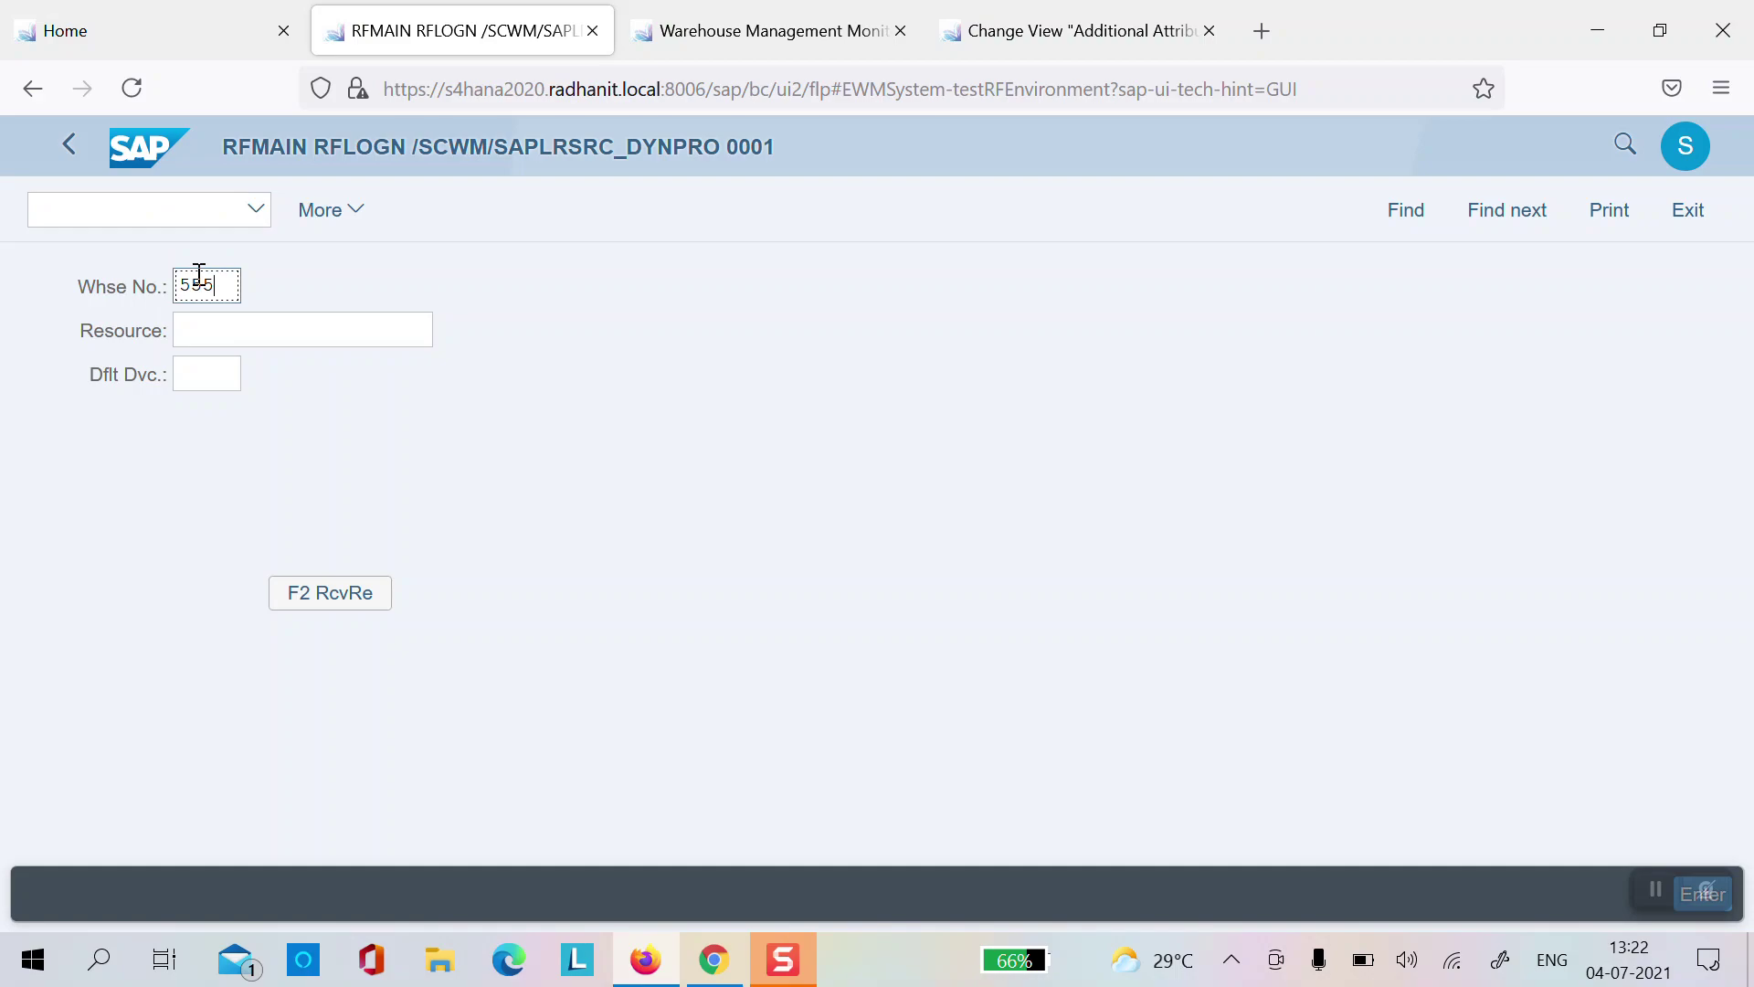
pyautogui.write('5')
pyautogui.press('Tab')
# Step: Set the resource to 009C_PICKER and log on to the RF session
pyautogui.click(228, 329)
pyautogui.click(271, 365)
pyautogui.click(257, 338)
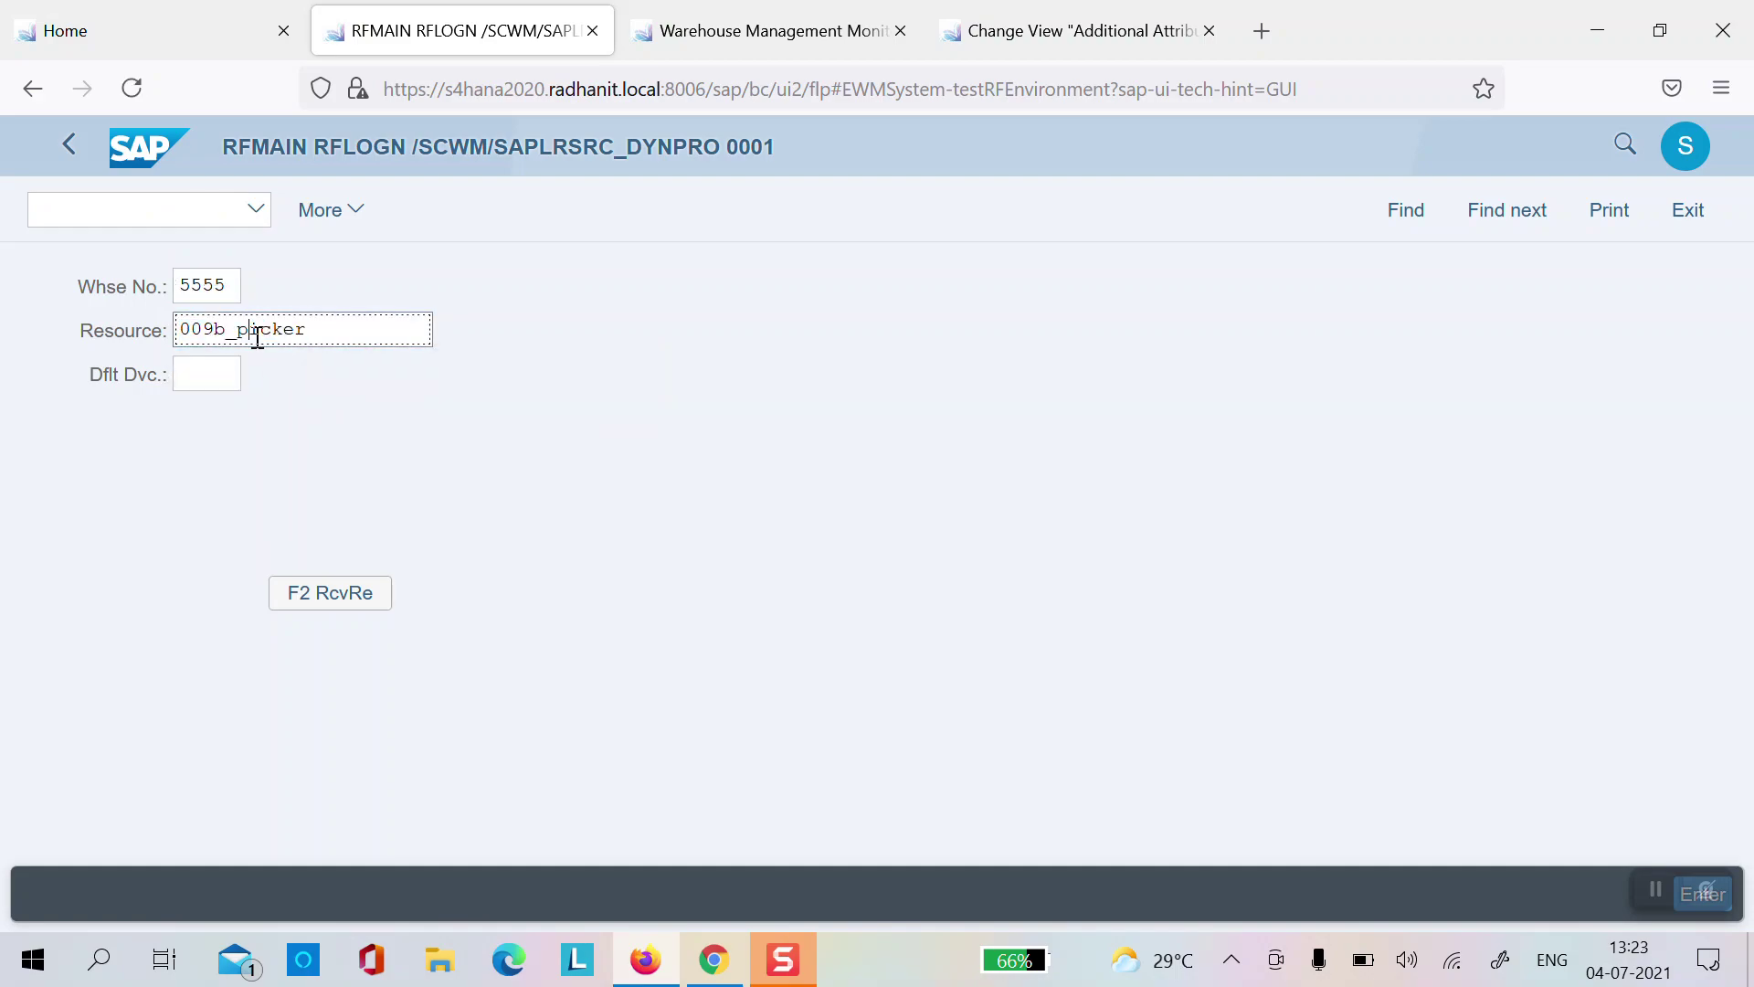
pyautogui.press('BackSpace')
pyautogui.write('c')
pyautogui.press('Return')
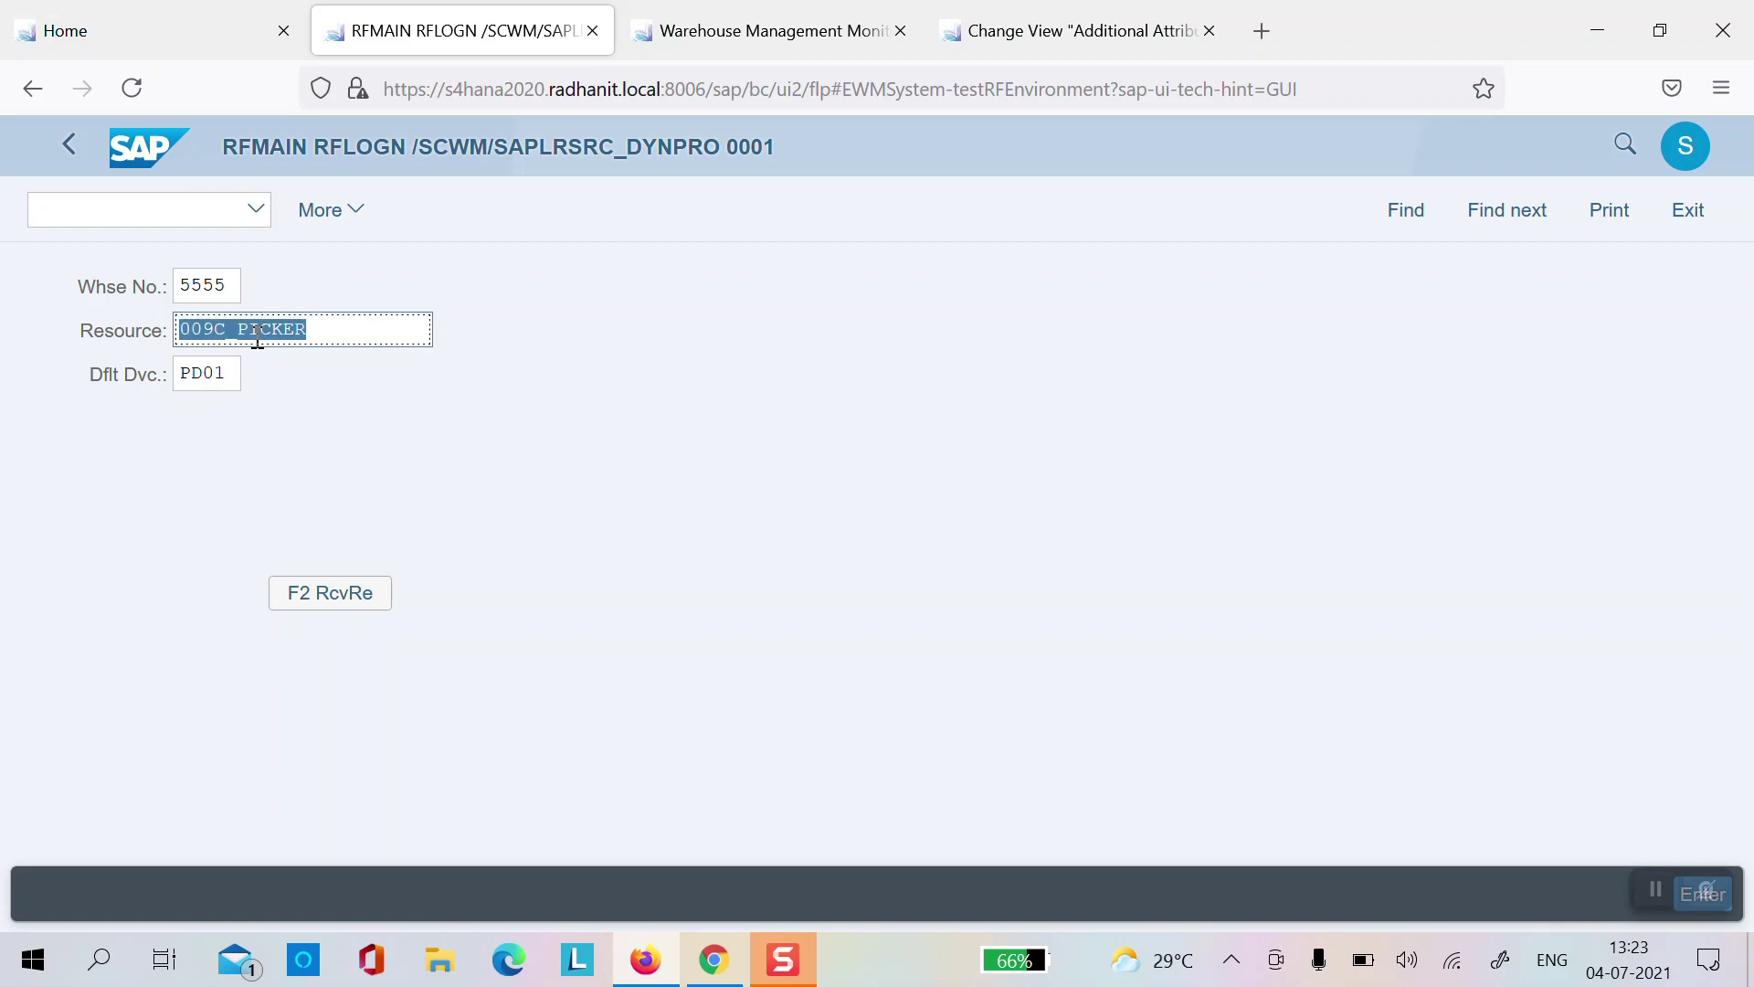
pyautogui.press('Return')
pyautogui.click(305, 345)
pyautogui.click(414, 344)
pyautogui.press('Down')
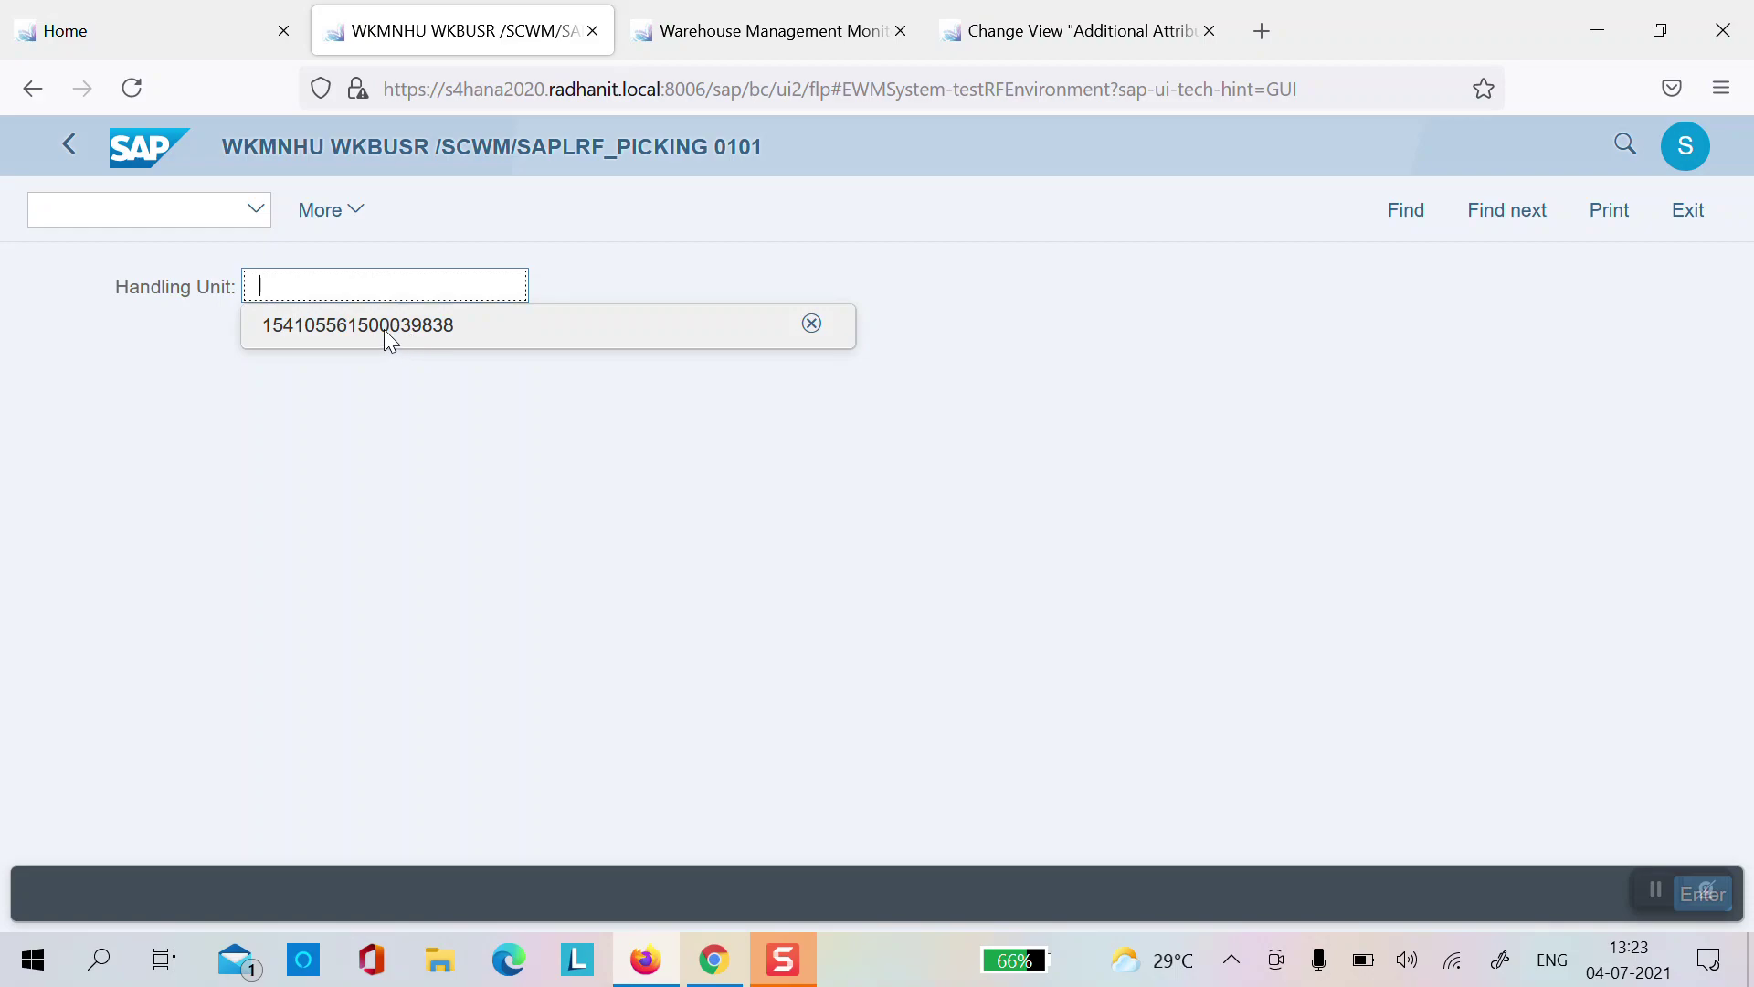
pyautogui.click(390, 340)
pyautogui.press('Return')
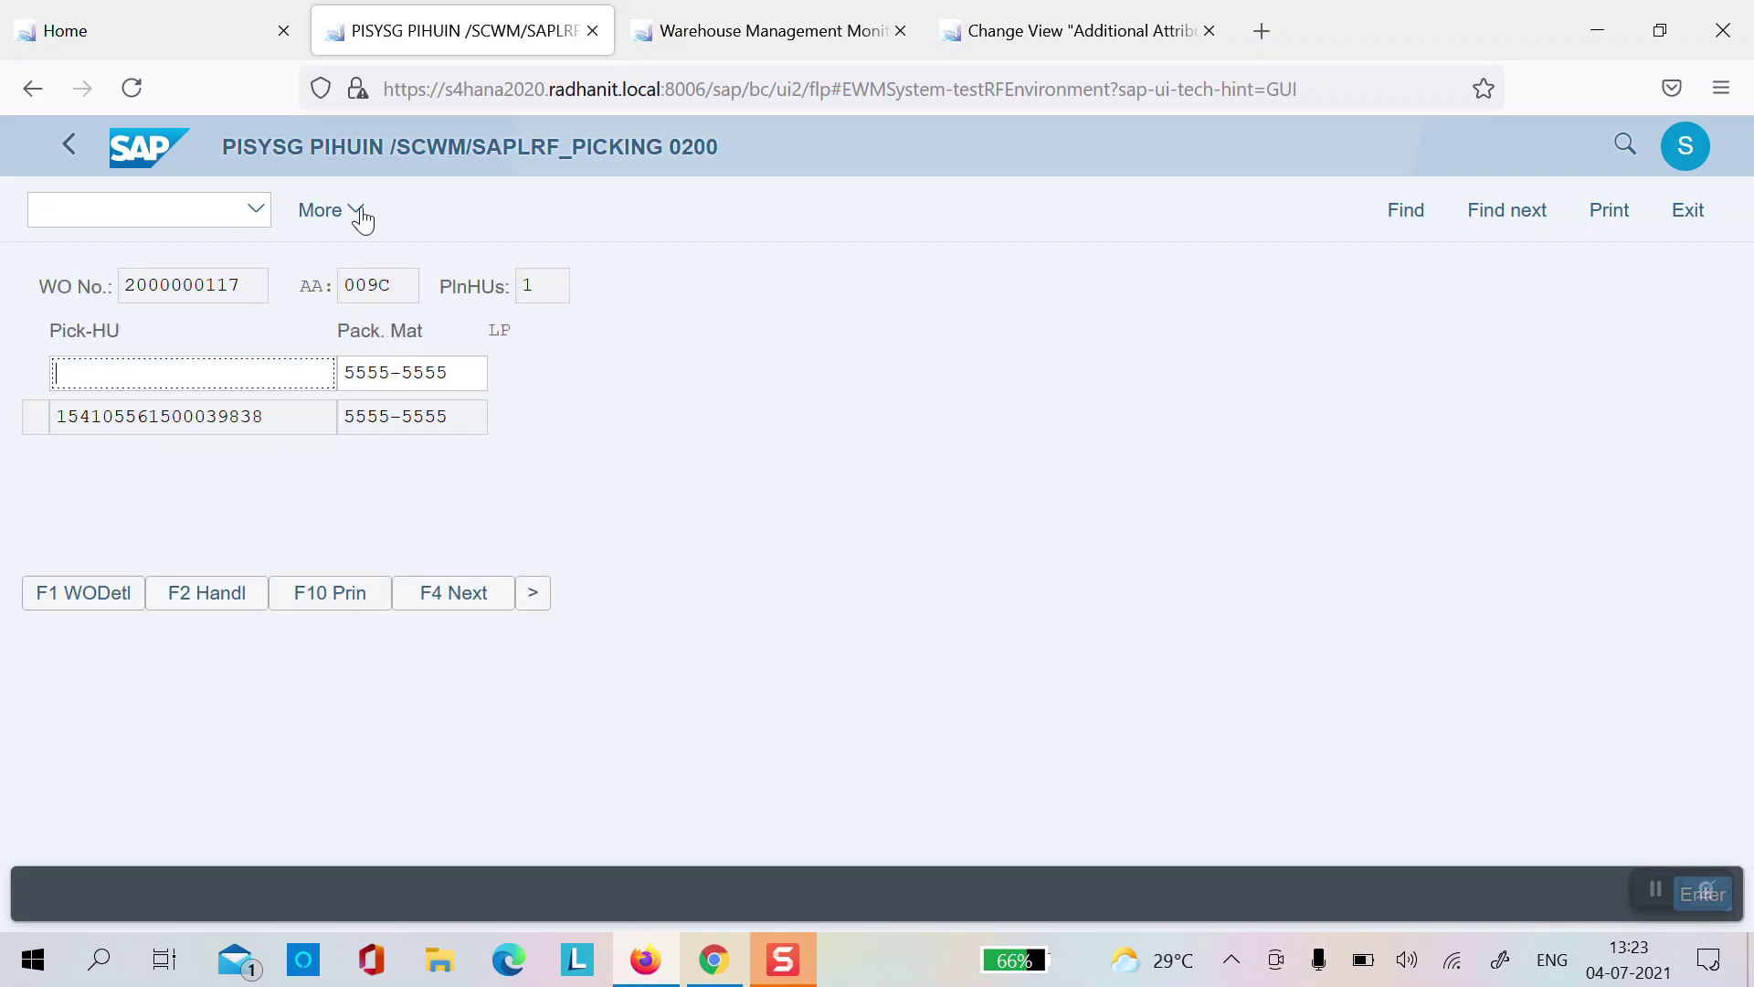
# Step: Continue past the pick handling unit screen of the 009C warehouse order and verify source bin 009C-03-01-01
pyautogui.click(457, 596)
pyautogui.click(102, 291)
pyautogui.moveTo(101, 289); pyautogui.dragTo(268, 288)
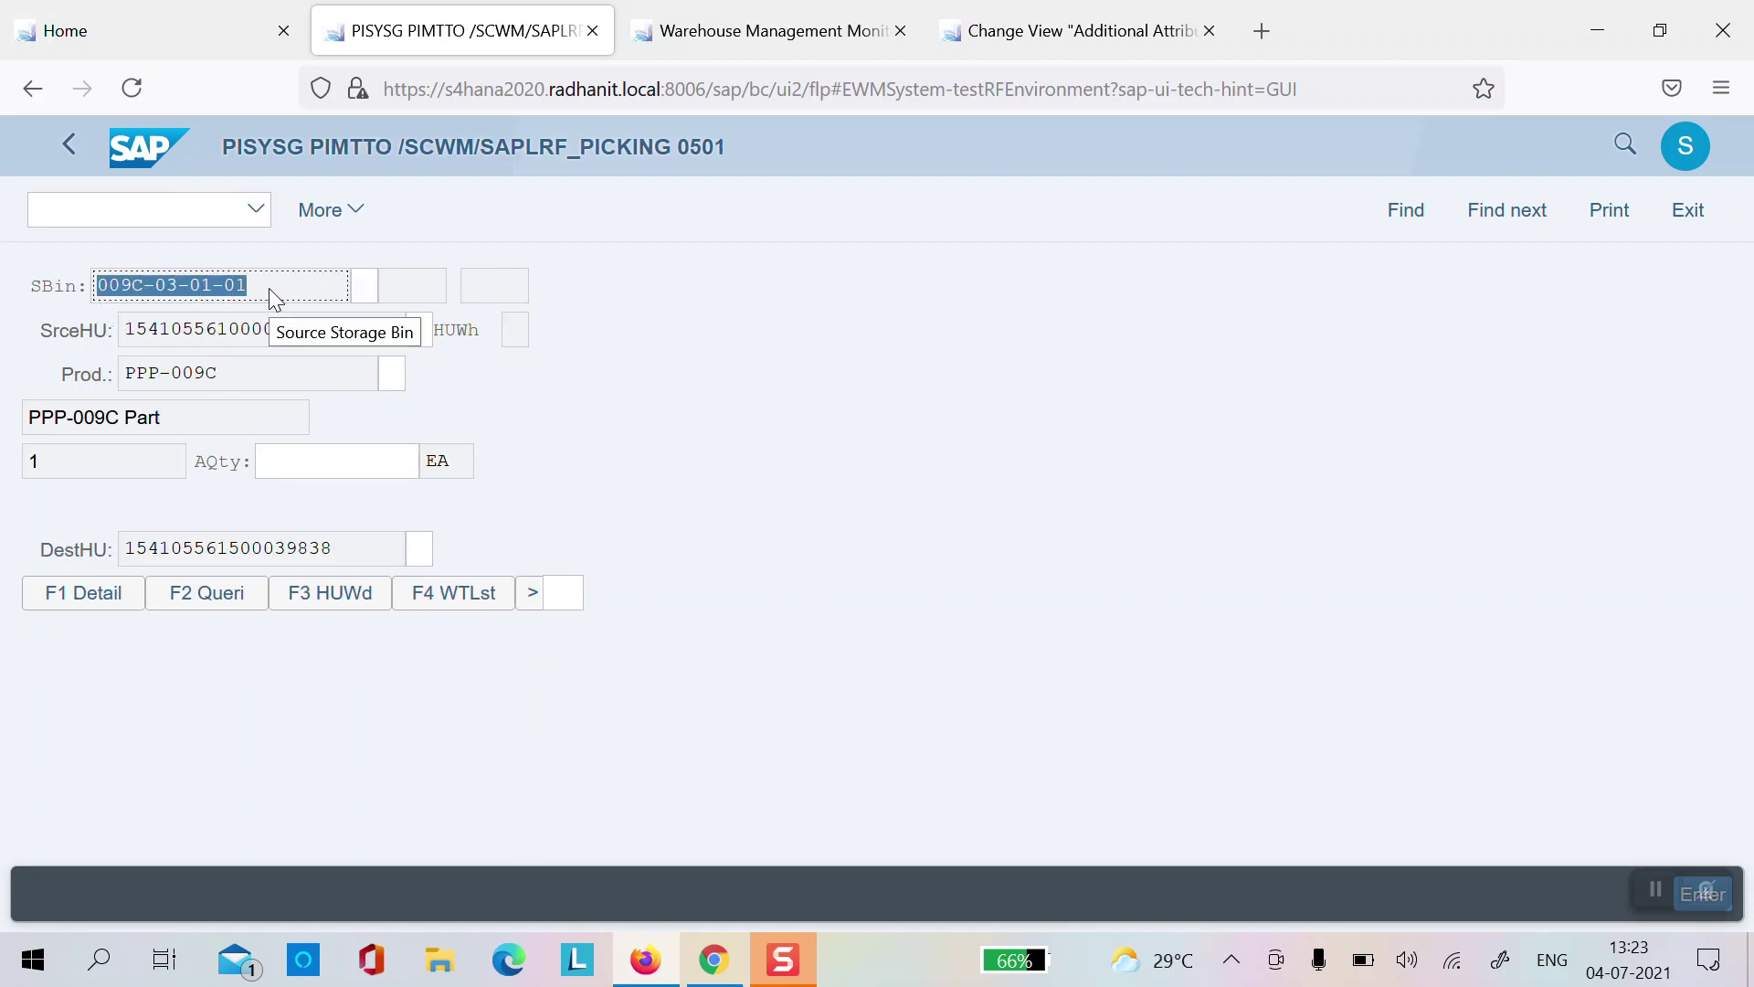
pyautogui.hotkey('ctrl', 'c')
pyautogui.press('Tab')
pyautogui.hotkey('ctrl', 'v')
pyautogui.press('Tab')
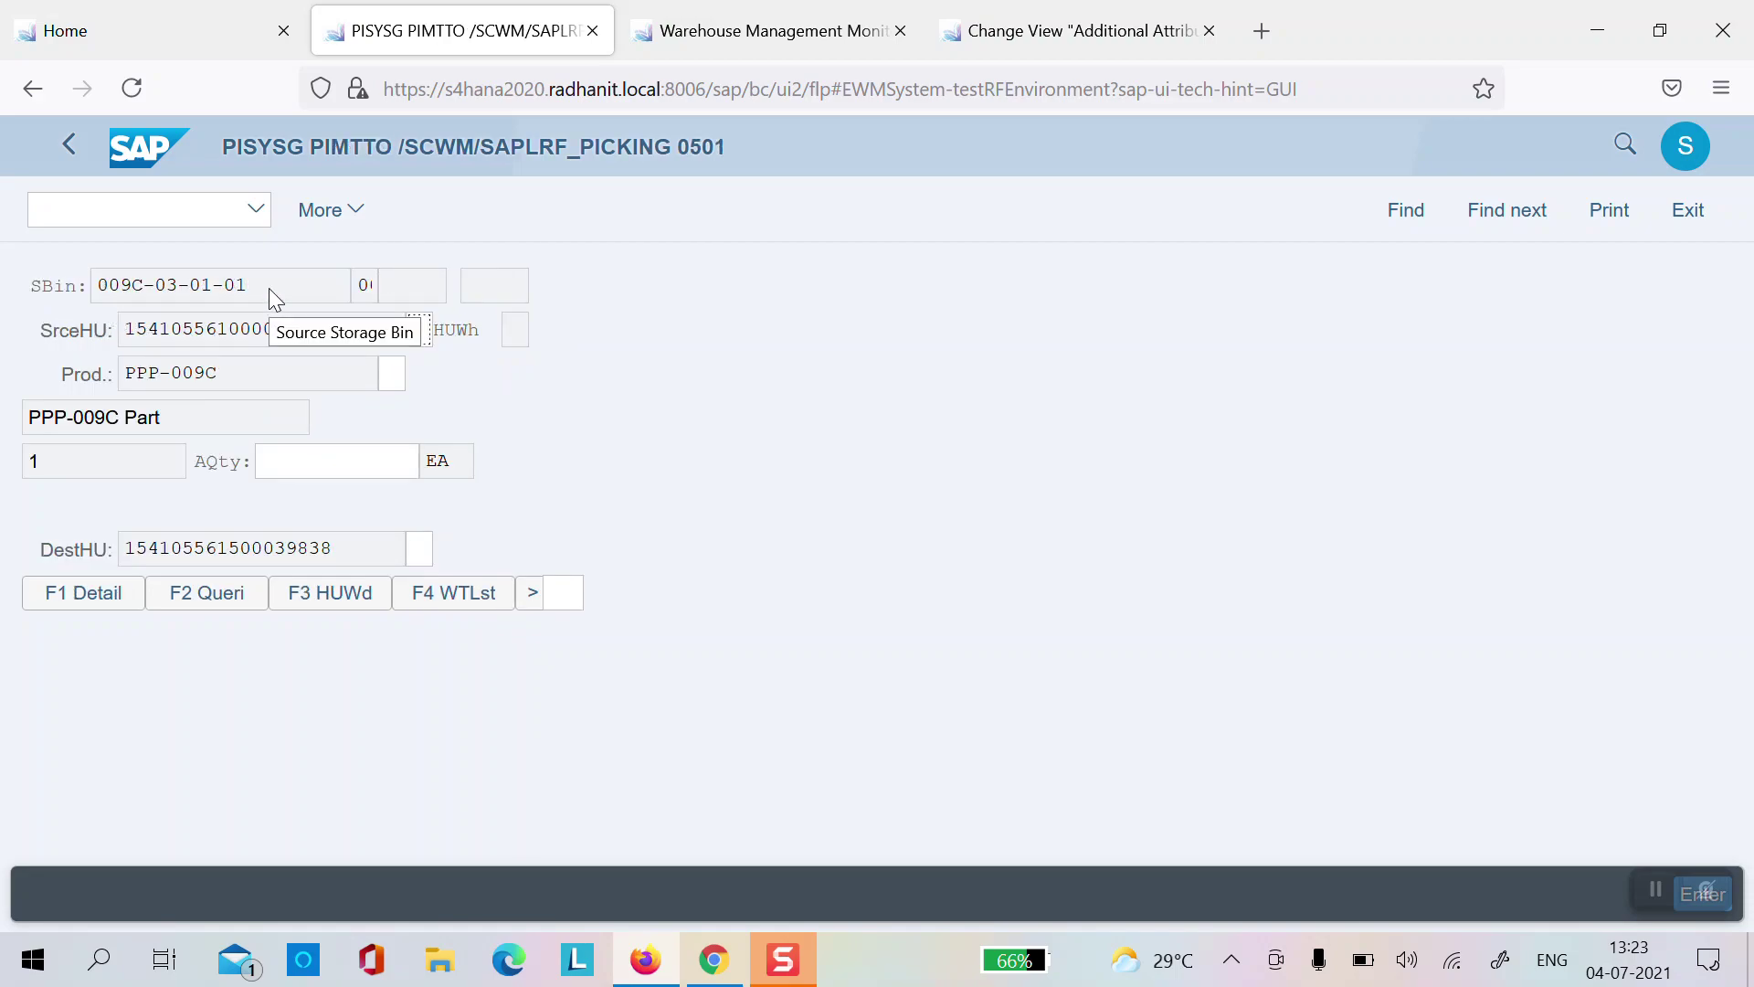
pyautogui.doubleClick(128, 331)
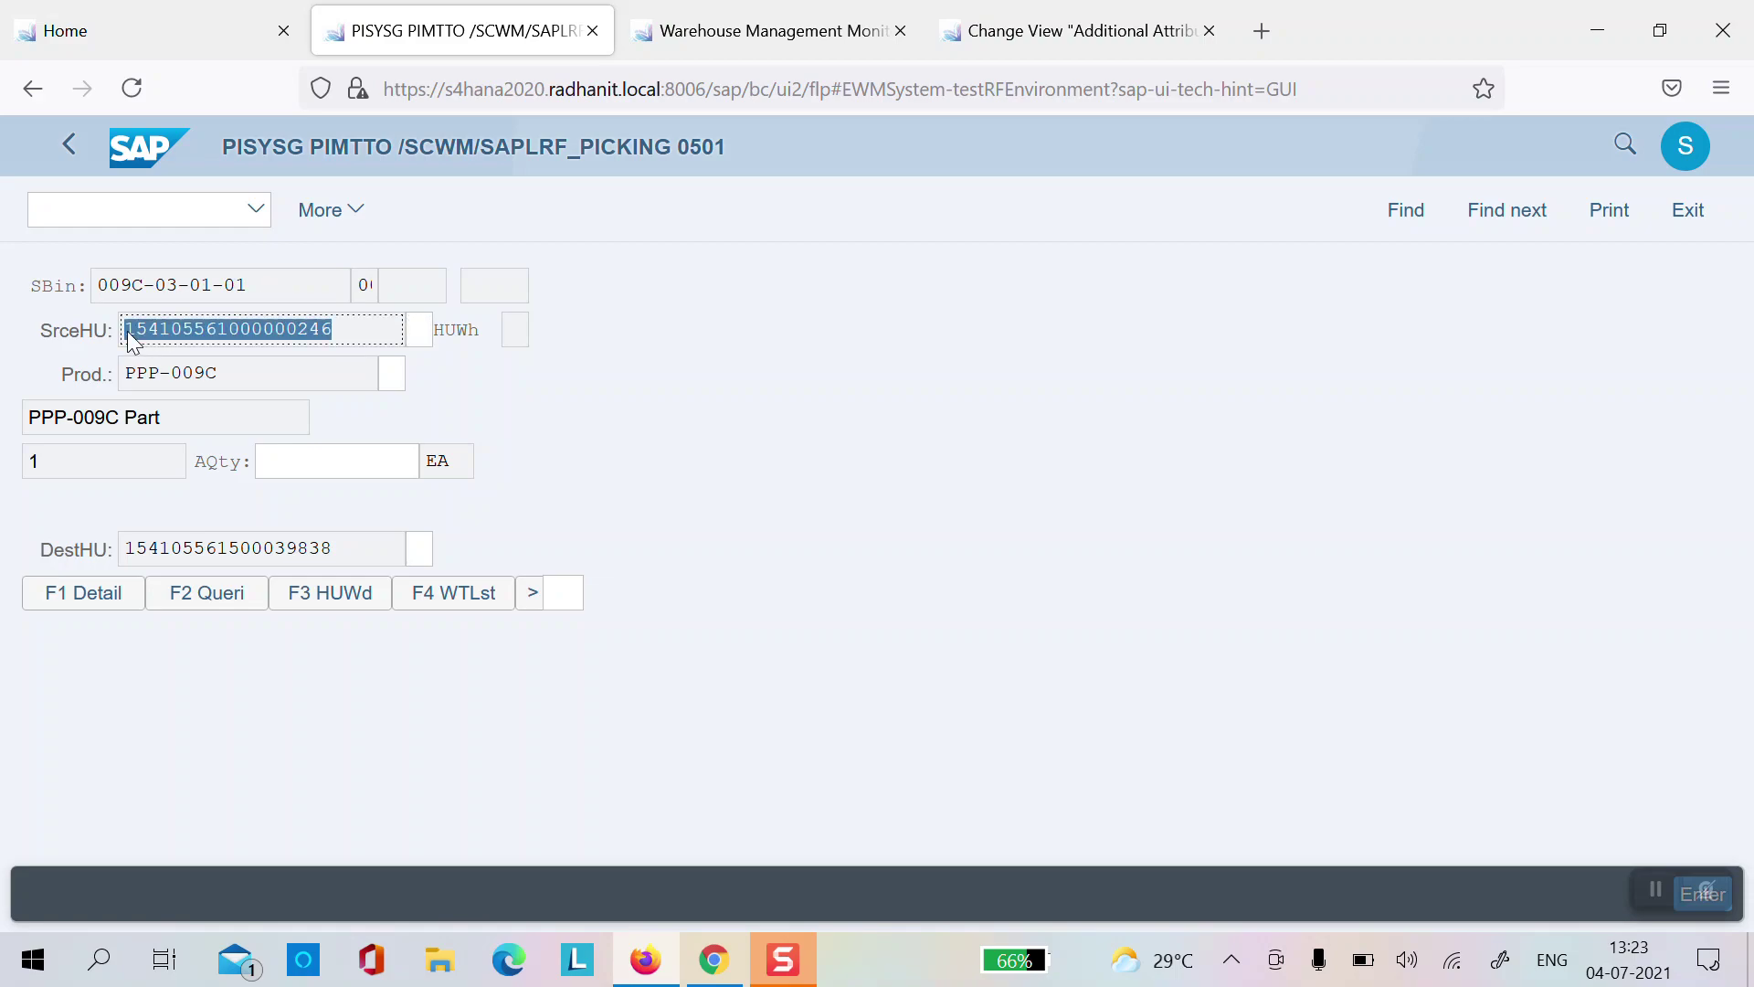
pyautogui.press('F2')
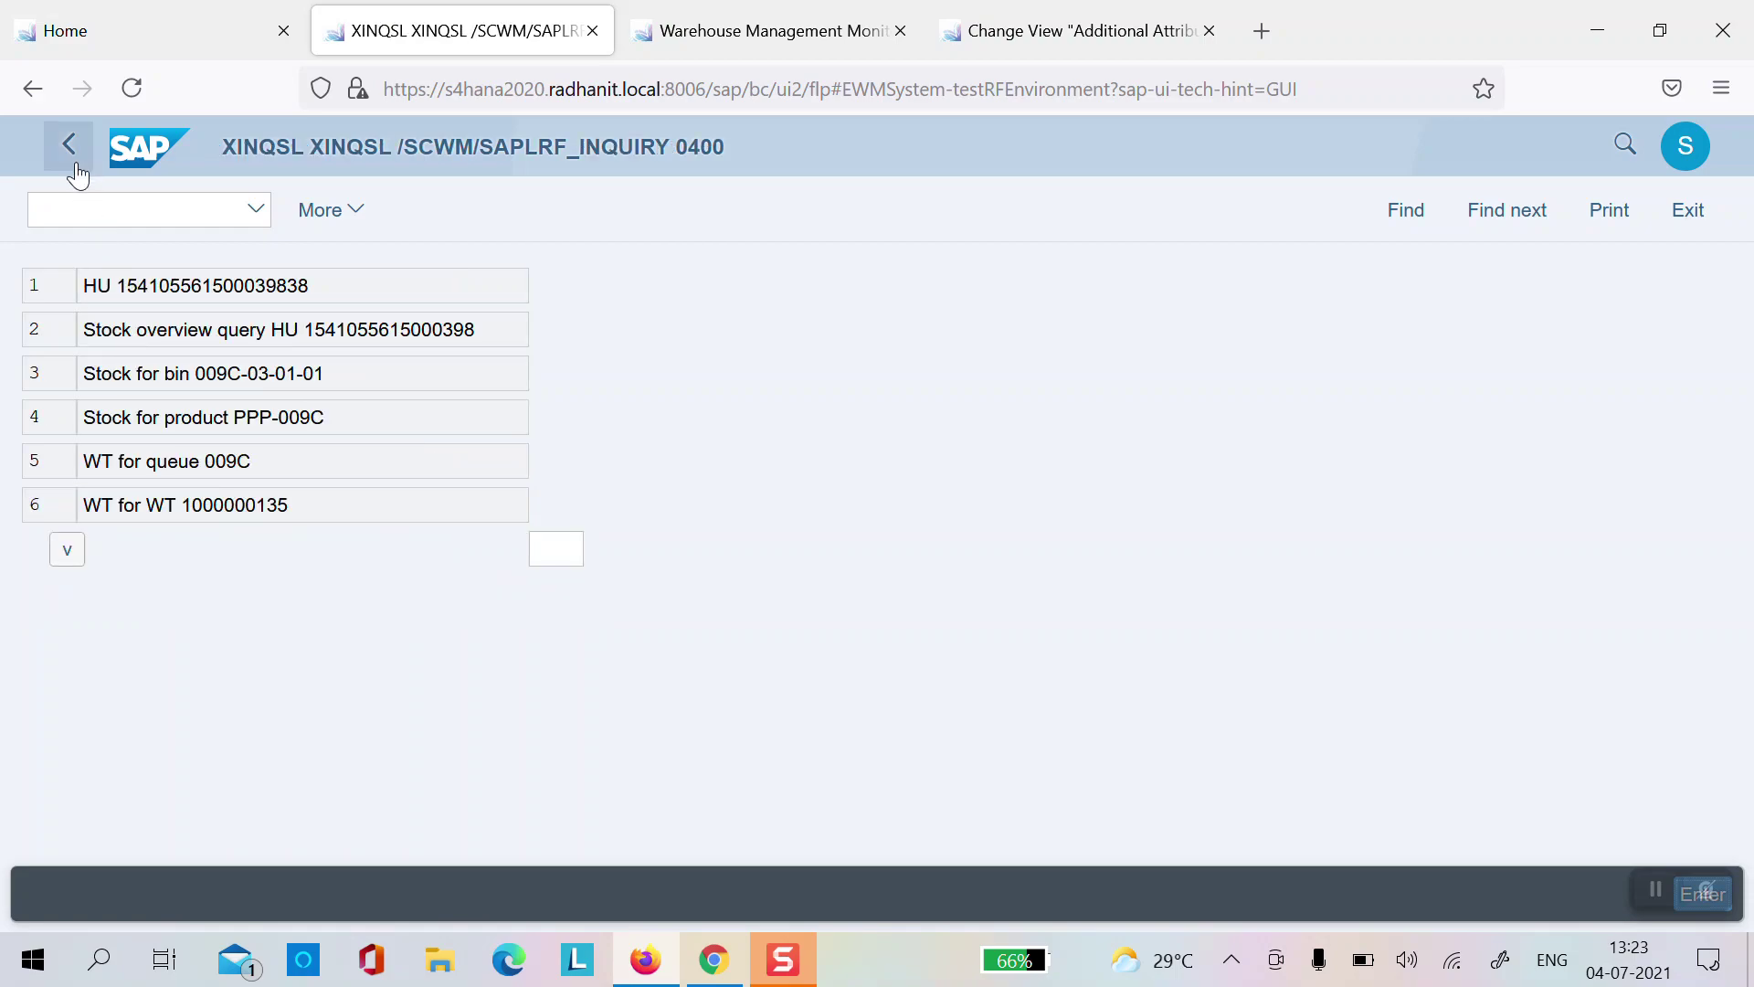
pyautogui.press('F7')
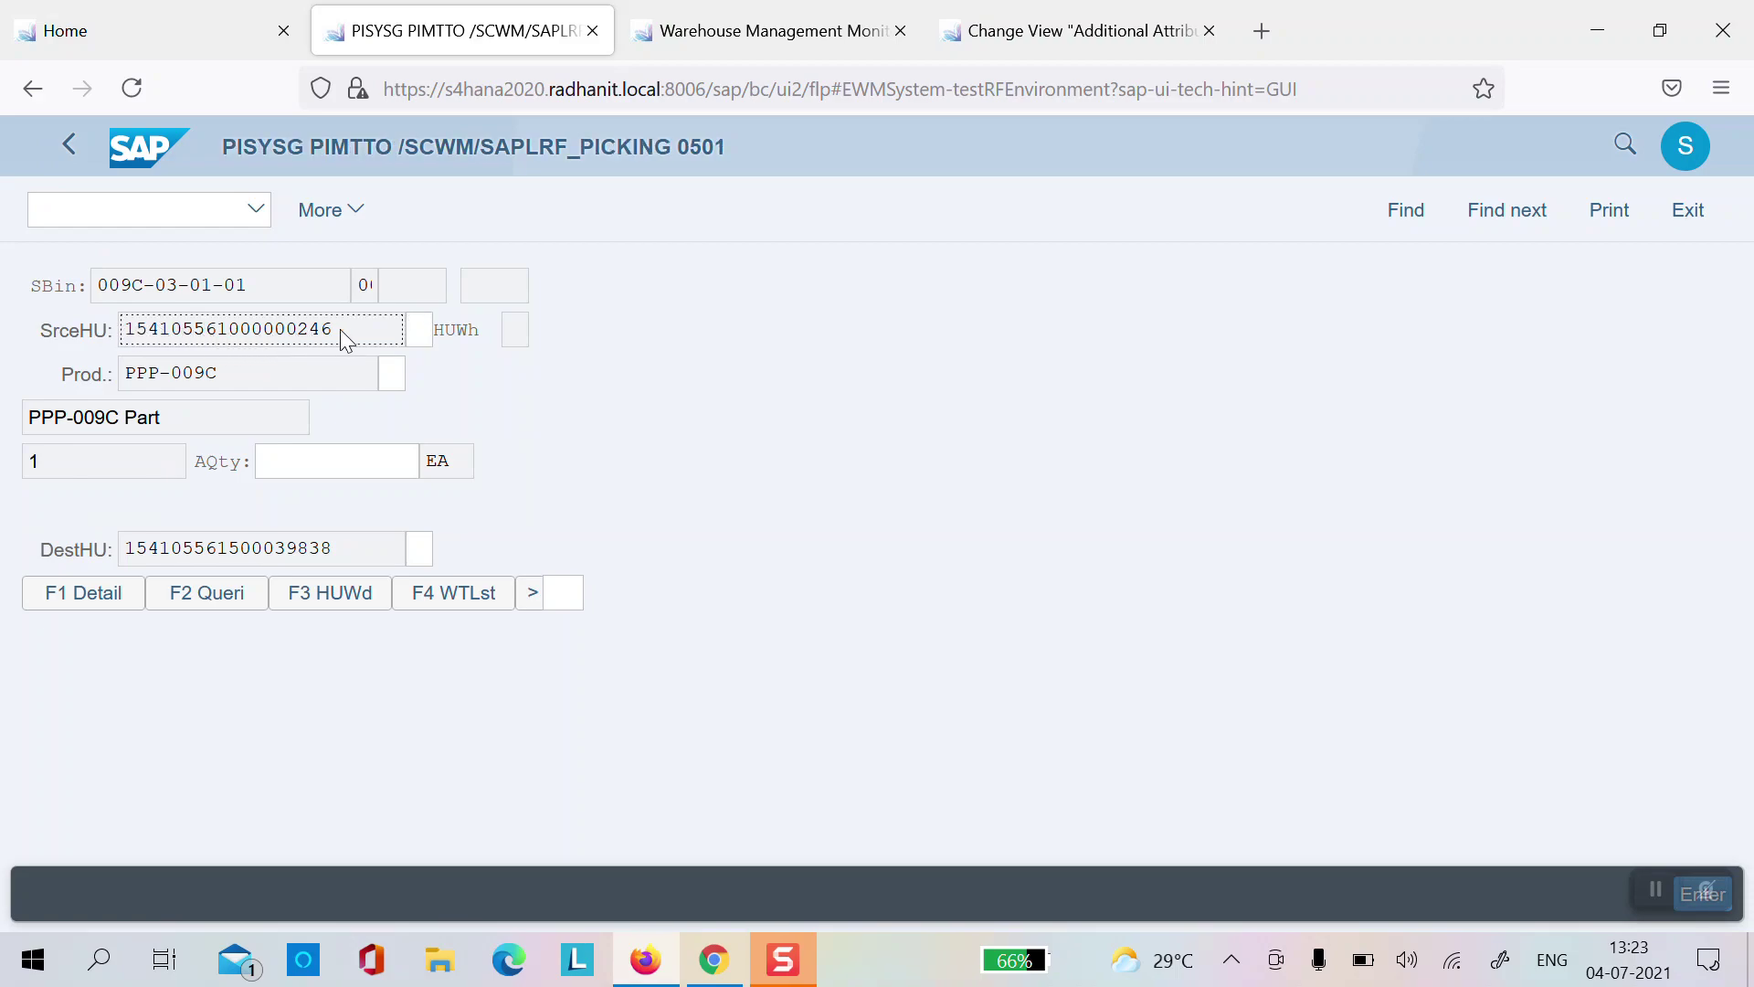
pyautogui.moveTo(340, 329); pyautogui.dragTo(117, 332)
pyautogui.hotkey('ctrl', 'c')
pyautogui.press('Tab')
pyautogui.hotkey('ctrl', 'v')
pyautogui.press('Tab')
# Step: Verify product PPP-009C and set the actual quantity to 1 EA
pyautogui.click(195, 388)
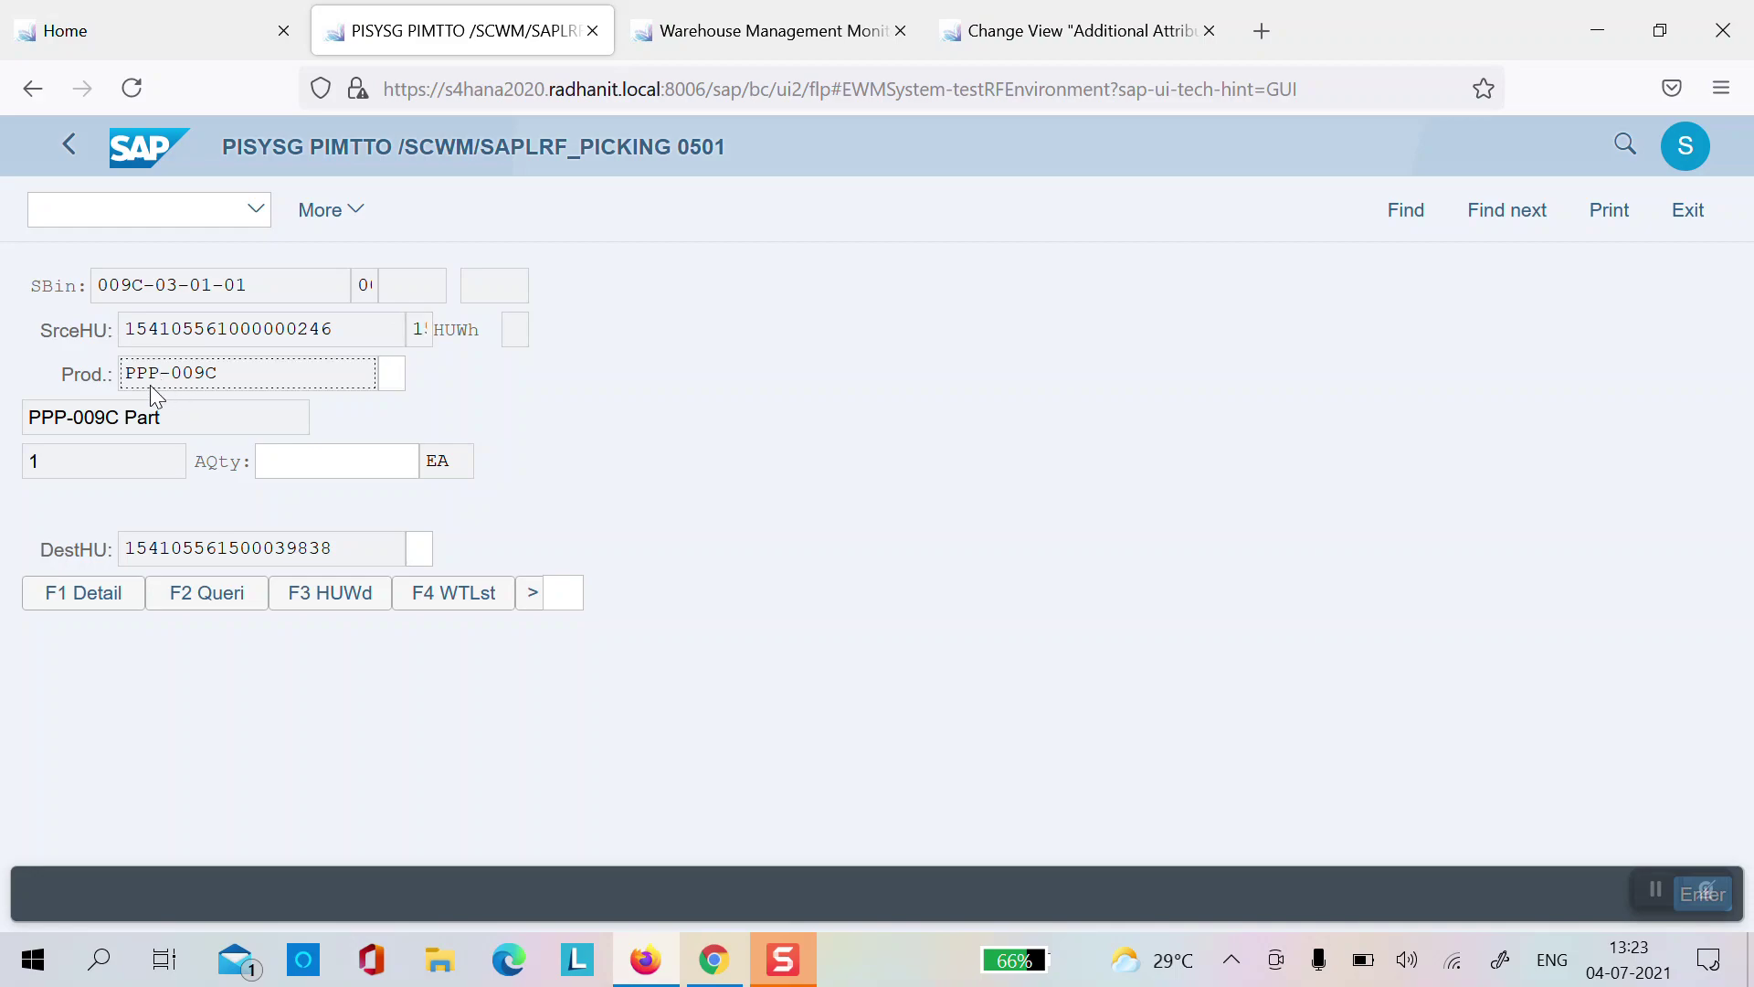
pyautogui.moveTo(128, 382); pyautogui.dragTo(208, 388)
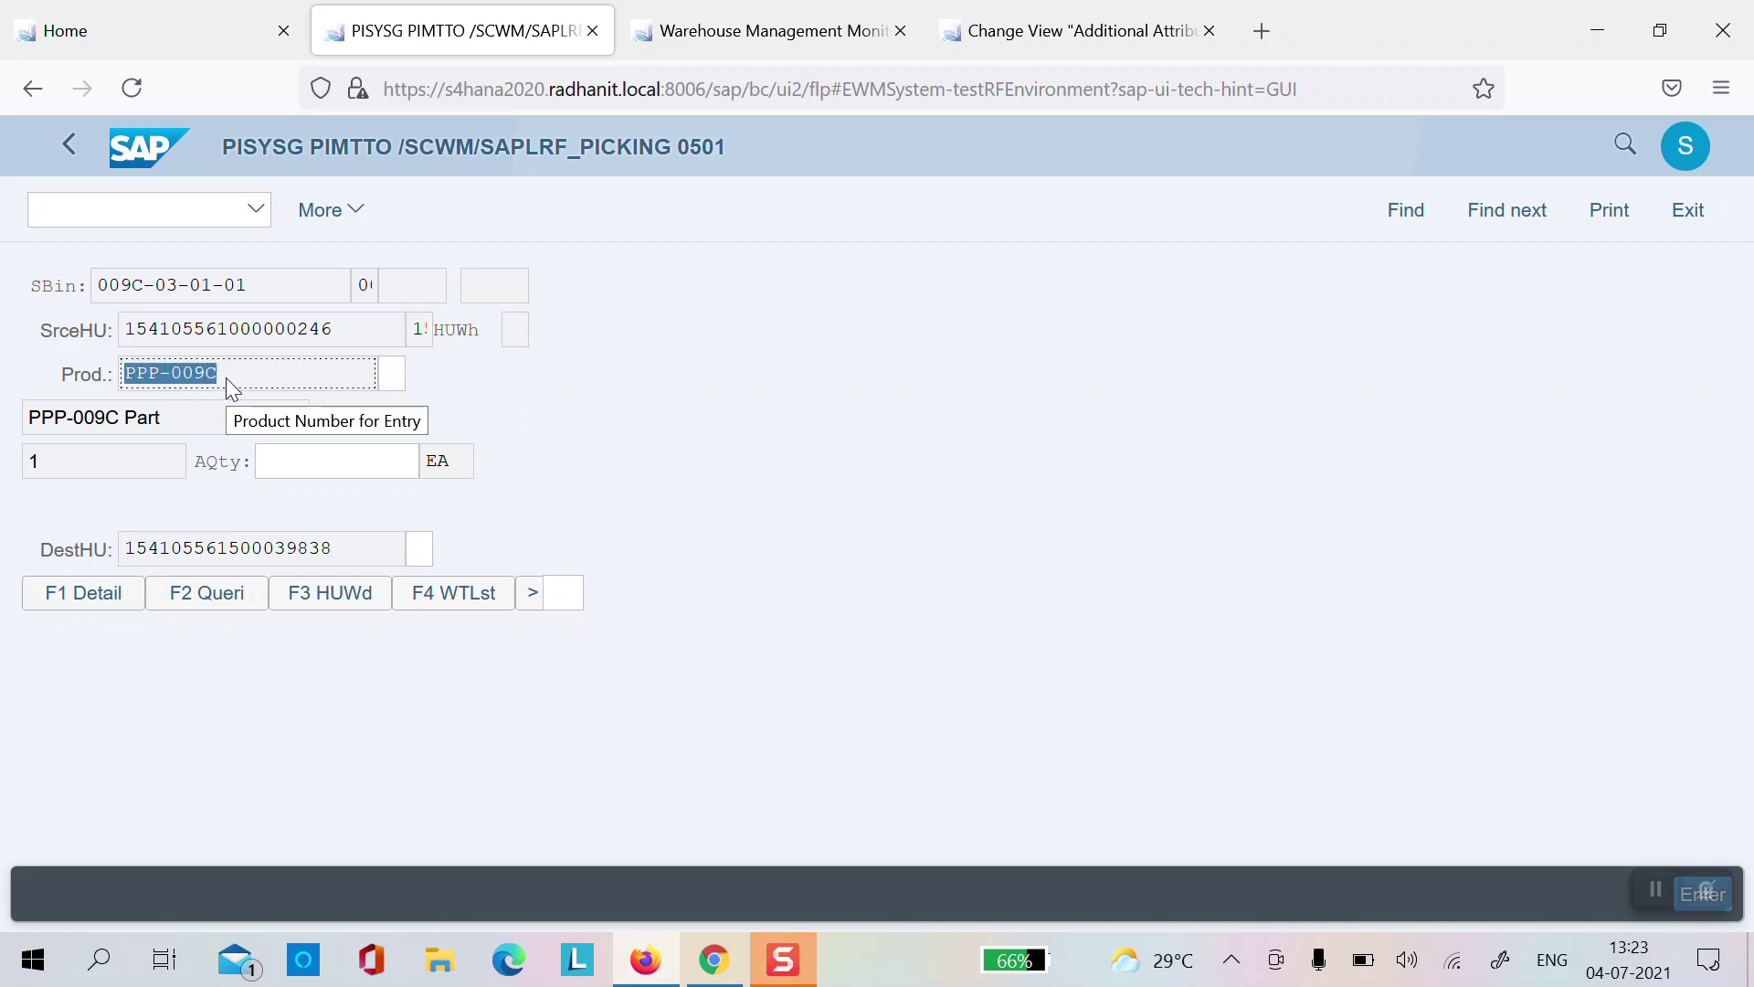
pyautogui.hotkey('ctrl', 'c')
pyautogui.press('Tab')
pyautogui.hotkey('ctrl', 'v')
pyautogui.press('Tab')
pyautogui.write('1')
pyautogui.press('Tab')
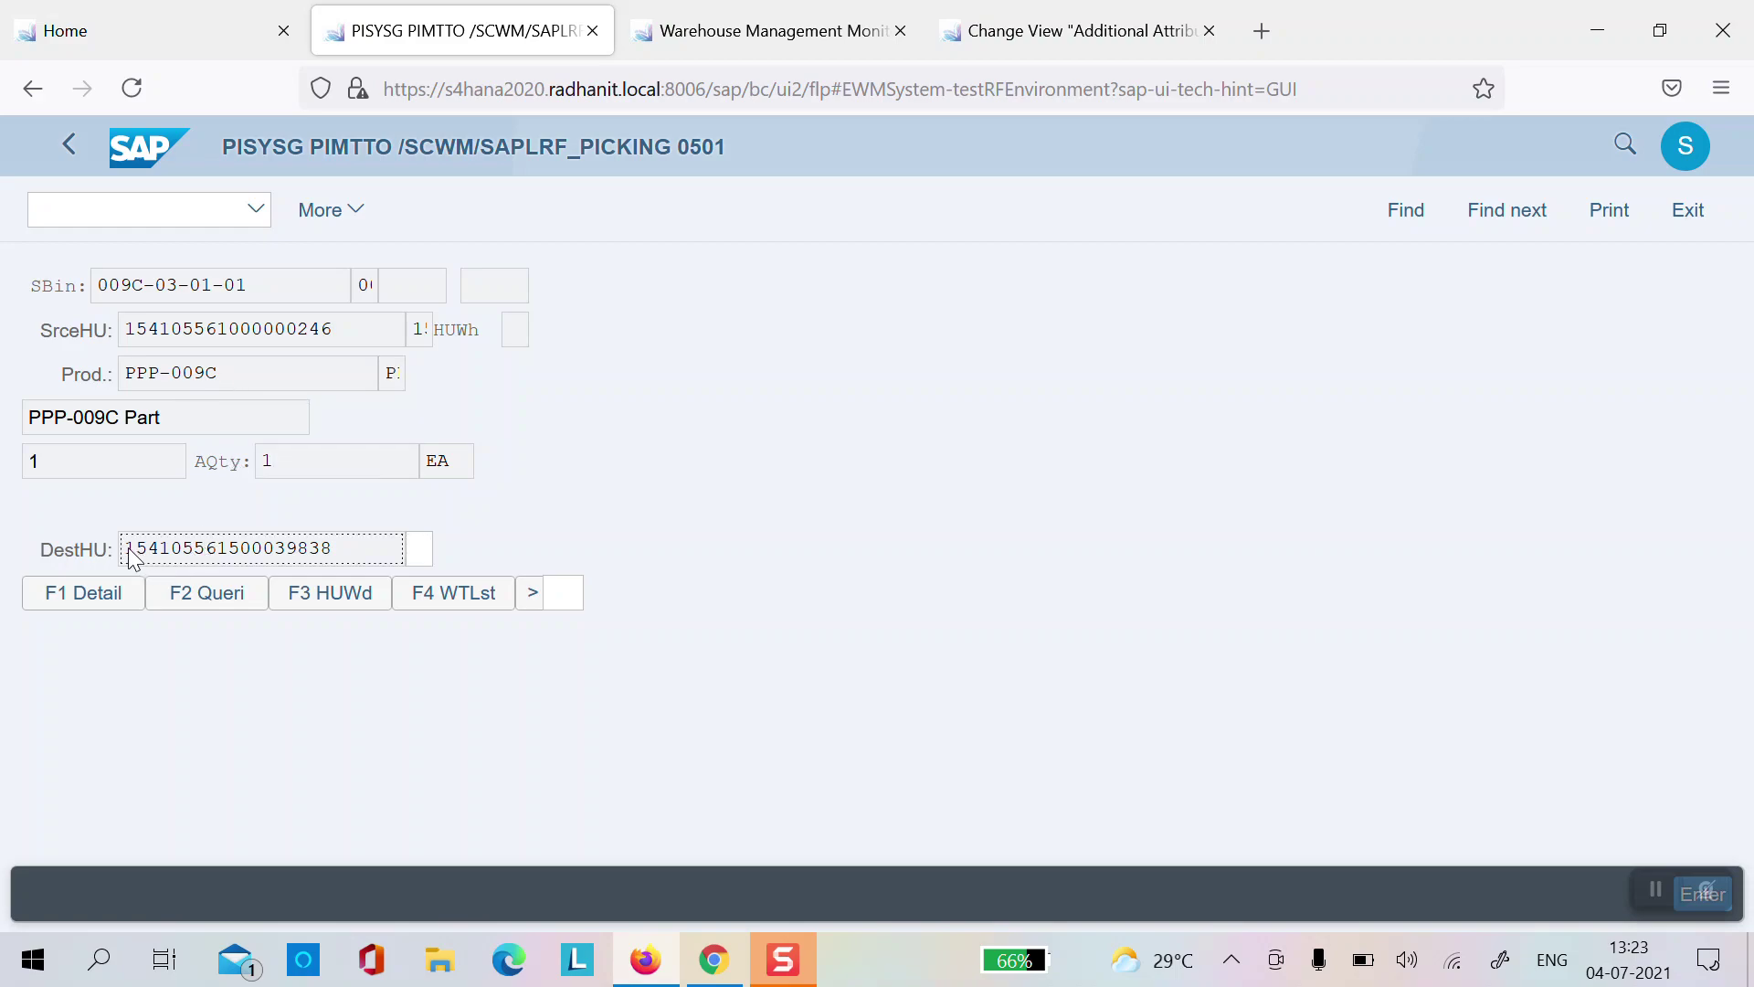
pyautogui.moveTo(128, 547); pyautogui.dragTo(347, 552)
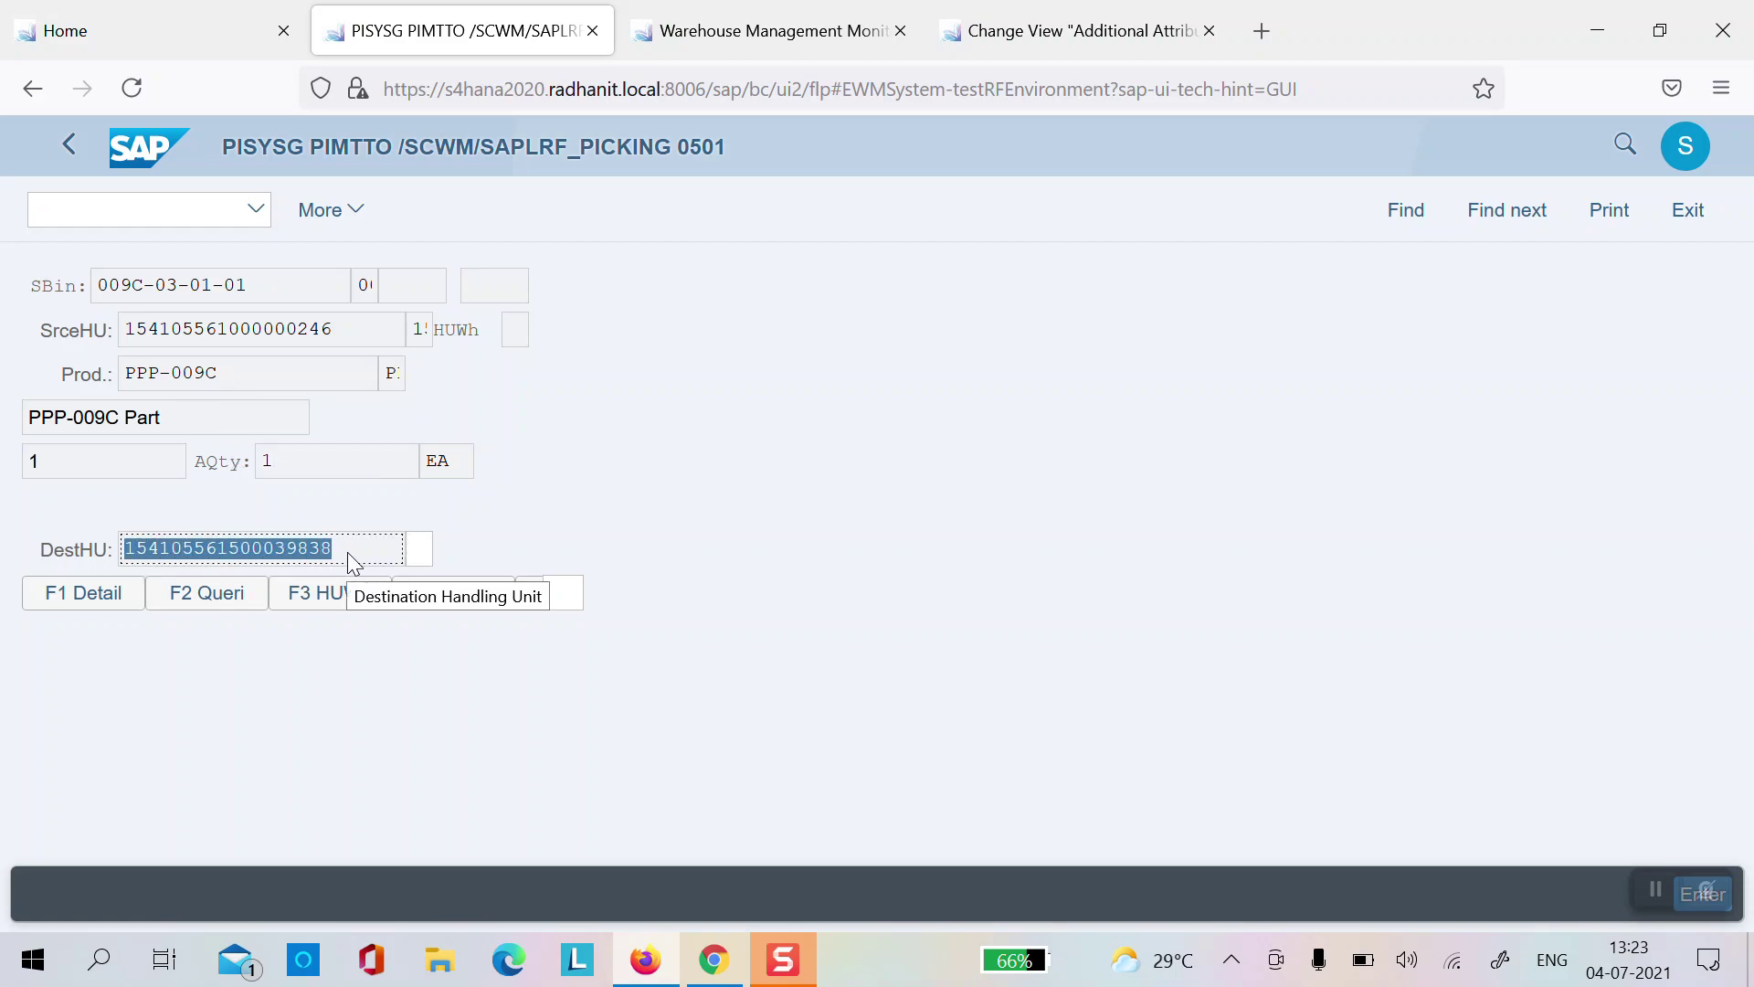
pyautogui.hotkey('ctrl', 'c')
pyautogui.press('Tab')
pyautogui.hotkey('ctrl', 'v')
pyautogui.press('Return')
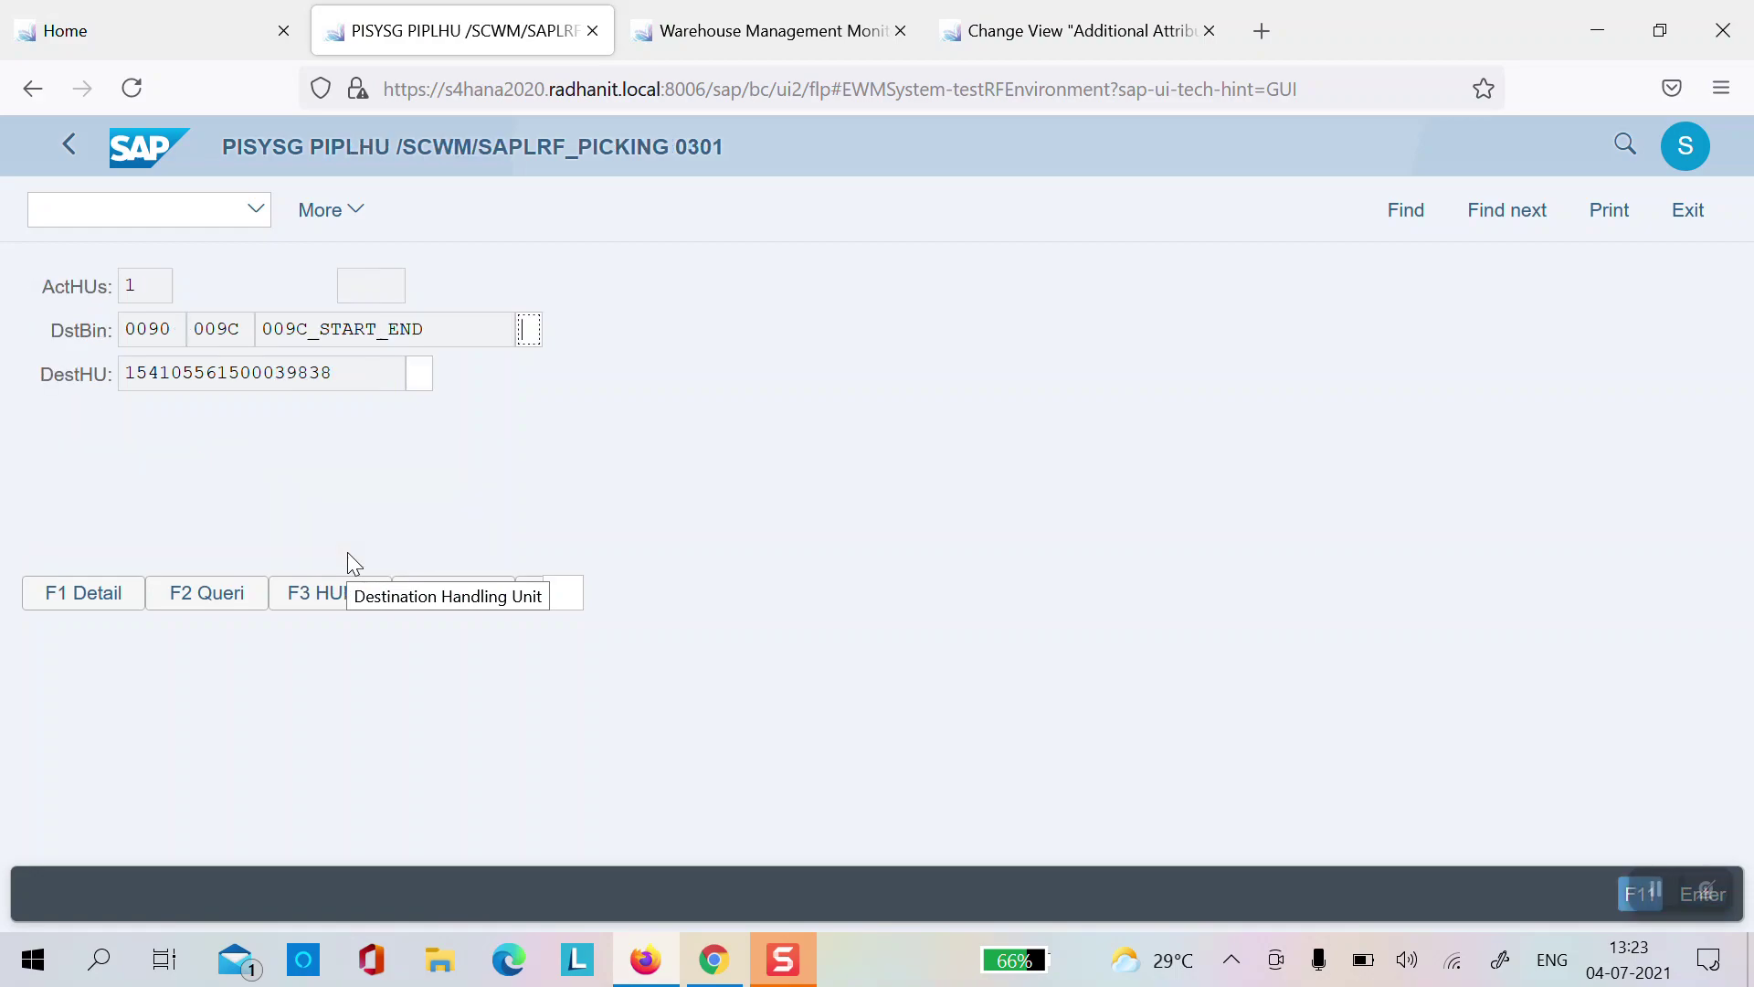
# Step: Verify destination bin 009C_START_END for the handling unit's drop-off
pyautogui.click(285, 339)
pyautogui.moveTo(266, 334); pyautogui.dragTo(427, 334)
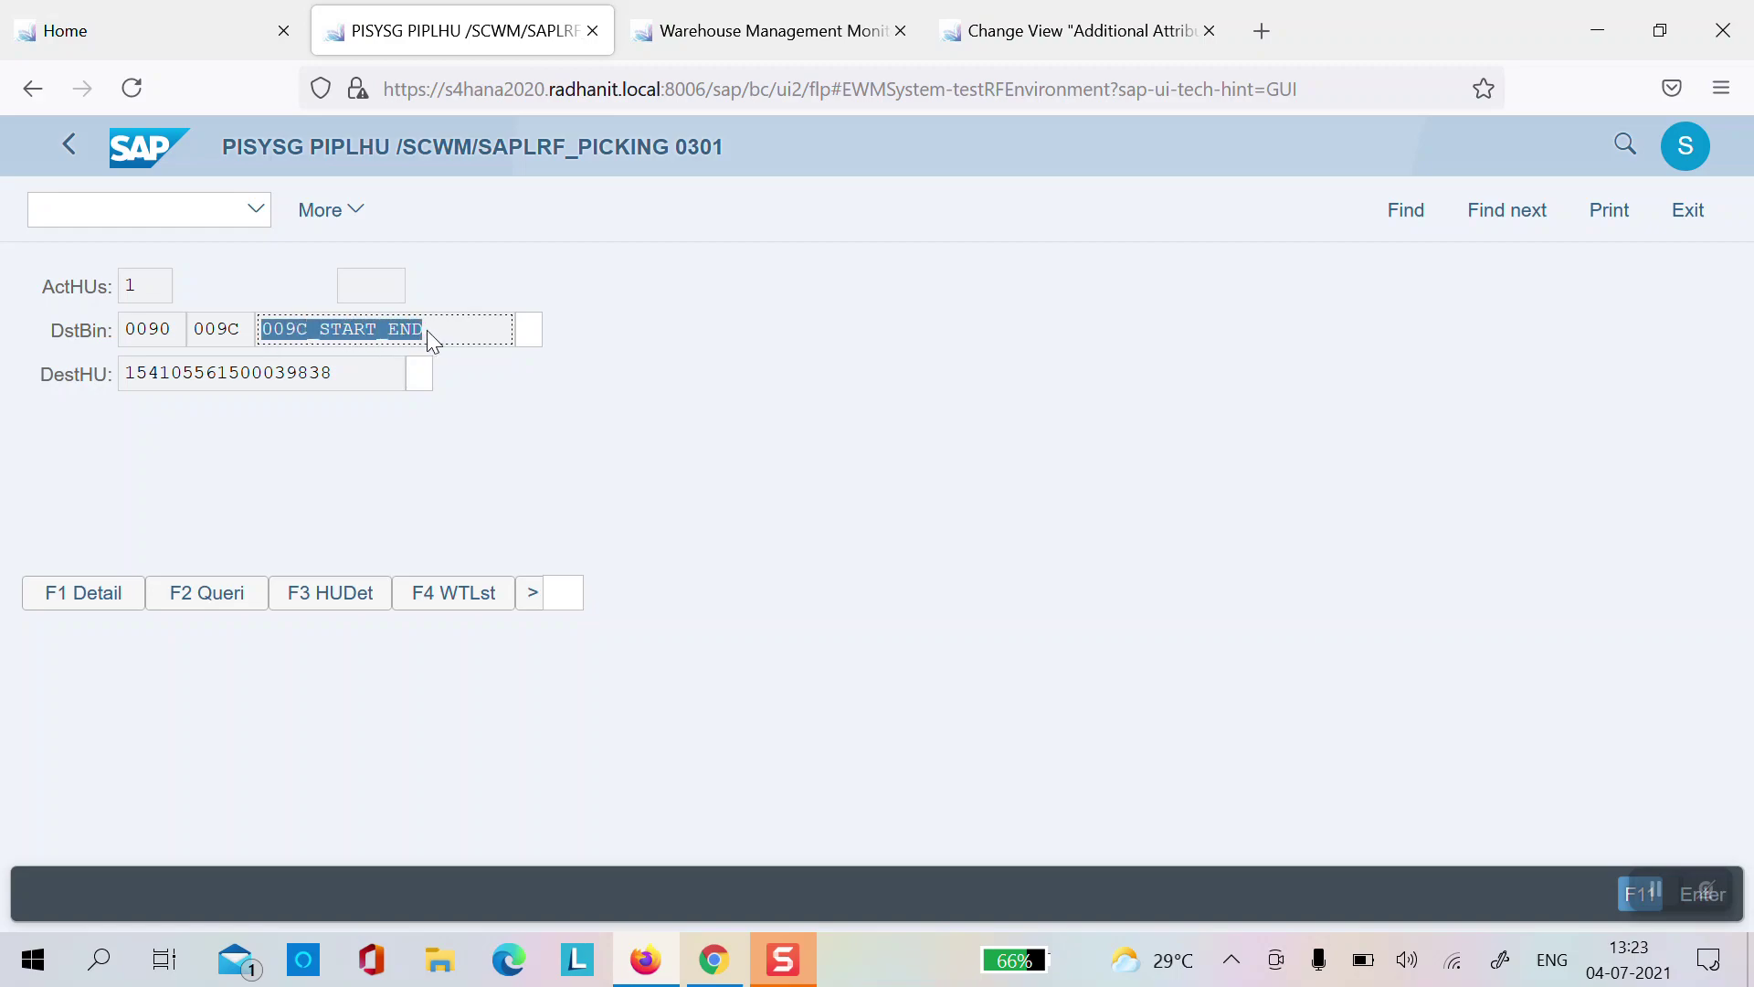
pyautogui.press('Tab')
pyautogui.hotkey('ctrl', 'v')
pyautogui.press('Tab')
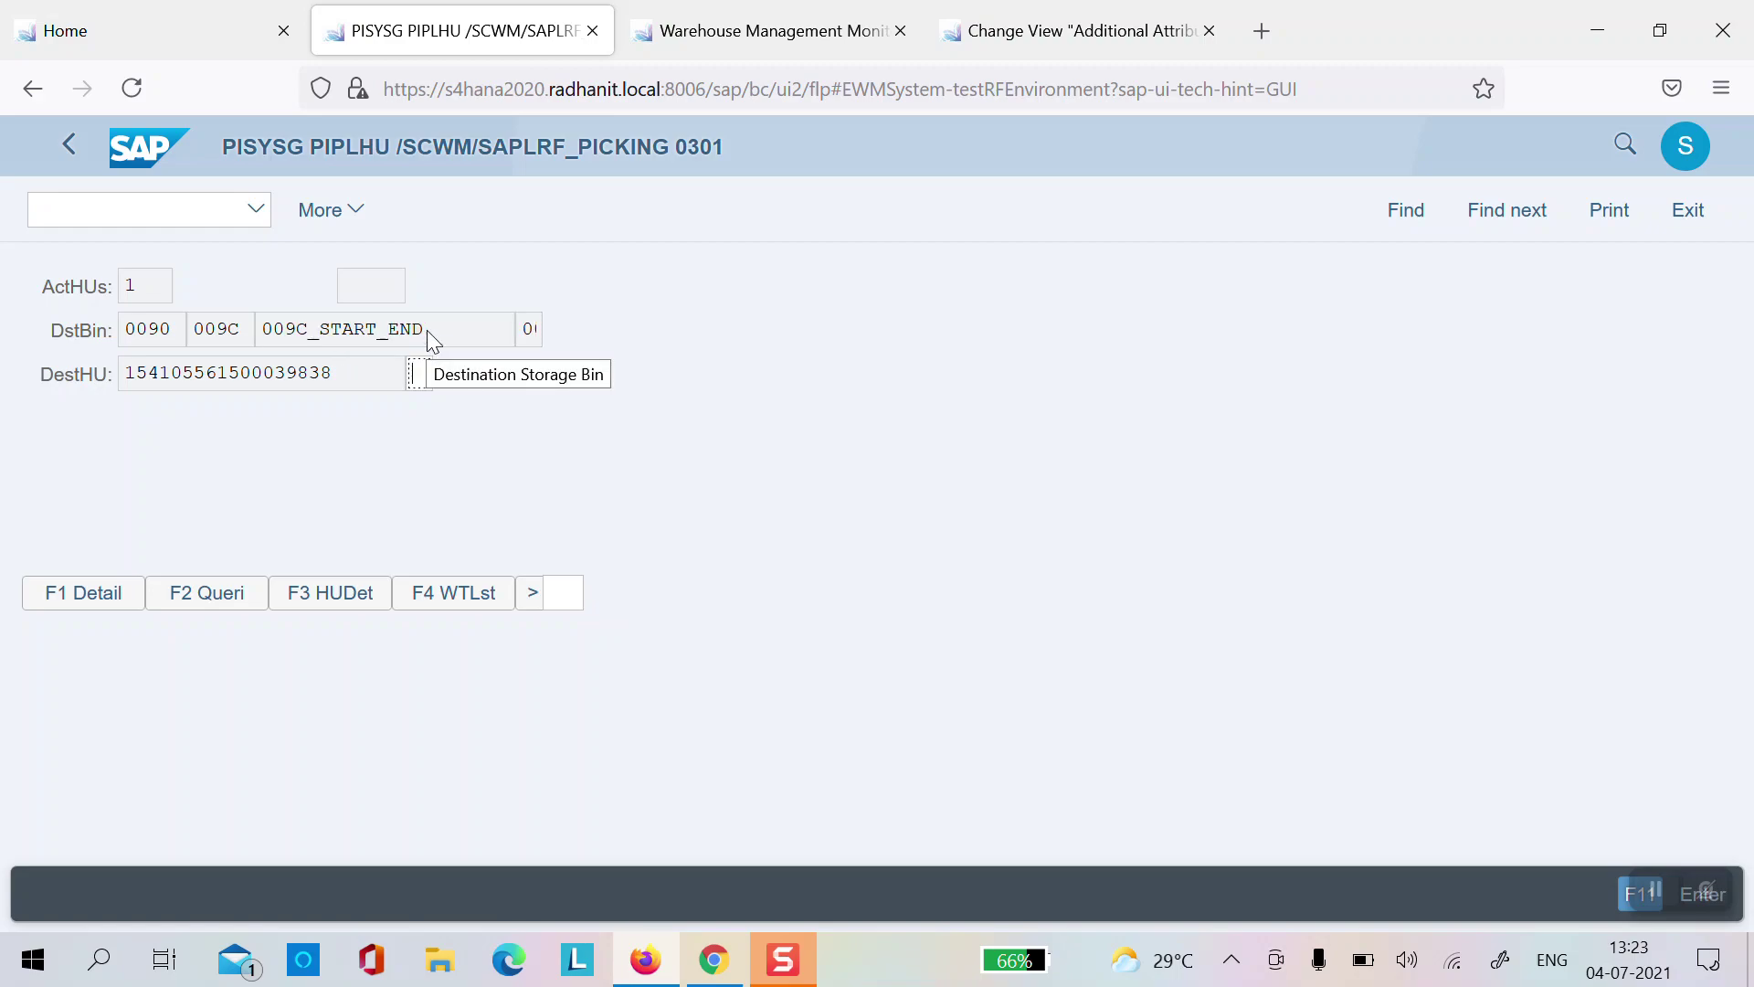
pyautogui.click(125, 373)
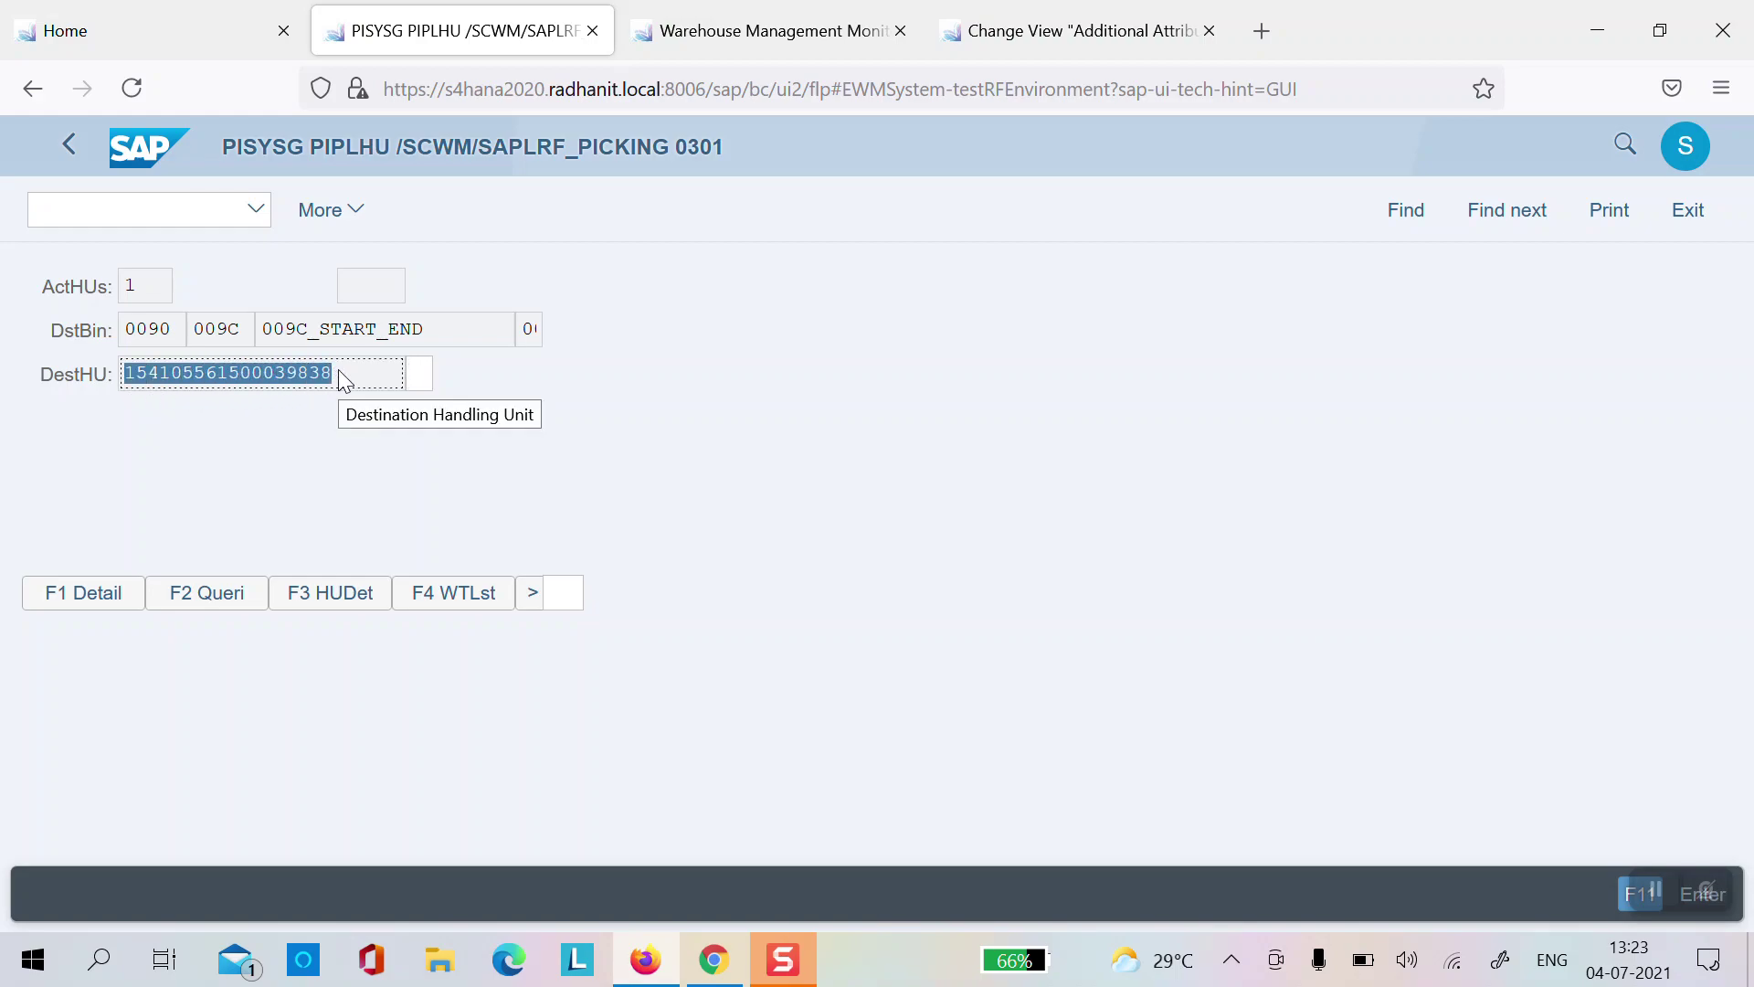
pyautogui.press('Tab')
pyautogui.hotkey('ctrl', 'v')
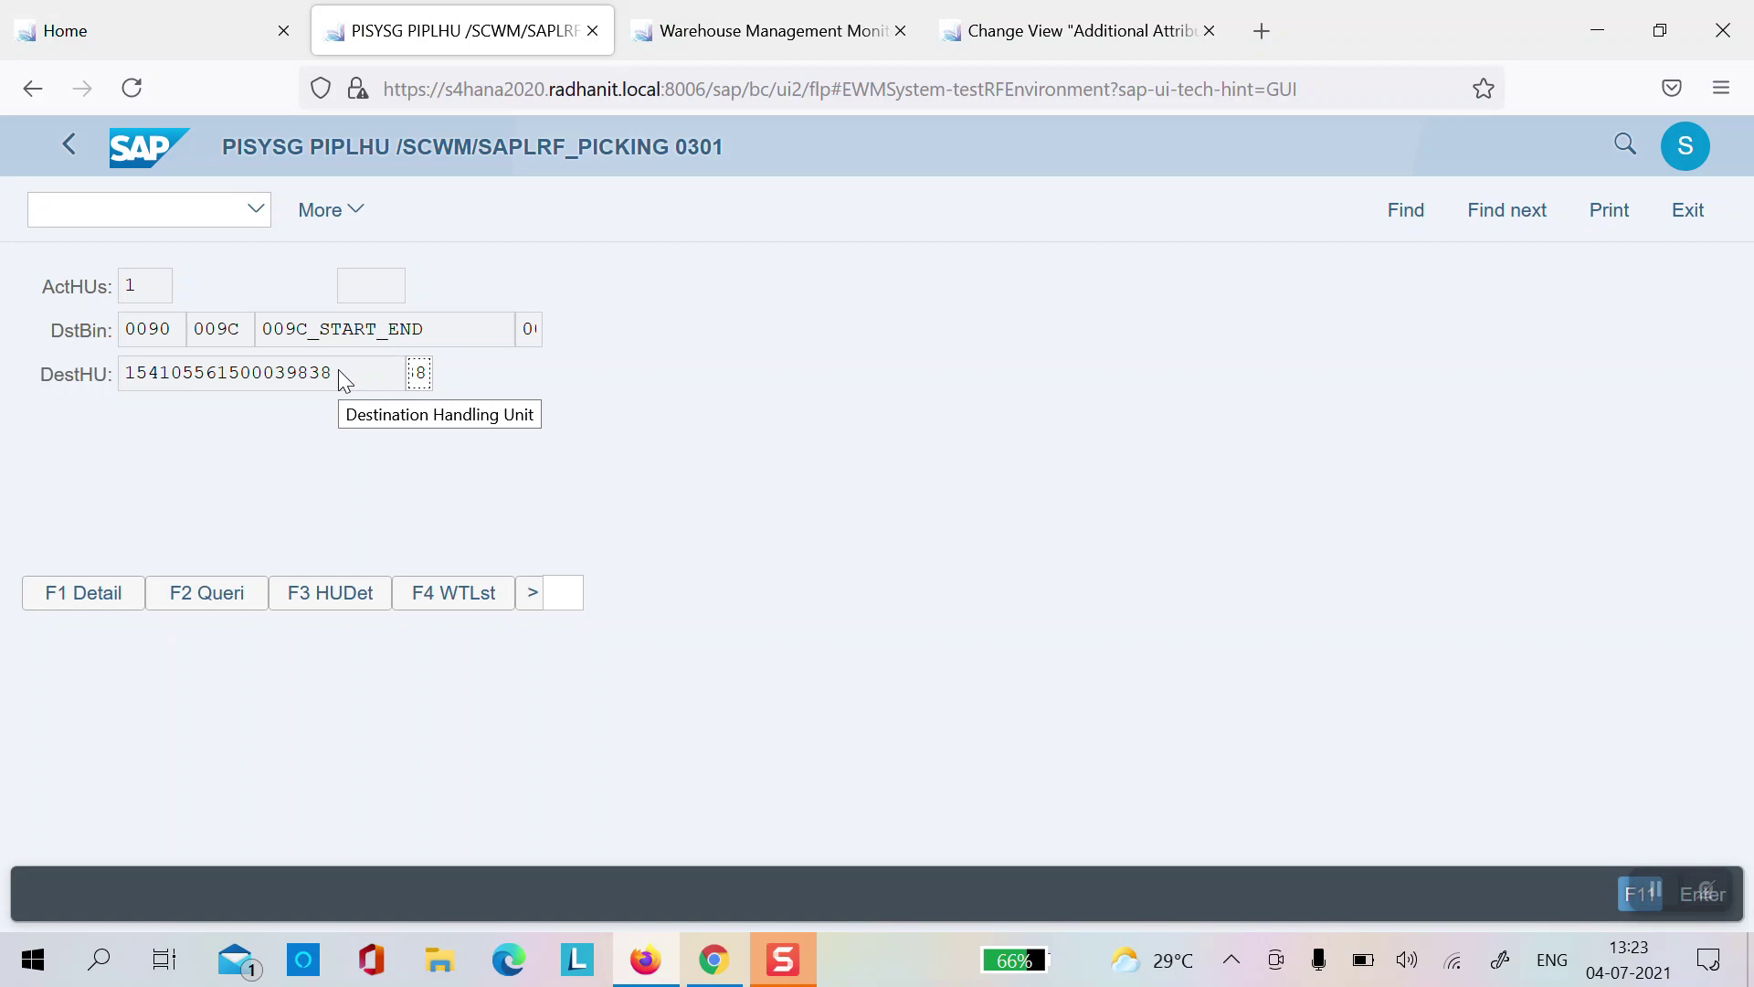
pyautogui.press('Return')
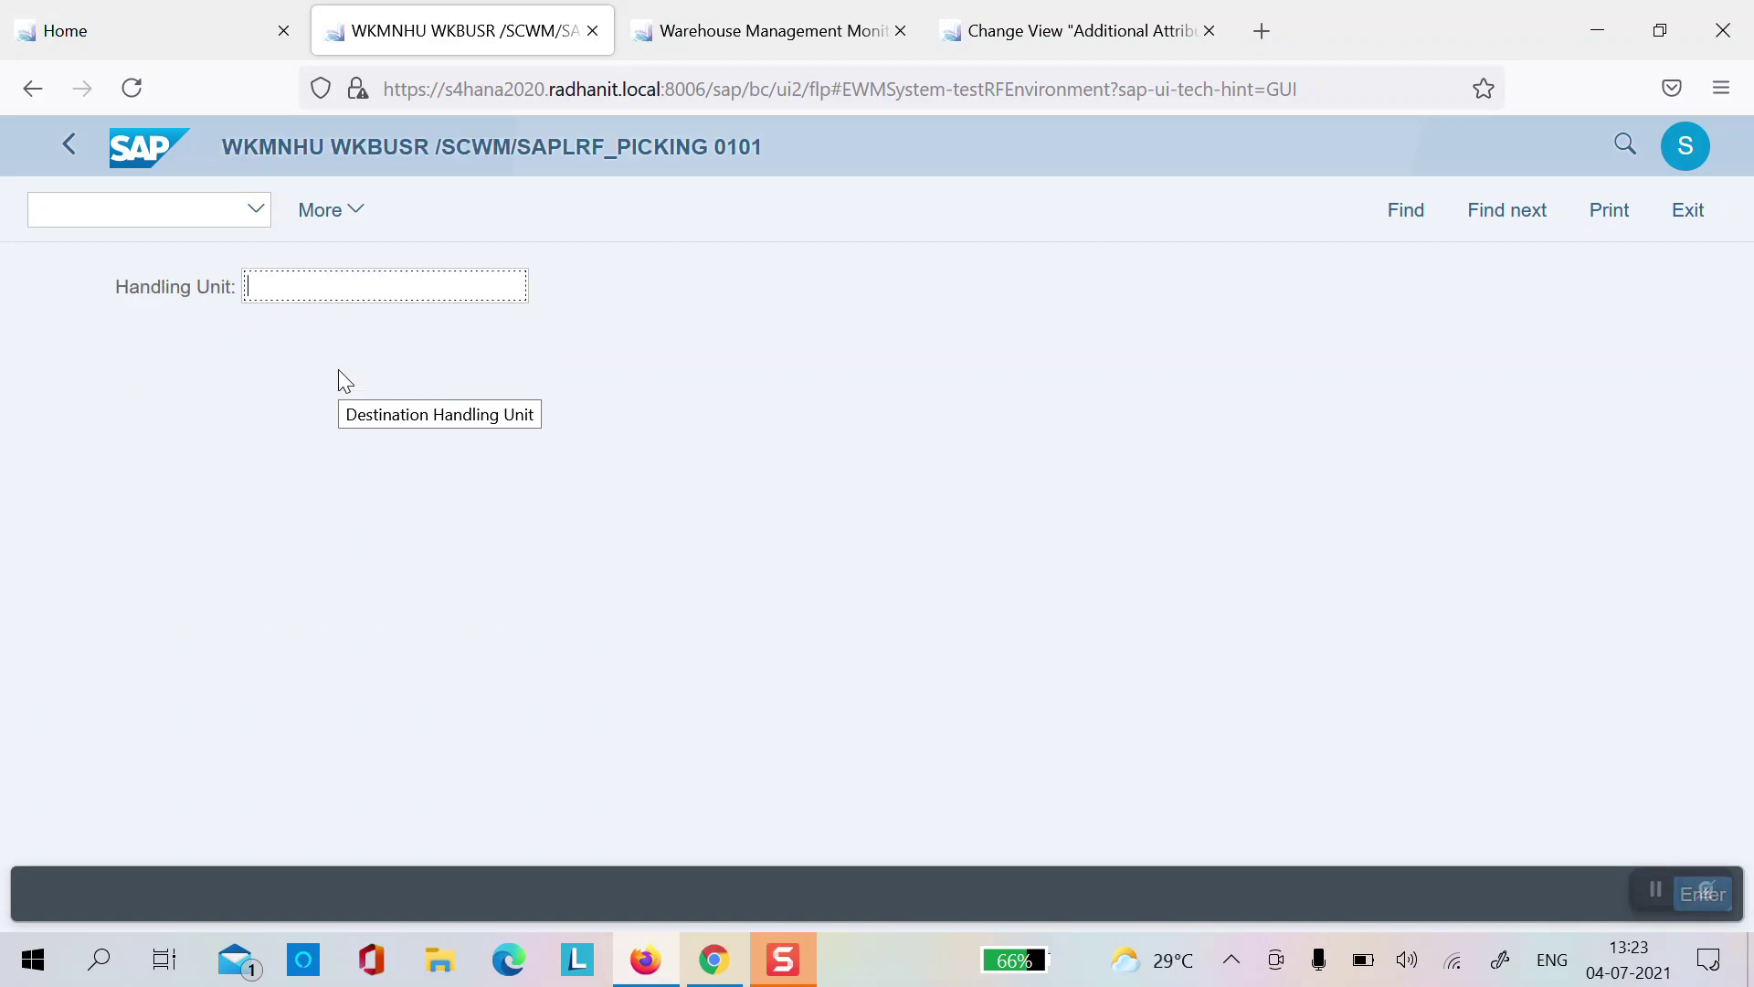
# Step: Refresh the warehouse order list in the Warehouse Management Monitor and check the statuses of the 009C and 009D orders
pyautogui.click(825, 27)
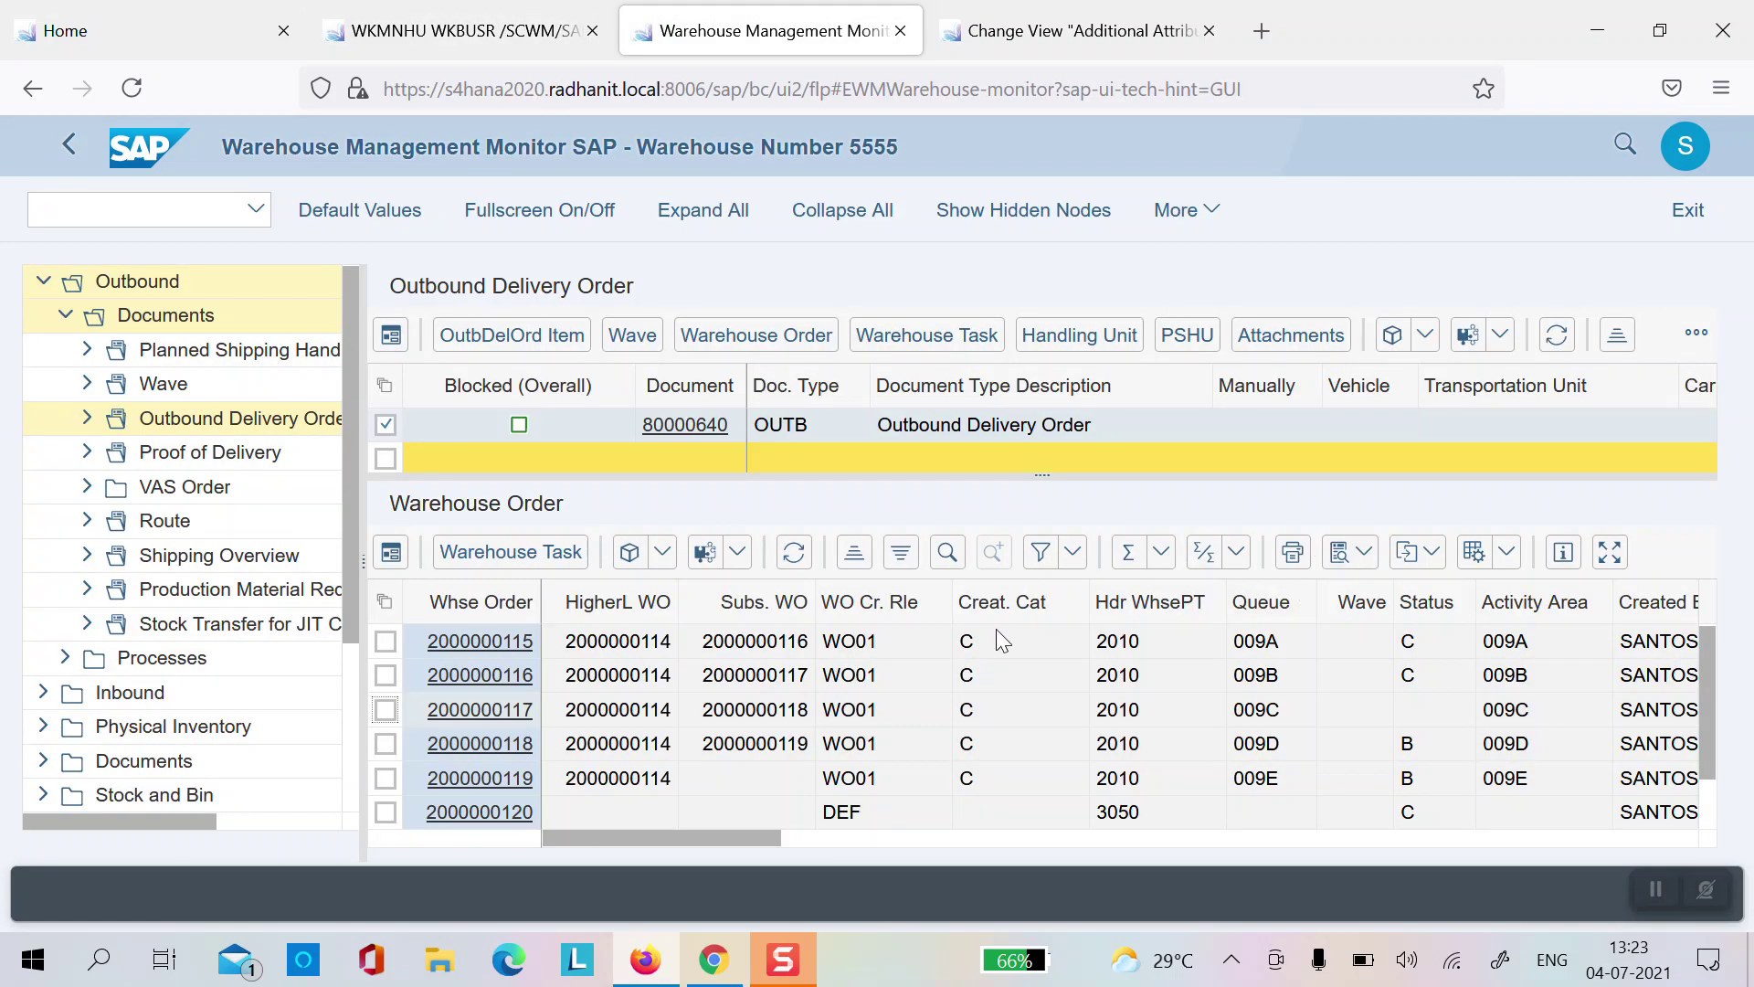
pyautogui.click(794, 554)
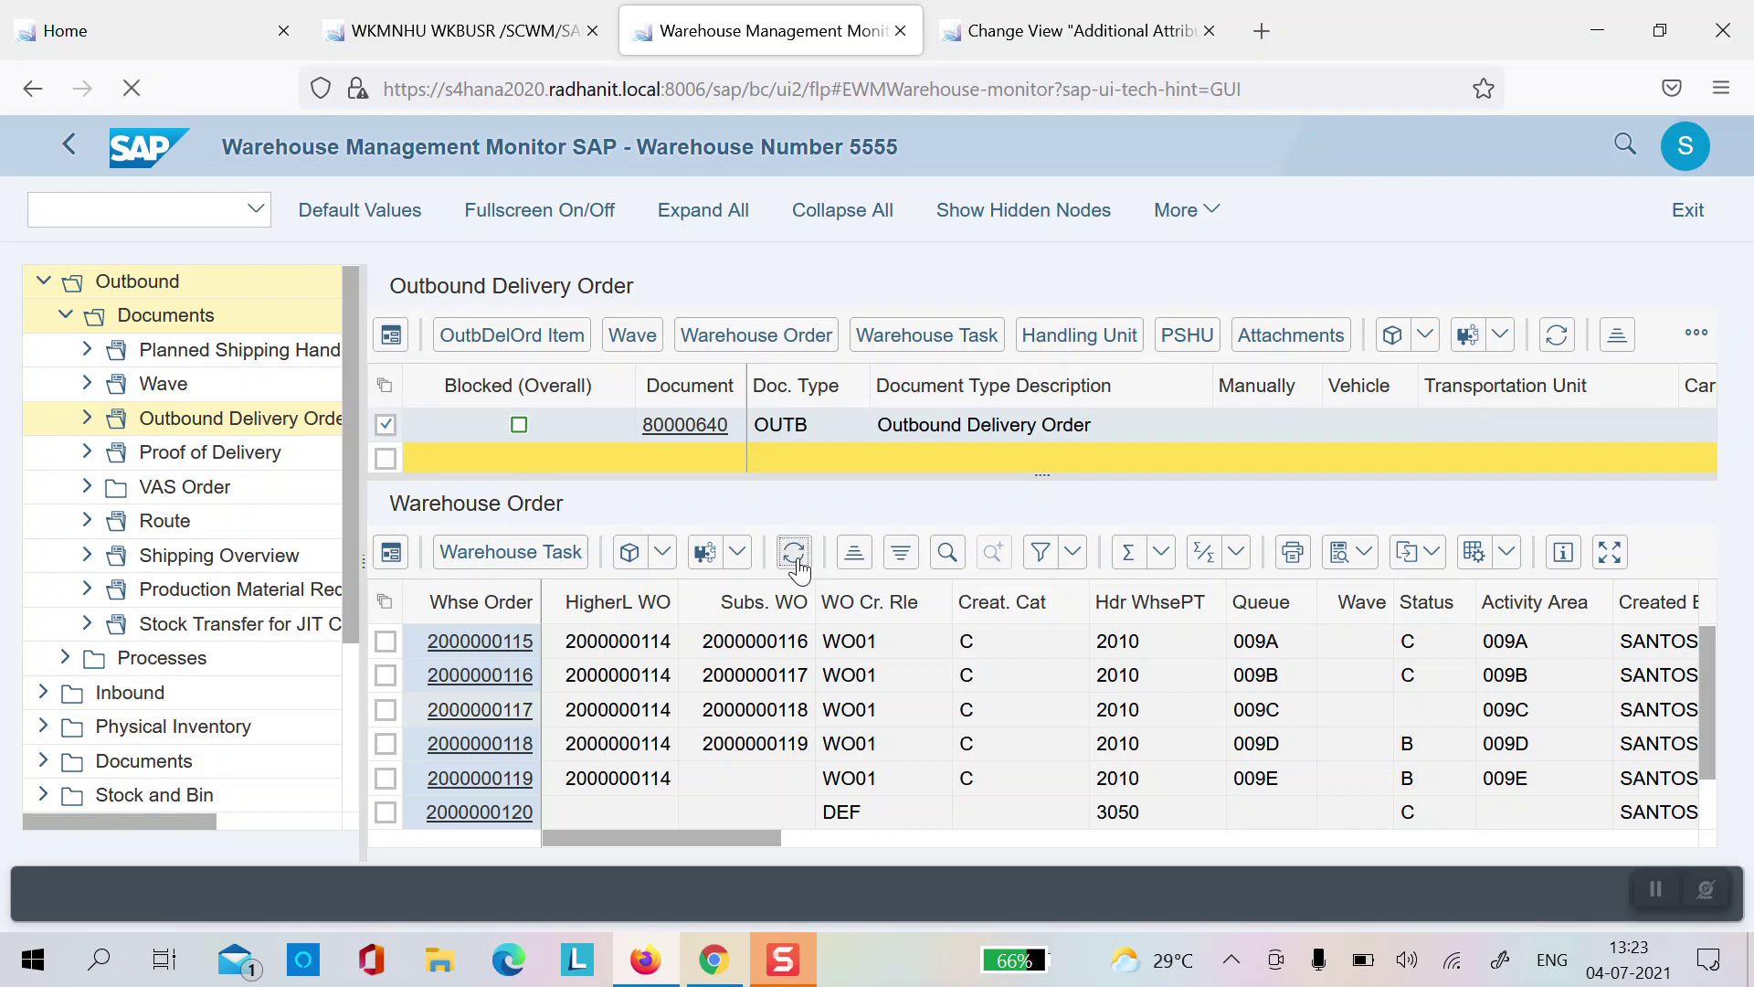
pyautogui.click(1418, 713)
pyautogui.press('Down')
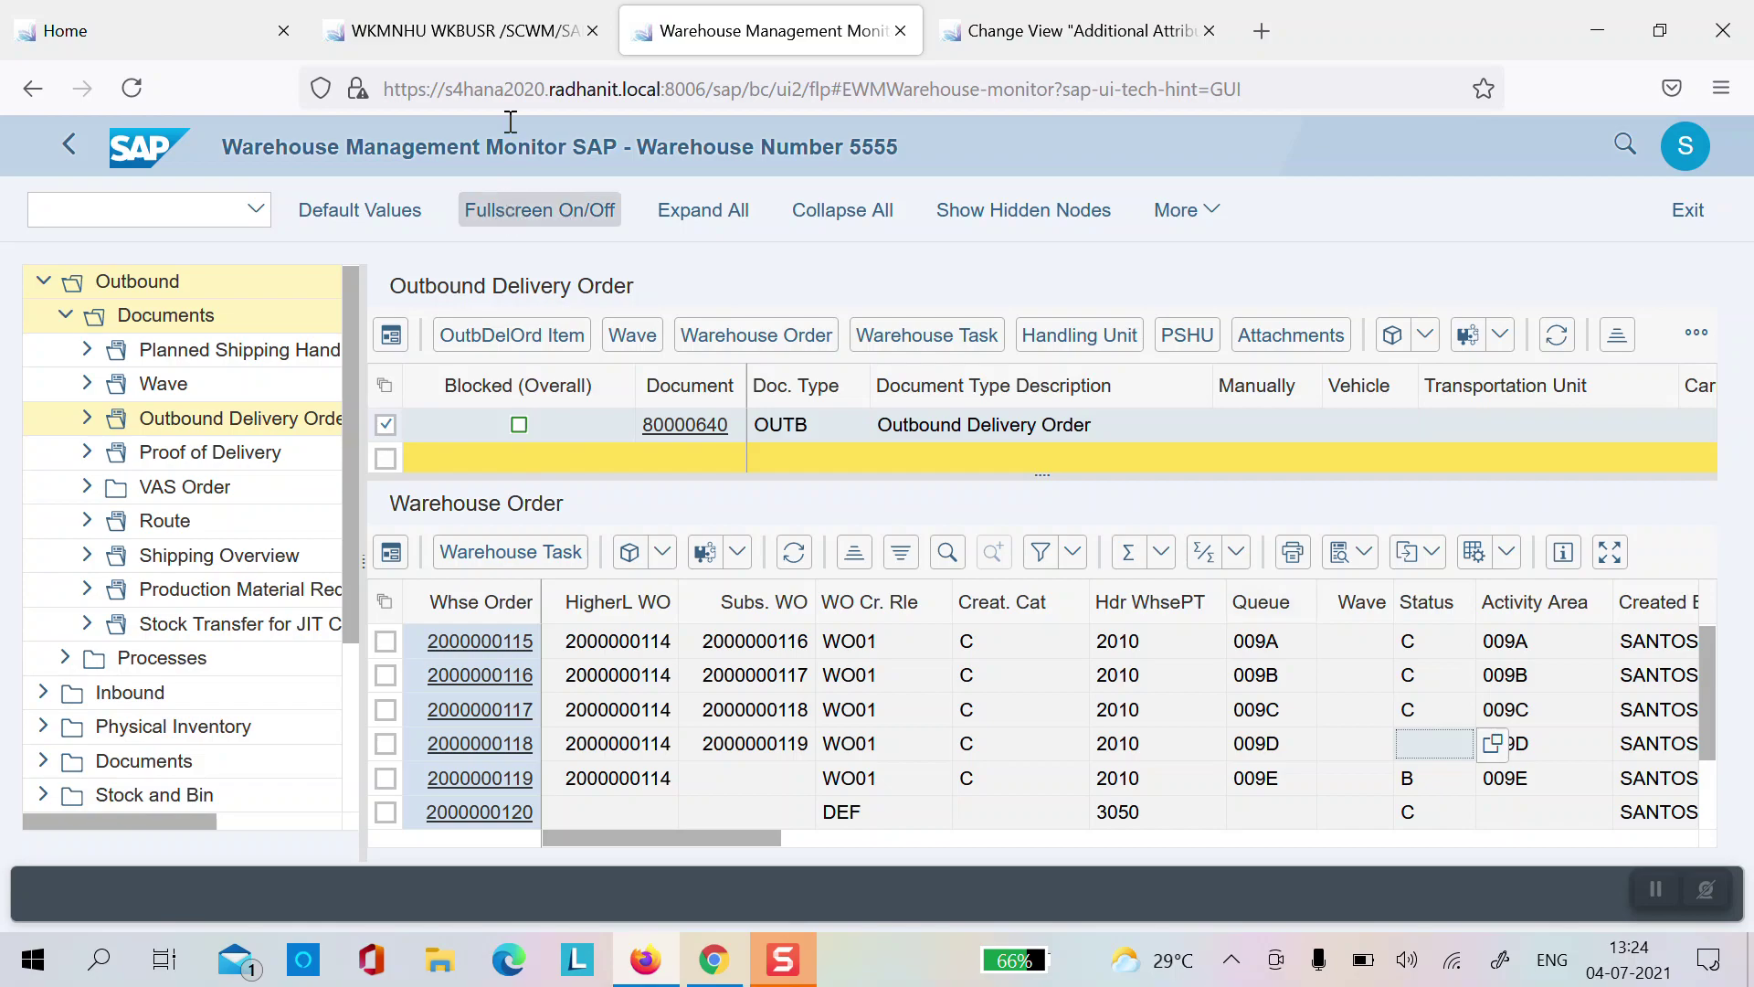
# Step: Close the 009C RF session and confirm leaving its page
pyautogui.click(522, 41)
pyautogui.click(592, 33)
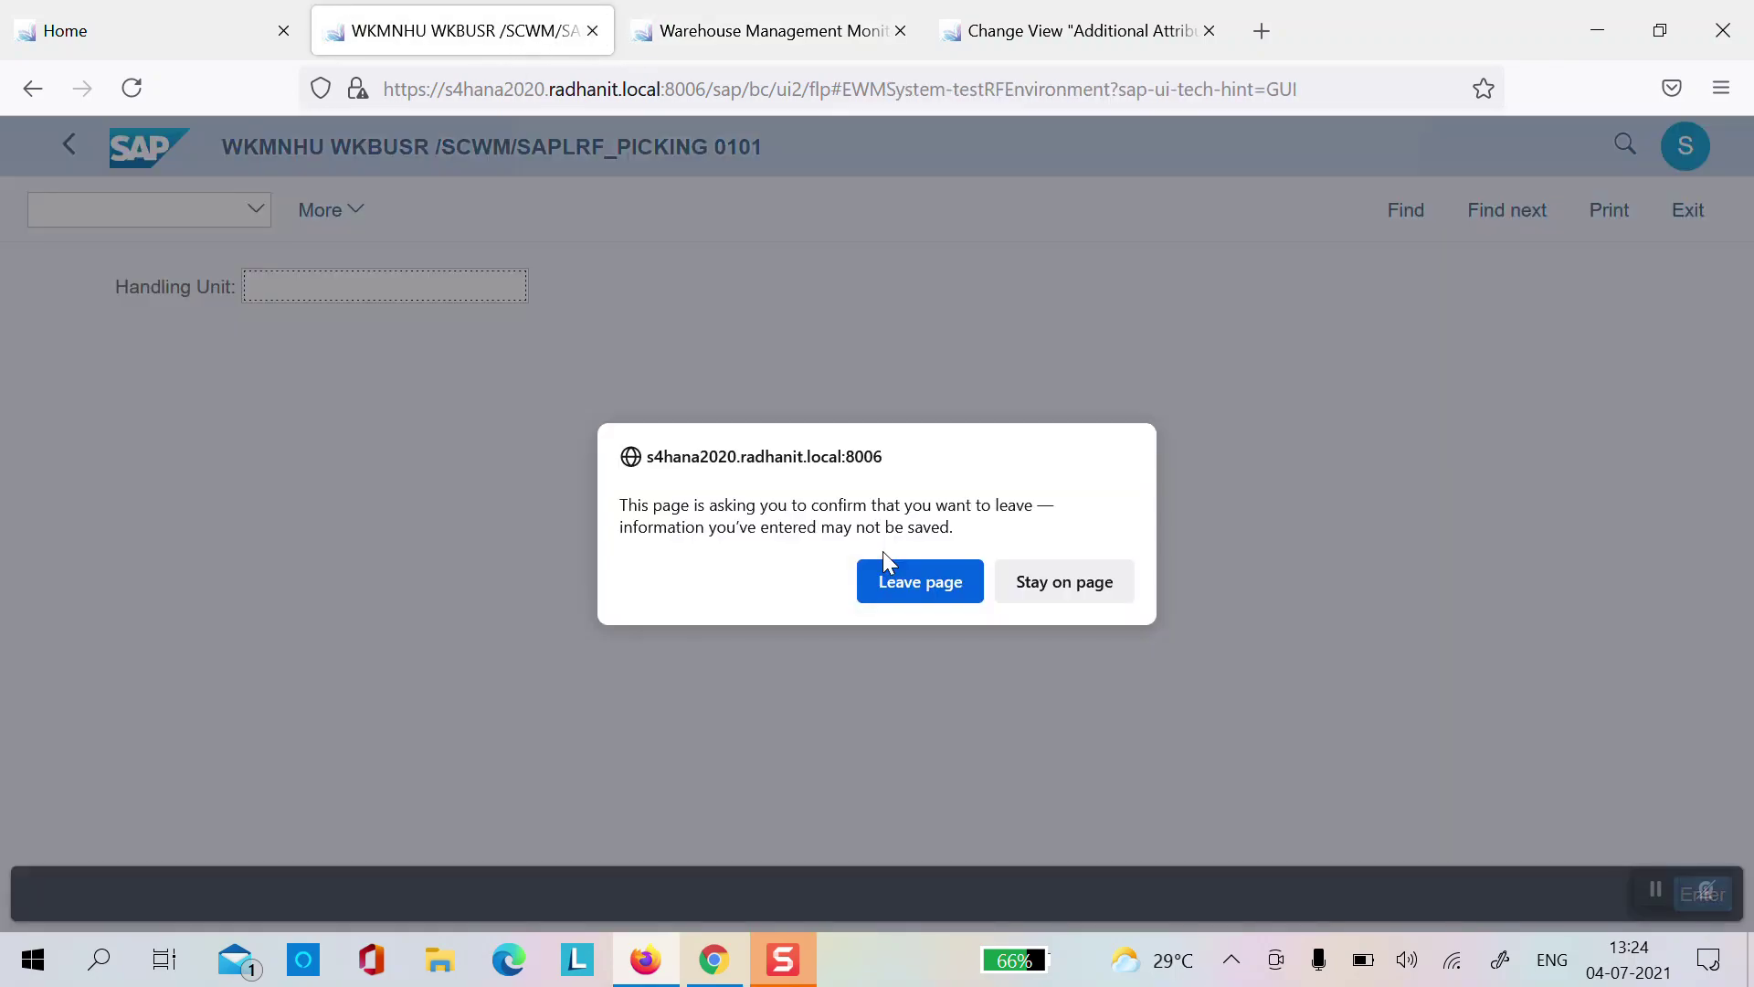
pyautogui.click(945, 598)
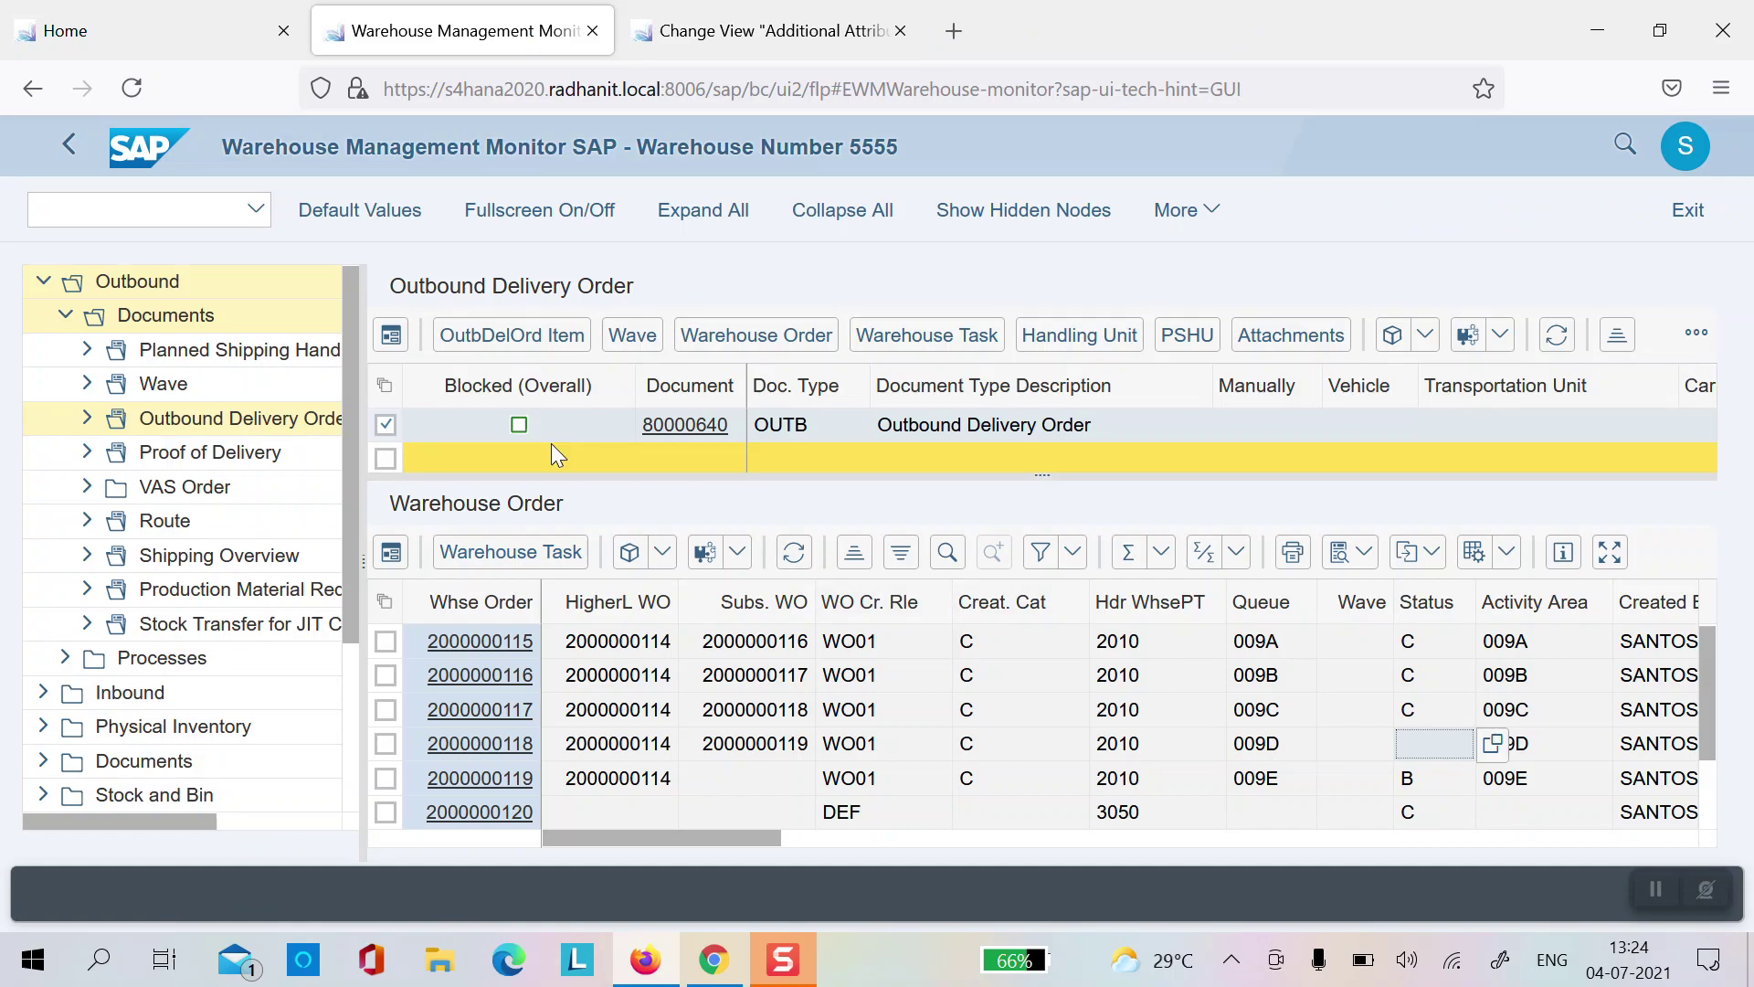
# Step: Open the Test RF Environment app and log on to warehouse 5555 with resource 009d_picker
pyautogui.click(151, 32)
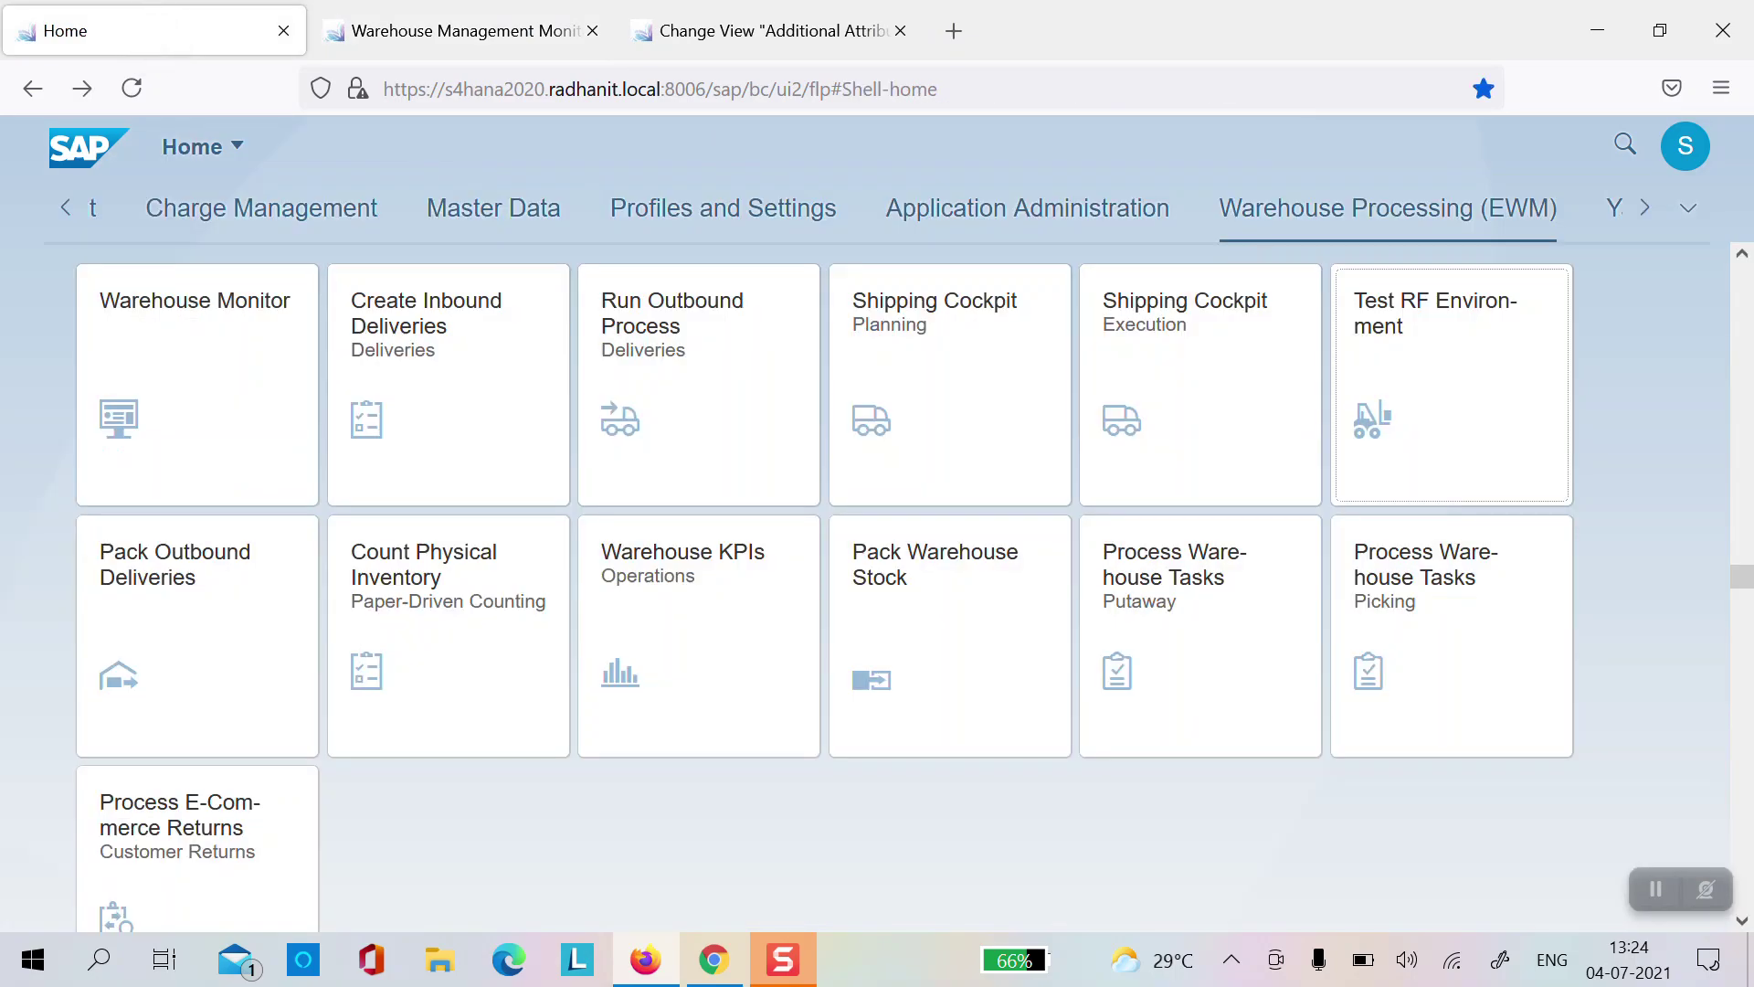
pyautogui.click(1417, 325)
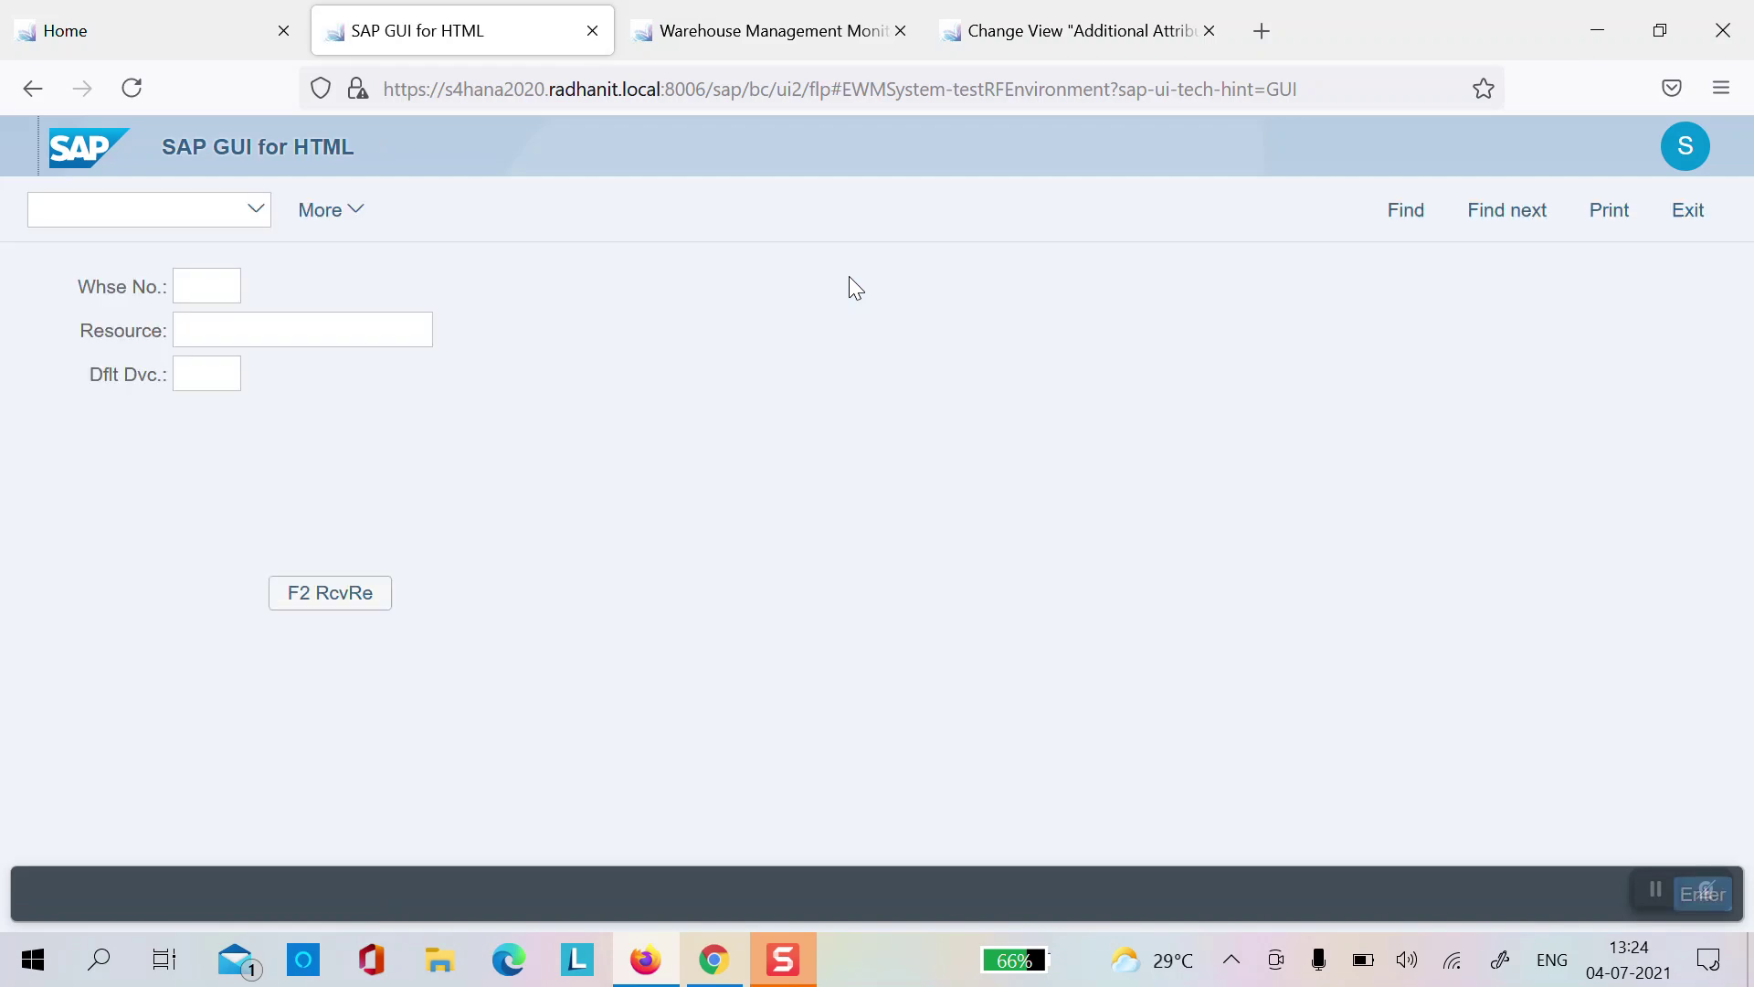
pyautogui.click(187, 290)
pyautogui.write('5555')
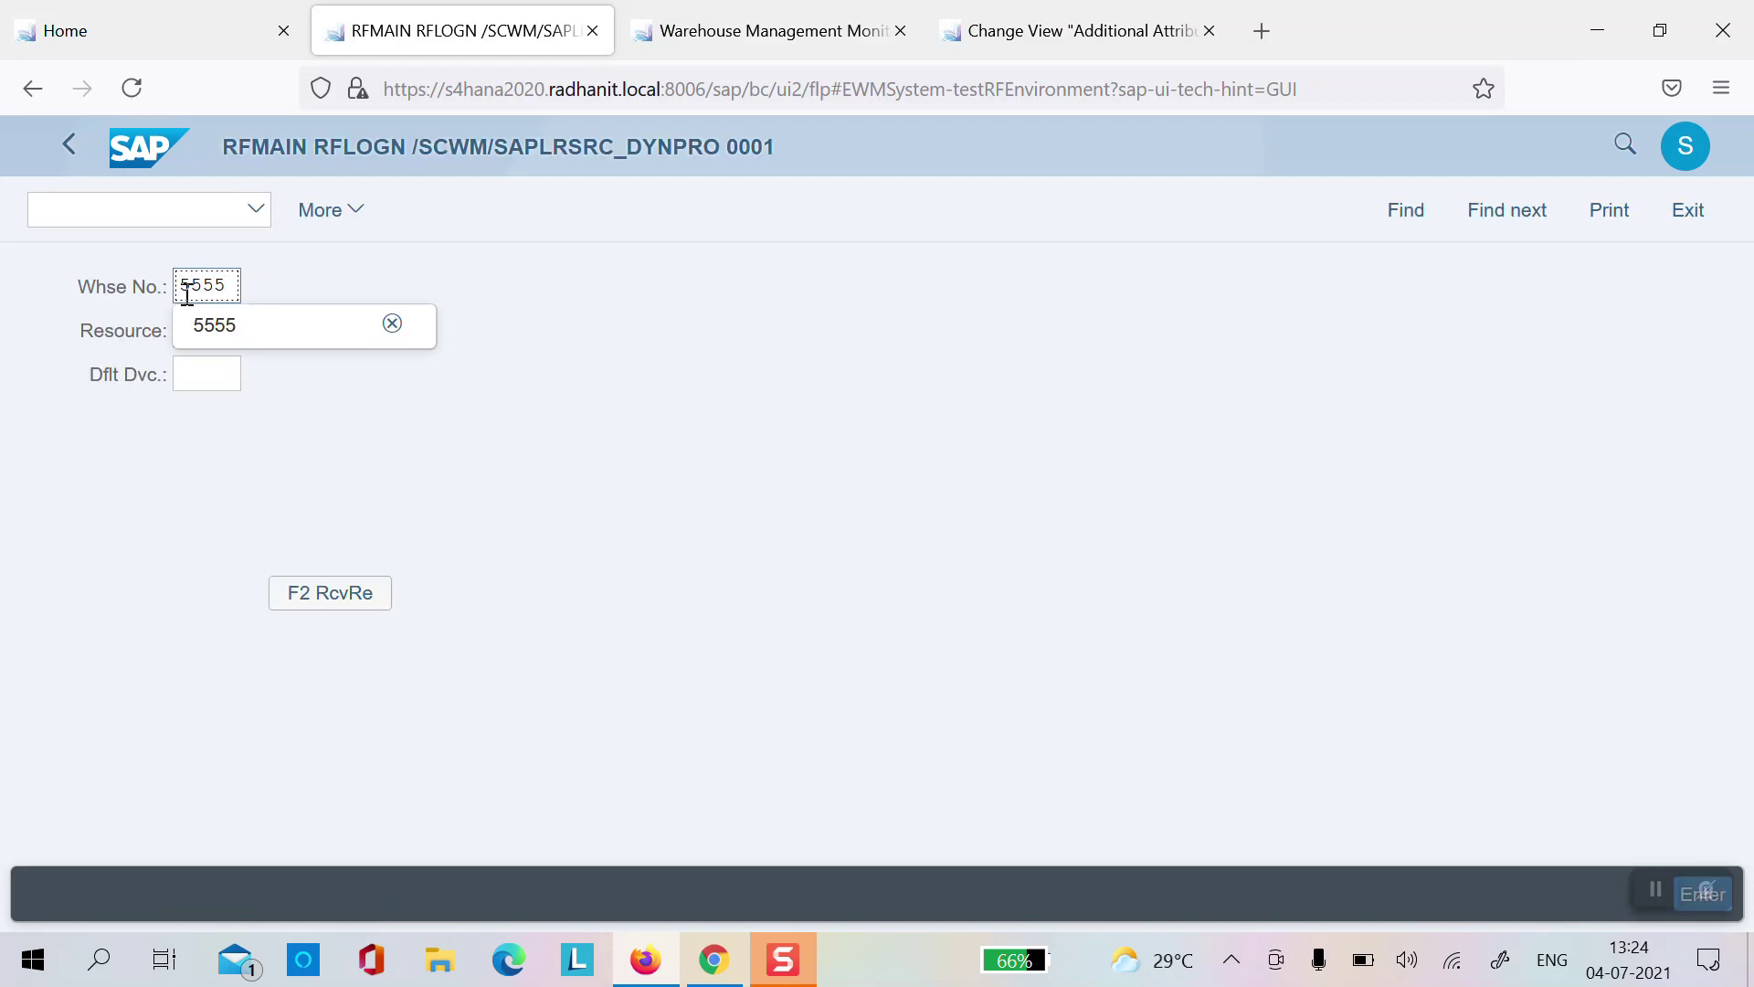
pyautogui.click(224, 326)
pyautogui.click(258, 327)
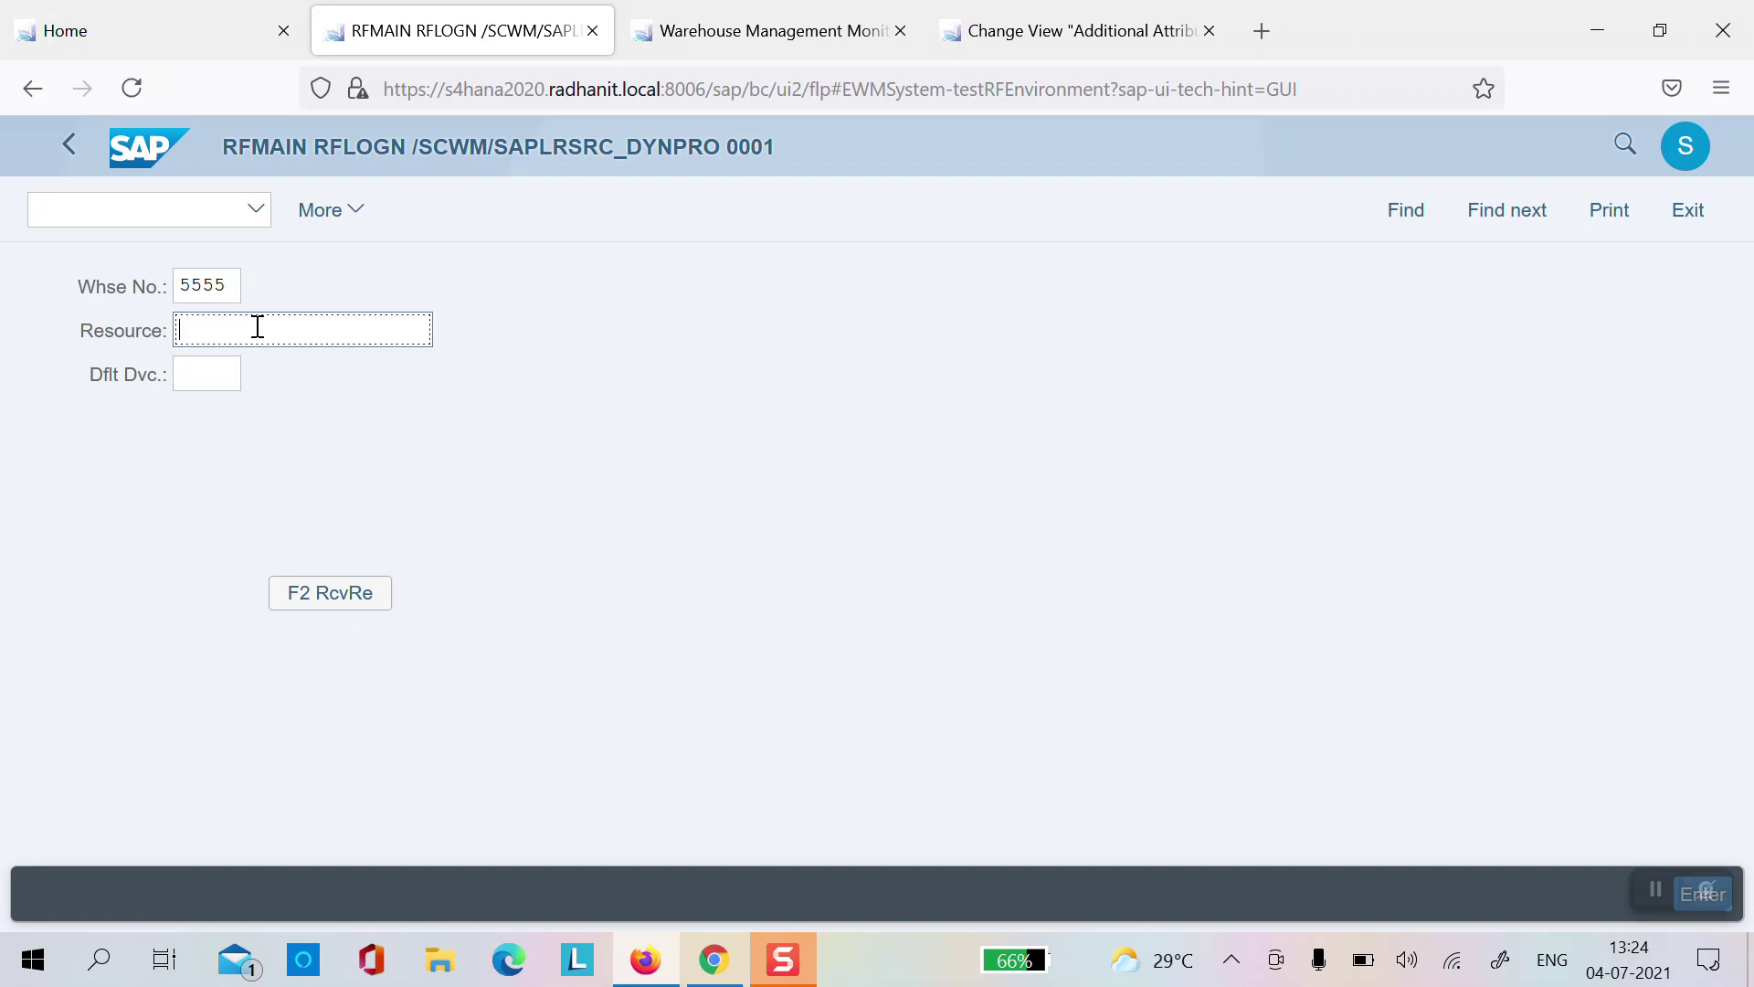
pyautogui.write('00')
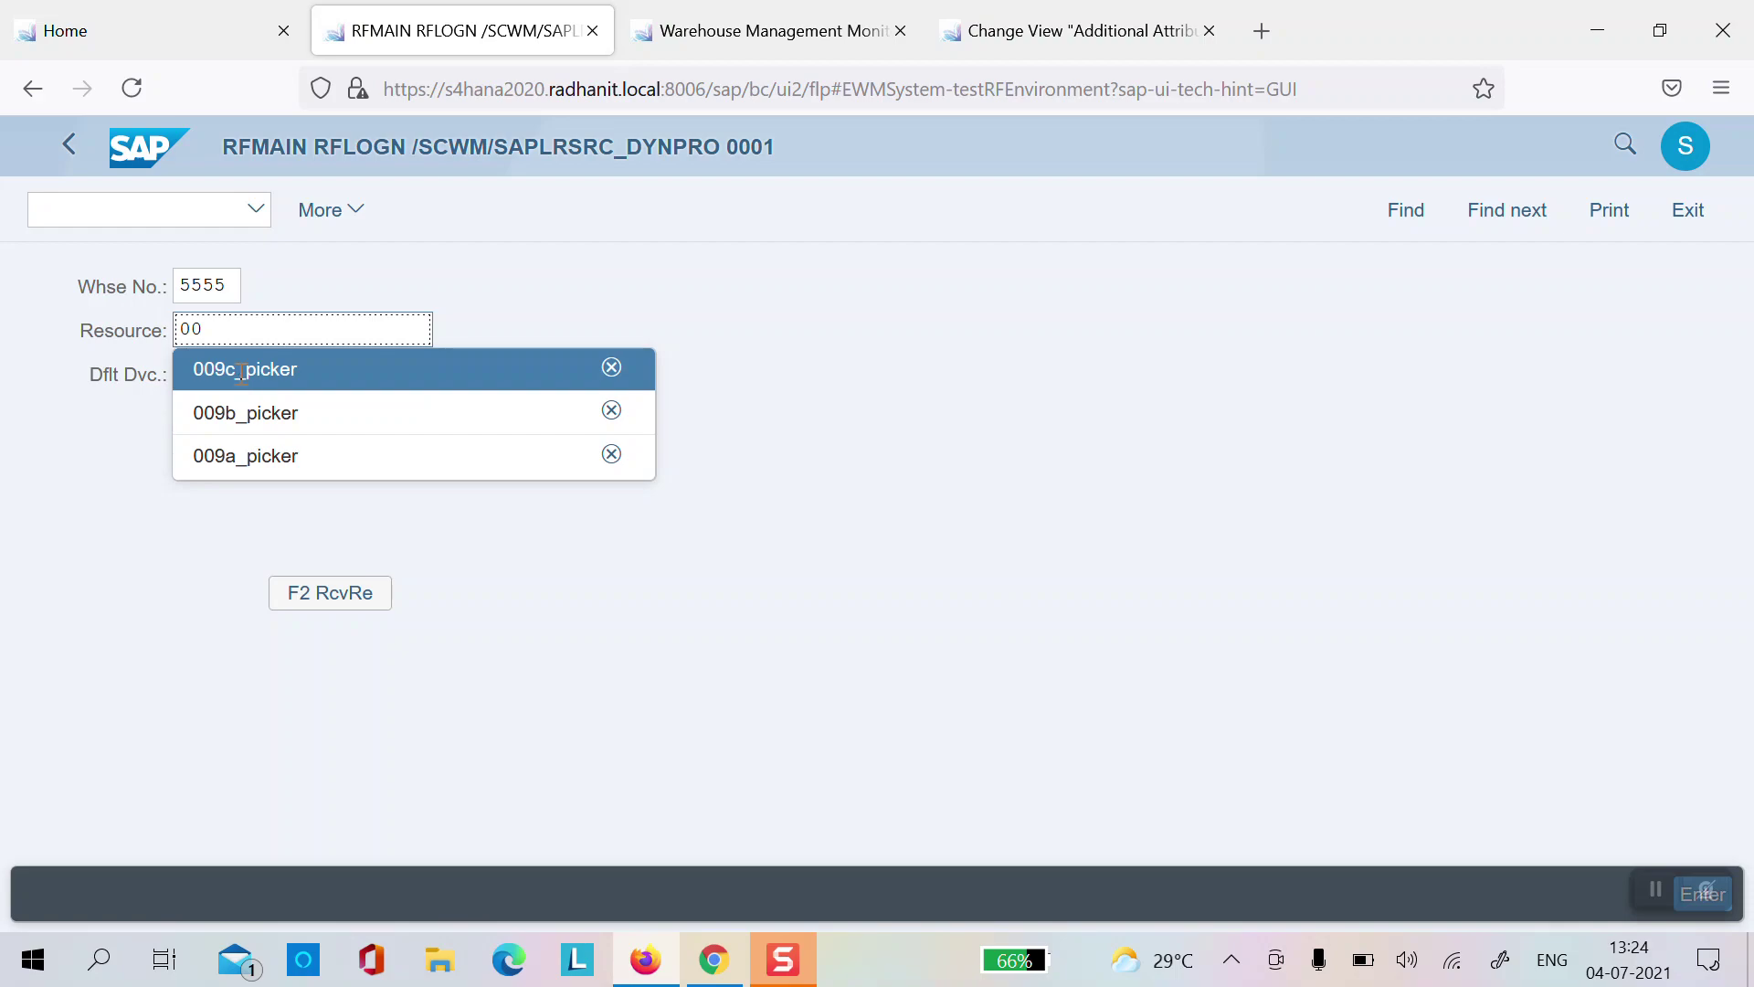
pyautogui.click(238, 370)
pyautogui.click(228, 338)
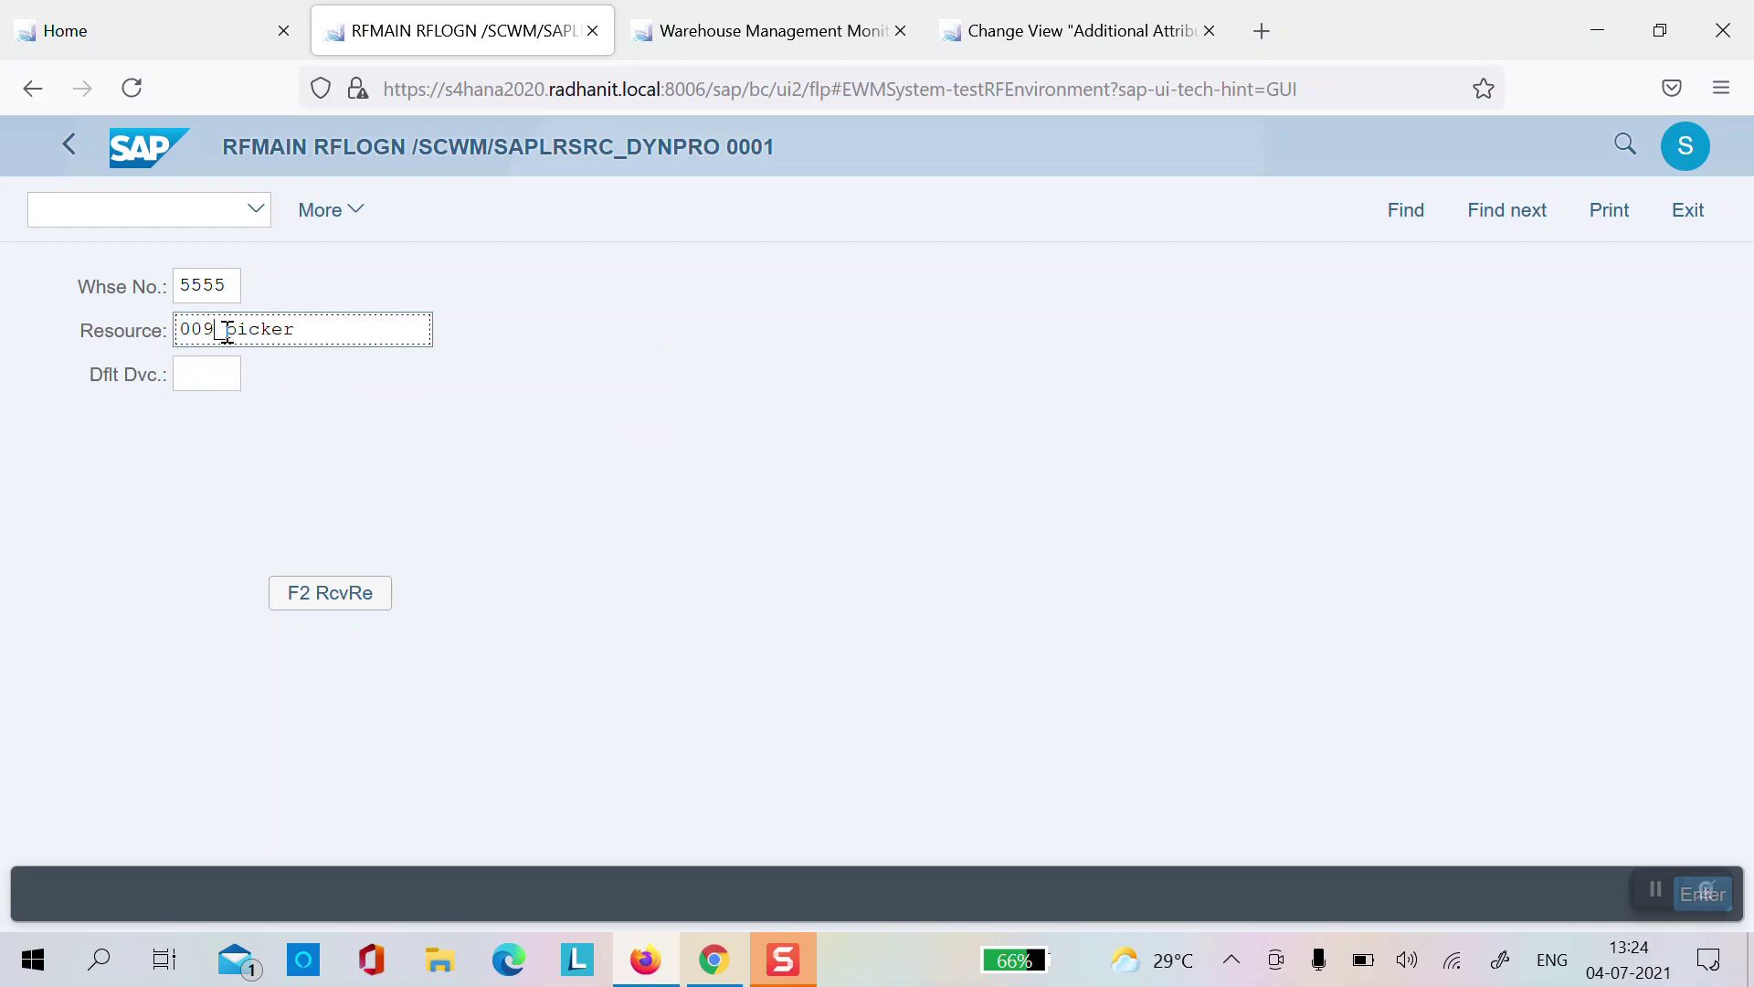
pyautogui.press('Return')
pyautogui.click(228, 339)
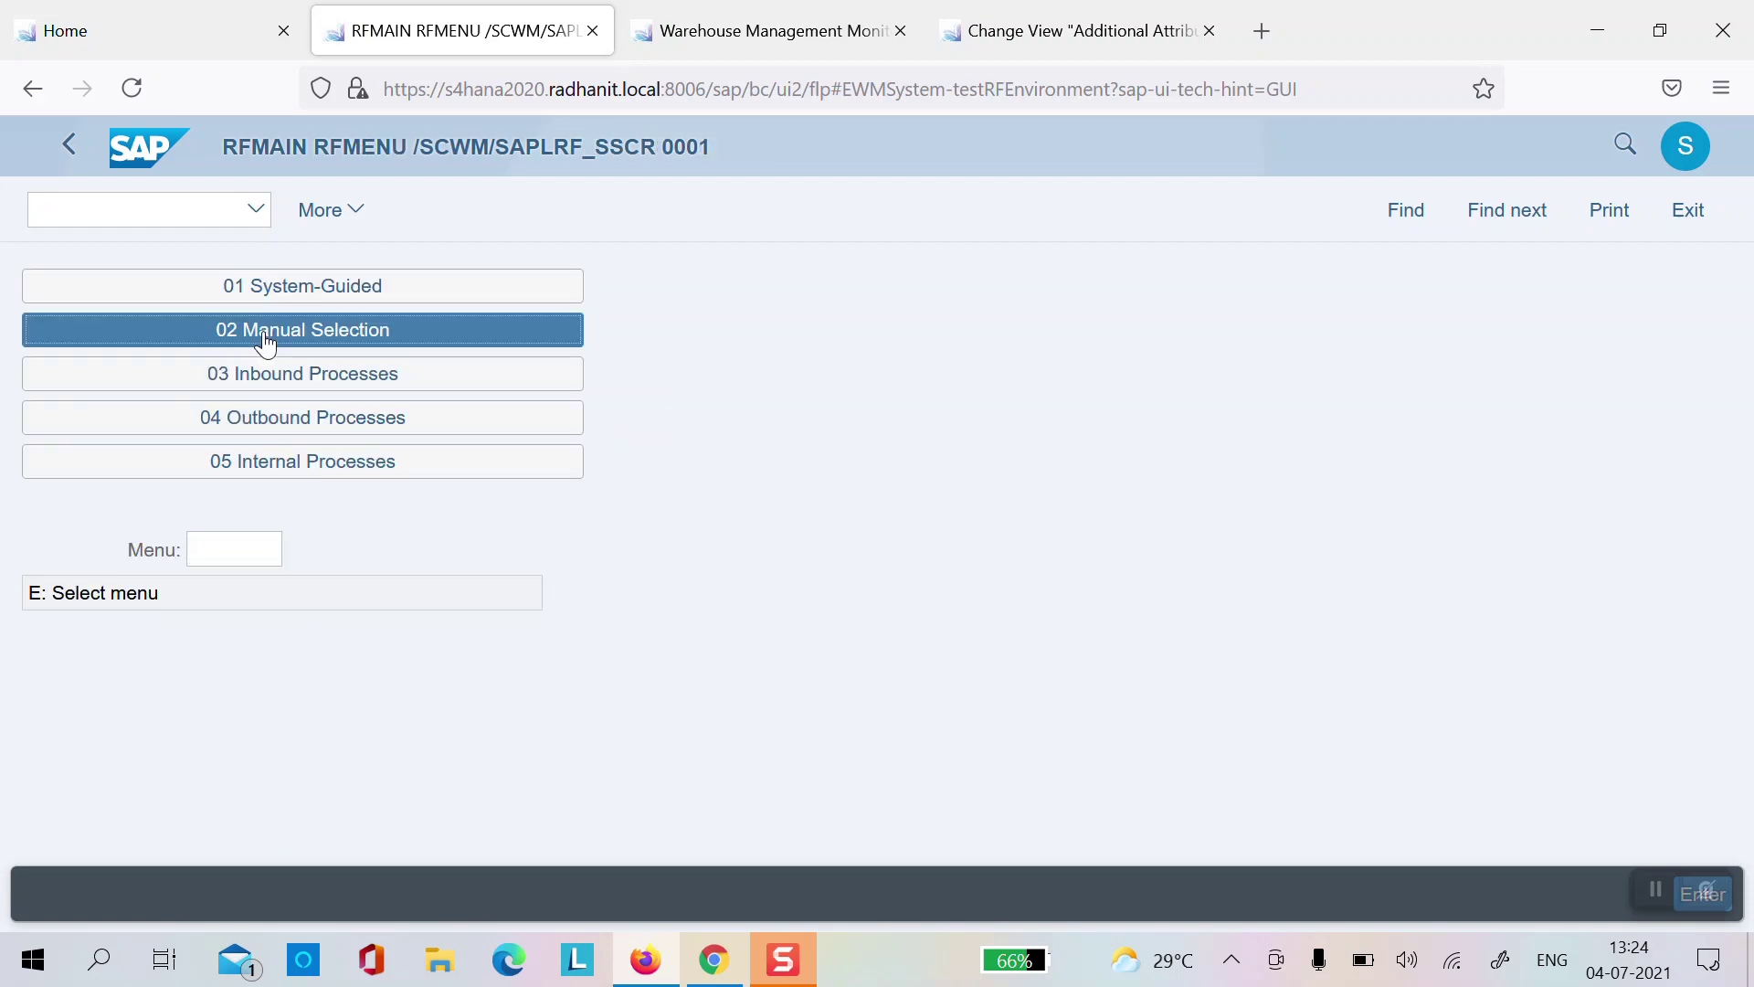
pyautogui.click(298, 338)
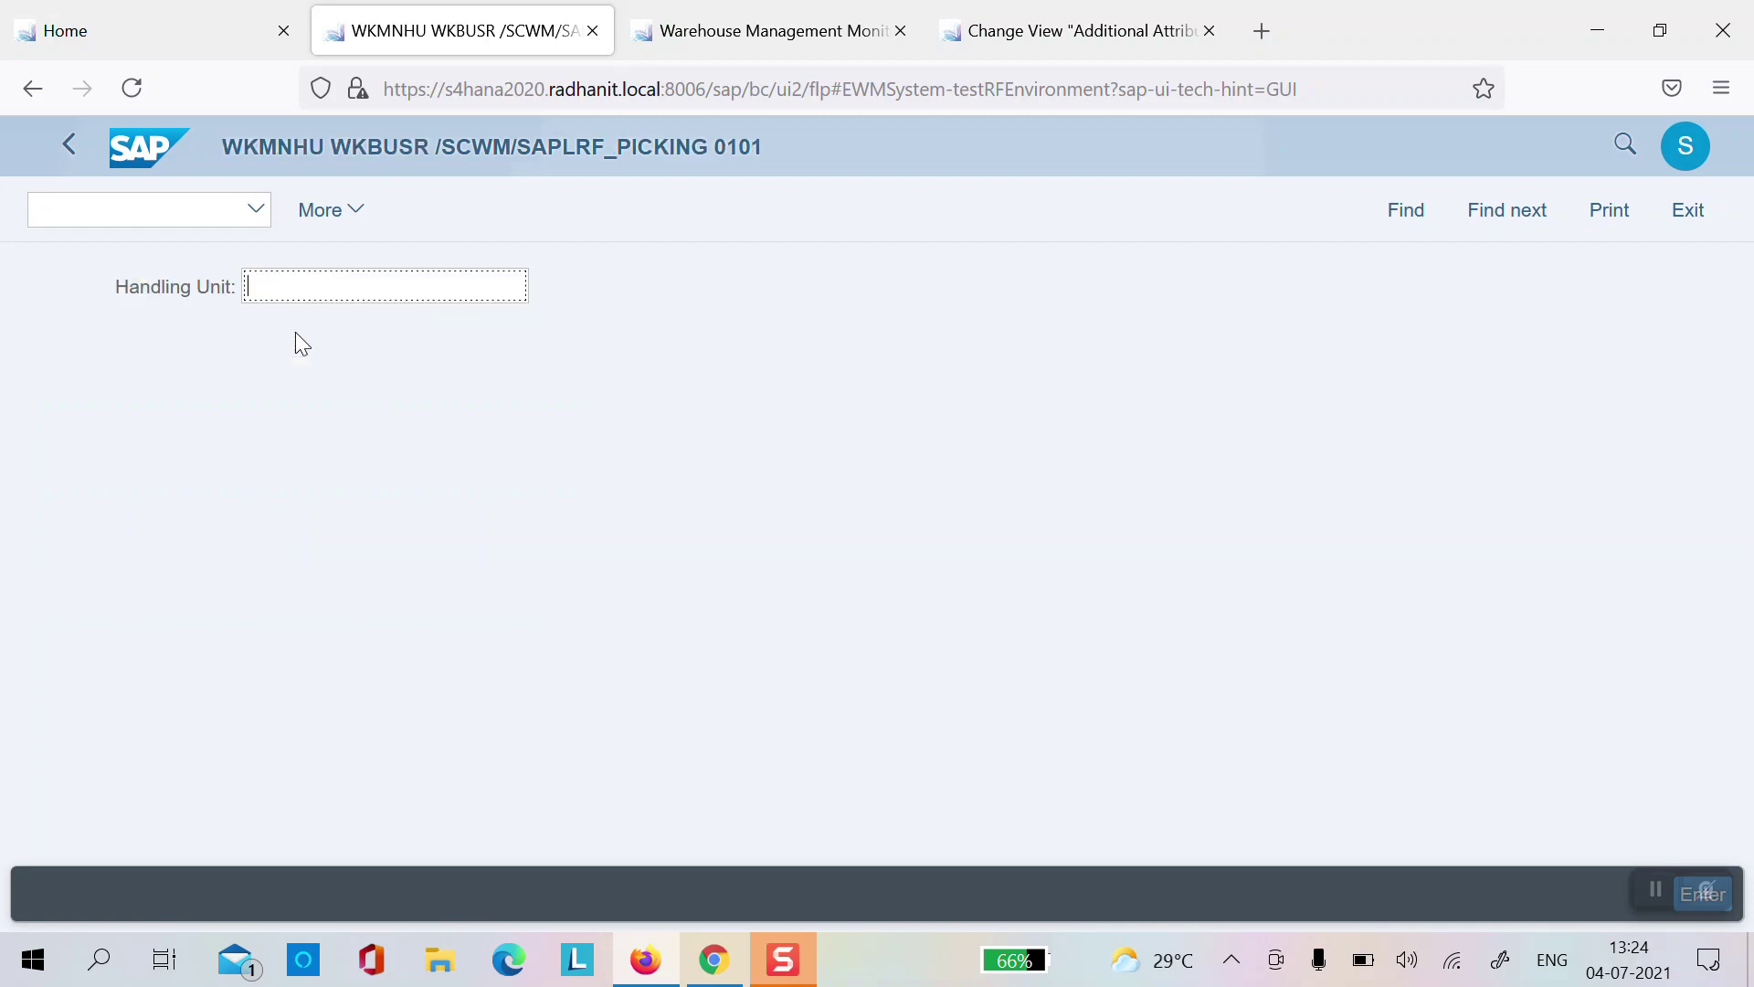
pyautogui.press('Down')
pyautogui.press('Down')
pyautogui.press('Return')
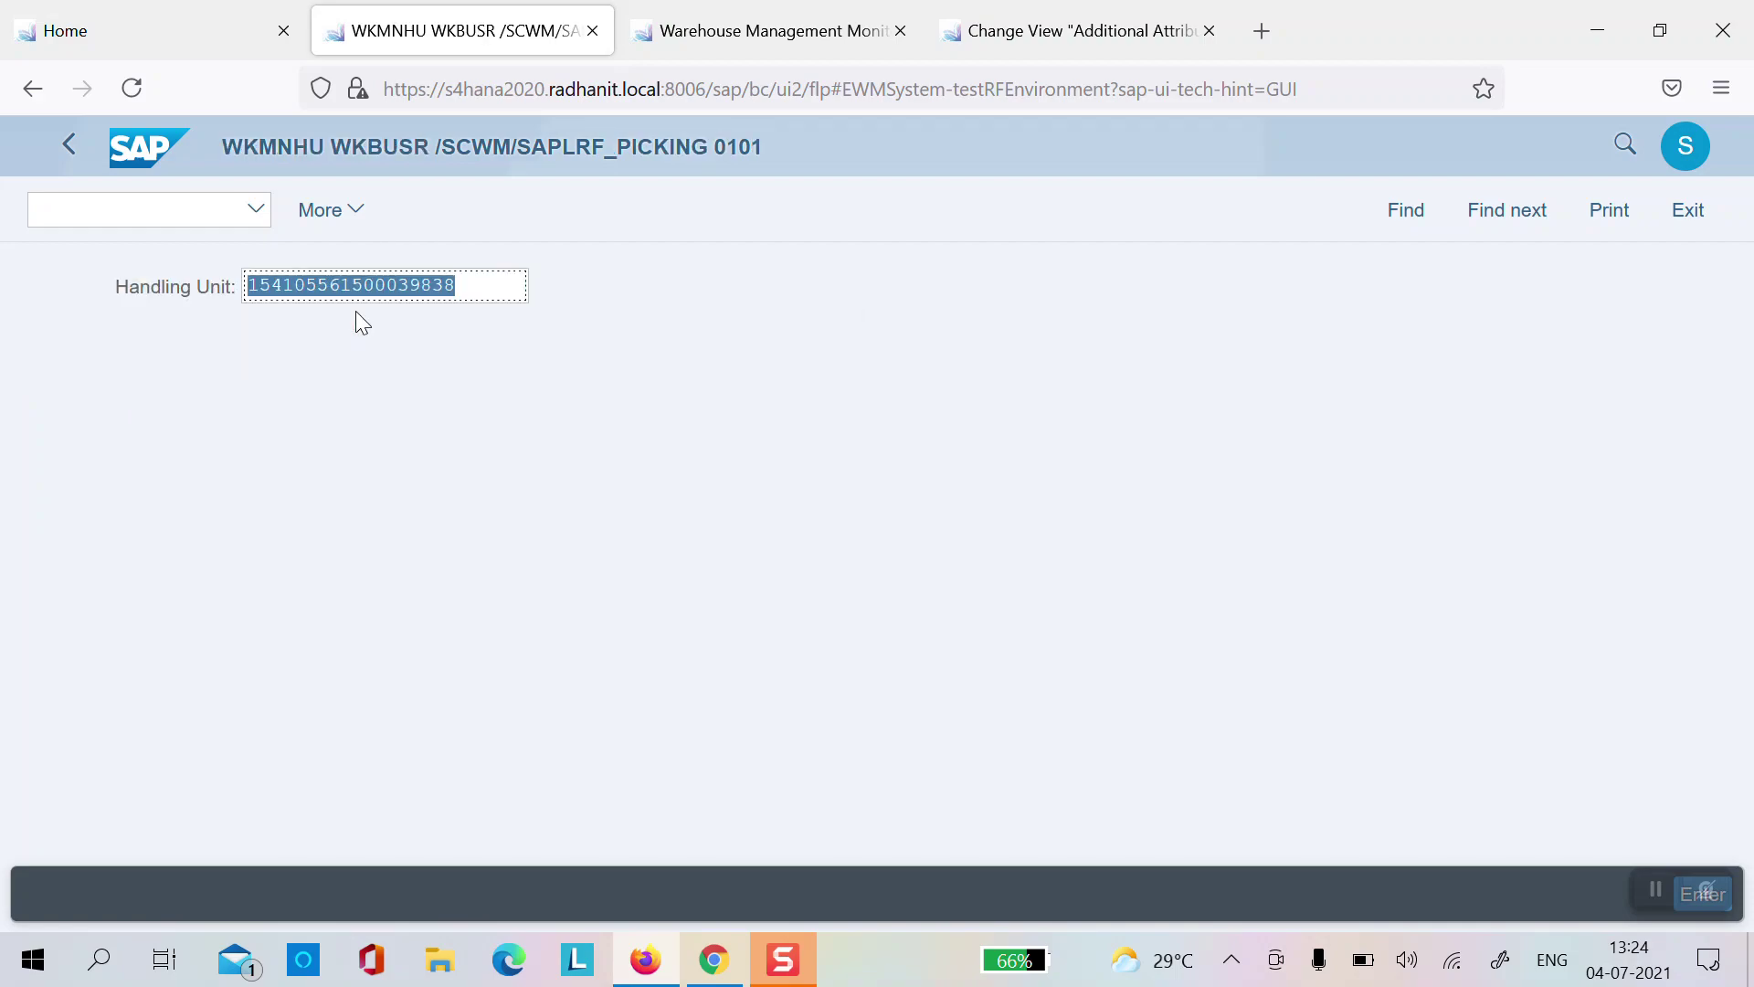
pyautogui.press('Return')
pyautogui.click(450, 599)
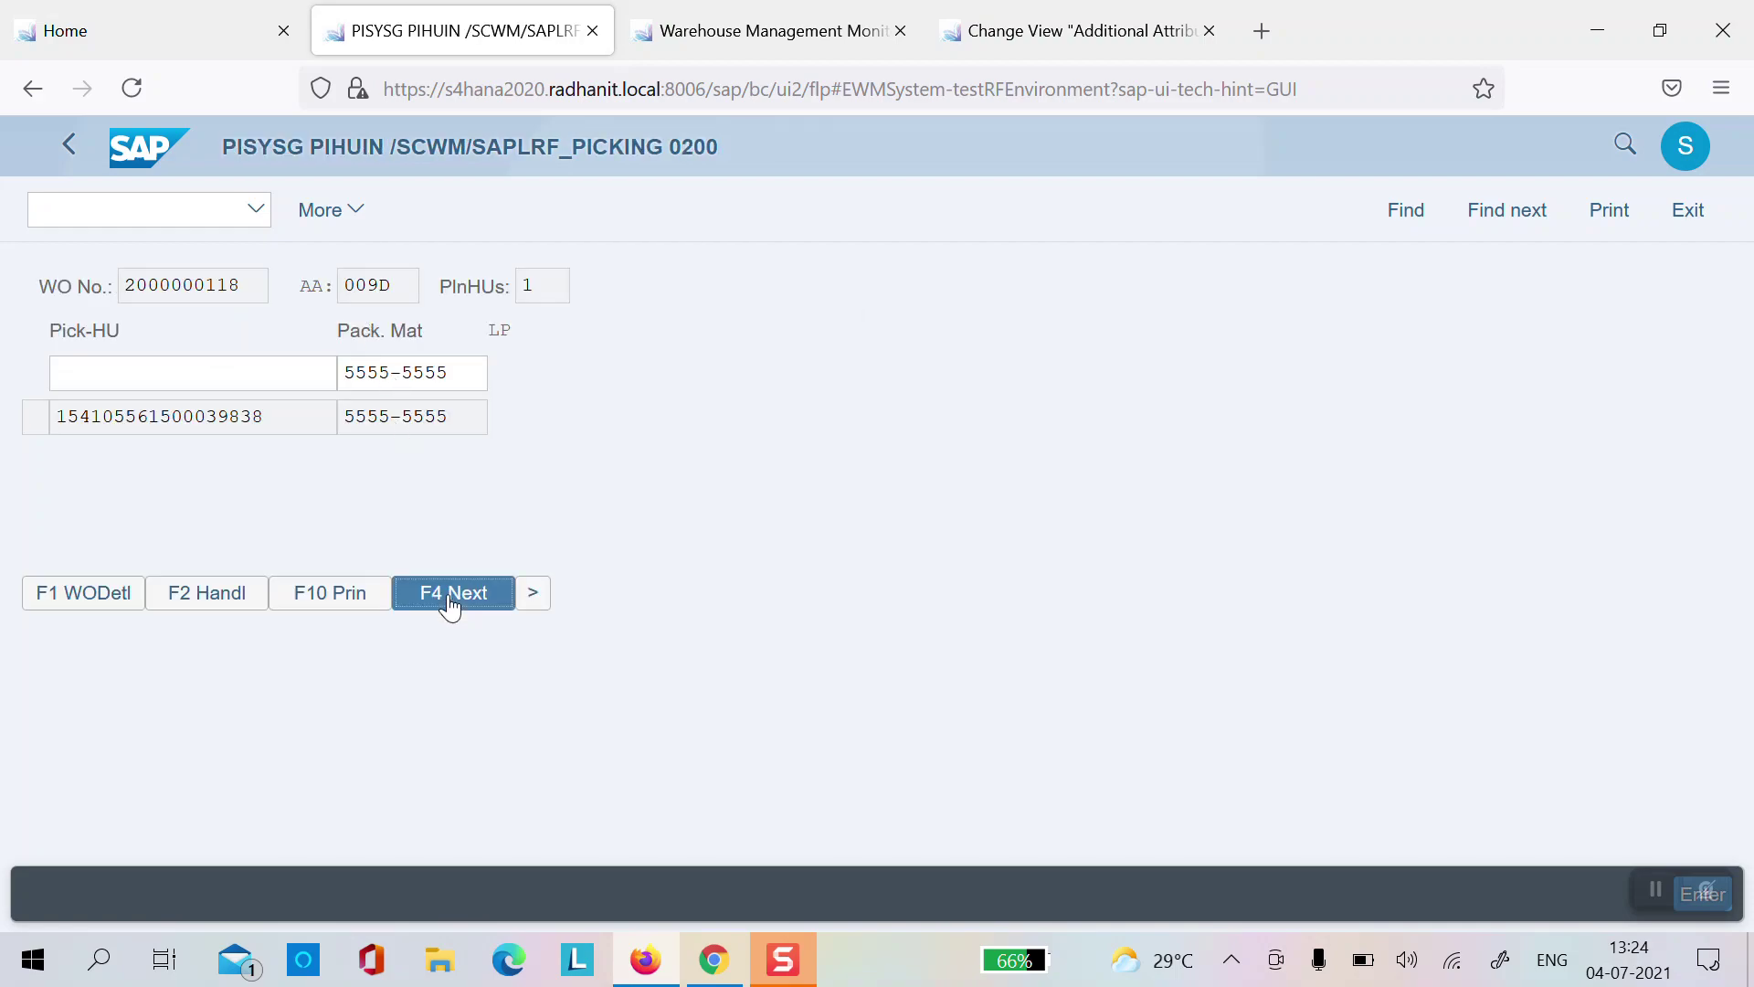
# Step: Verify source bin 009D-04-01-01 for the pick
pyautogui.click(170, 294)
pyautogui.moveTo(101, 291); pyautogui.dragTo(261, 289)
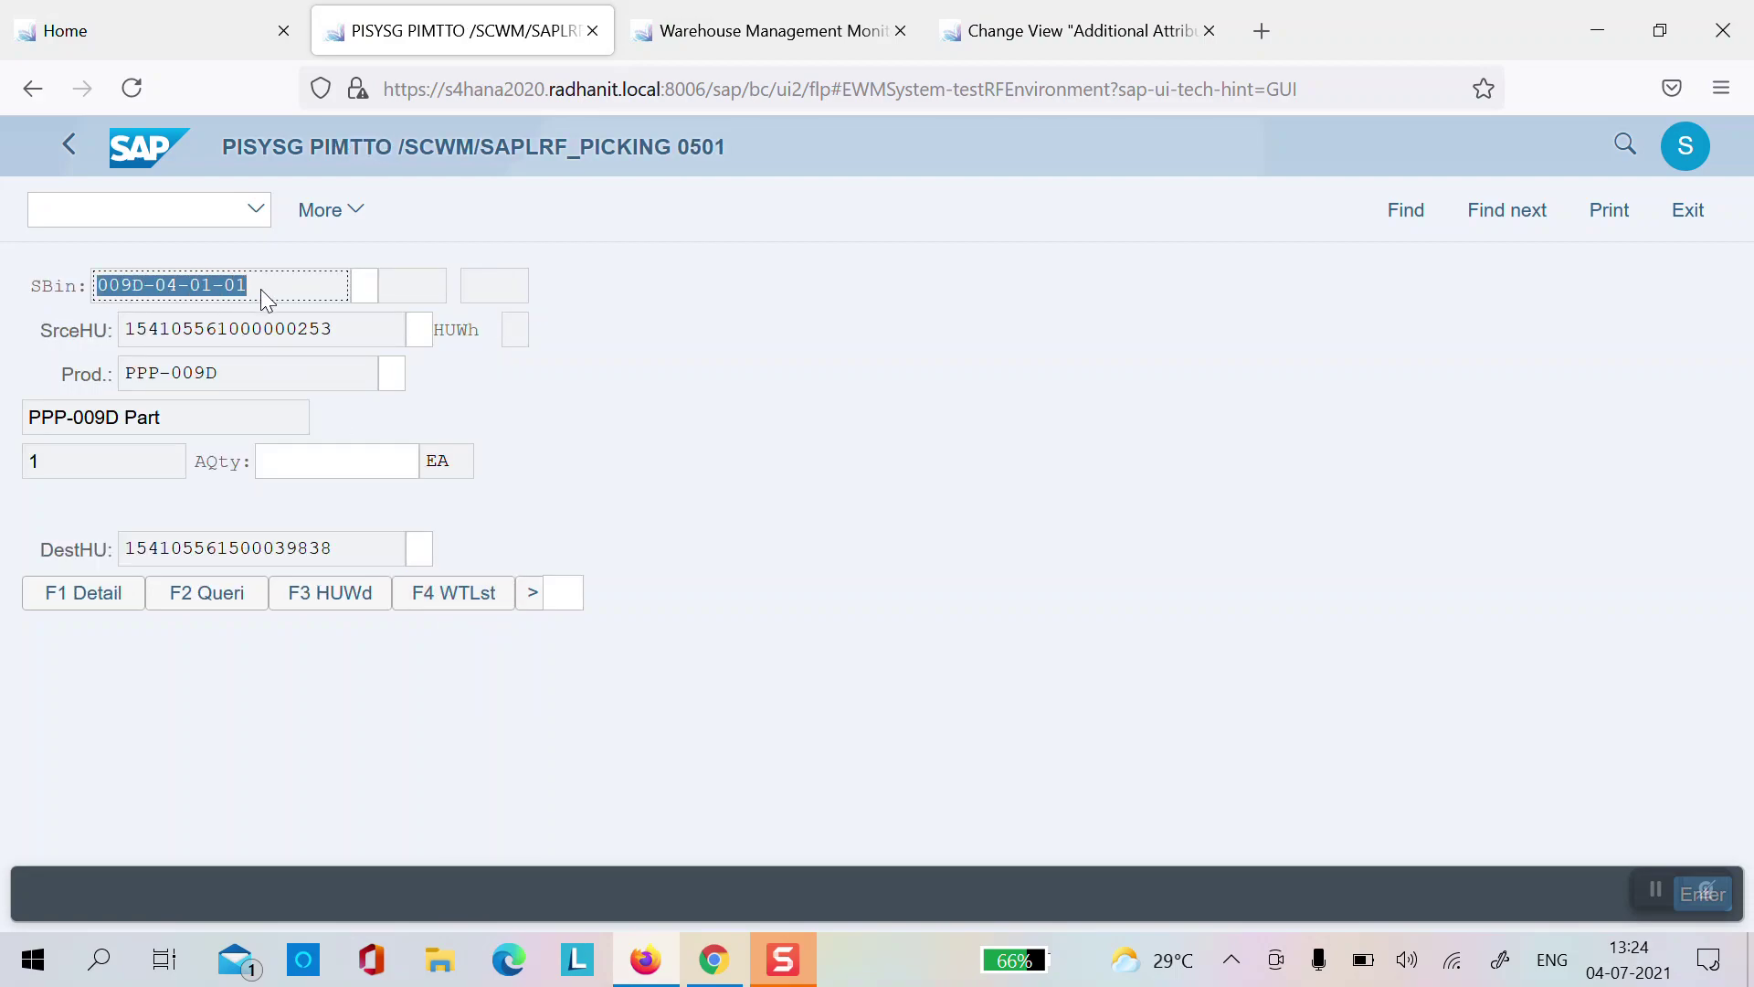
pyautogui.hotkey('ctrl', 'c')
pyautogui.press('Tab')
pyautogui.hotkey('ctrl', 'v')
pyautogui.press('Tab')
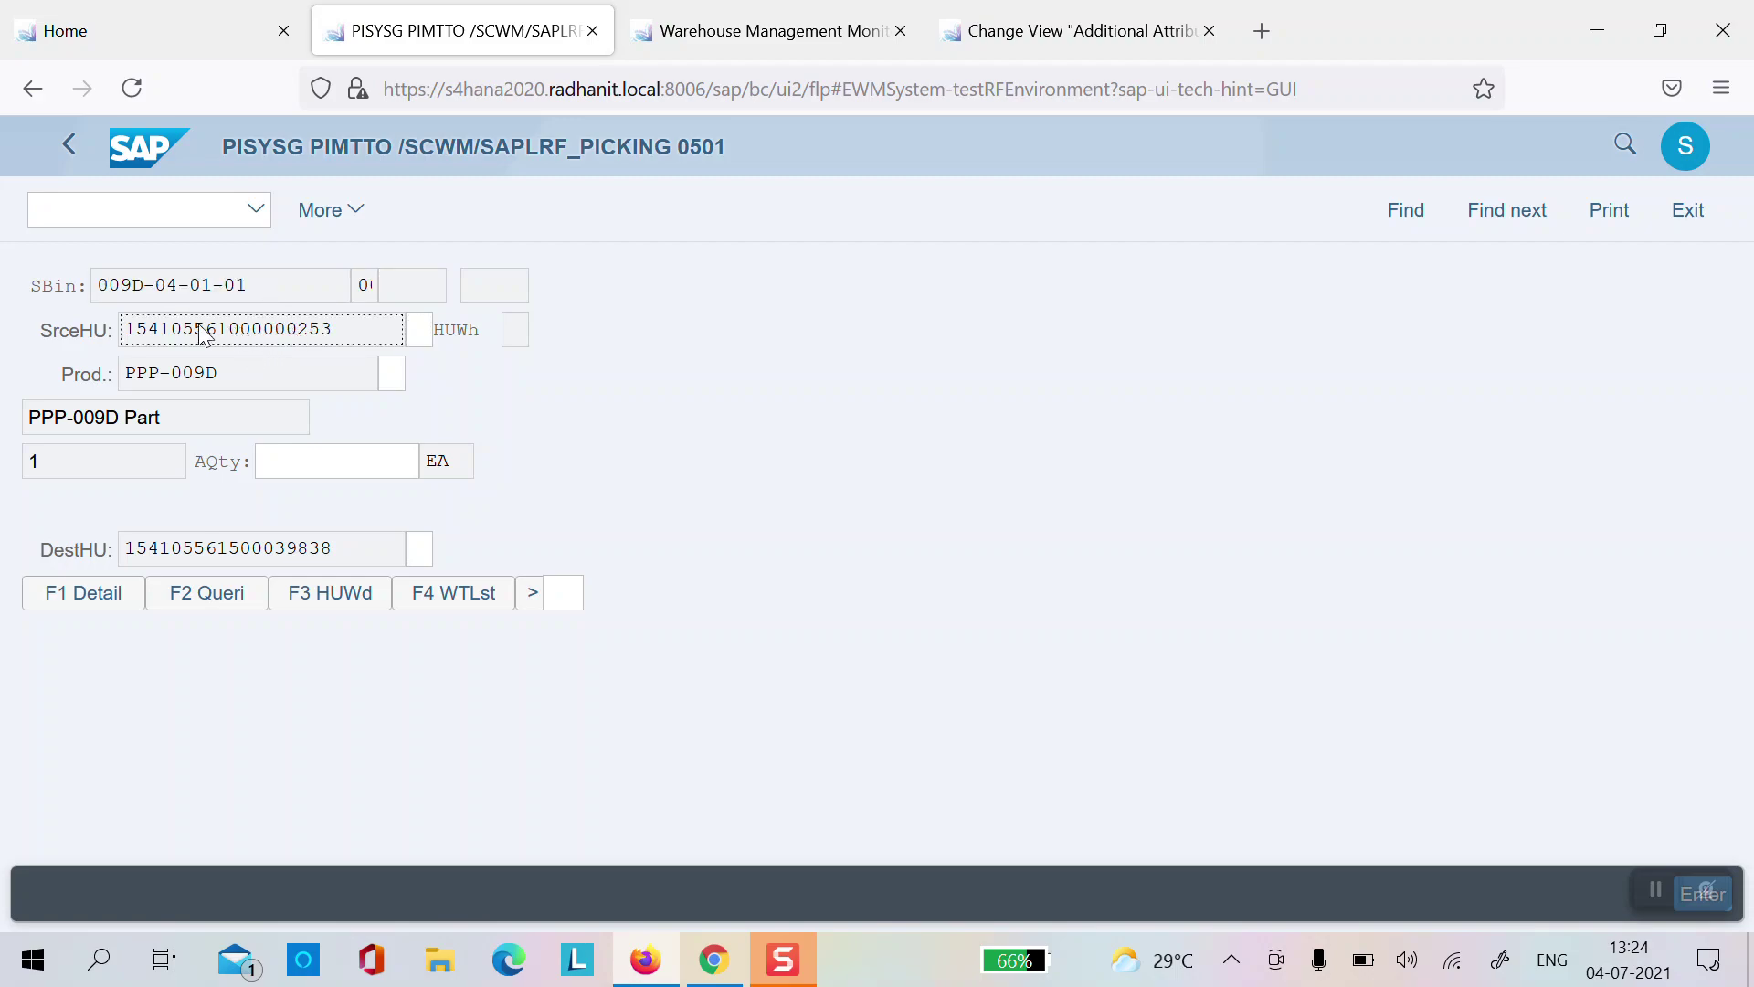
pyautogui.moveTo(128, 331); pyautogui.dragTo(344, 329)
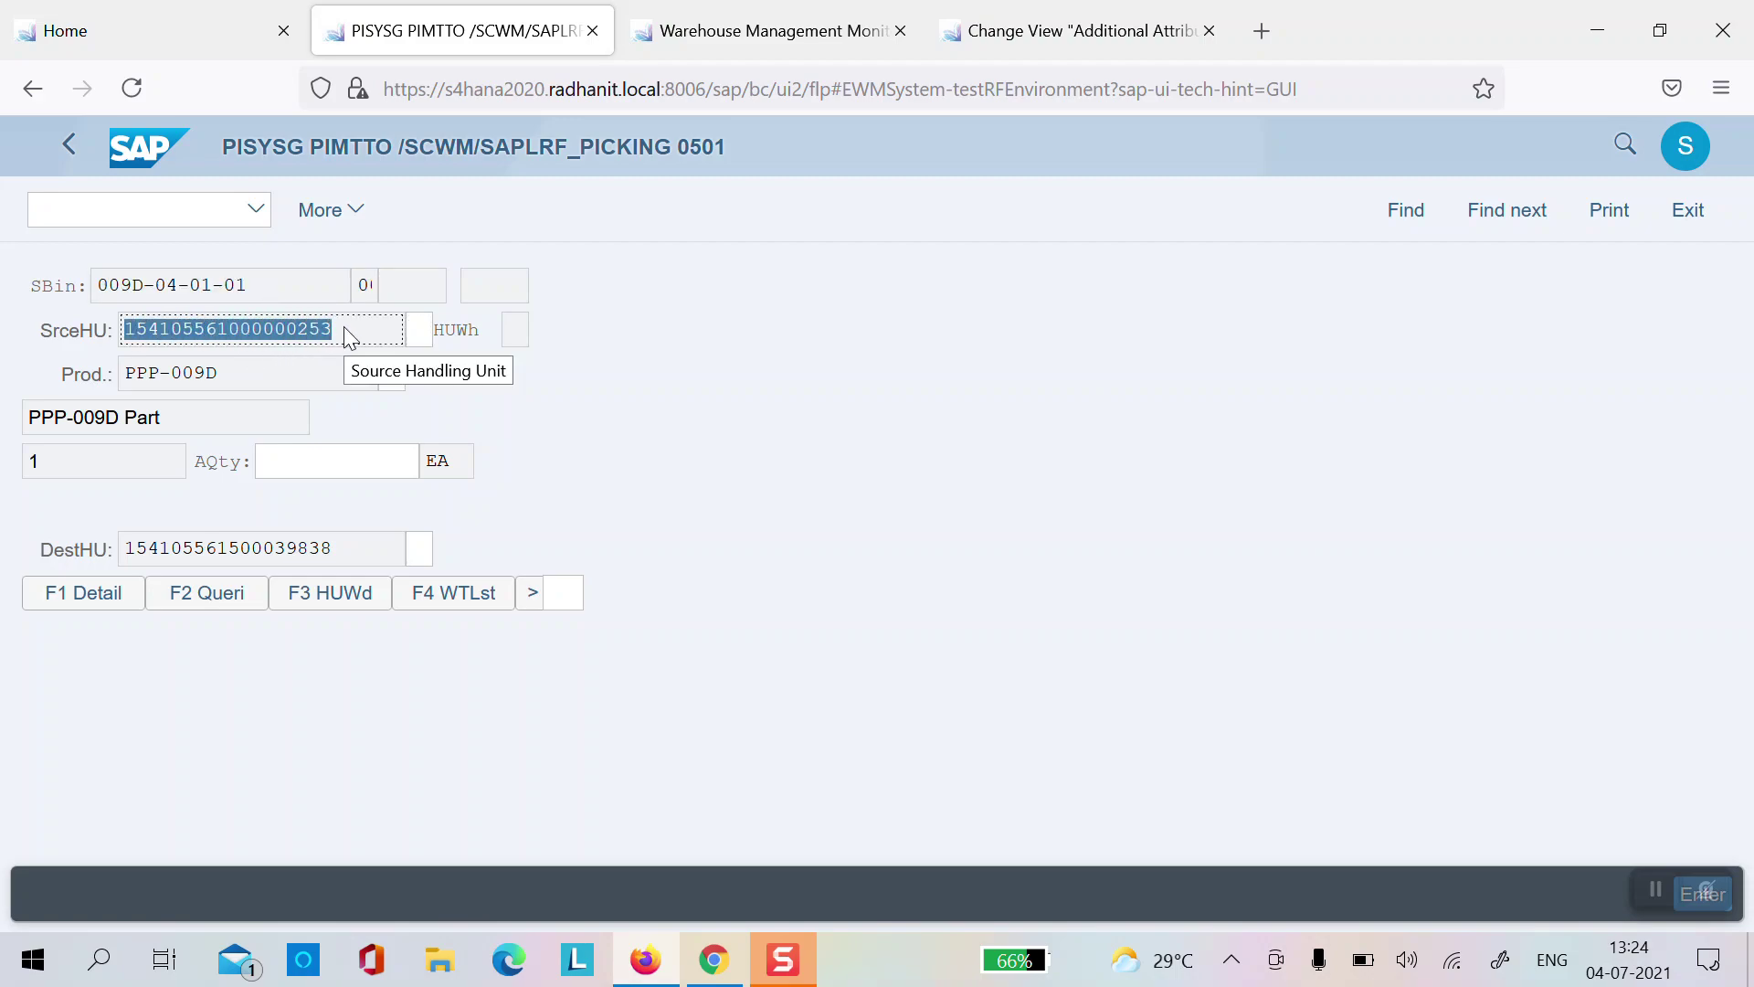
pyautogui.hotkey('ctrl', 'c')
pyautogui.press('Tab')
pyautogui.hotkey('ctrl', 'v')
pyautogui.press('Tab')
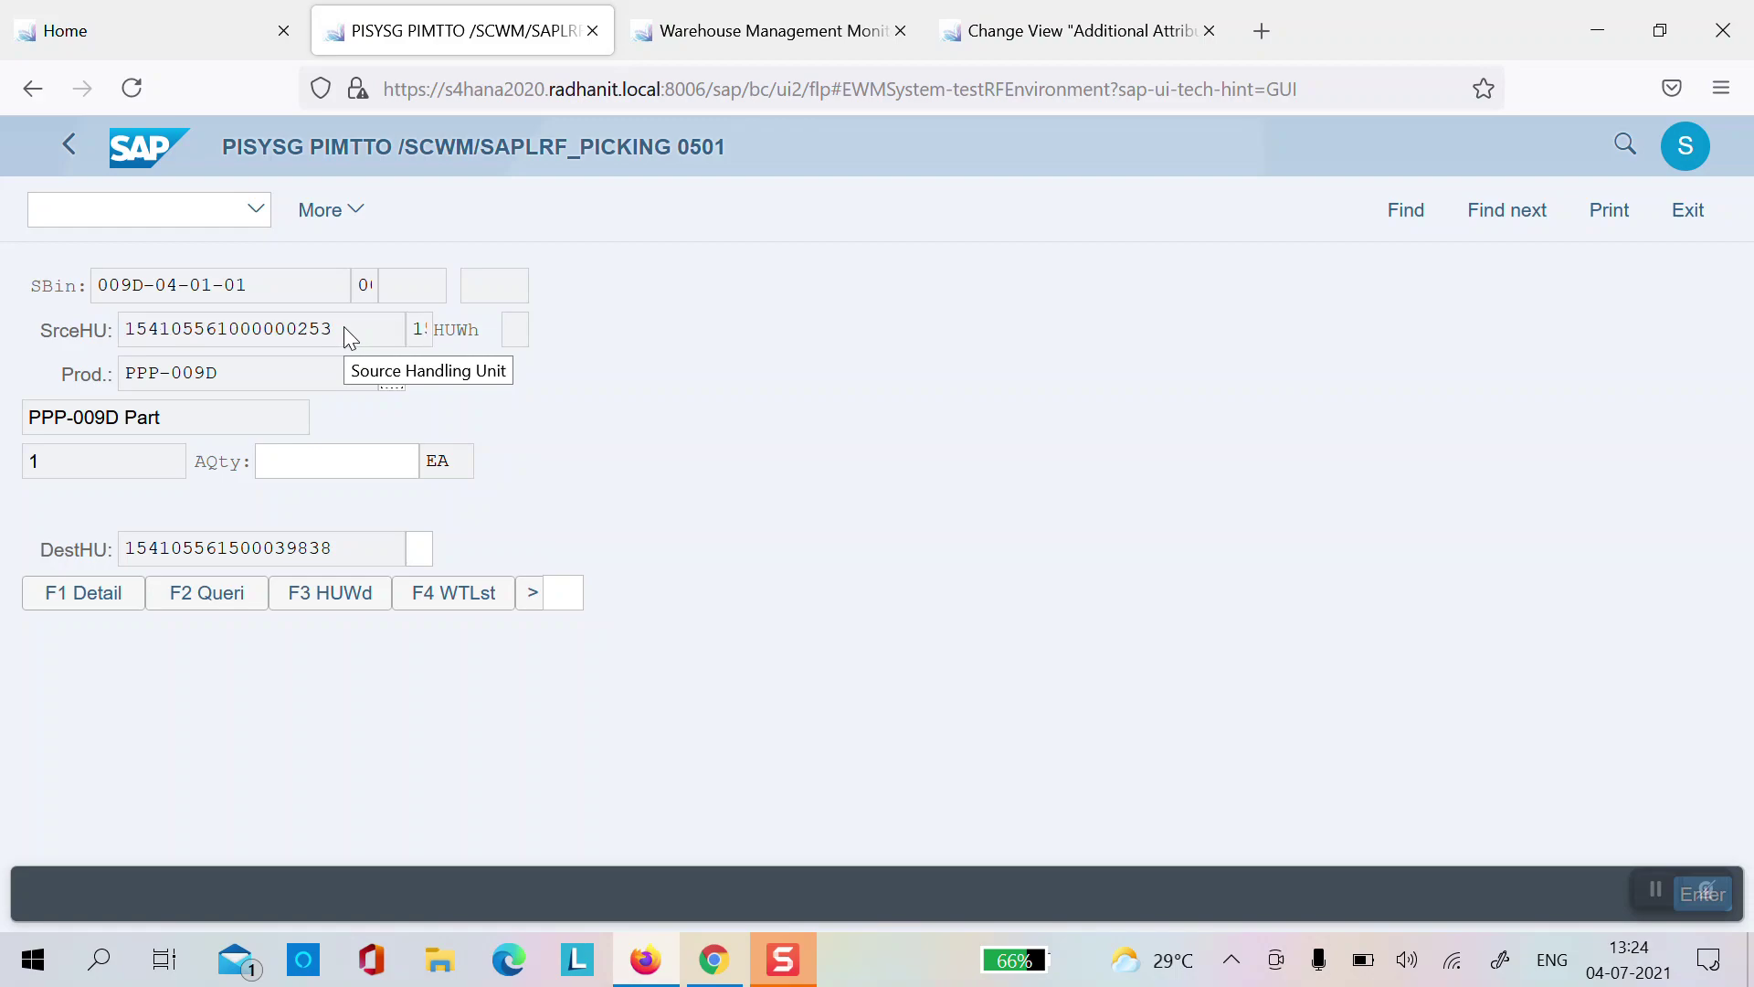
# Step: Verify product PPP-009D and enter an actual quantity of 1 EA
pyautogui.click(129, 376)
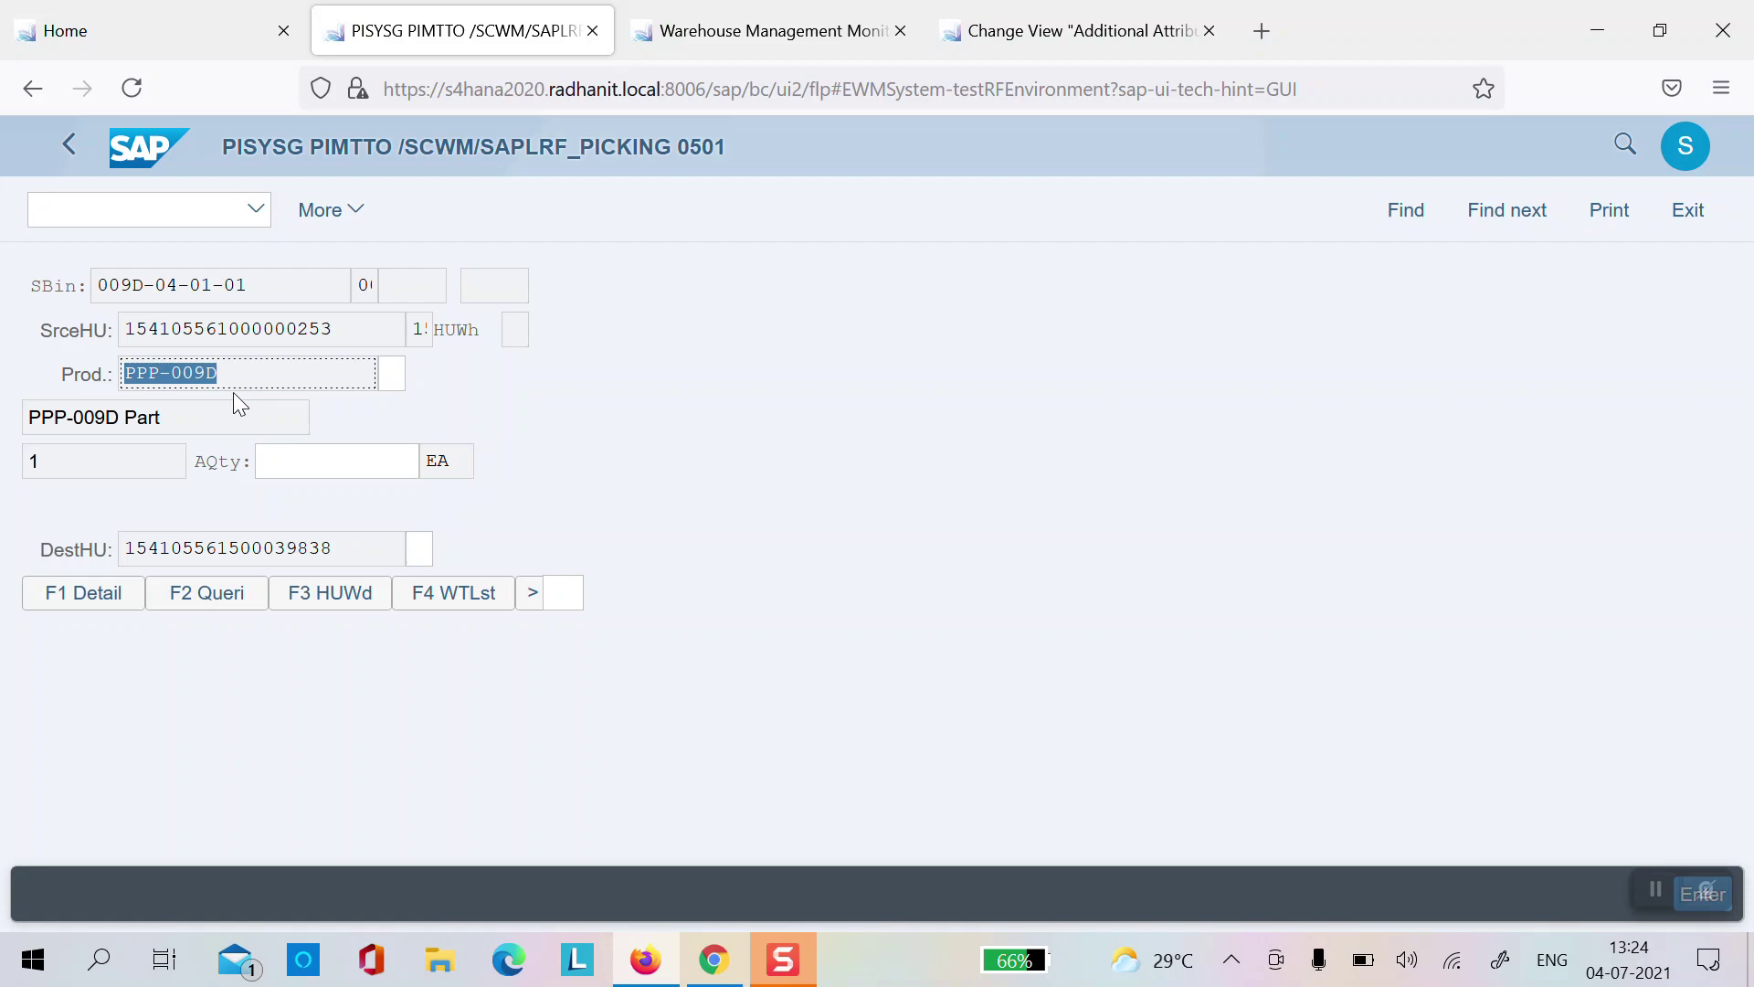
pyautogui.hotkey('ctrl', 'c')
pyautogui.press('Tab')
pyautogui.hotkey('ctrl', 'v')
pyautogui.press('Tab')
pyautogui.write('1')
pyautogui.press('Tab')
pyautogui.moveTo(133, 554); pyautogui.dragTo(351, 551)
pyautogui.hotkey('ctrl', 'c')
pyautogui.press('Tab')
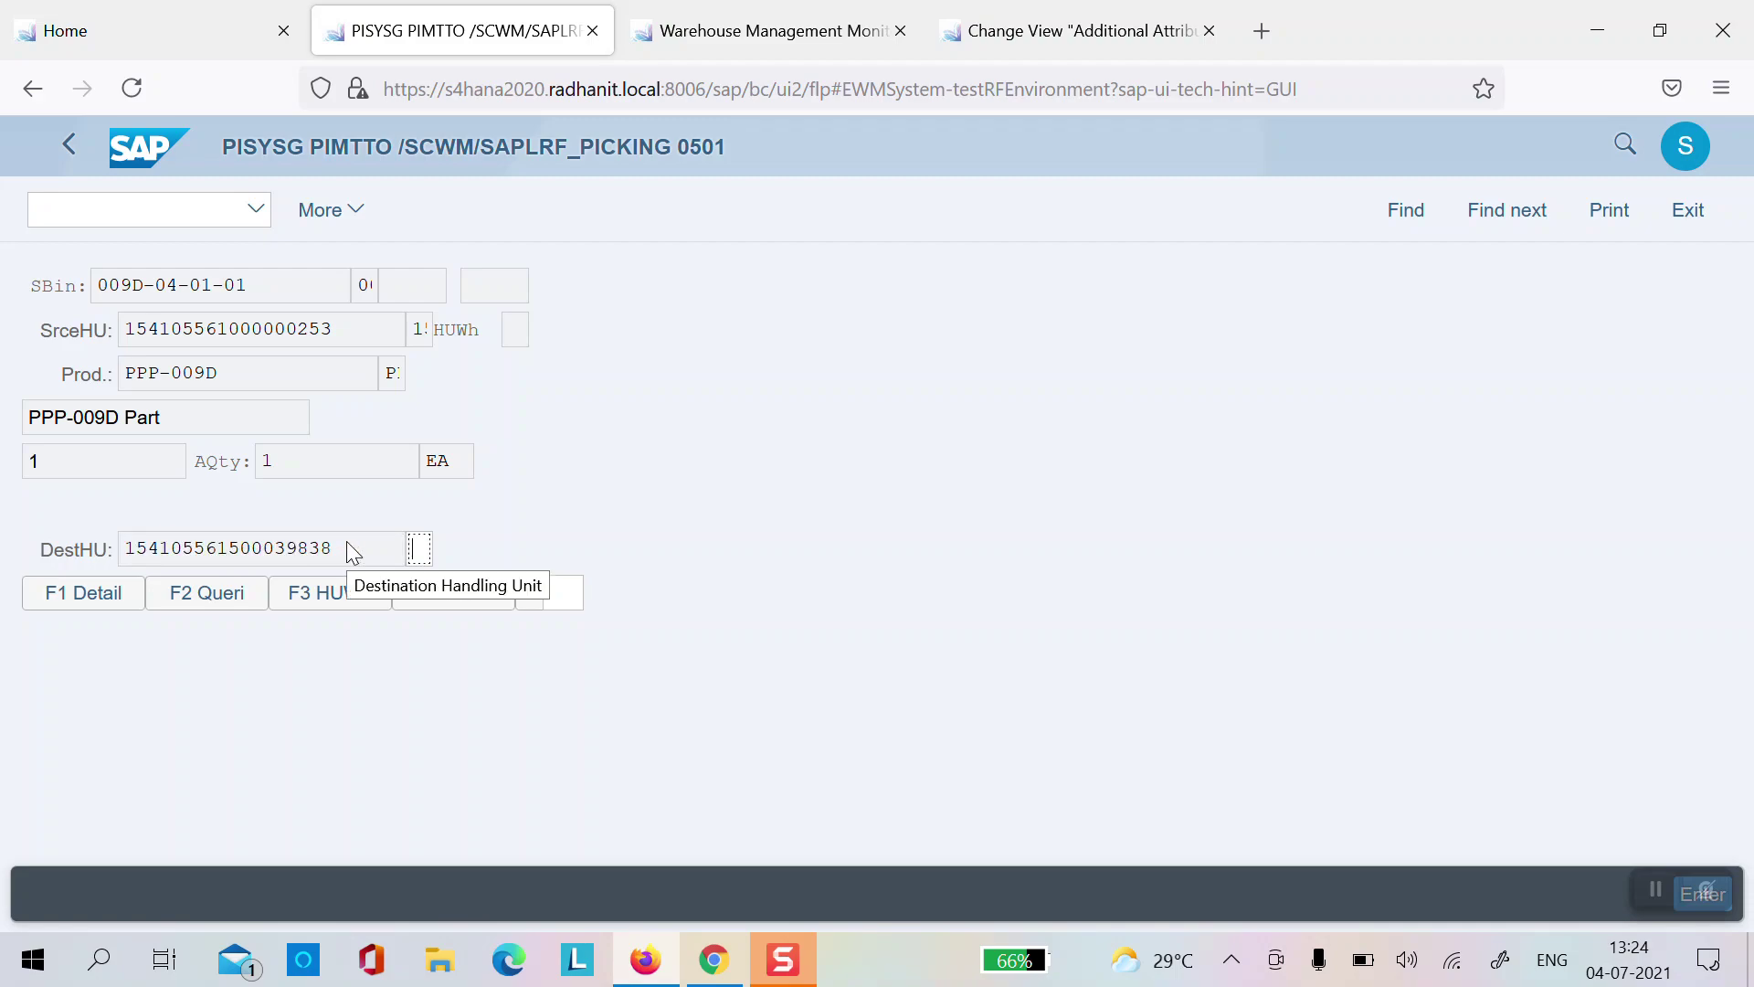
pyautogui.hotkey('ctrl', 'v')
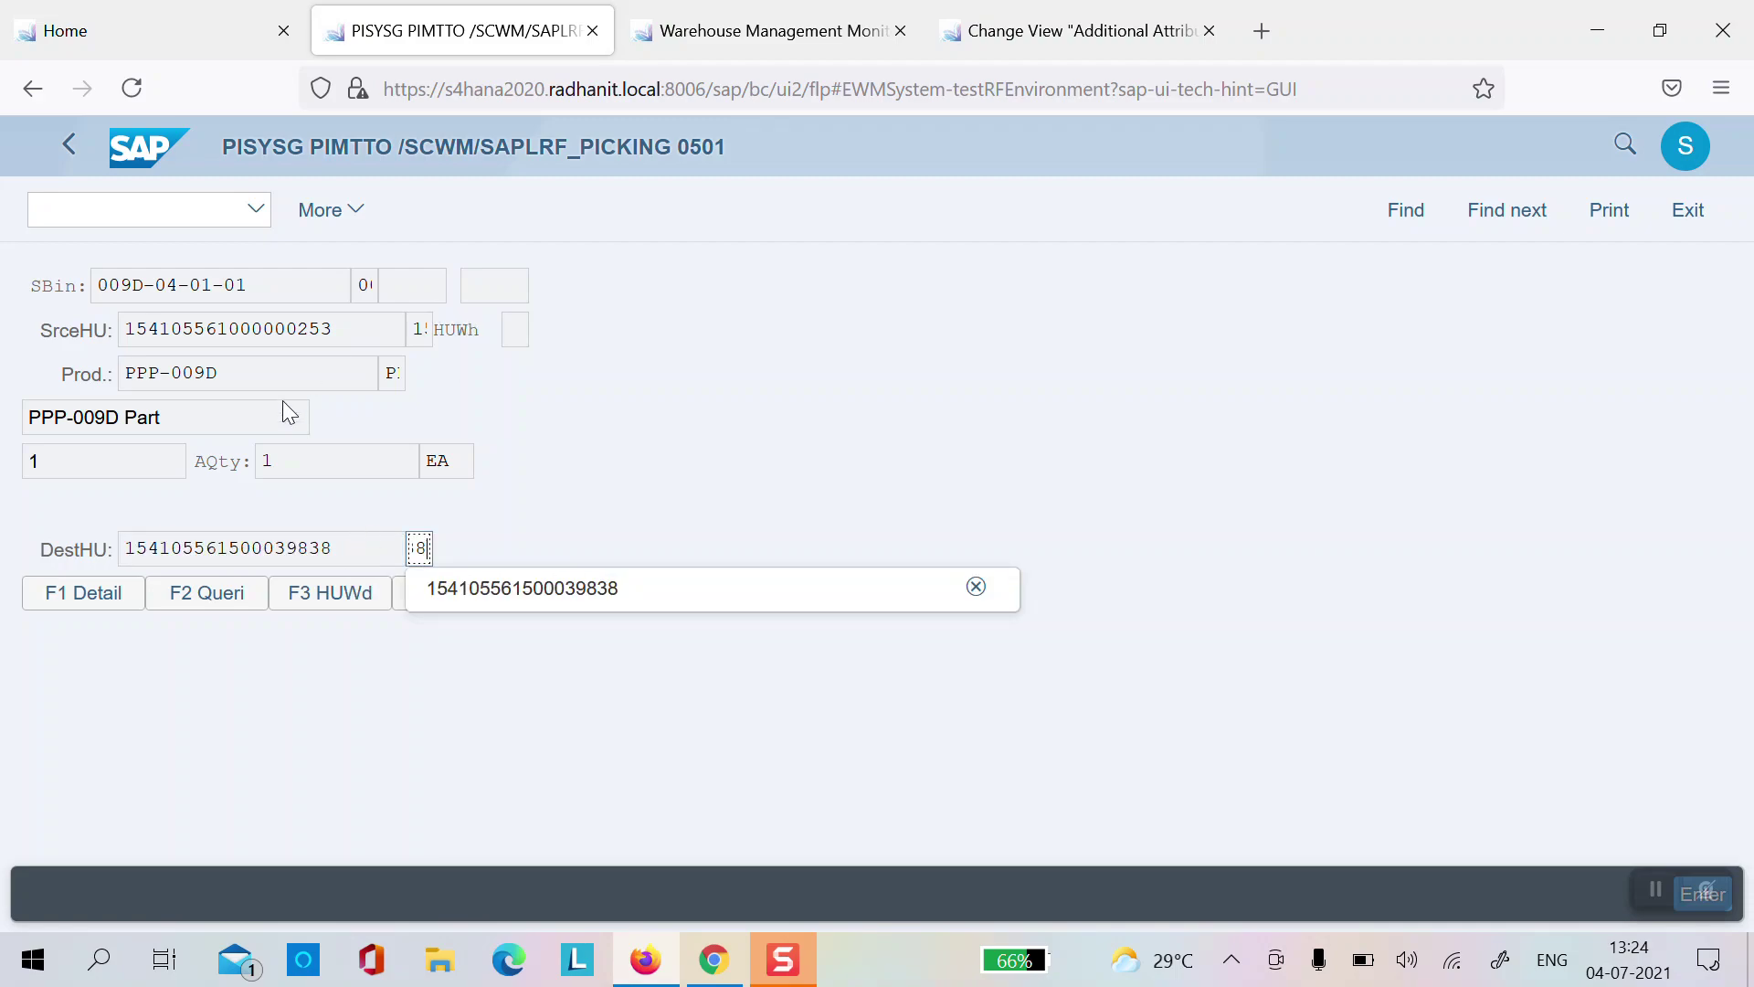
pyautogui.press('Return')
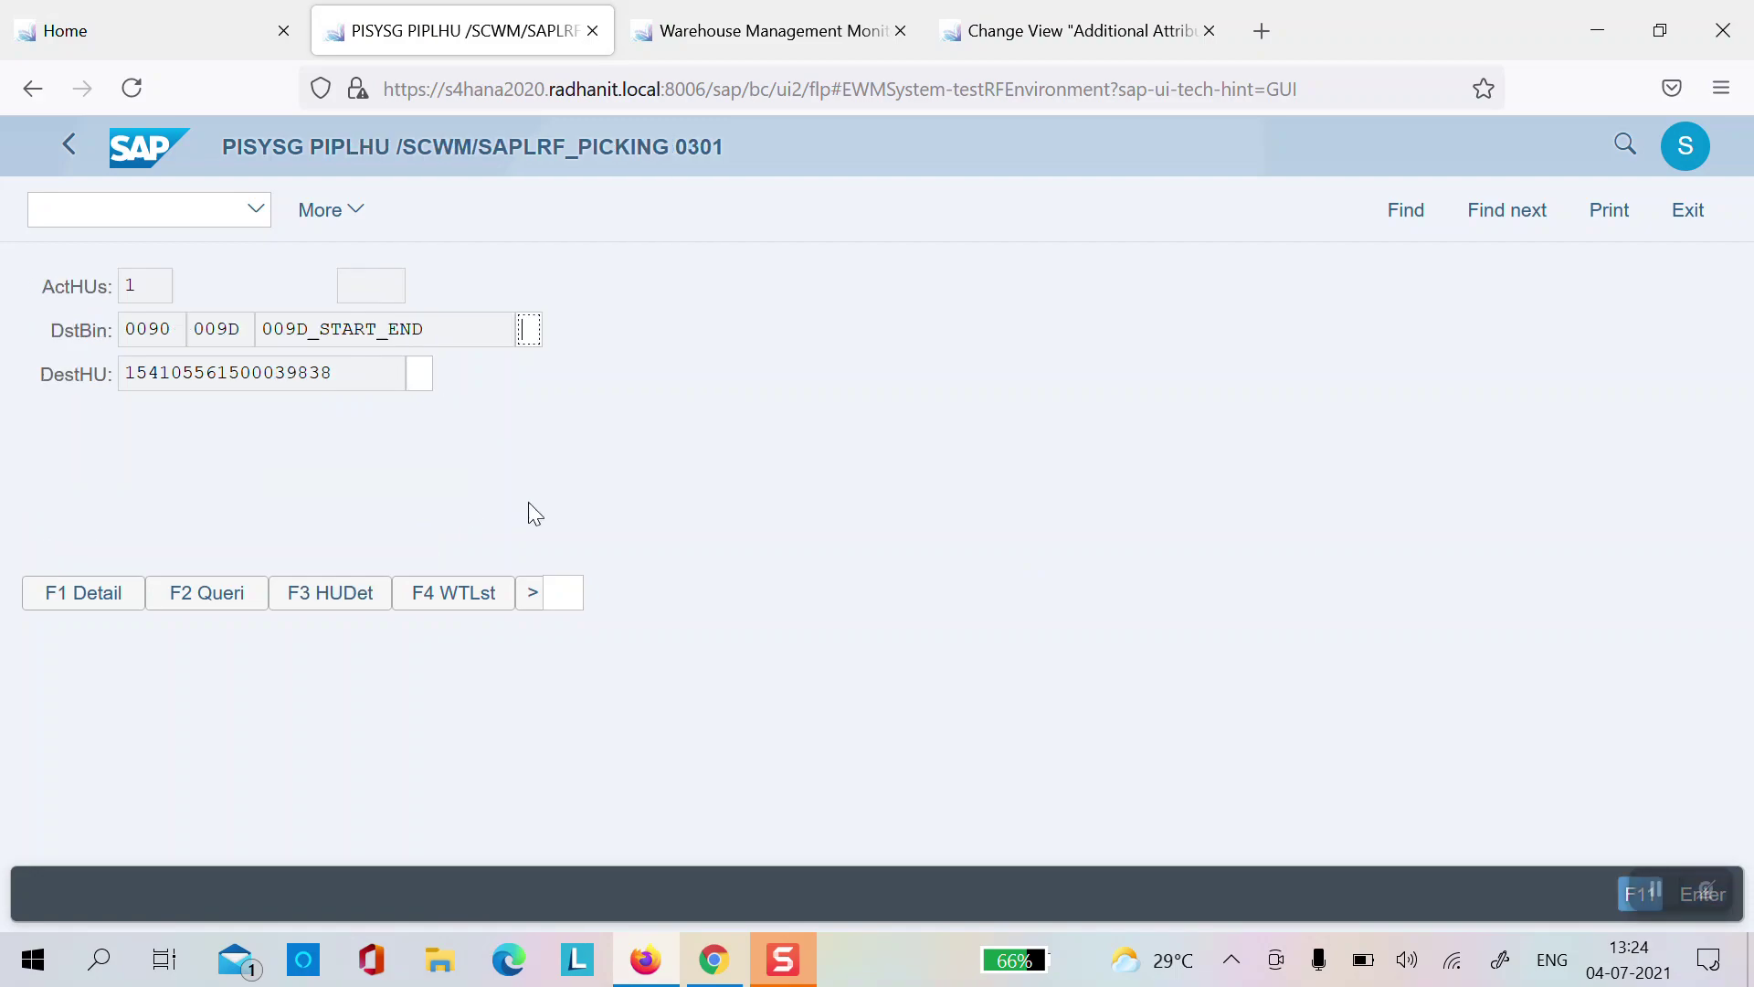
# Step: Verify destination bin 009D_START_END for the handling unit's drop-off
pyautogui.click(305, 340)
pyautogui.doubleClick(302, 332)
pyautogui.hotkey('ctrl', 'c')
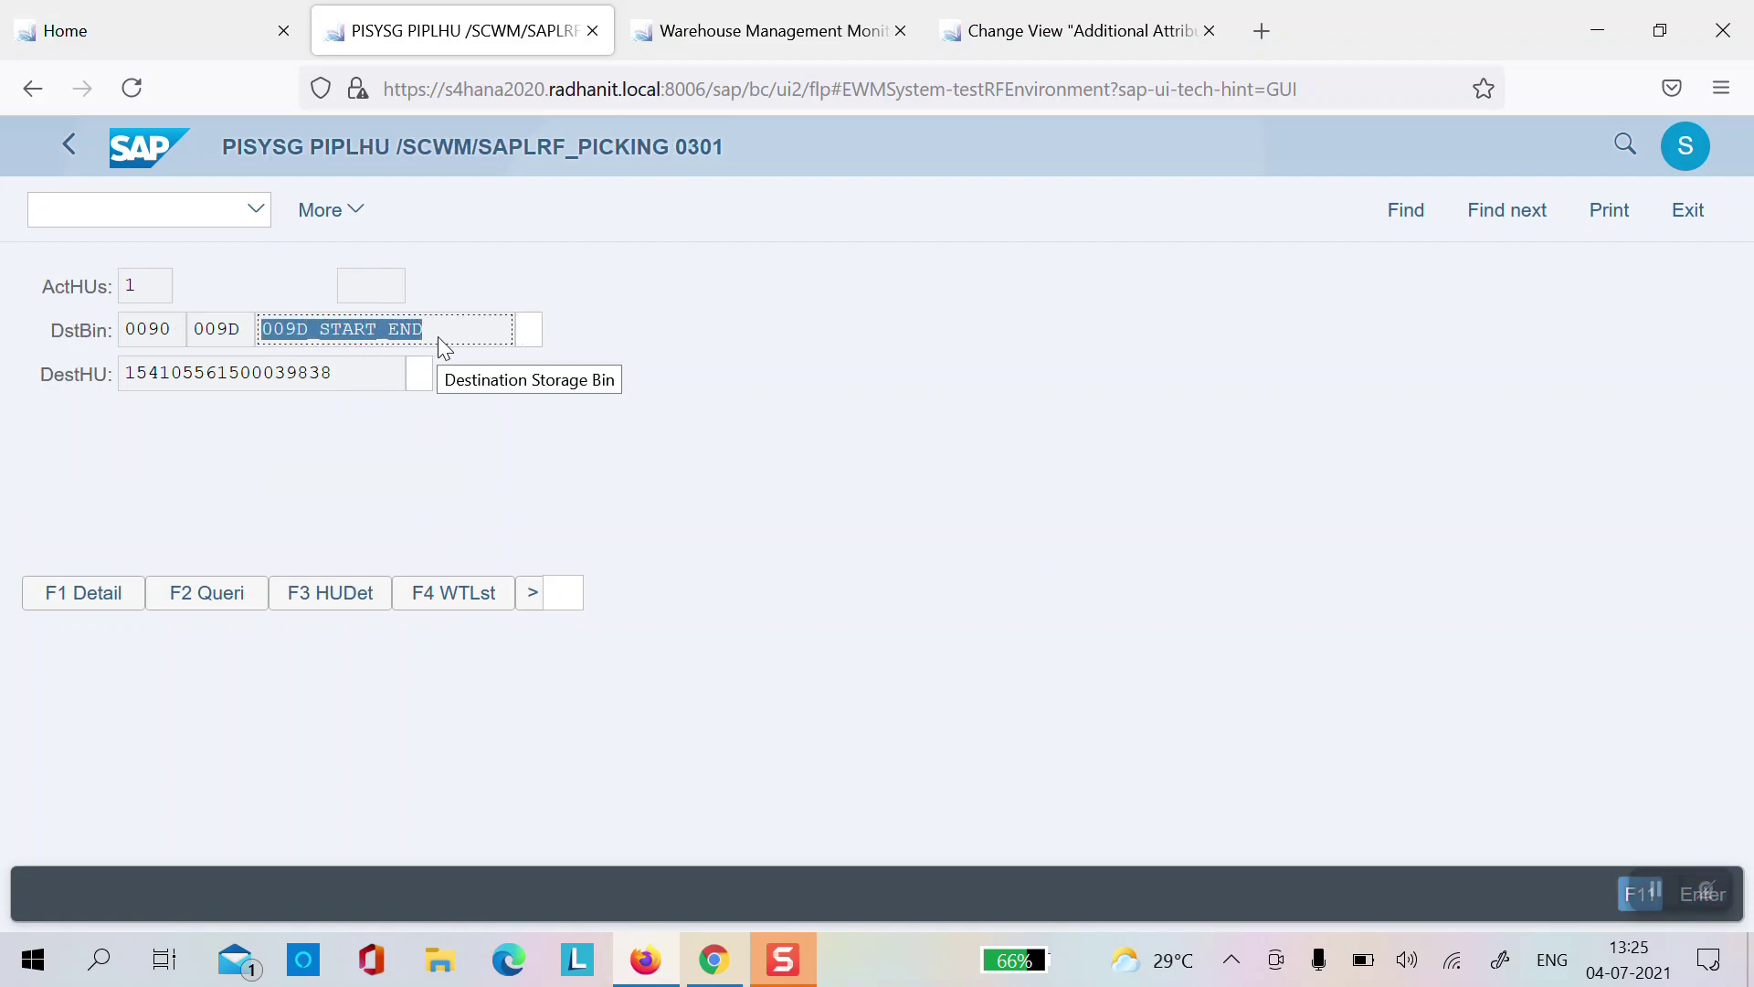
pyautogui.press('Tab')
pyautogui.hotkey('ctrl', 'v')
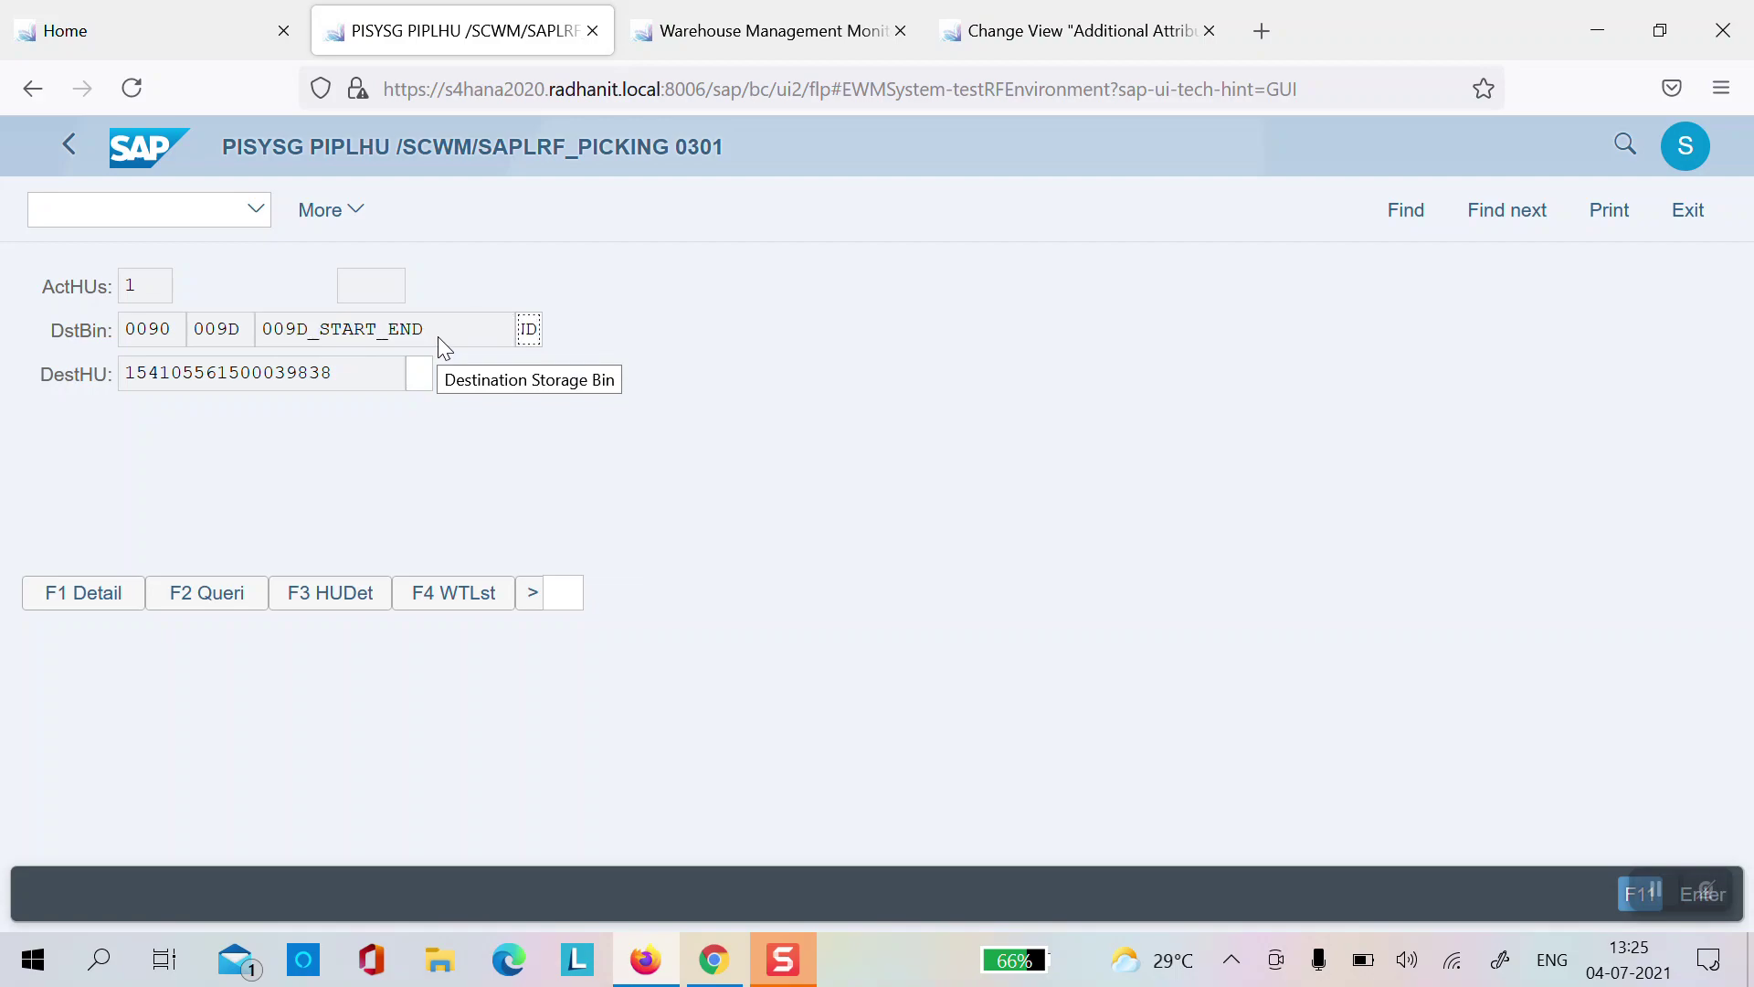
pyautogui.click(134, 381)
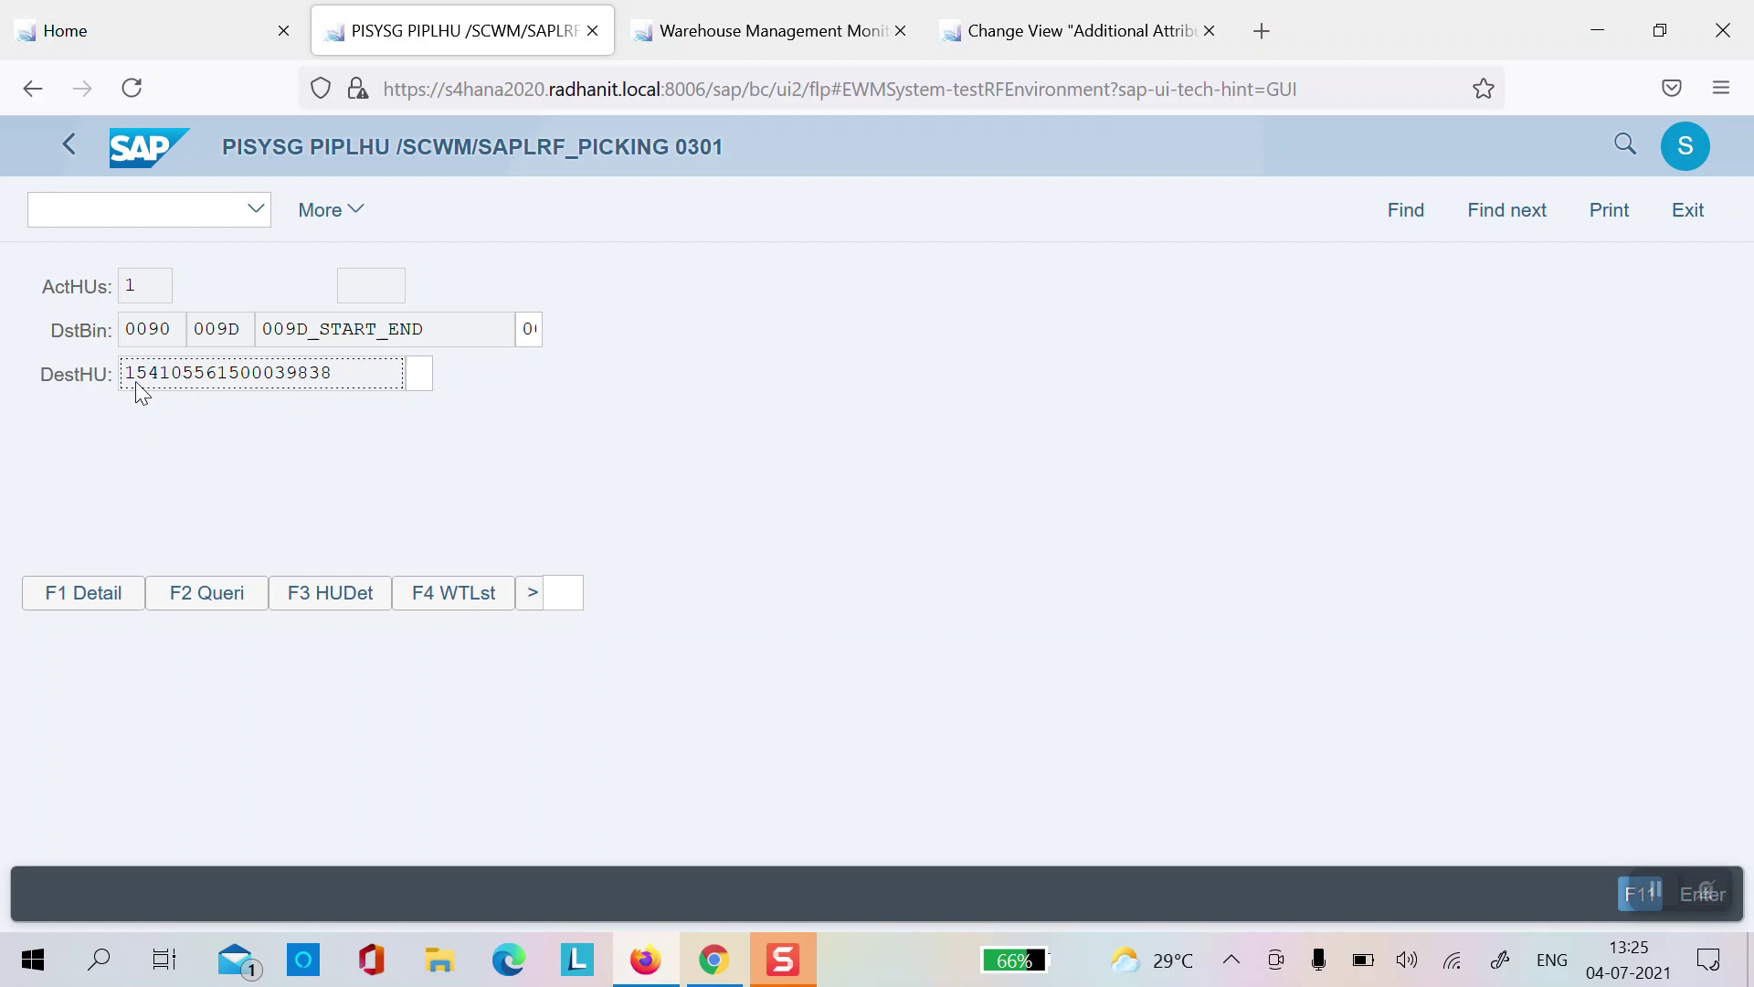
pyautogui.moveTo(131, 378); pyautogui.dragTo(249, 384)
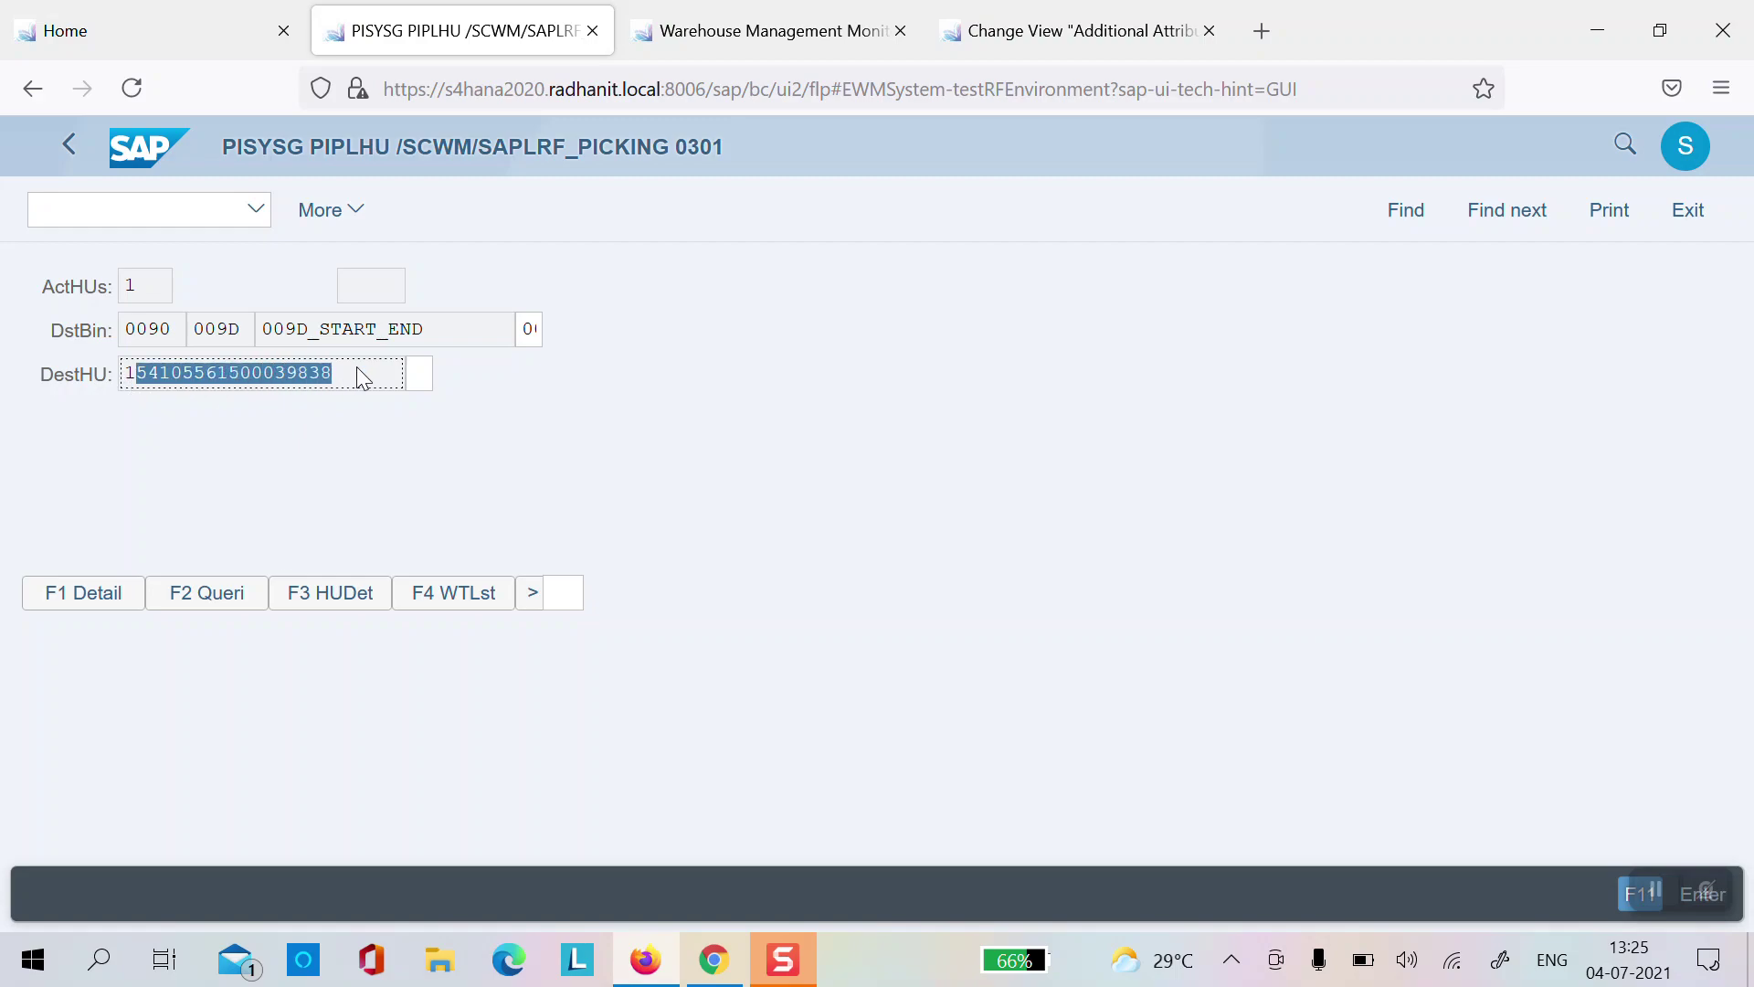
pyautogui.moveTo(355, 367); pyautogui.dragTo(142, 376)
pyautogui.press('End')
pyautogui.write('8')
pyautogui.press('Return')
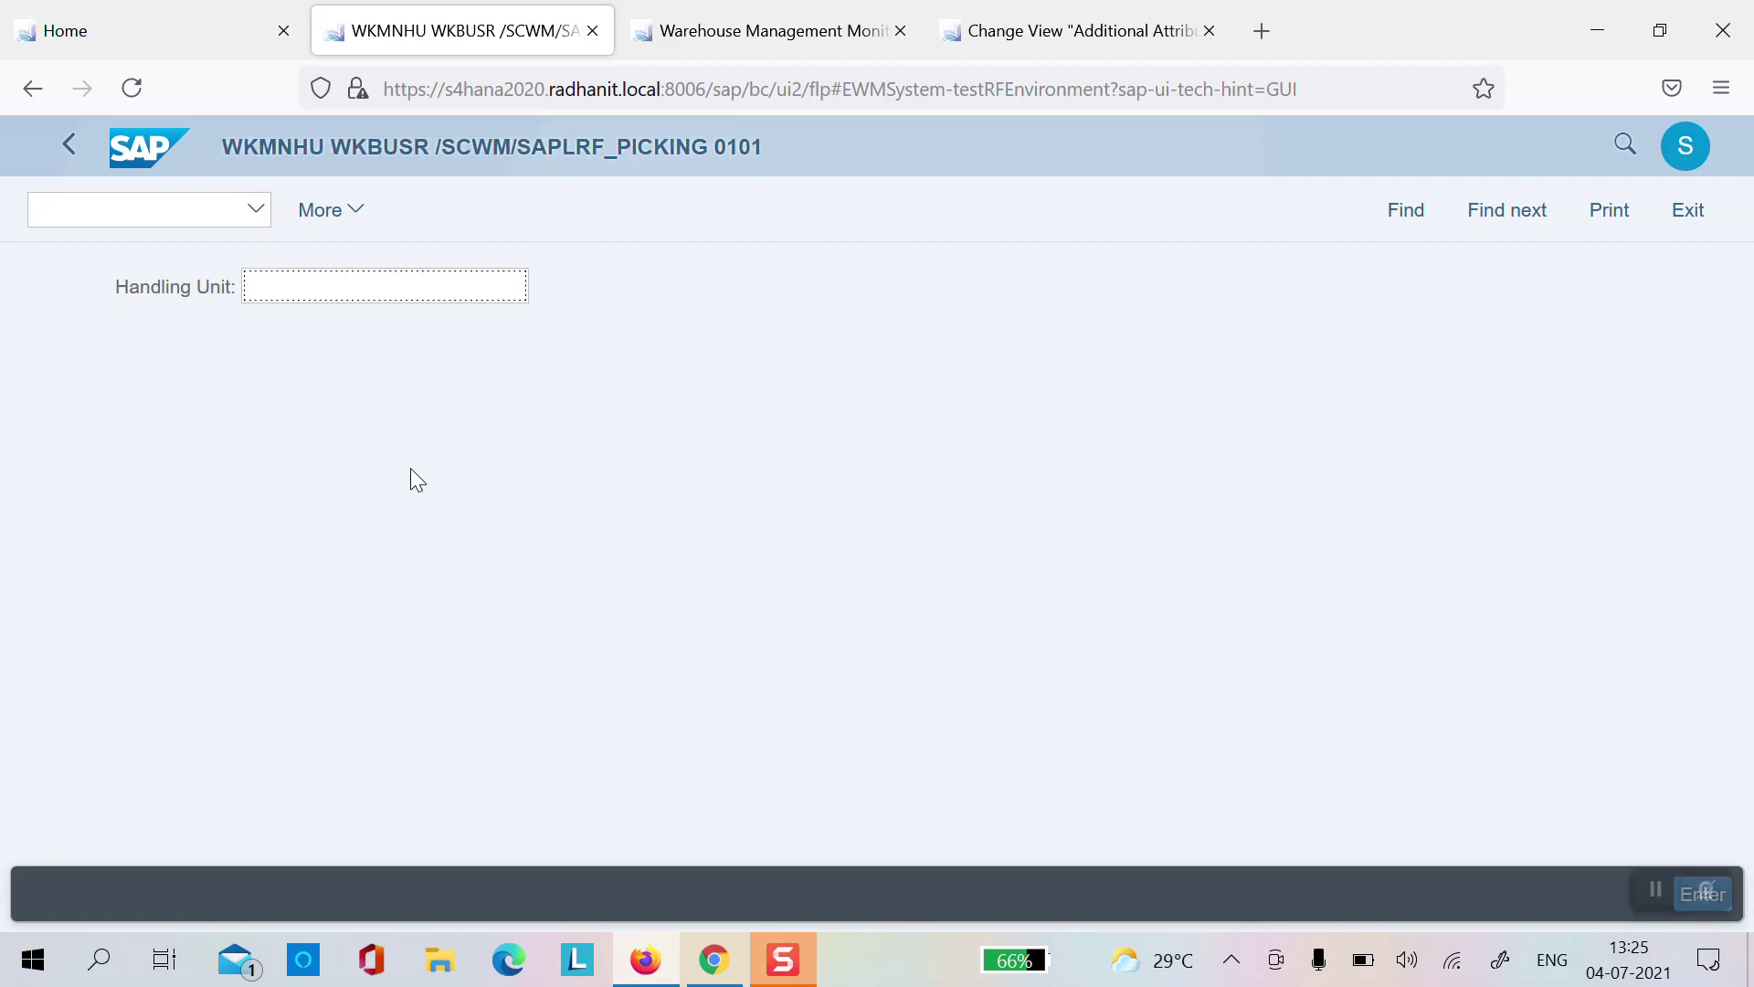
# Step: Refresh the warehouse order list in the Warehouse Management Monitor and check the statuses of the 009D and 009E orders
pyautogui.hotkey('alt', 'Tab')
pyautogui.hotkey('alt', 'Tab')
pyautogui.click(715, 32)
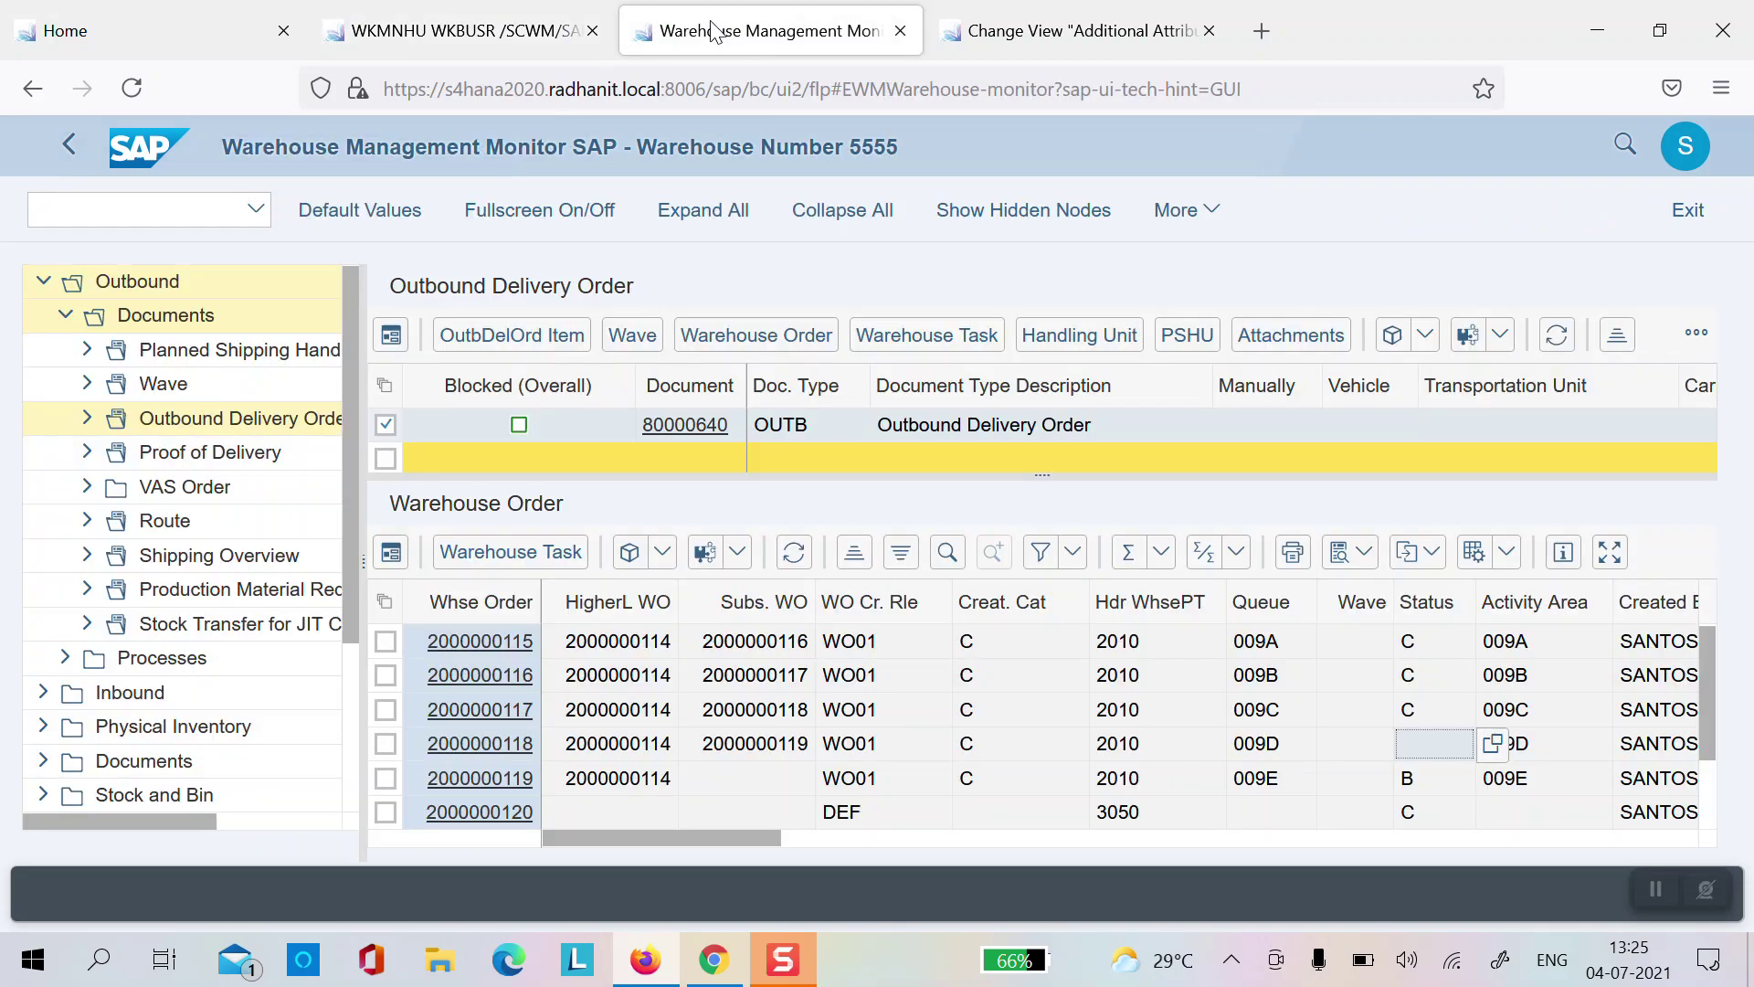
pyautogui.click(794, 552)
pyautogui.click(1434, 778)
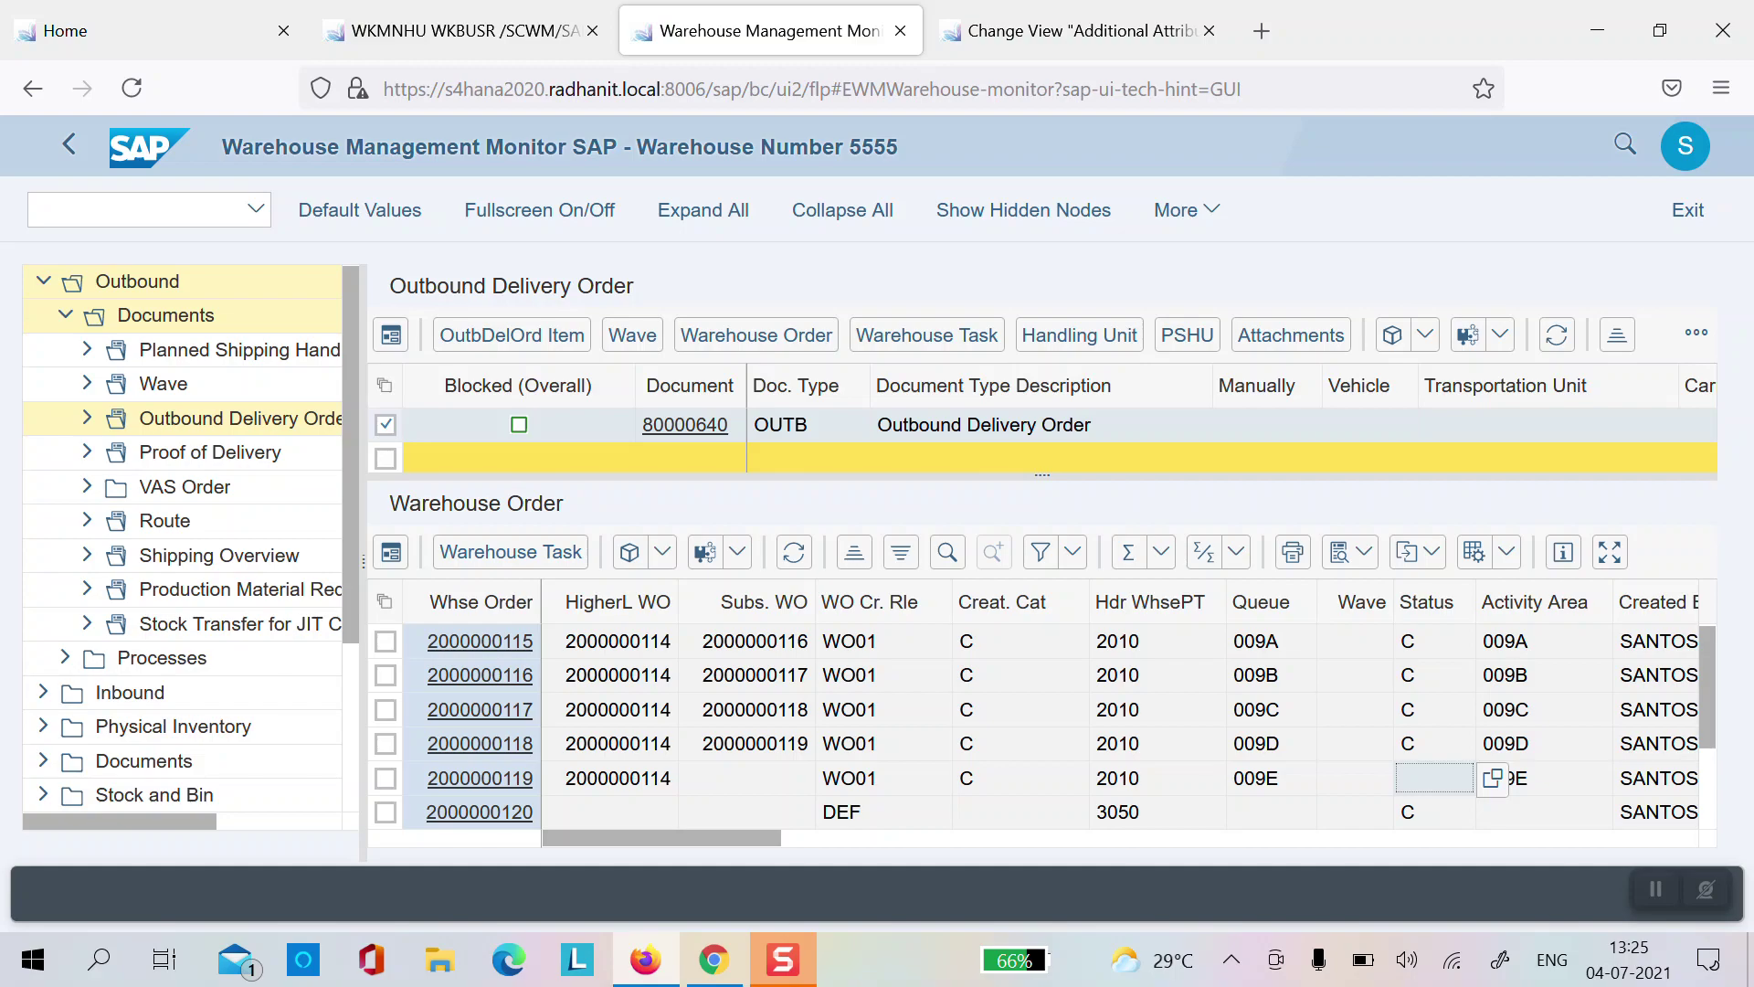
pyautogui.click(1538, 784)
pyautogui.press('Down')
pyautogui.press('Down')
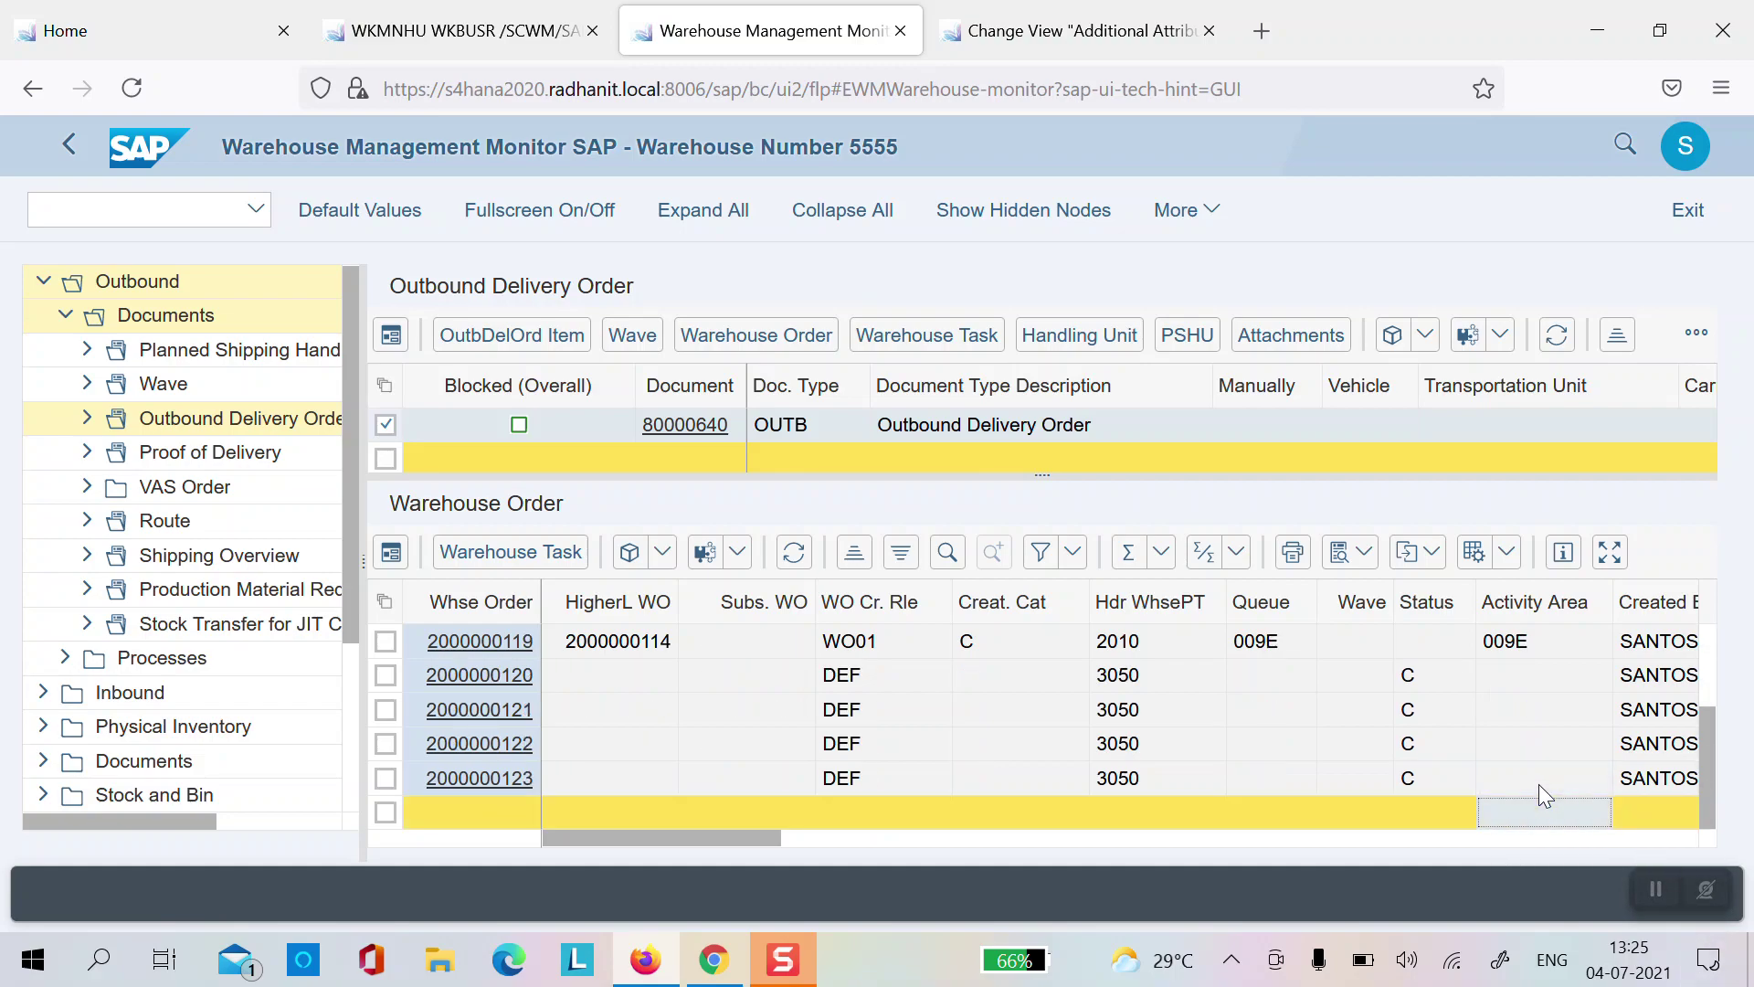
pyautogui.press('Up')
pyautogui.press('Left')
pyautogui.press('Left')
pyautogui.press('Left')
pyautogui.press('Left')
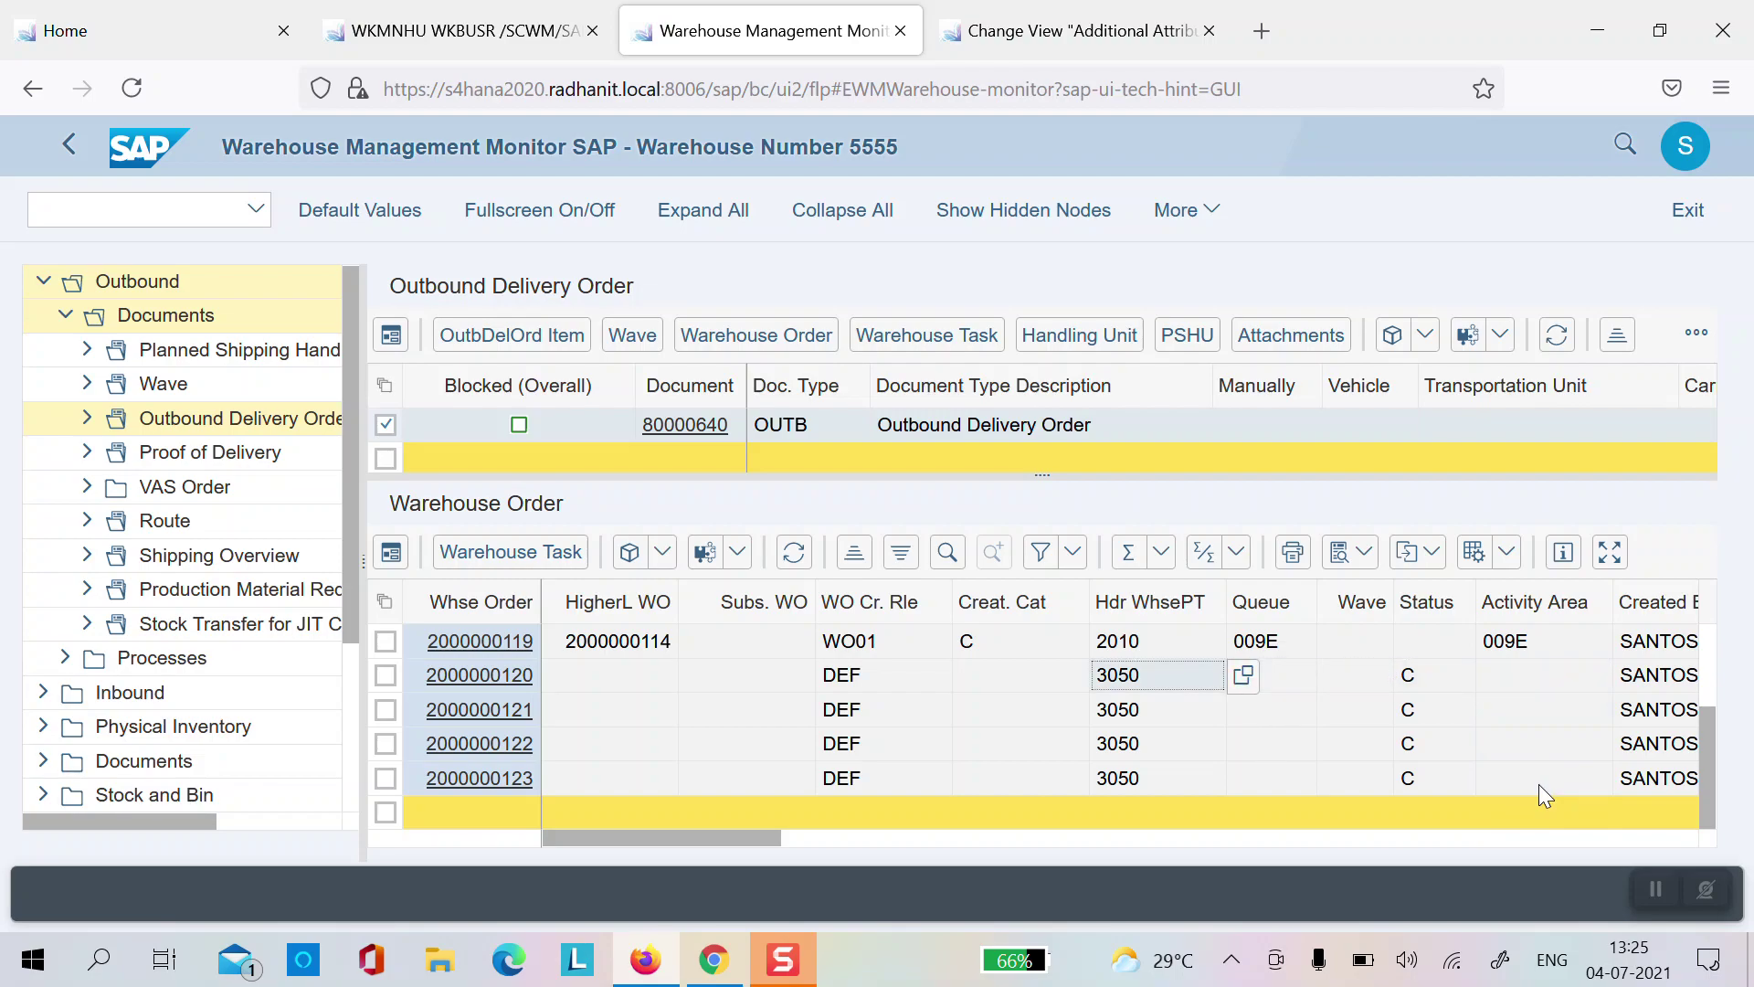
pyautogui.press('Down')
pyautogui.press('Up')
pyautogui.press('Up')
pyautogui.press('Up')
pyautogui.press('Up')
pyautogui.press('Up')
pyautogui.press('Up')
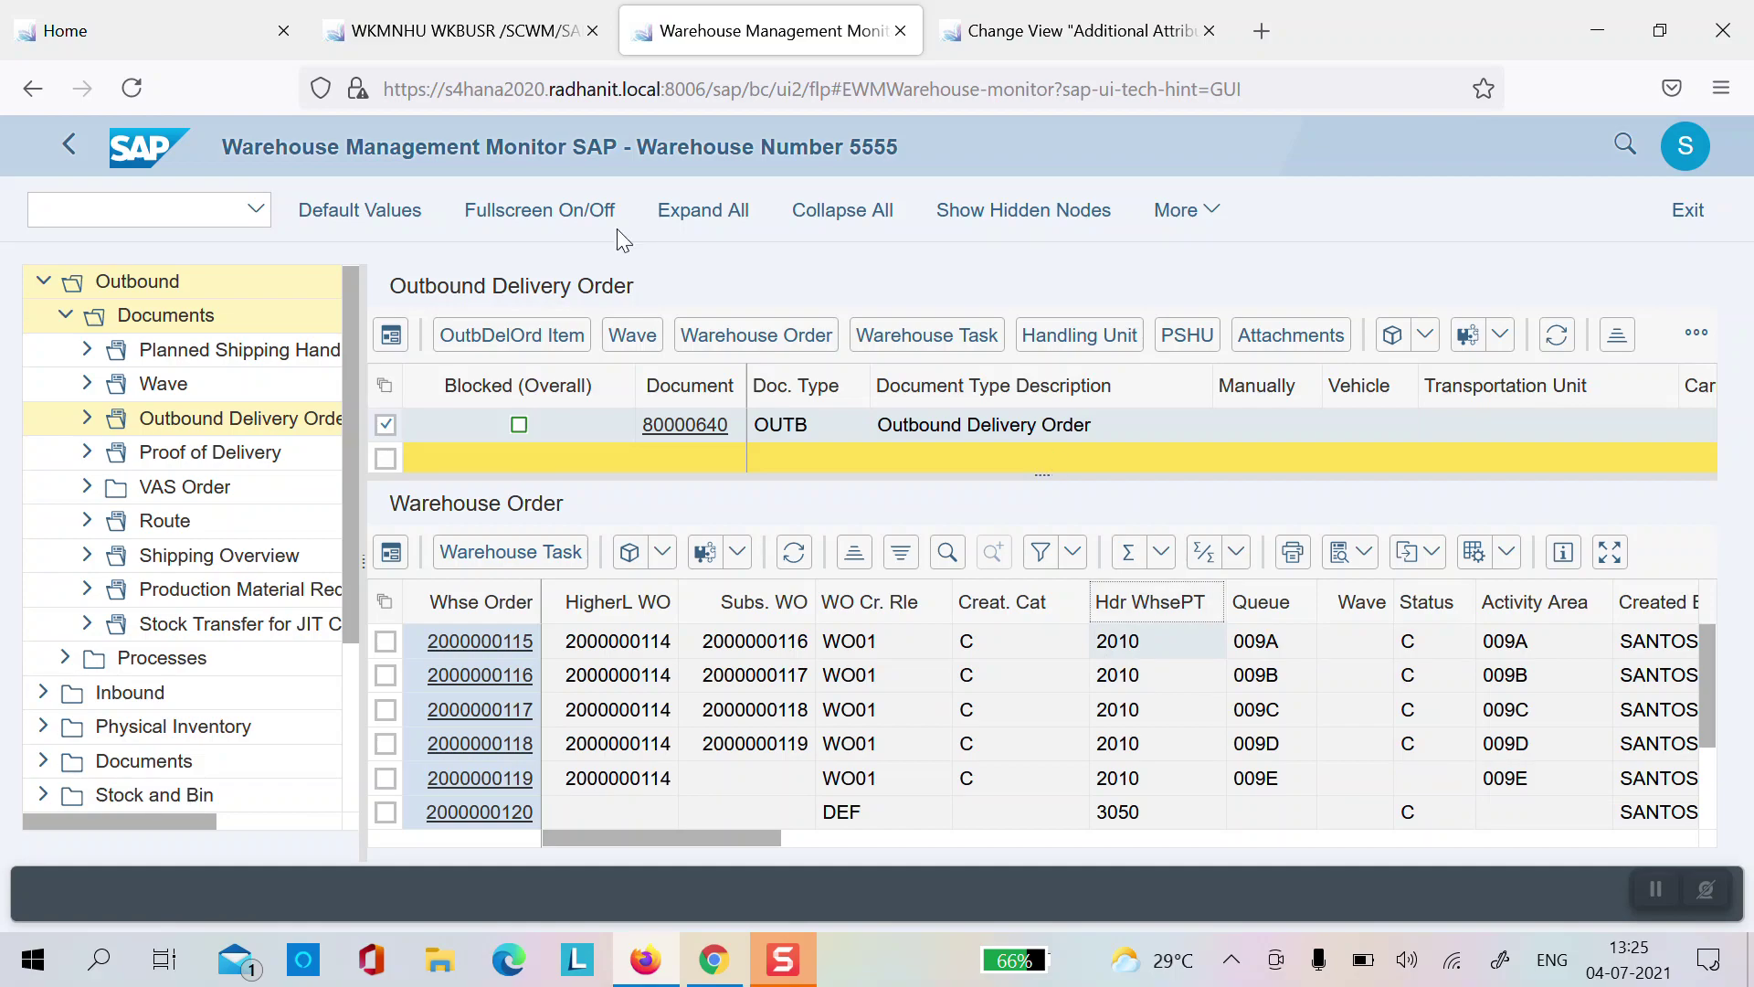
# Step: Close the 009D RF session and confirm leaving its page
pyautogui.click(514, 40)
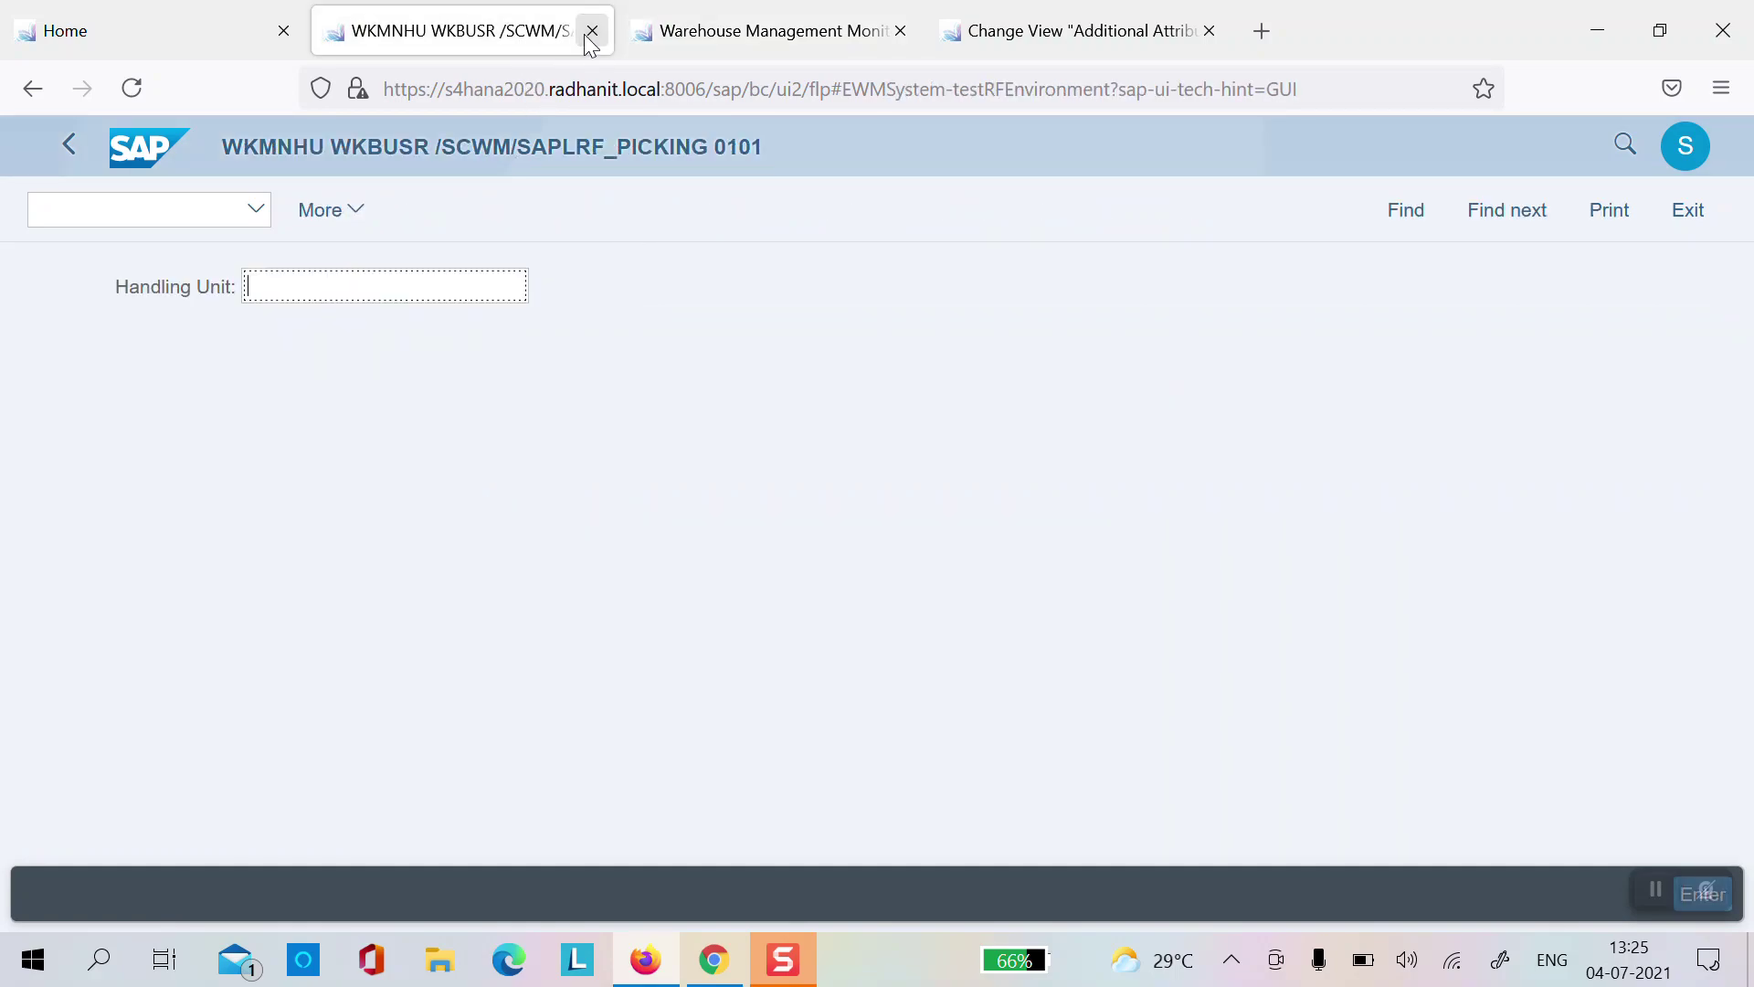
pyautogui.click(588, 35)
pyautogui.click(920, 582)
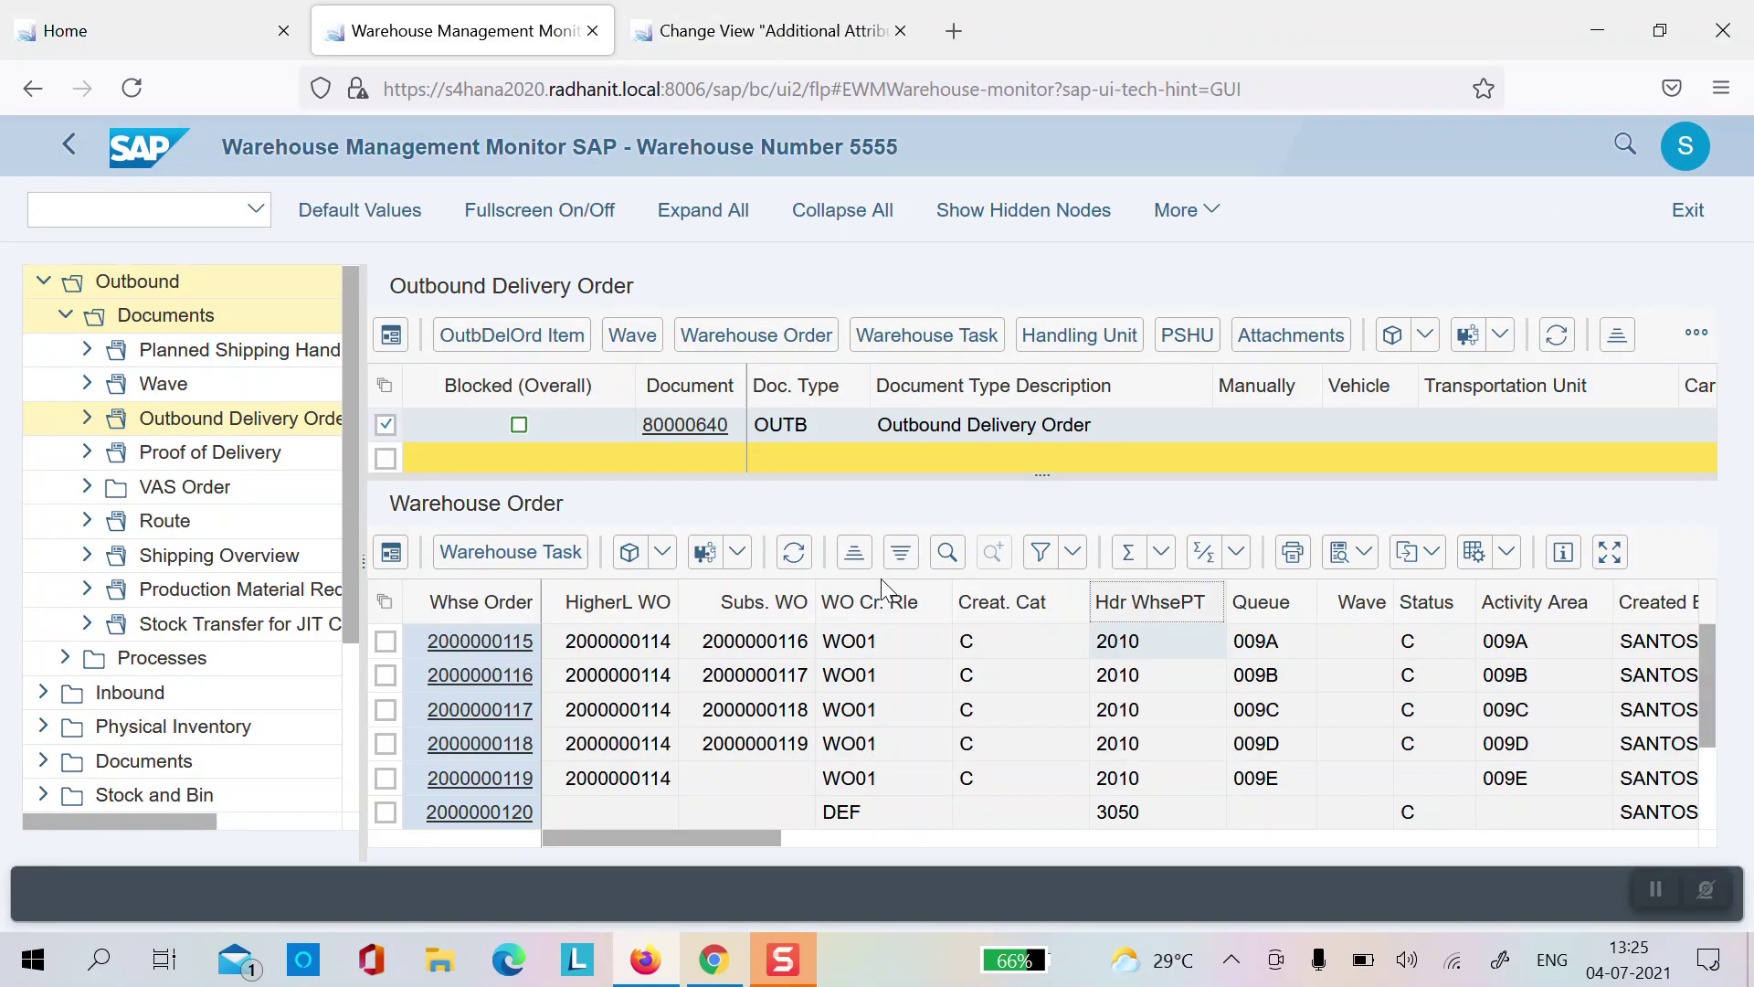
# Step: Log on to a new RF session for warehouse 5555 with the 009E picker resource and open manual selection by handling unit
pyautogui.hotkey('ctrl', 'pageup')
pyautogui.click(1453, 384)
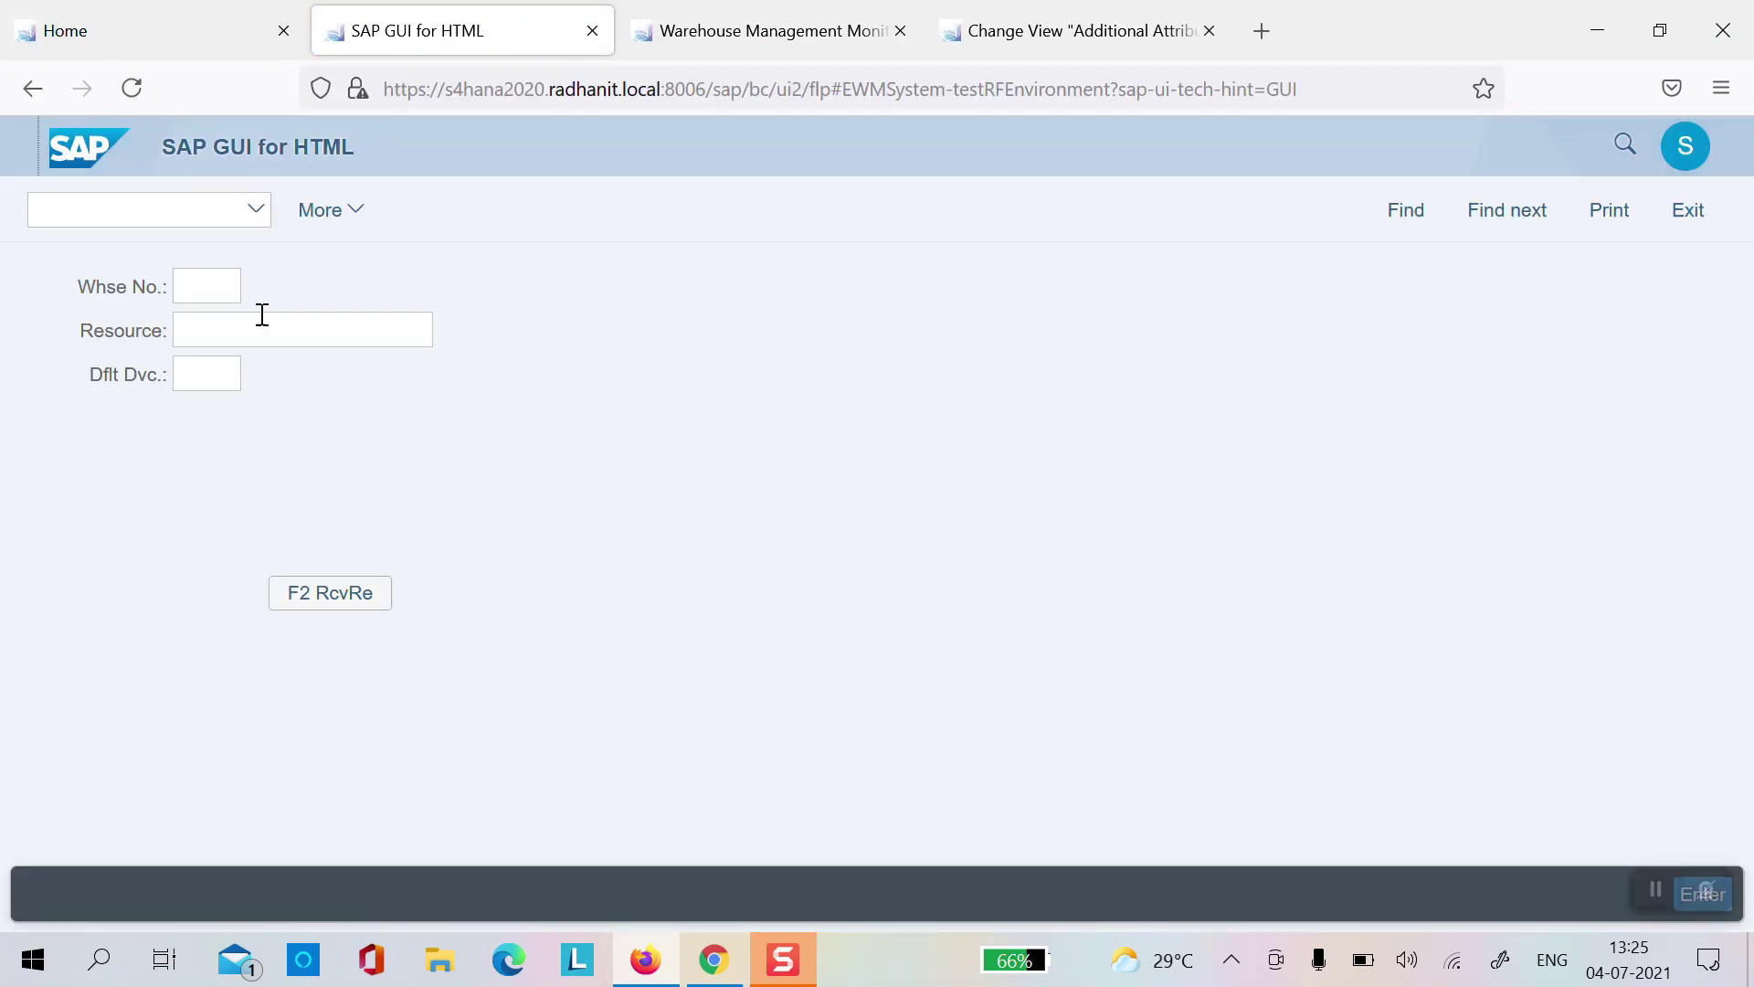
pyautogui.click(216, 287)
pyautogui.write('5555')
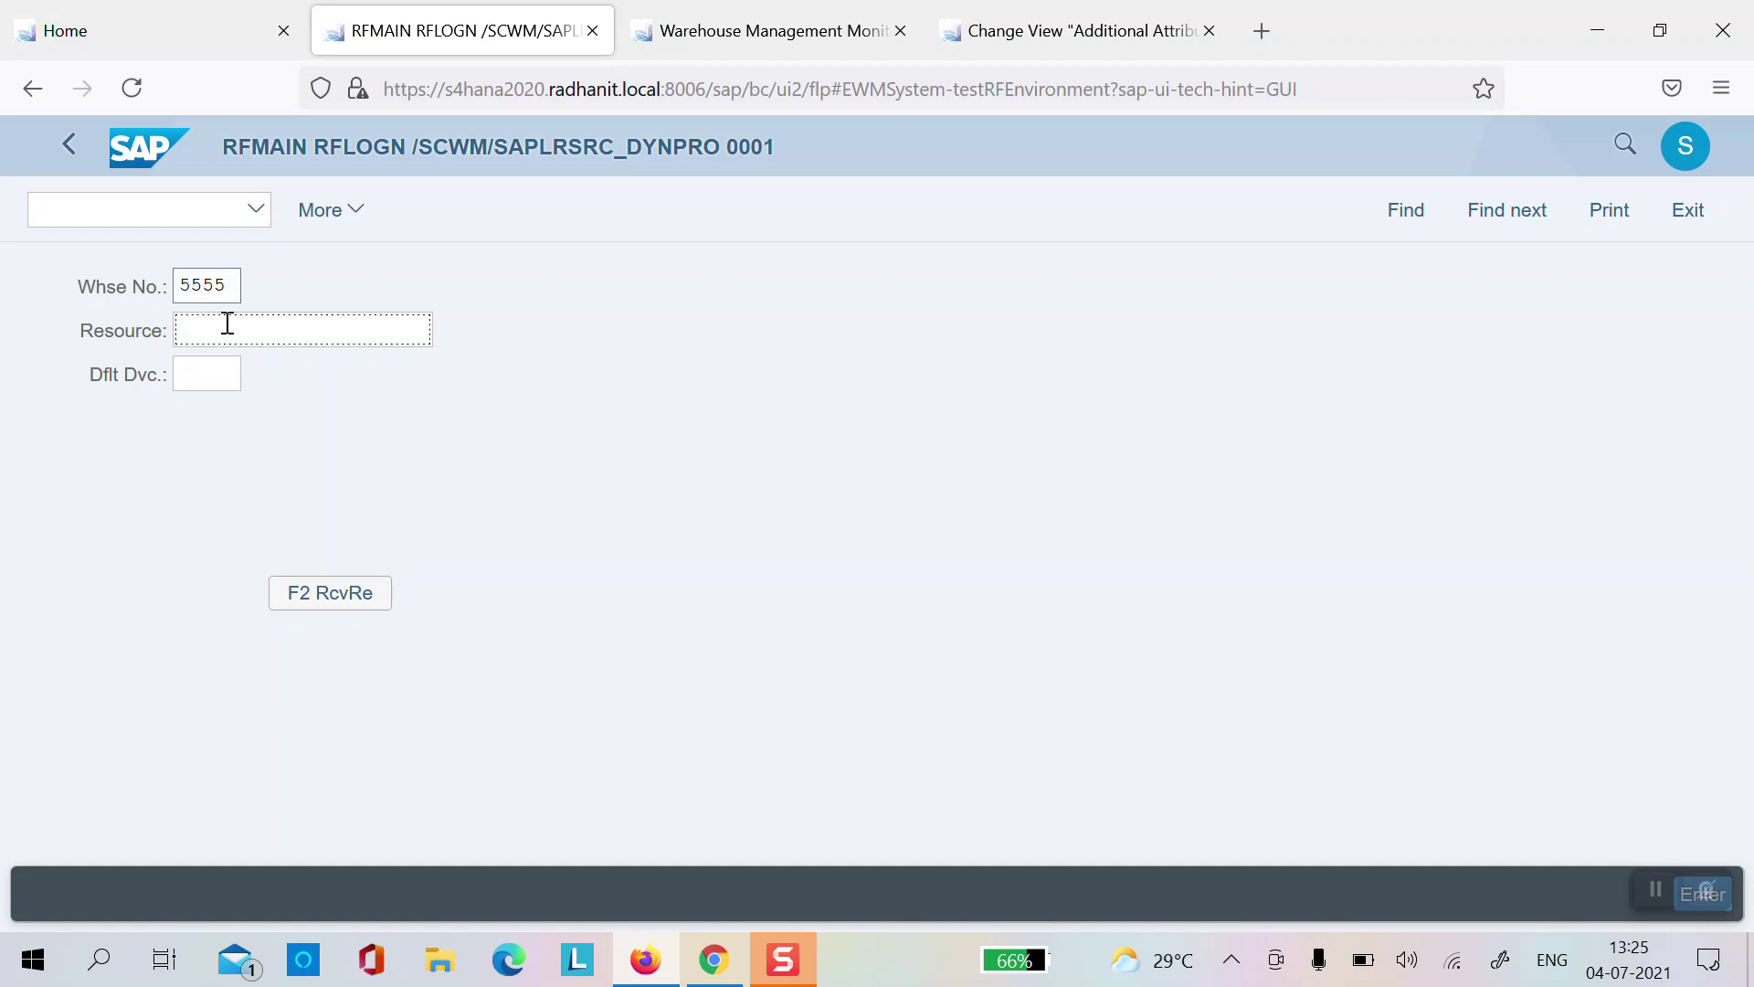
pyautogui.click(223, 321)
pyautogui.click(234, 363)
pyautogui.click(228, 316)
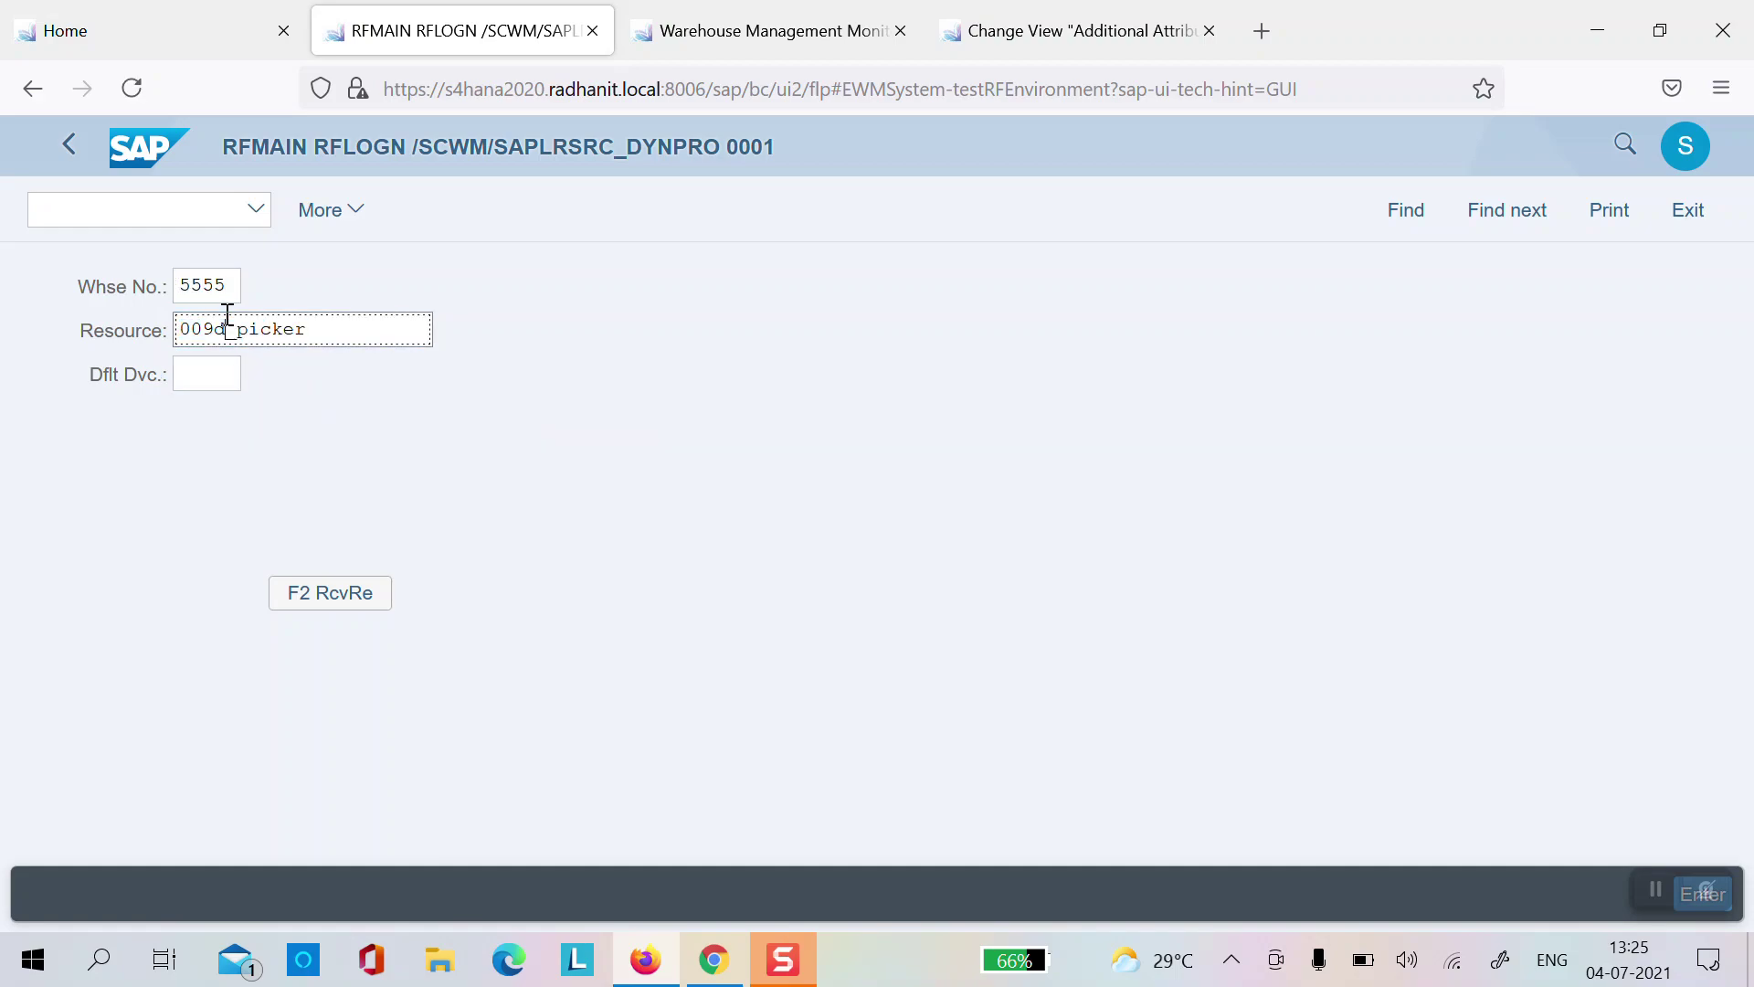
pyautogui.press('Return')
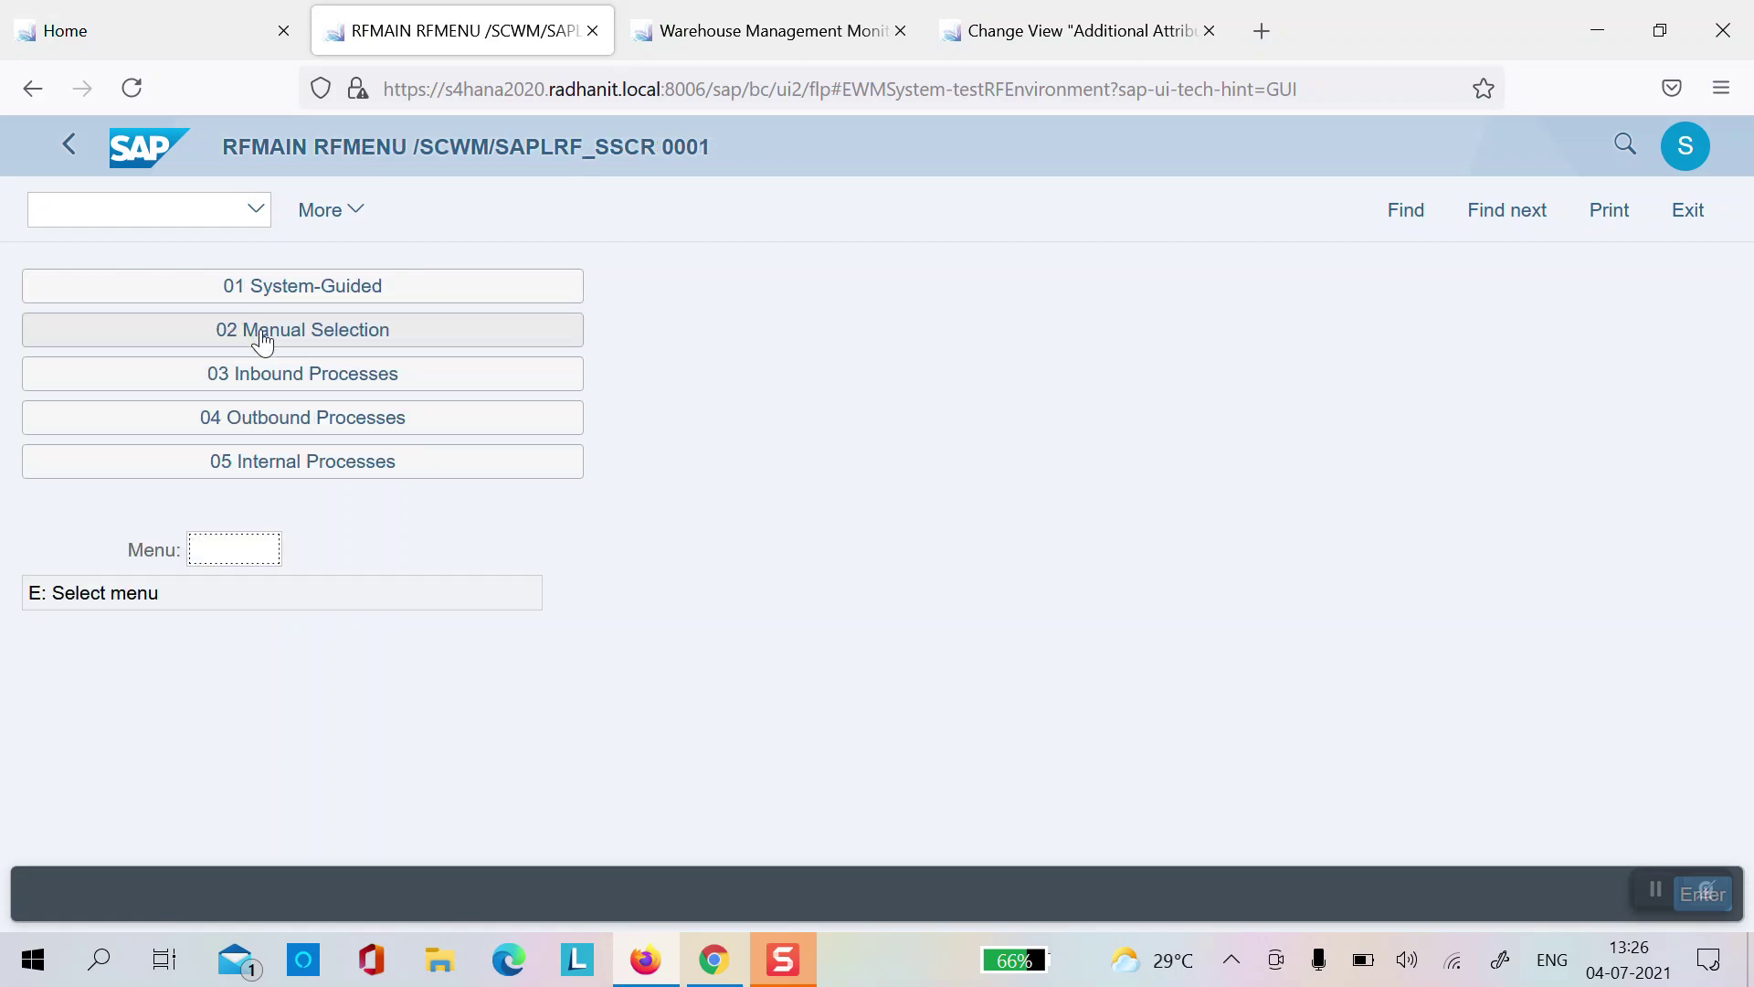
pyautogui.click(264, 342)
pyautogui.click(263, 342)
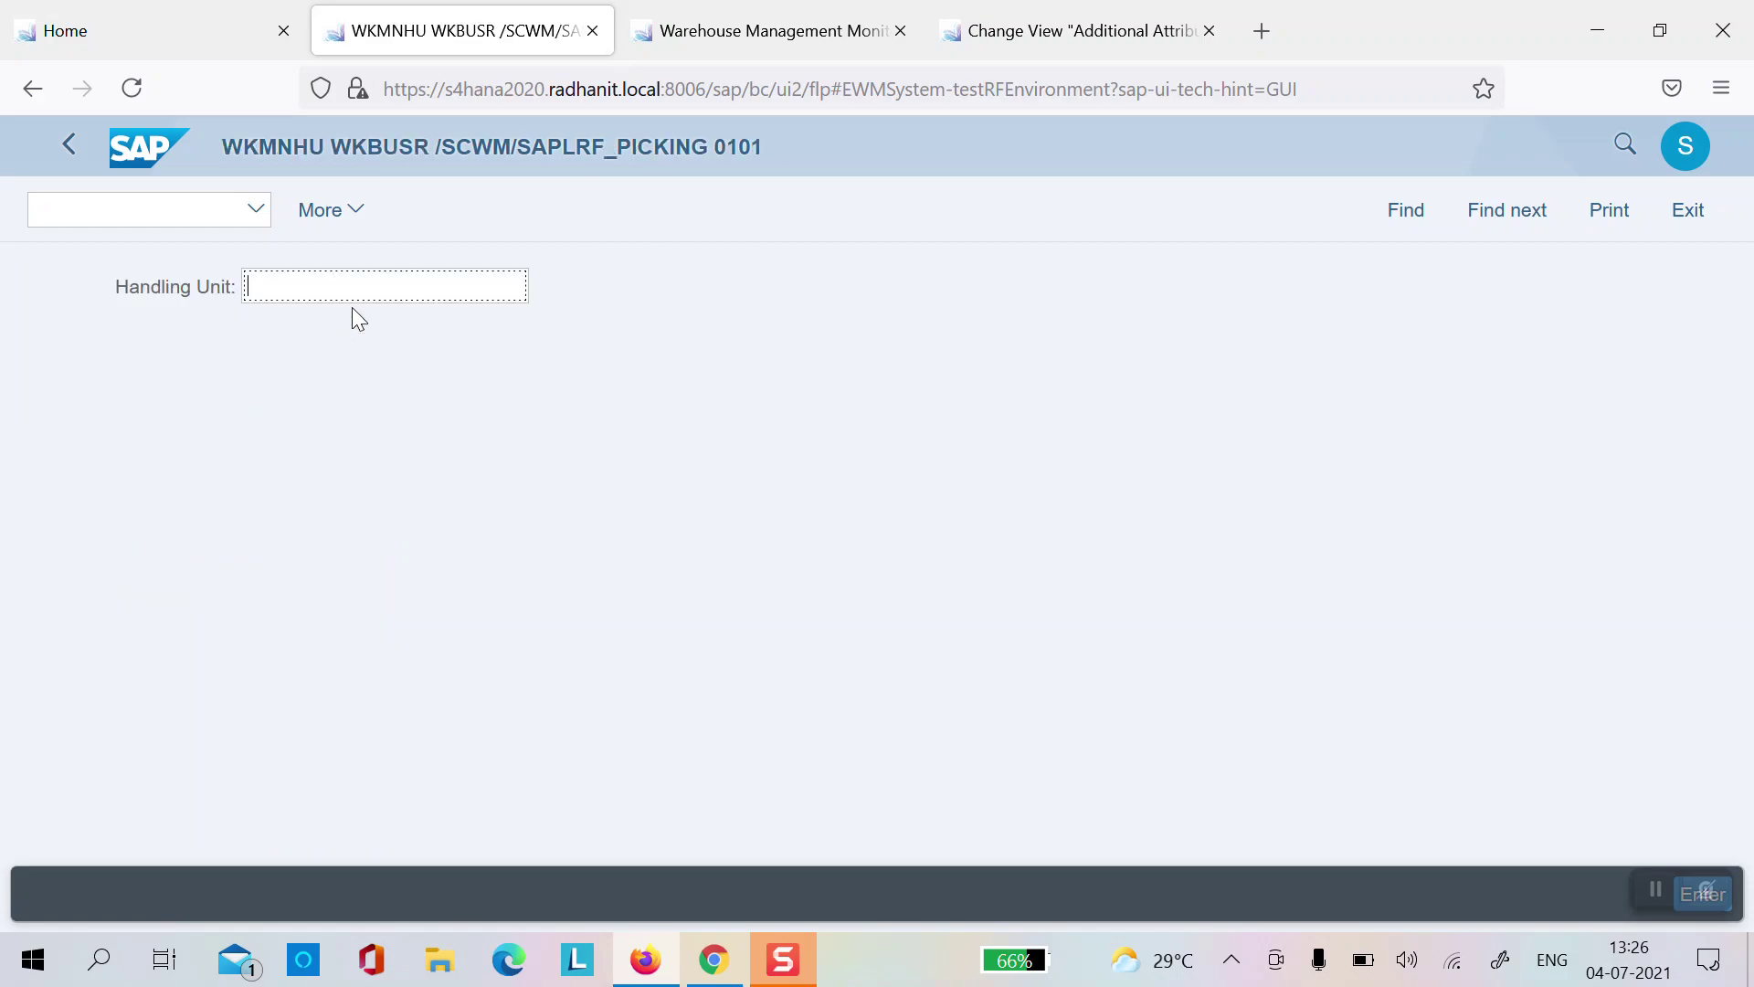
pyautogui.click(389, 282)
pyautogui.click(347, 322)
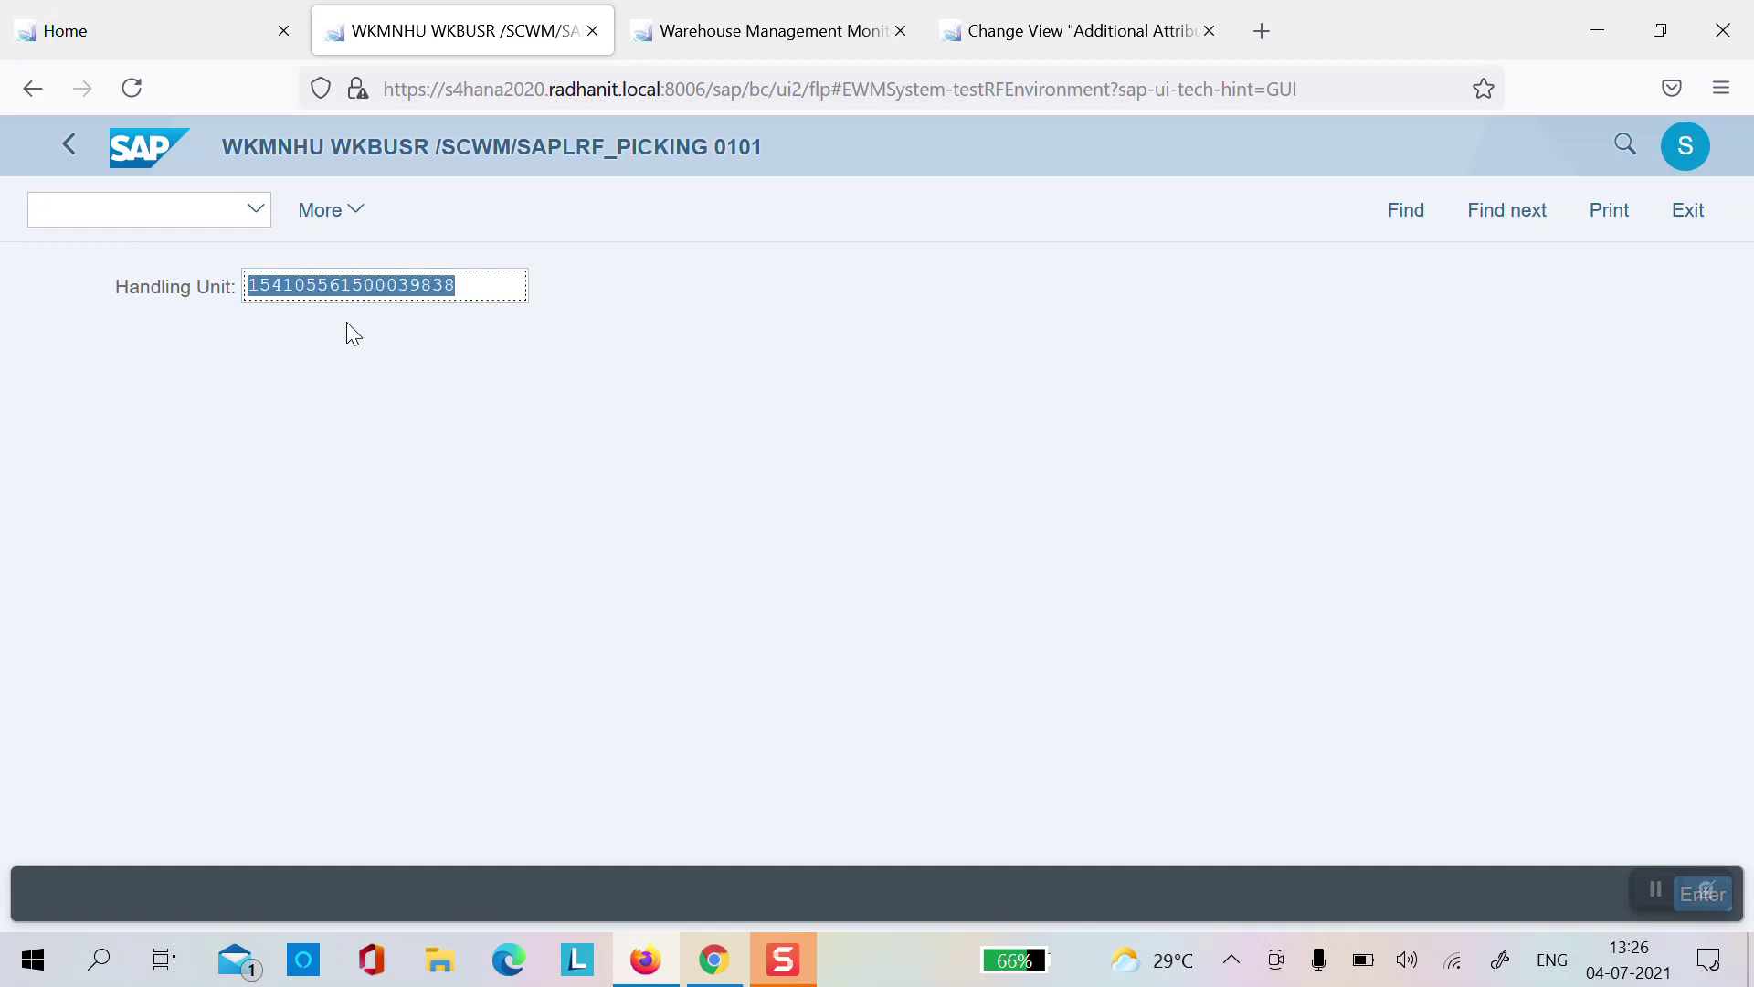
pyautogui.press('Return')
pyautogui.click(442, 596)
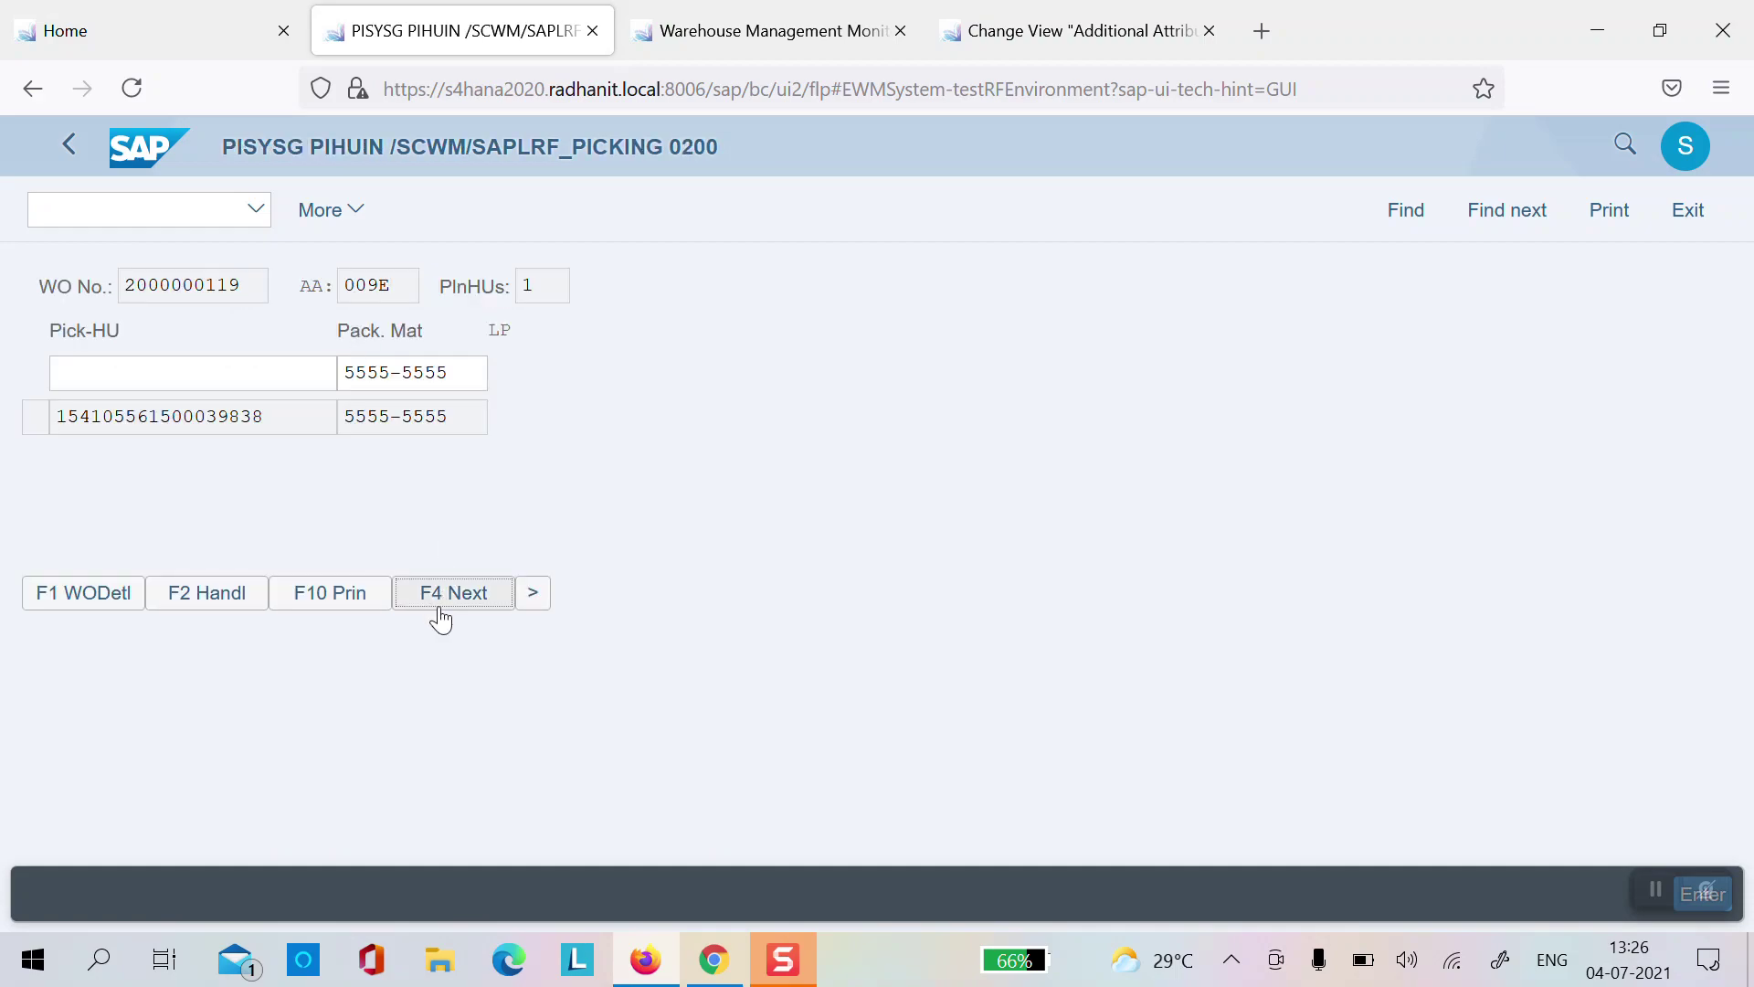
pyautogui.click(97, 292)
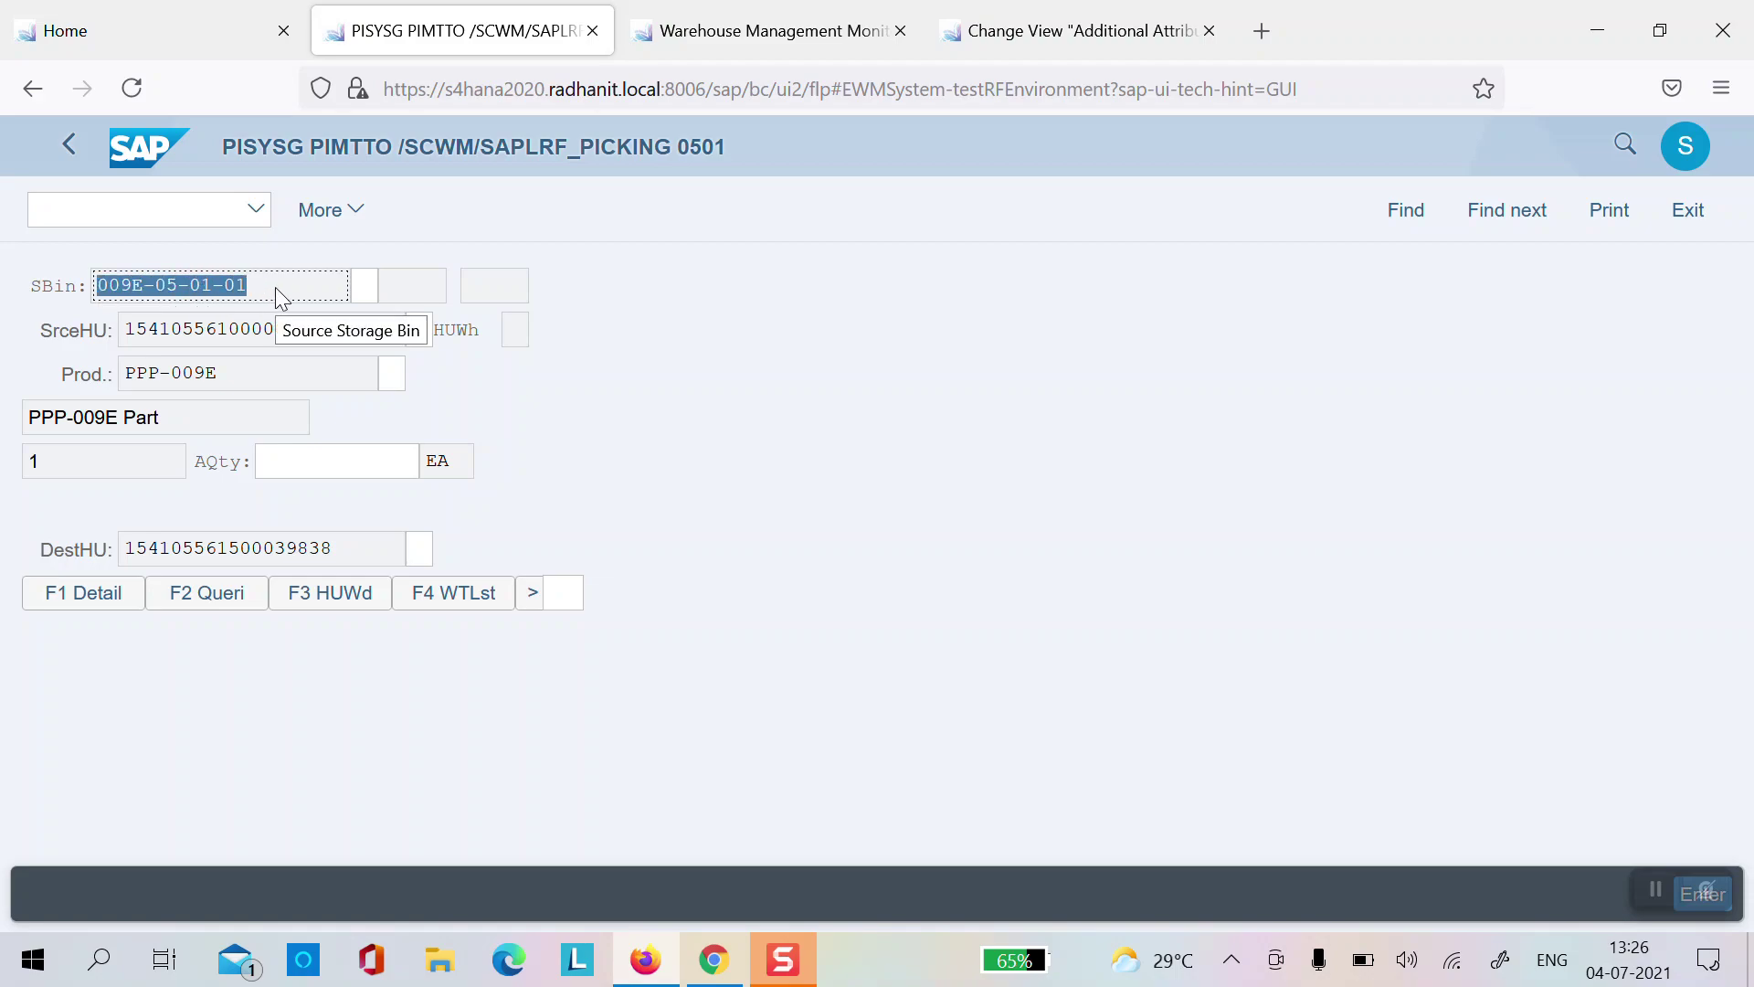
pyautogui.press('Tab')
pyautogui.write('1')
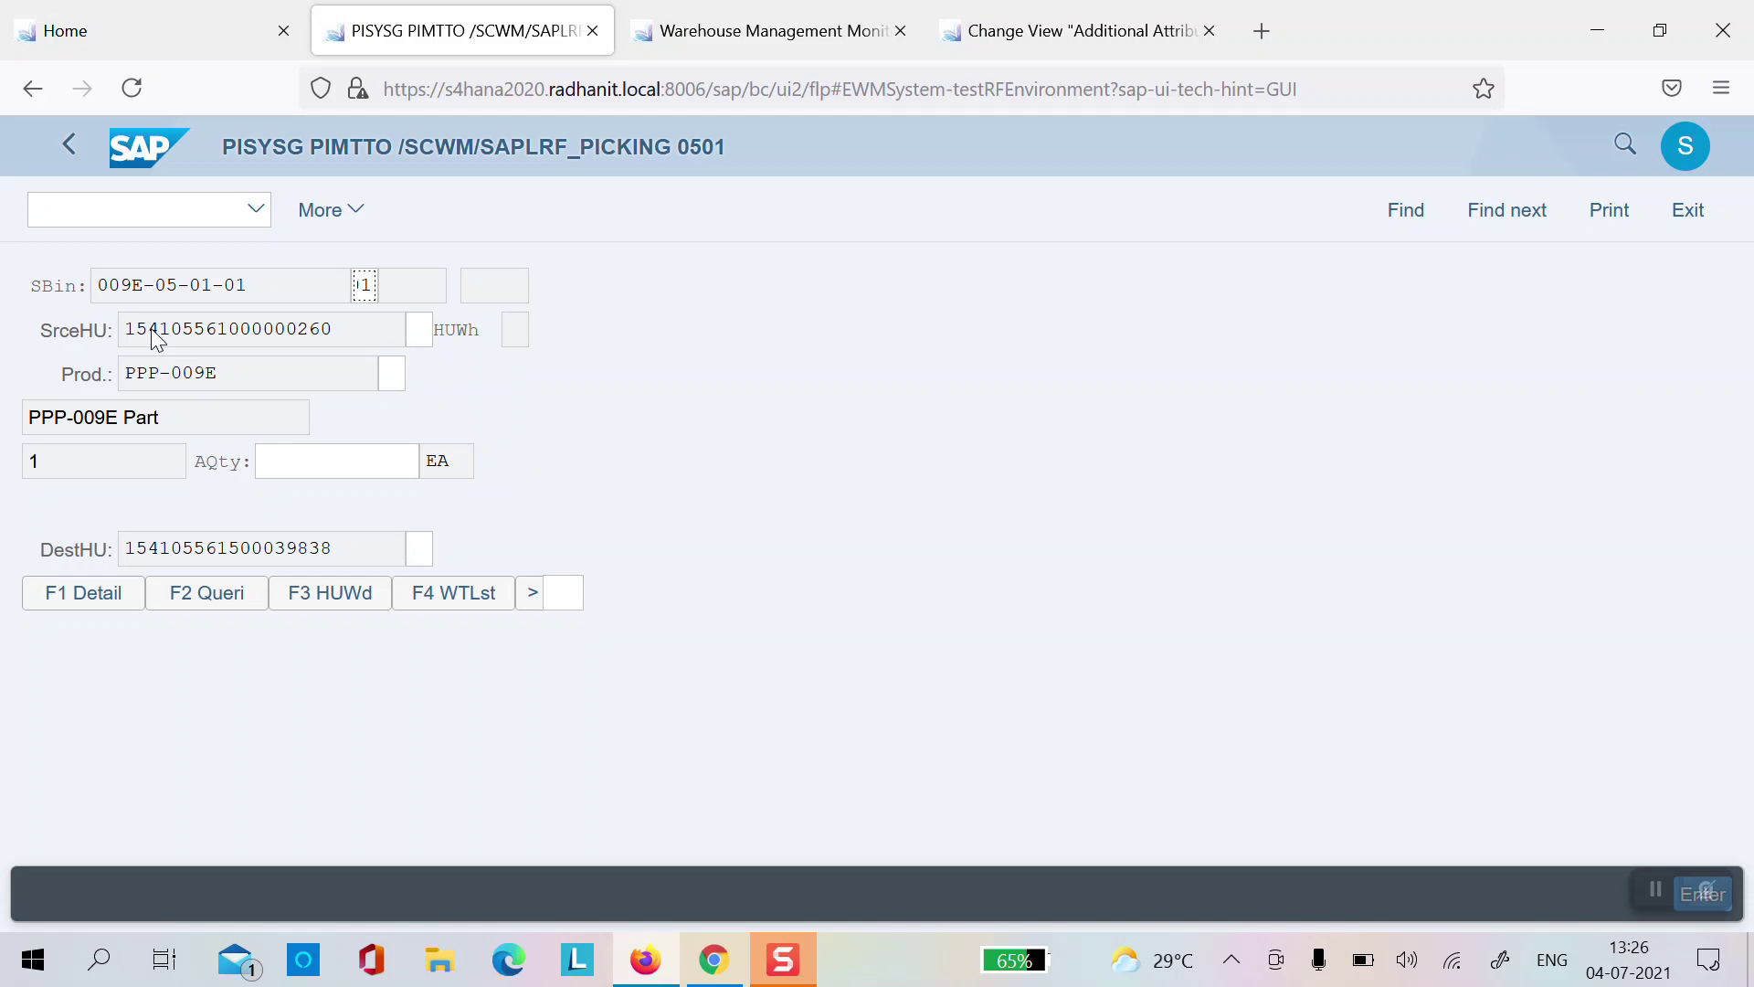
pyautogui.press('Tab')
pyautogui.click(127, 334)
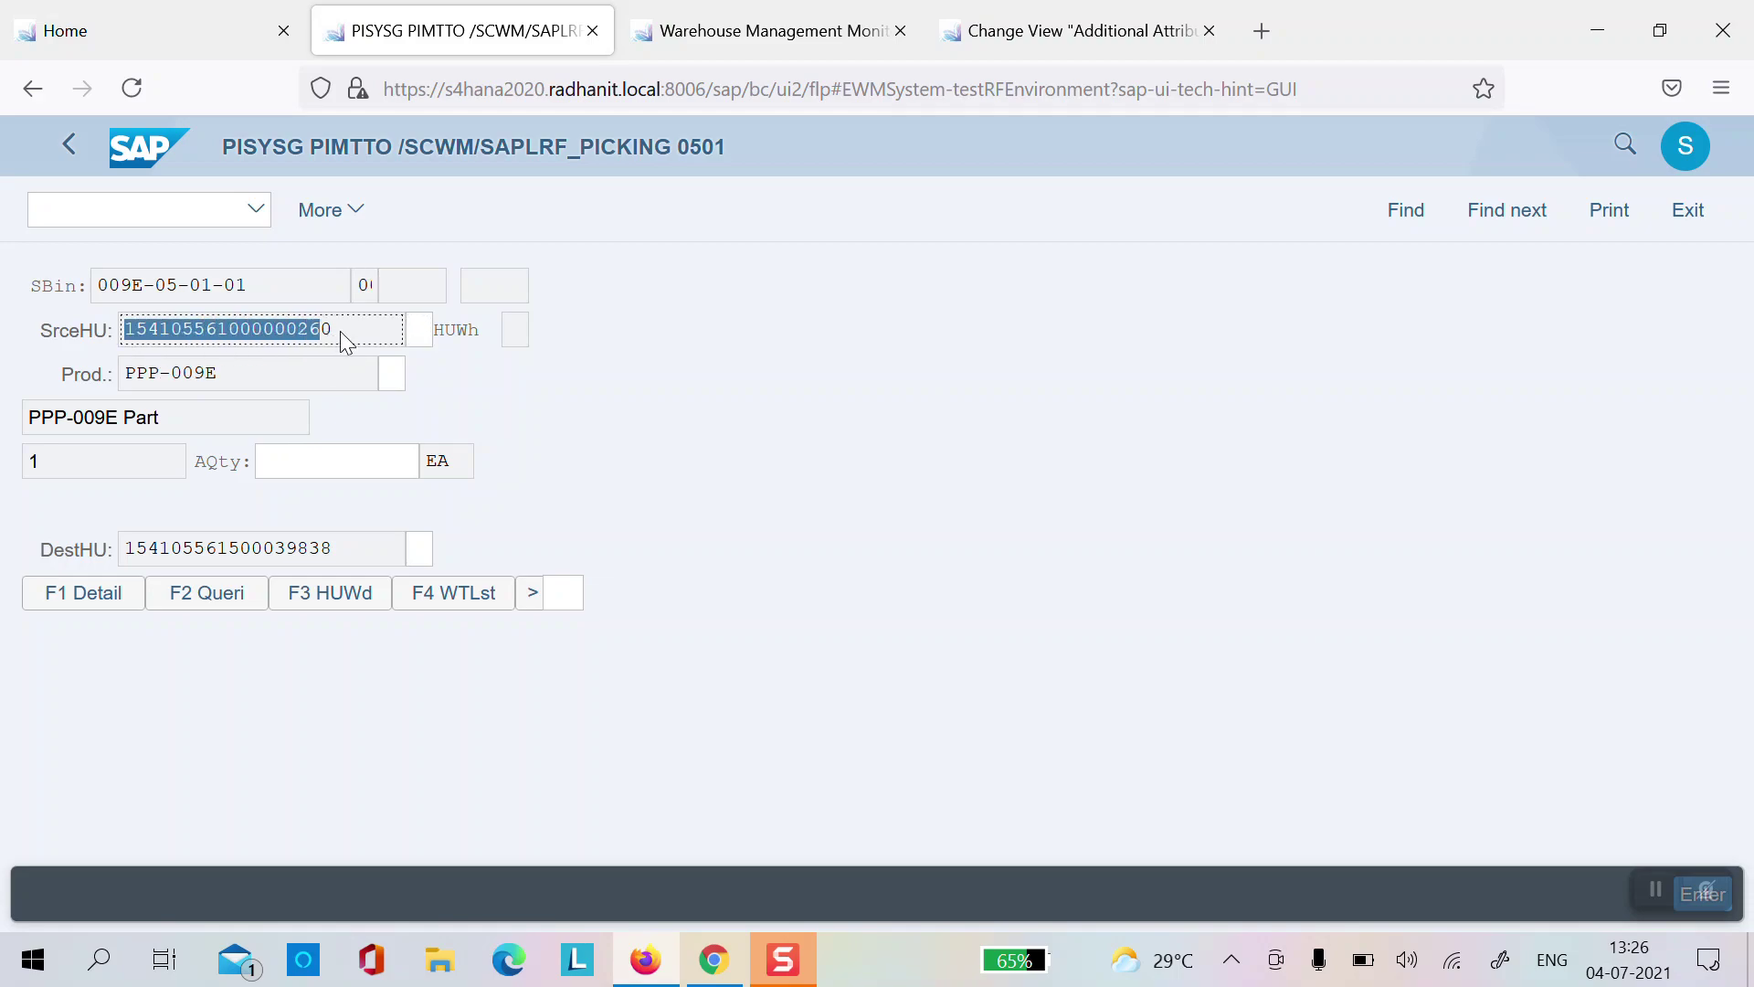
pyautogui.press('Tab')
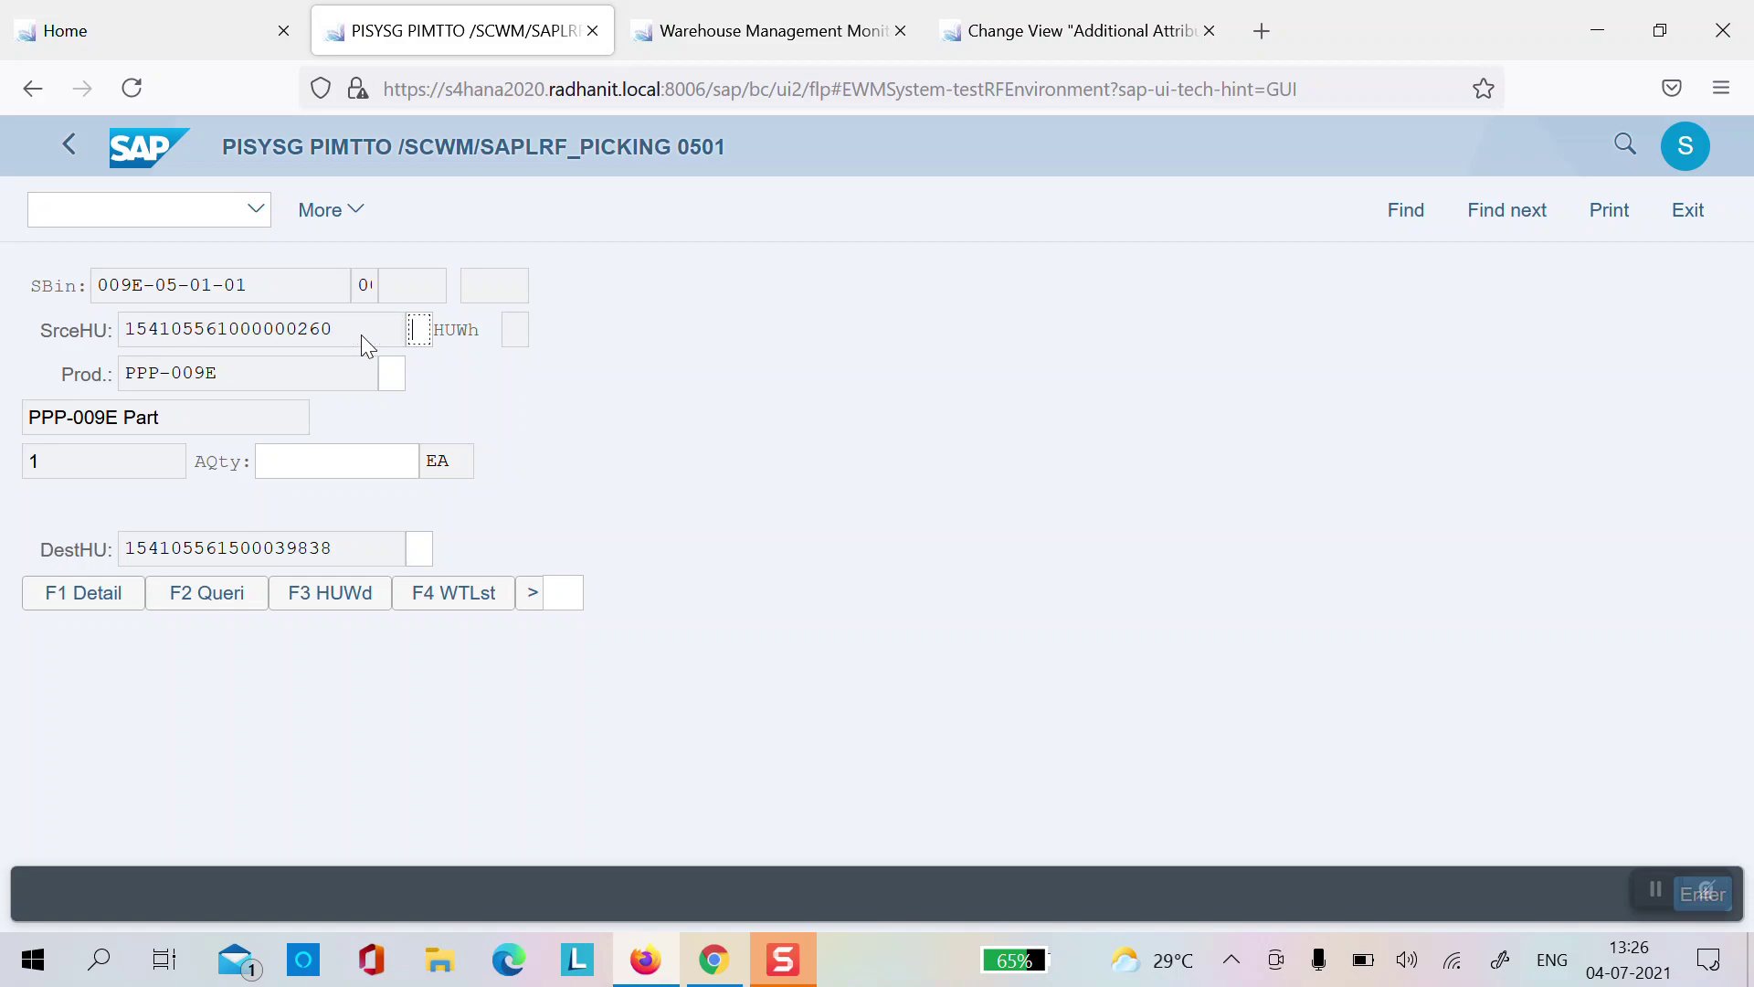
pyautogui.press('Tab')
# Step: Verify product PPP-009E and confirm an actual picked quantity of 1 EA
pyautogui.click(126, 375)
pyautogui.moveTo(223, 375); pyautogui.dragTo(119, 370)
pyautogui.hotkey('ctrl', 'c')
pyautogui.press('Tab')
pyautogui.hotkey('ctrl', 'v')
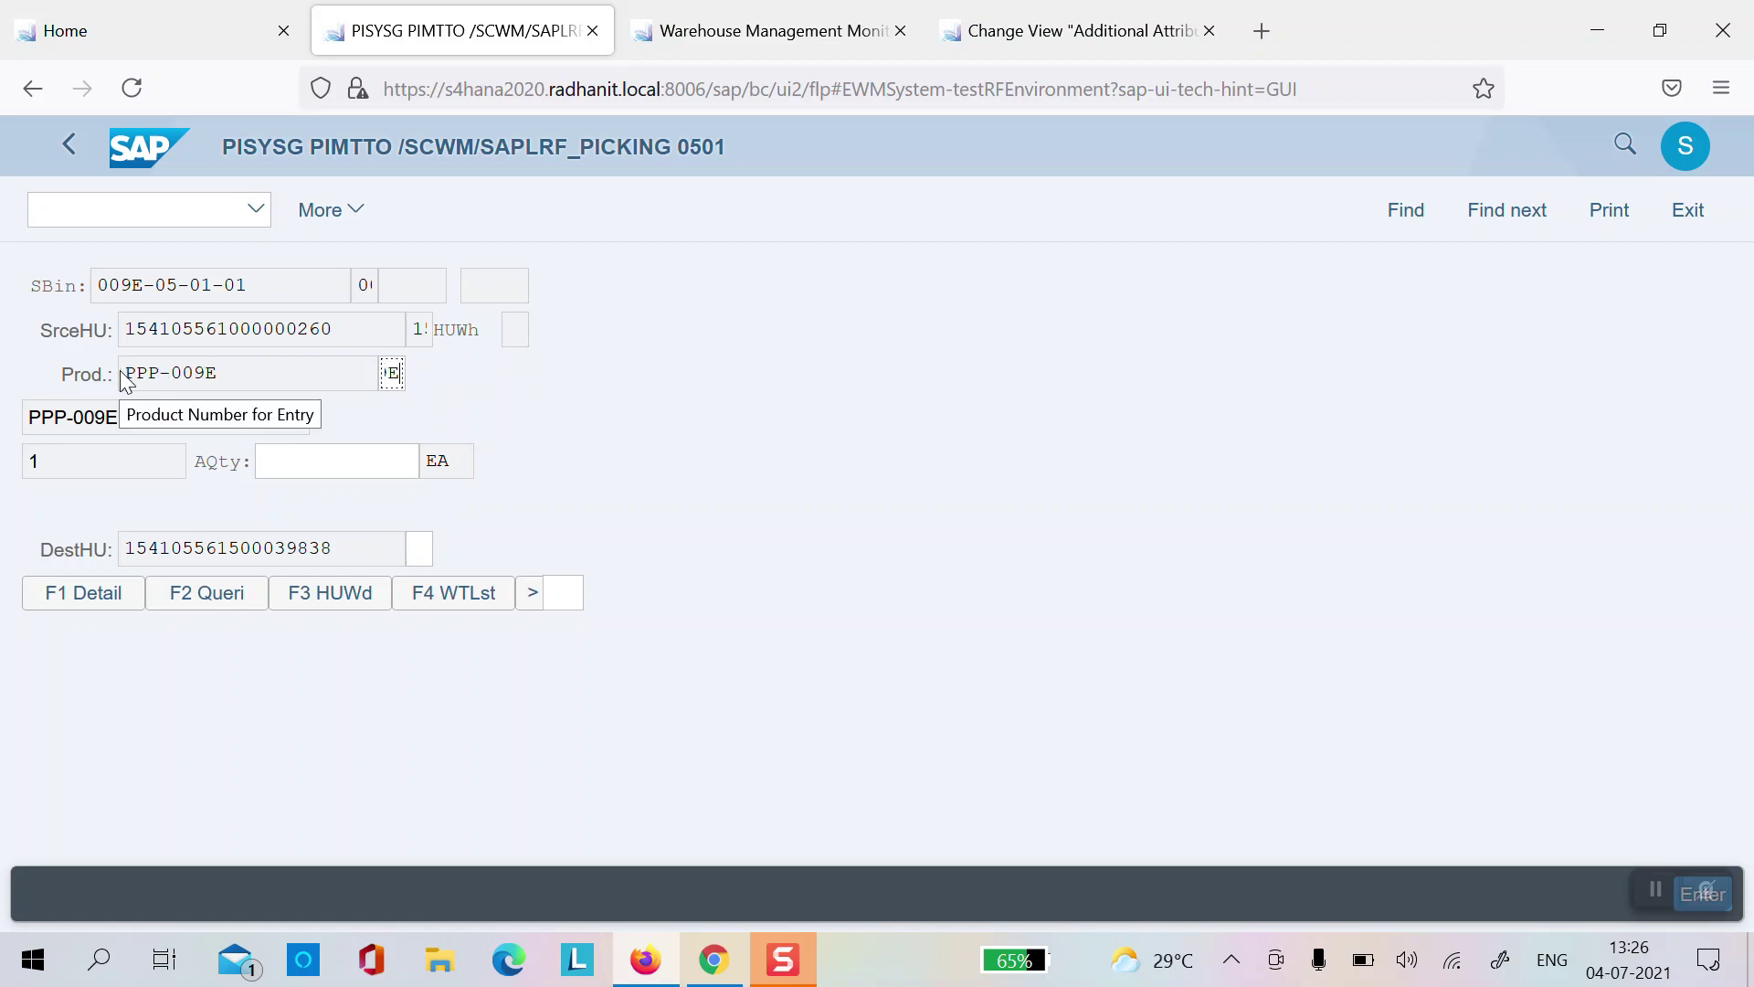
pyautogui.press('Return')
pyautogui.click(305, 471)
pyautogui.write('1')
pyautogui.press('Return')
pyautogui.click(128, 556)
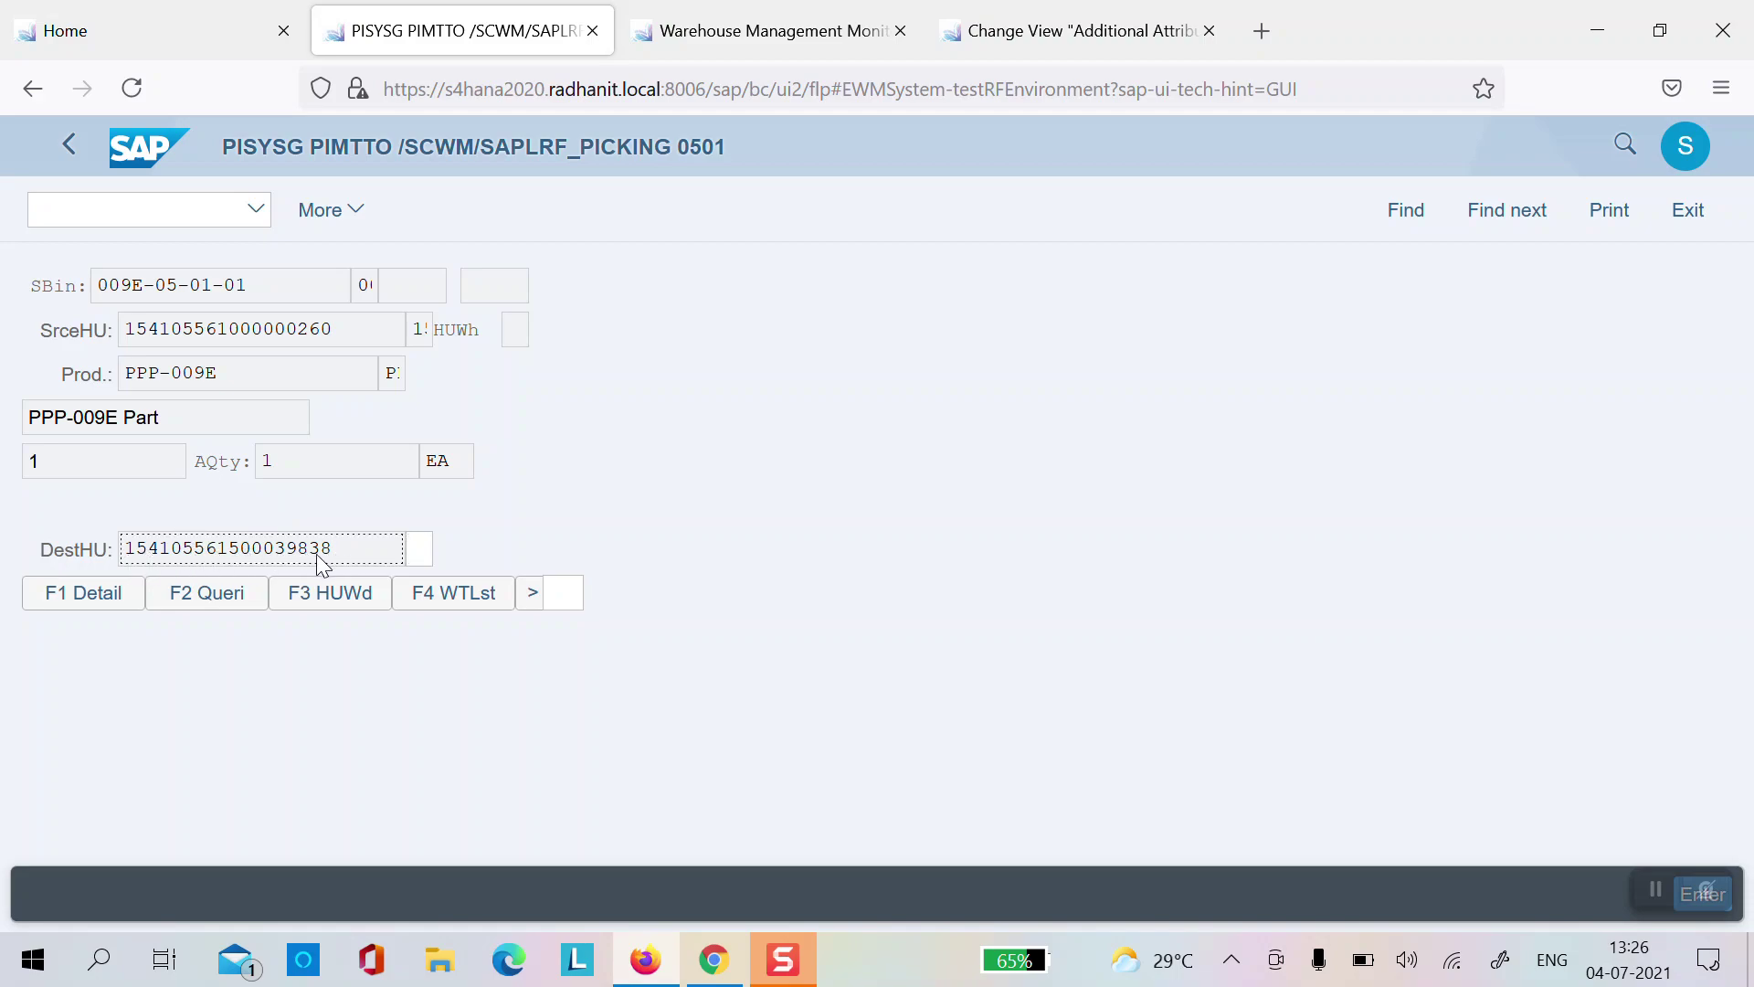
pyautogui.moveTo(333, 551); pyautogui.dragTo(124, 545)
pyautogui.hotkey('ctrl', 'c')
pyautogui.press('Tab')
pyautogui.hotkey('ctrl', 'v')
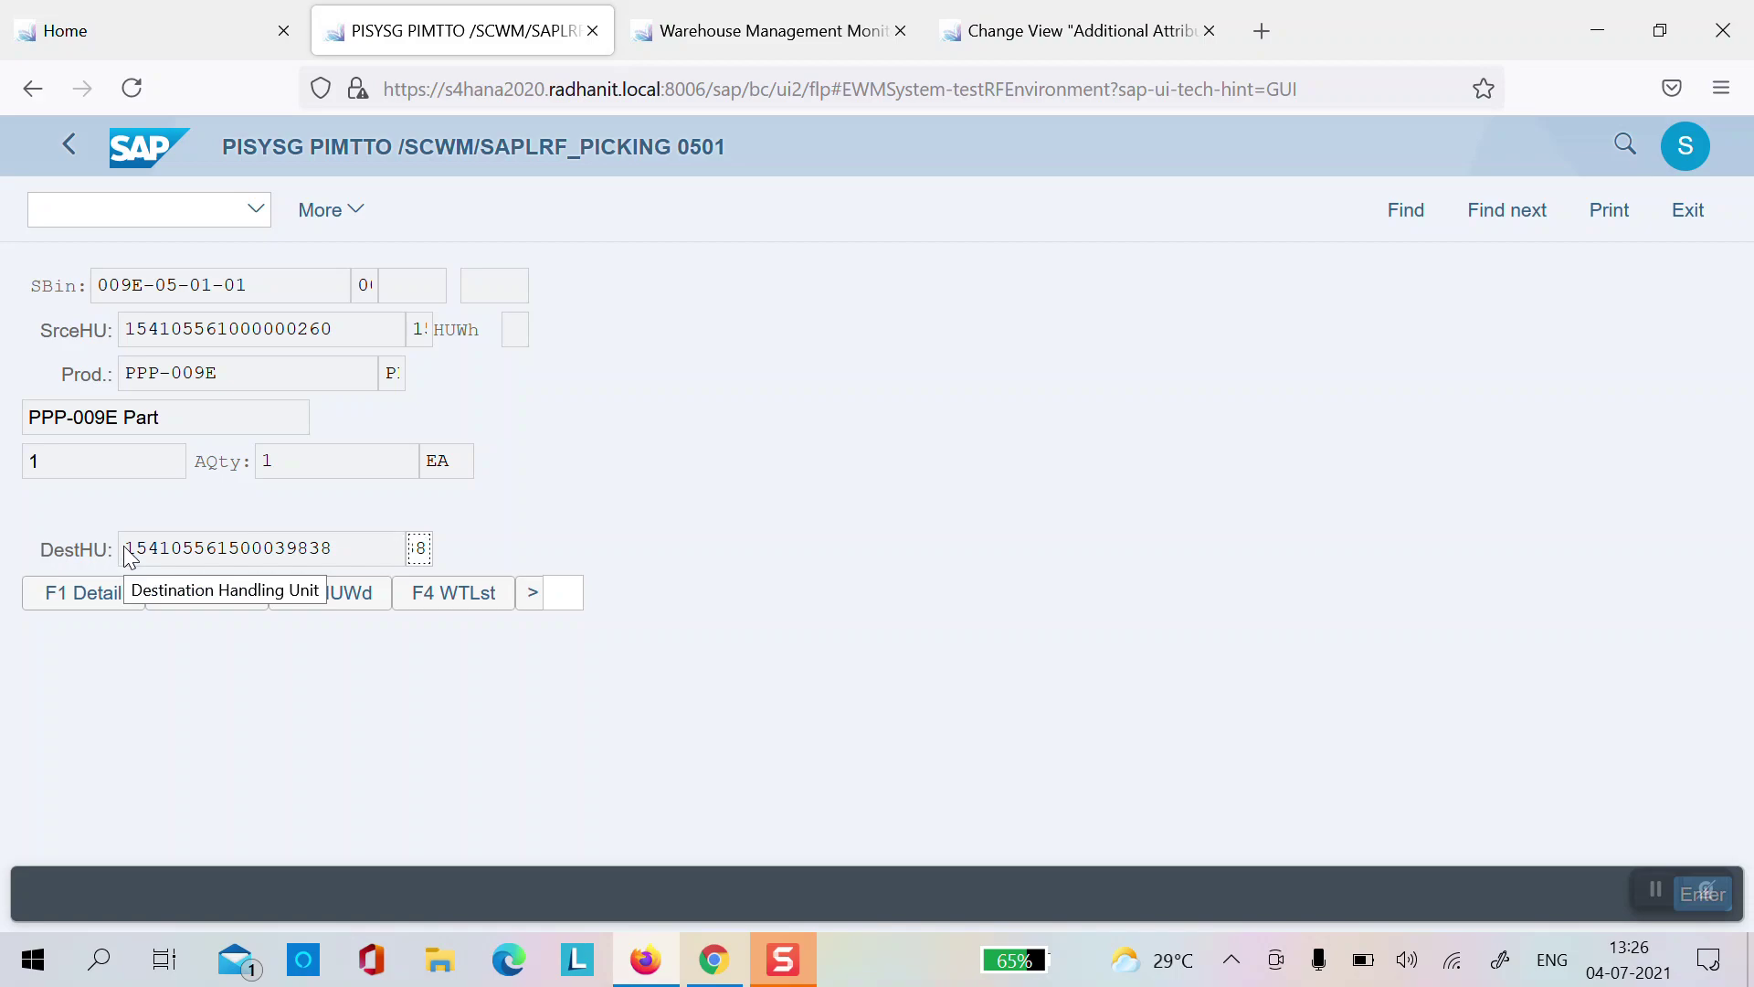
pyautogui.press('F11')
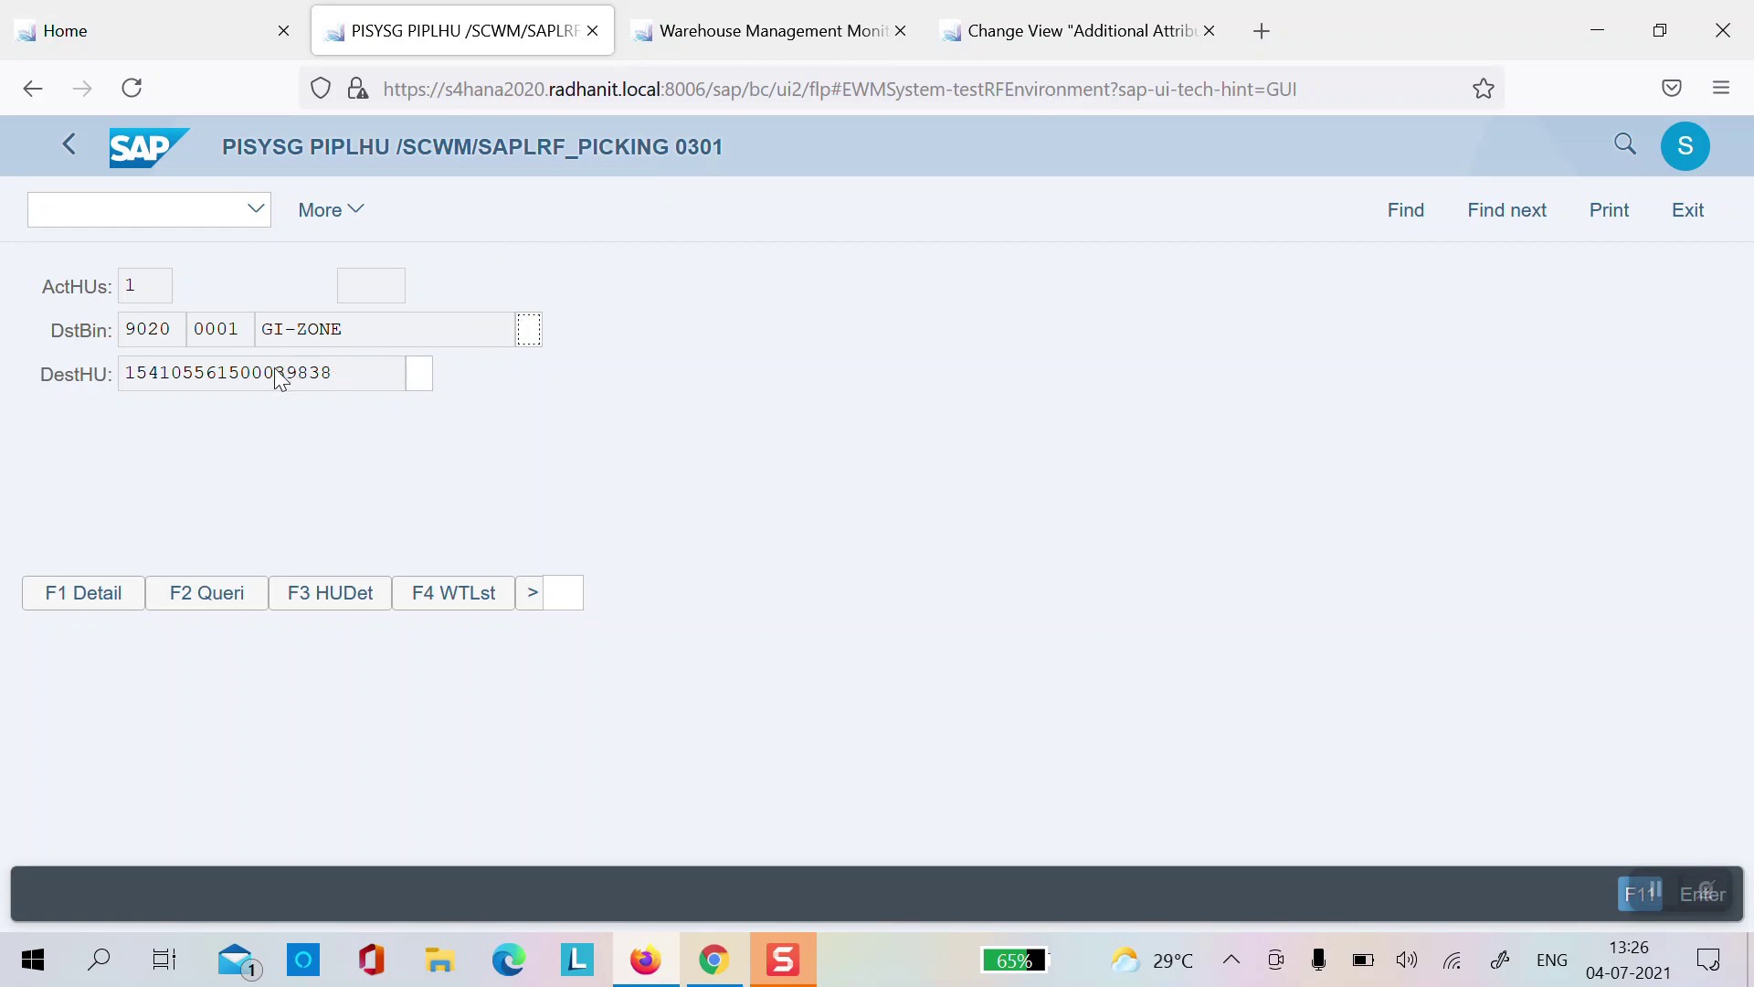
pyautogui.click(347, 338)
pyautogui.moveTo(351, 333); pyautogui.dragTo(256, 326)
pyautogui.hotkey('ctrl', 'c')
pyautogui.press('Tab')
pyautogui.hotkey('ctrl', 'v')
pyautogui.click(182, 376)
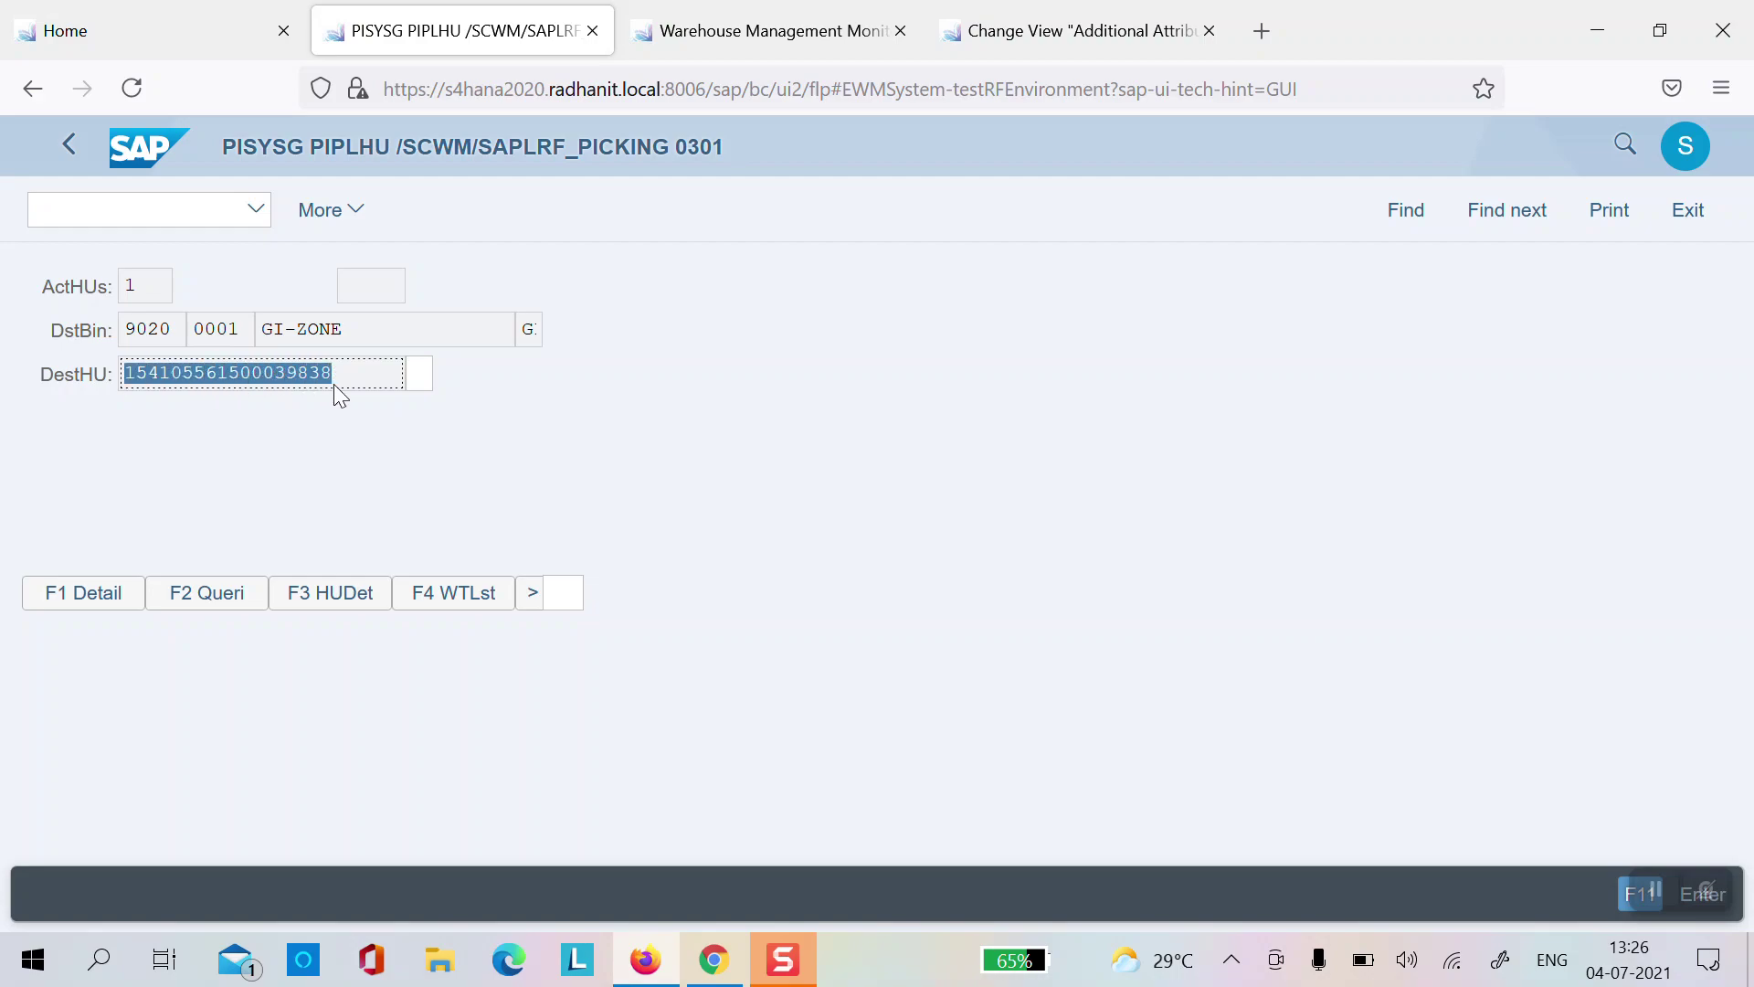
pyautogui.hotkey('ctrl', 'c')
pyautogui.press('Tab')
pyautogui.hotkey('ctrl', 'v')
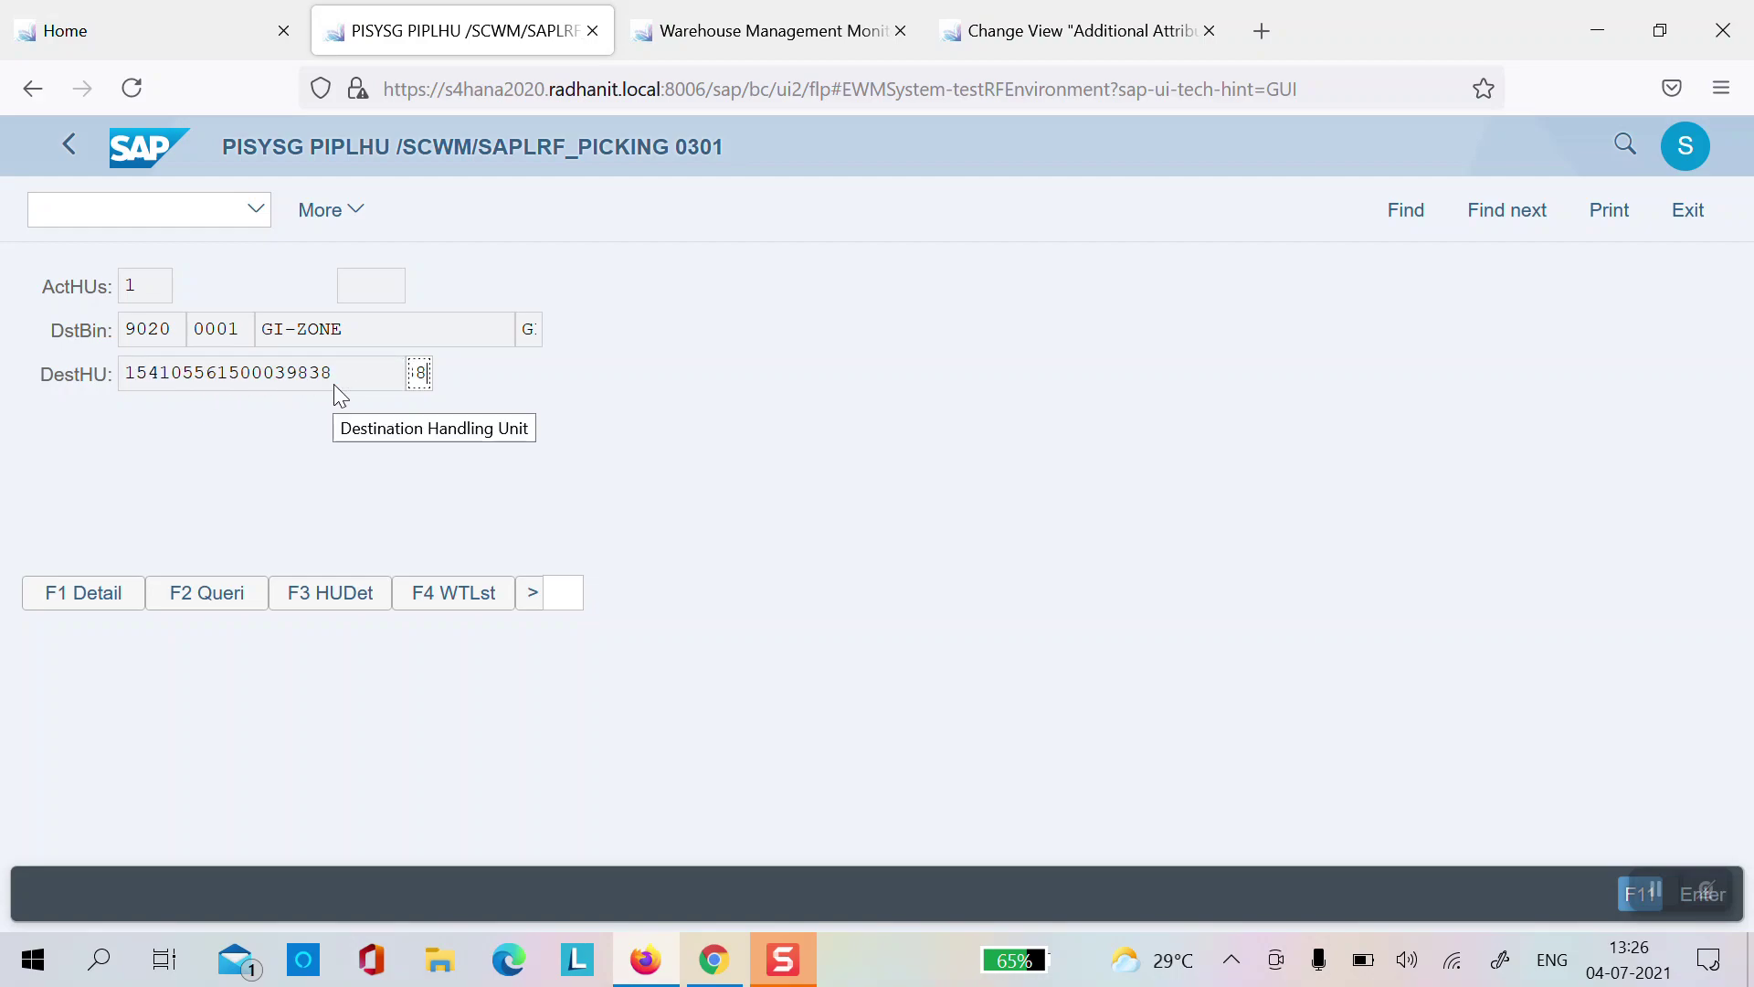
pyautogui.press('Return')
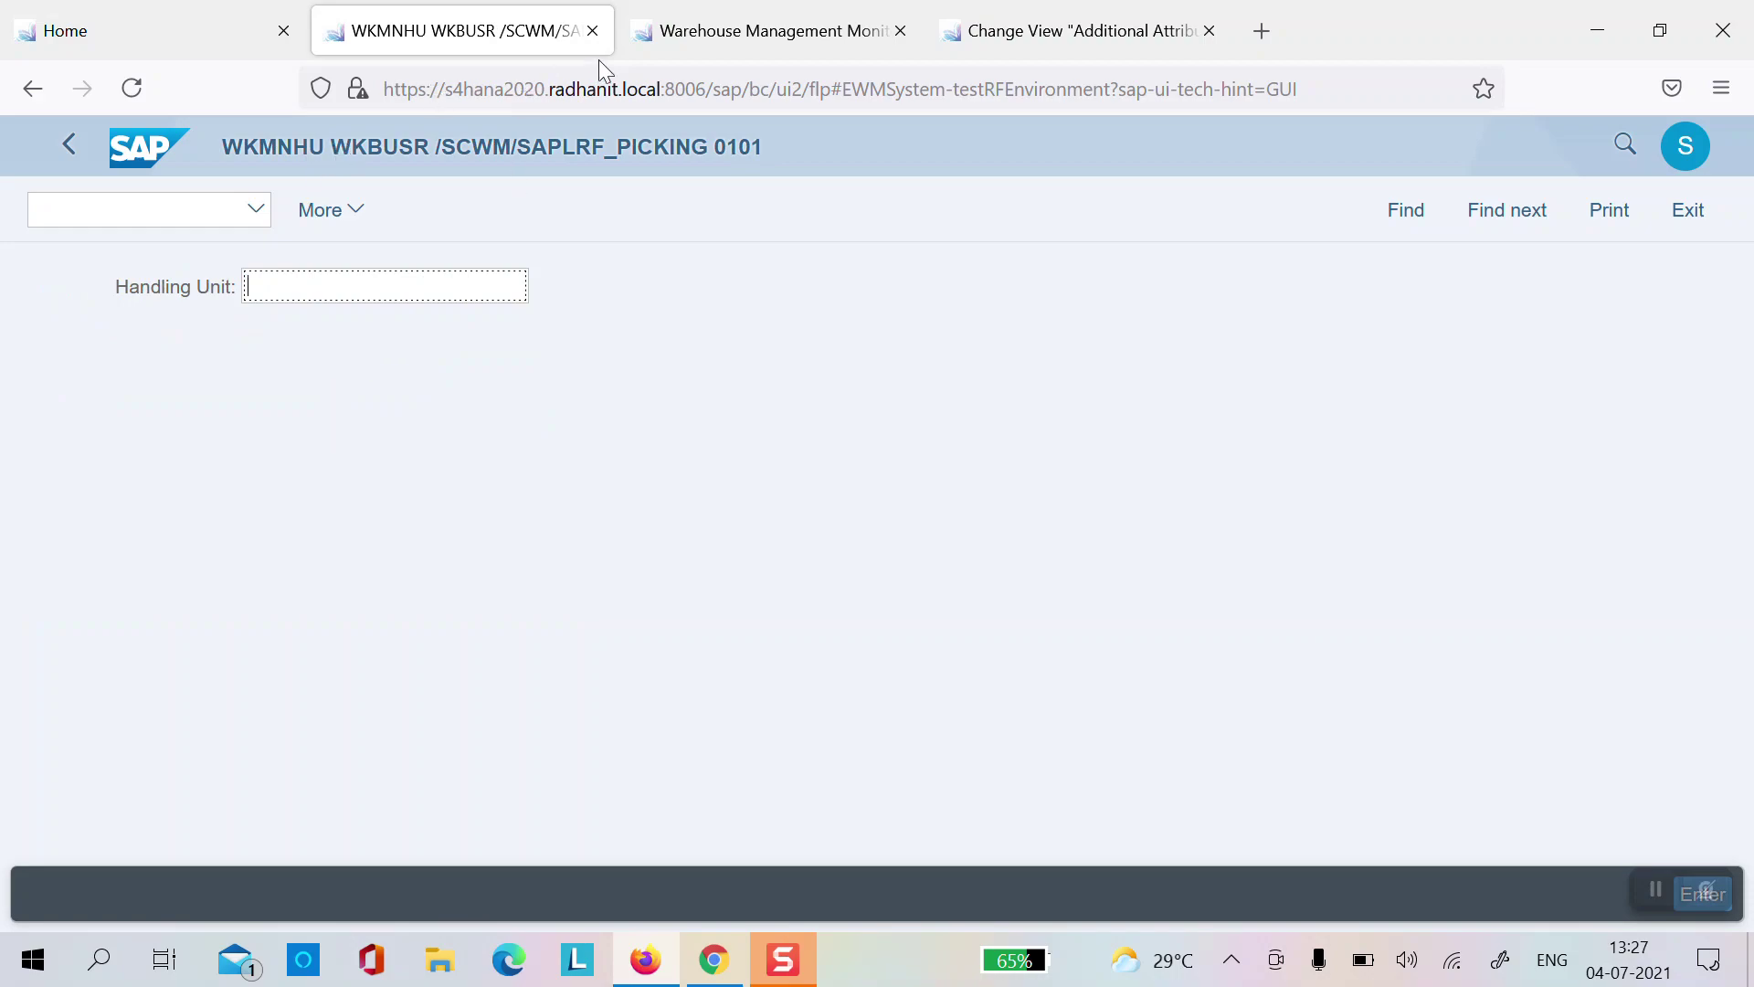
# Step: Check the statuses of all the delivery's warehouse orders in the Warehouse Management Monitor
pyautogui.click(726, 32)
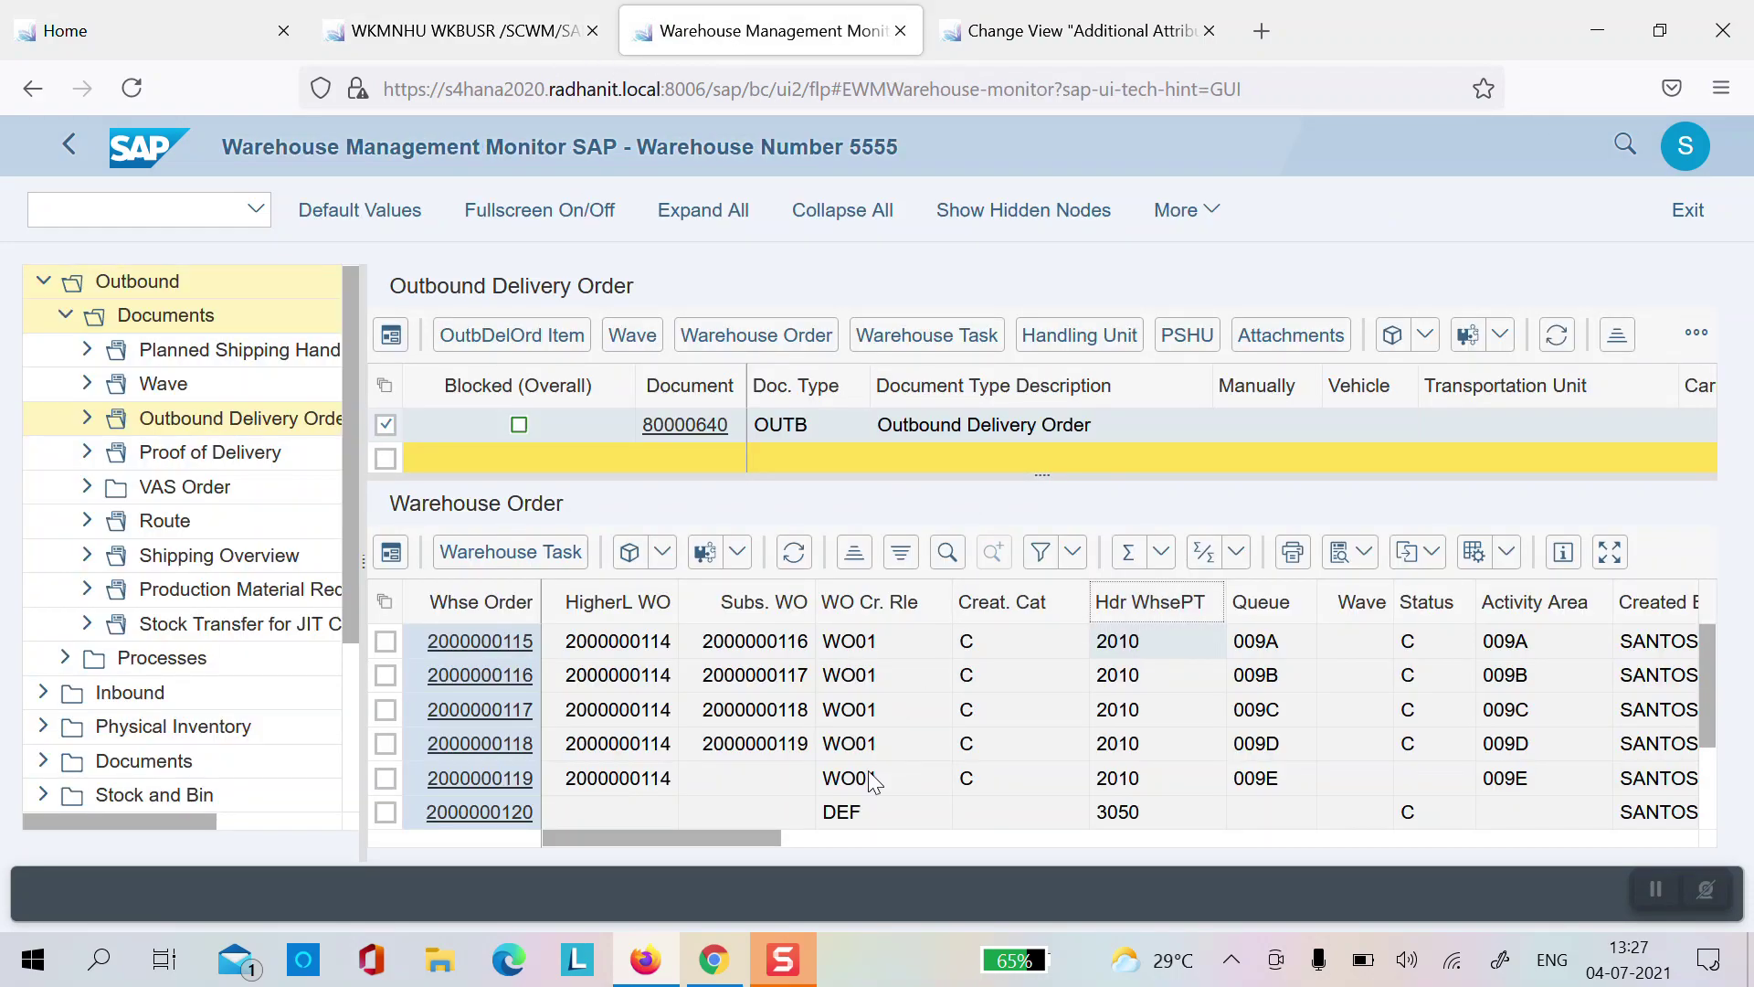
pyautogui.click(1156, 640)
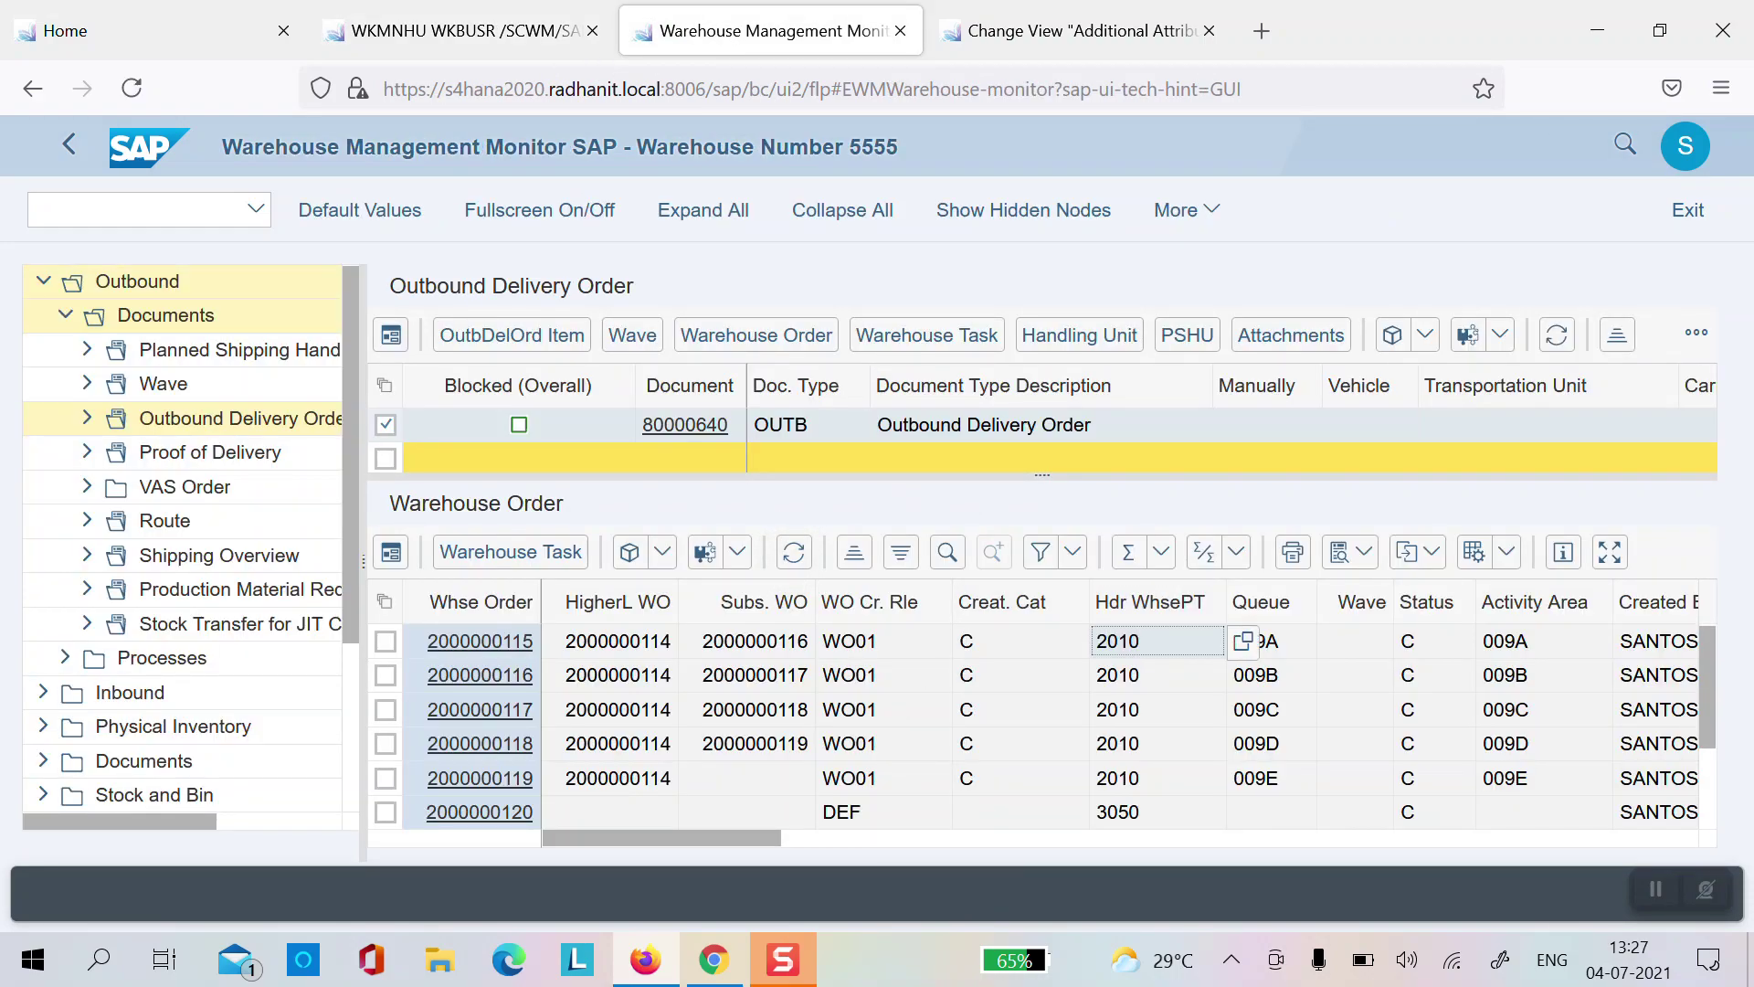
pyautogui.scroll(-2, 1037, 726)
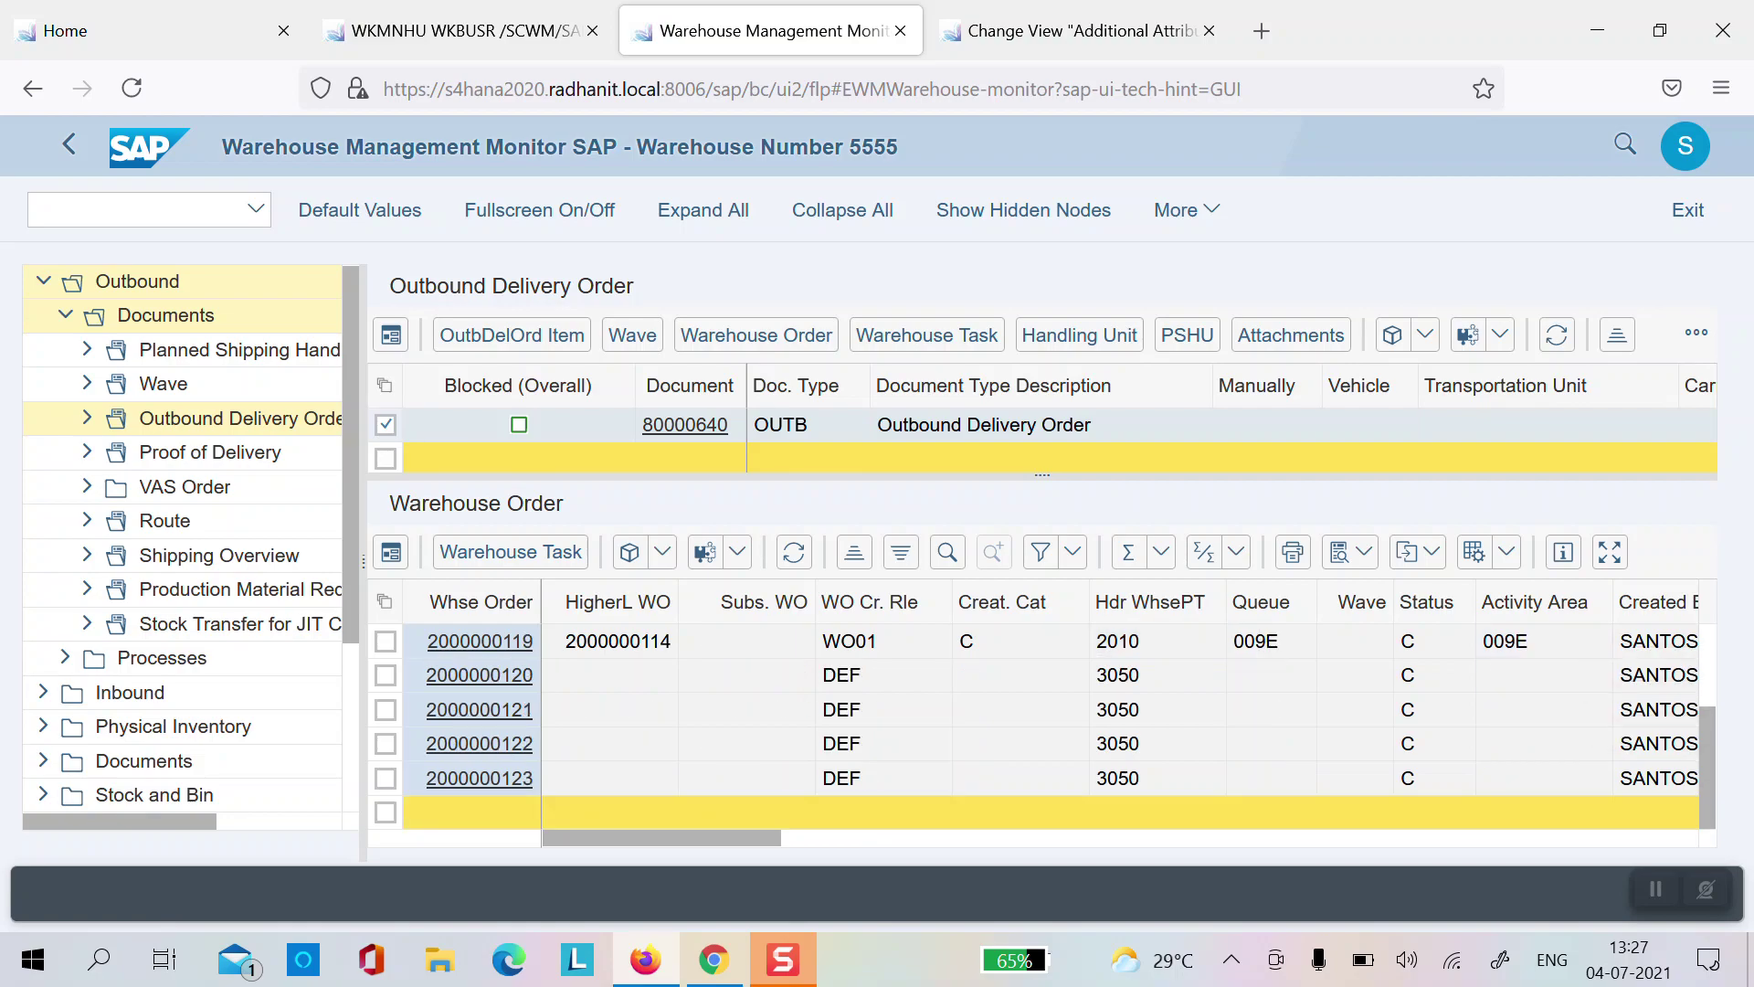
pyautogui.scroll(2, 1545, 709)
# Step: Open the outbound delivery order from the monitor and post its goods issue
pyautogui.click(685, 424)
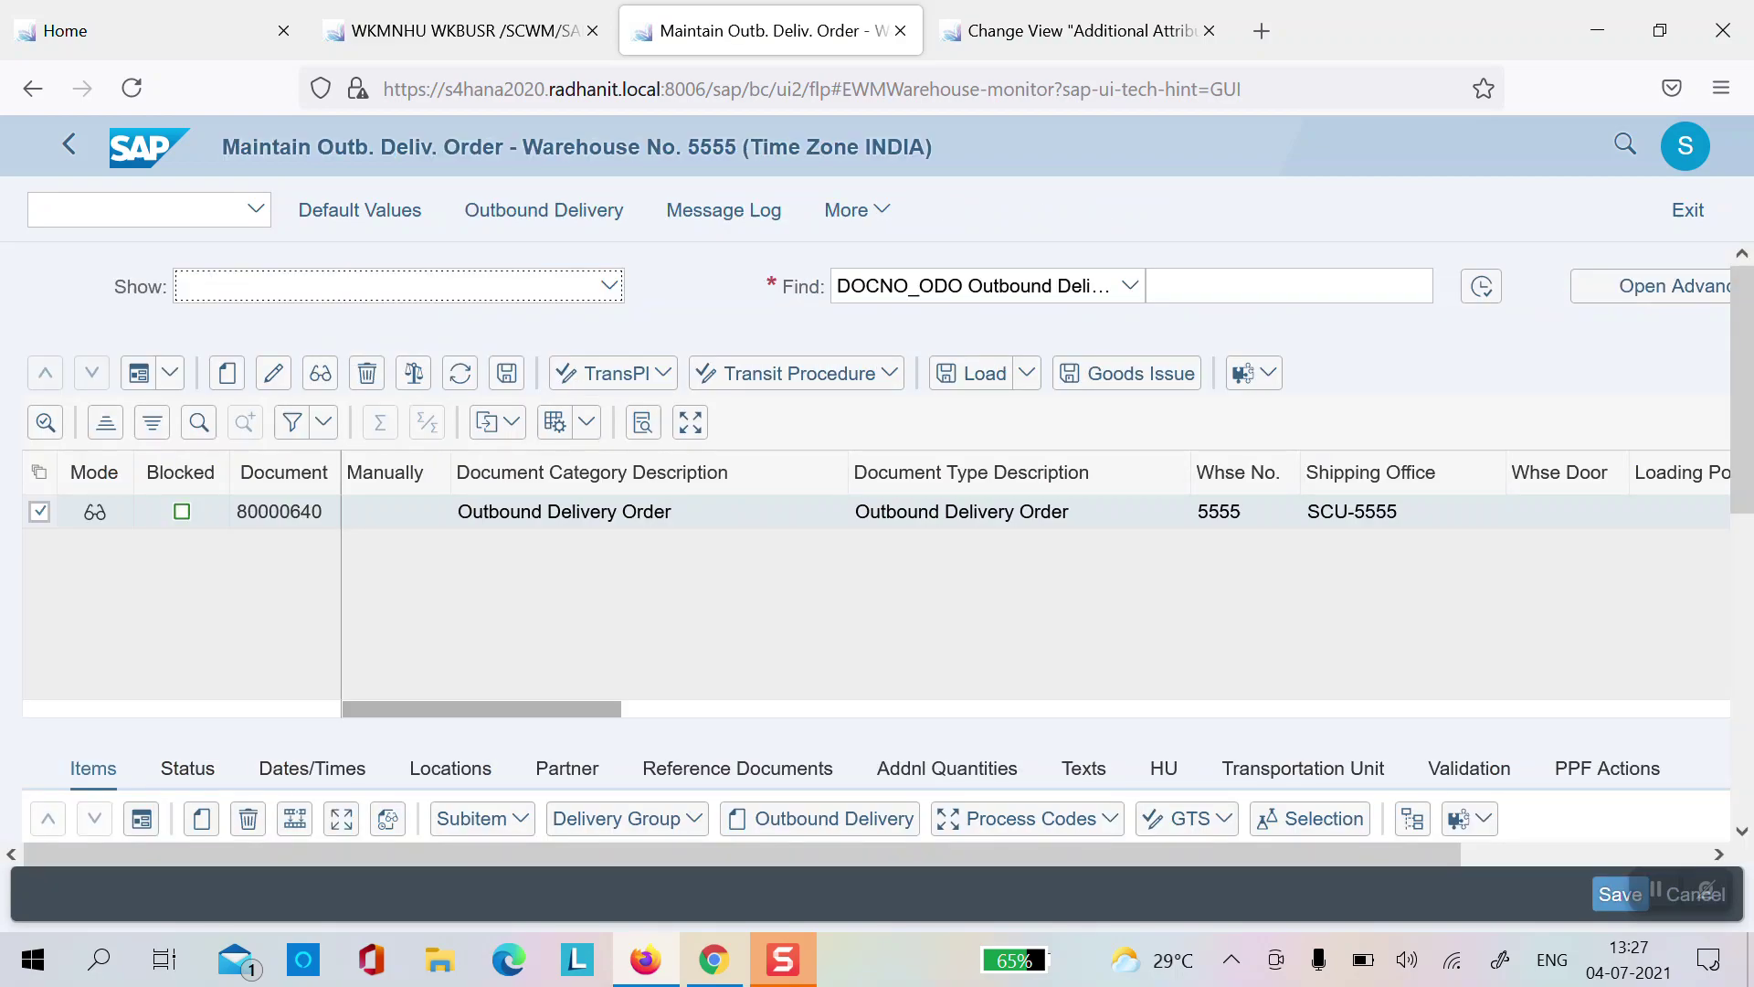
pyautogui.click(1127, 373)
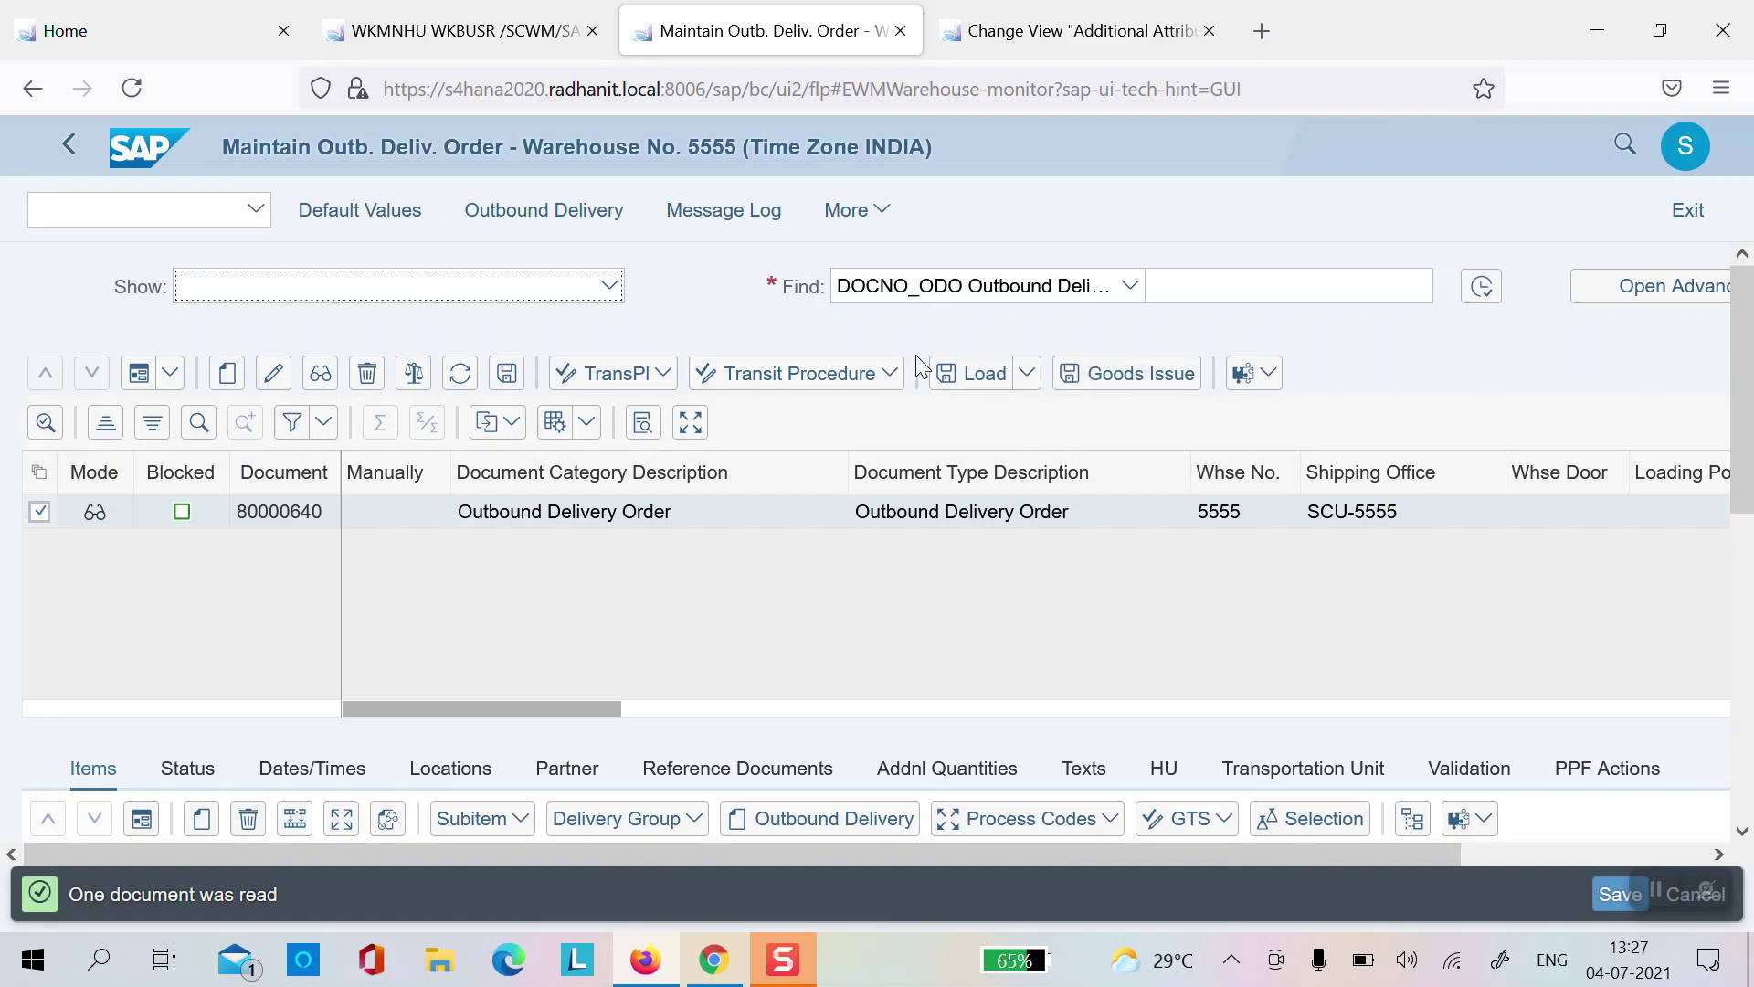
# Step: Display the outbound delivery with transaction VL03N in the activity area session and open its document flow
pyautogui.click(984, 37)
pyautogui.click(170, 221)
pyautogui.write('/nvl03n')
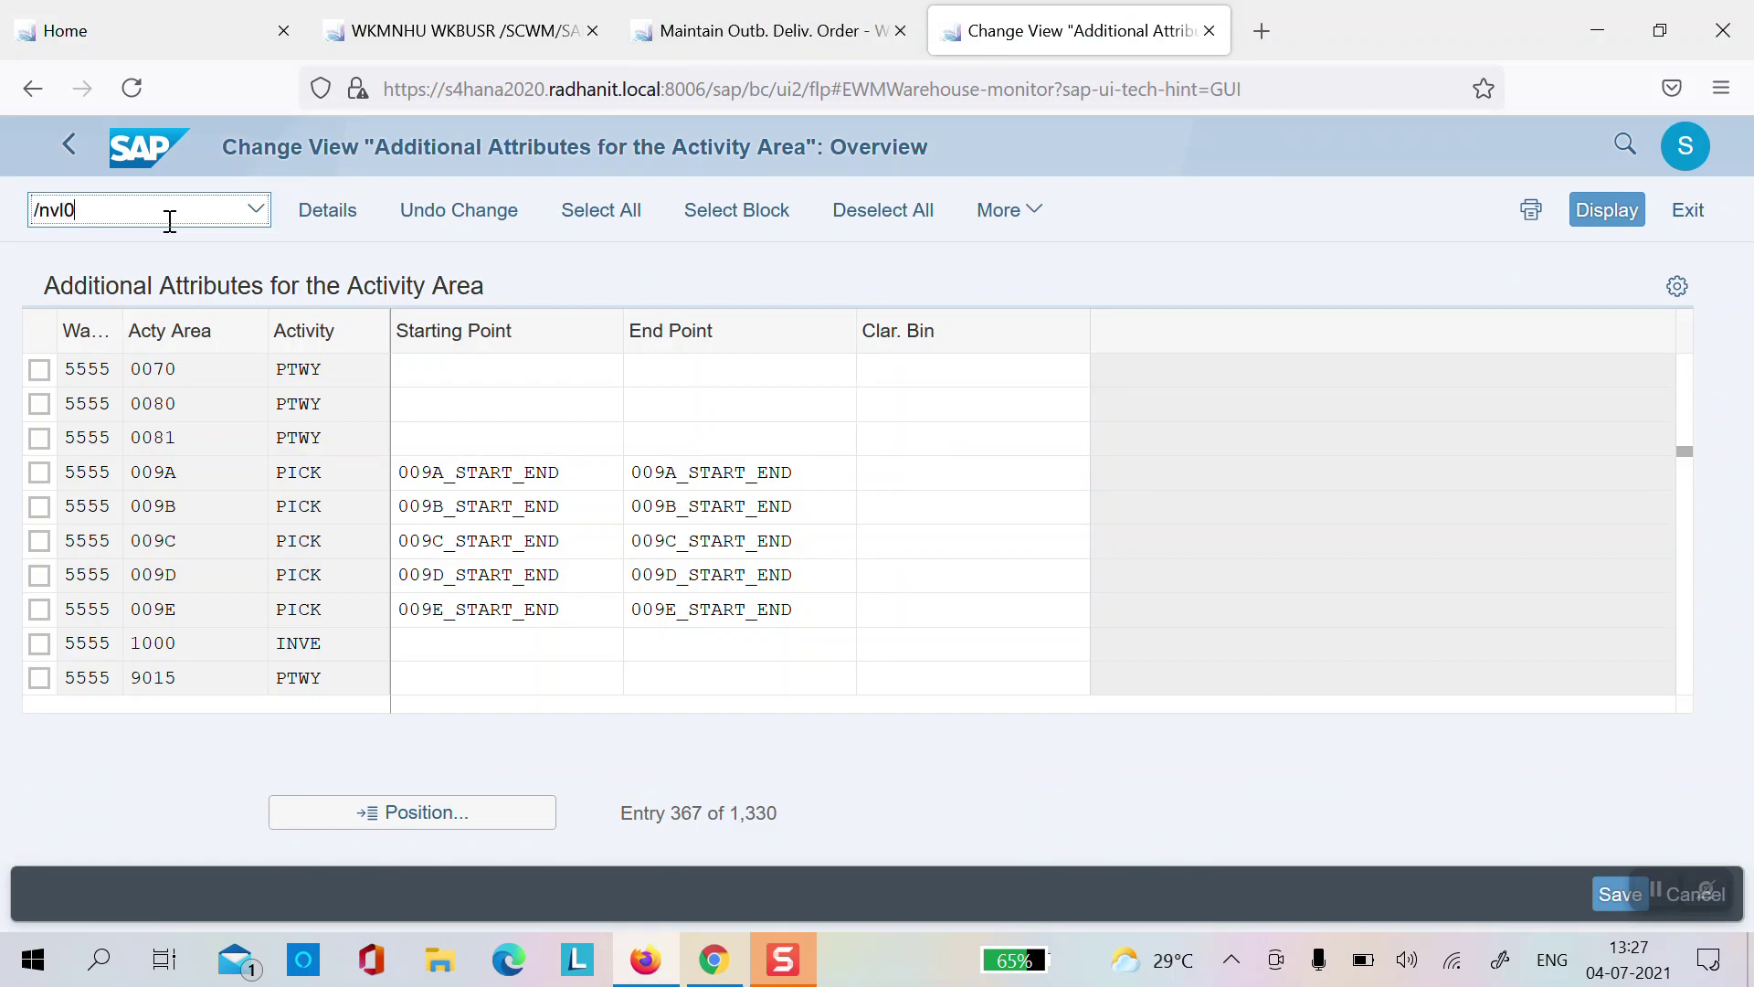
pyautogui.press('Return')
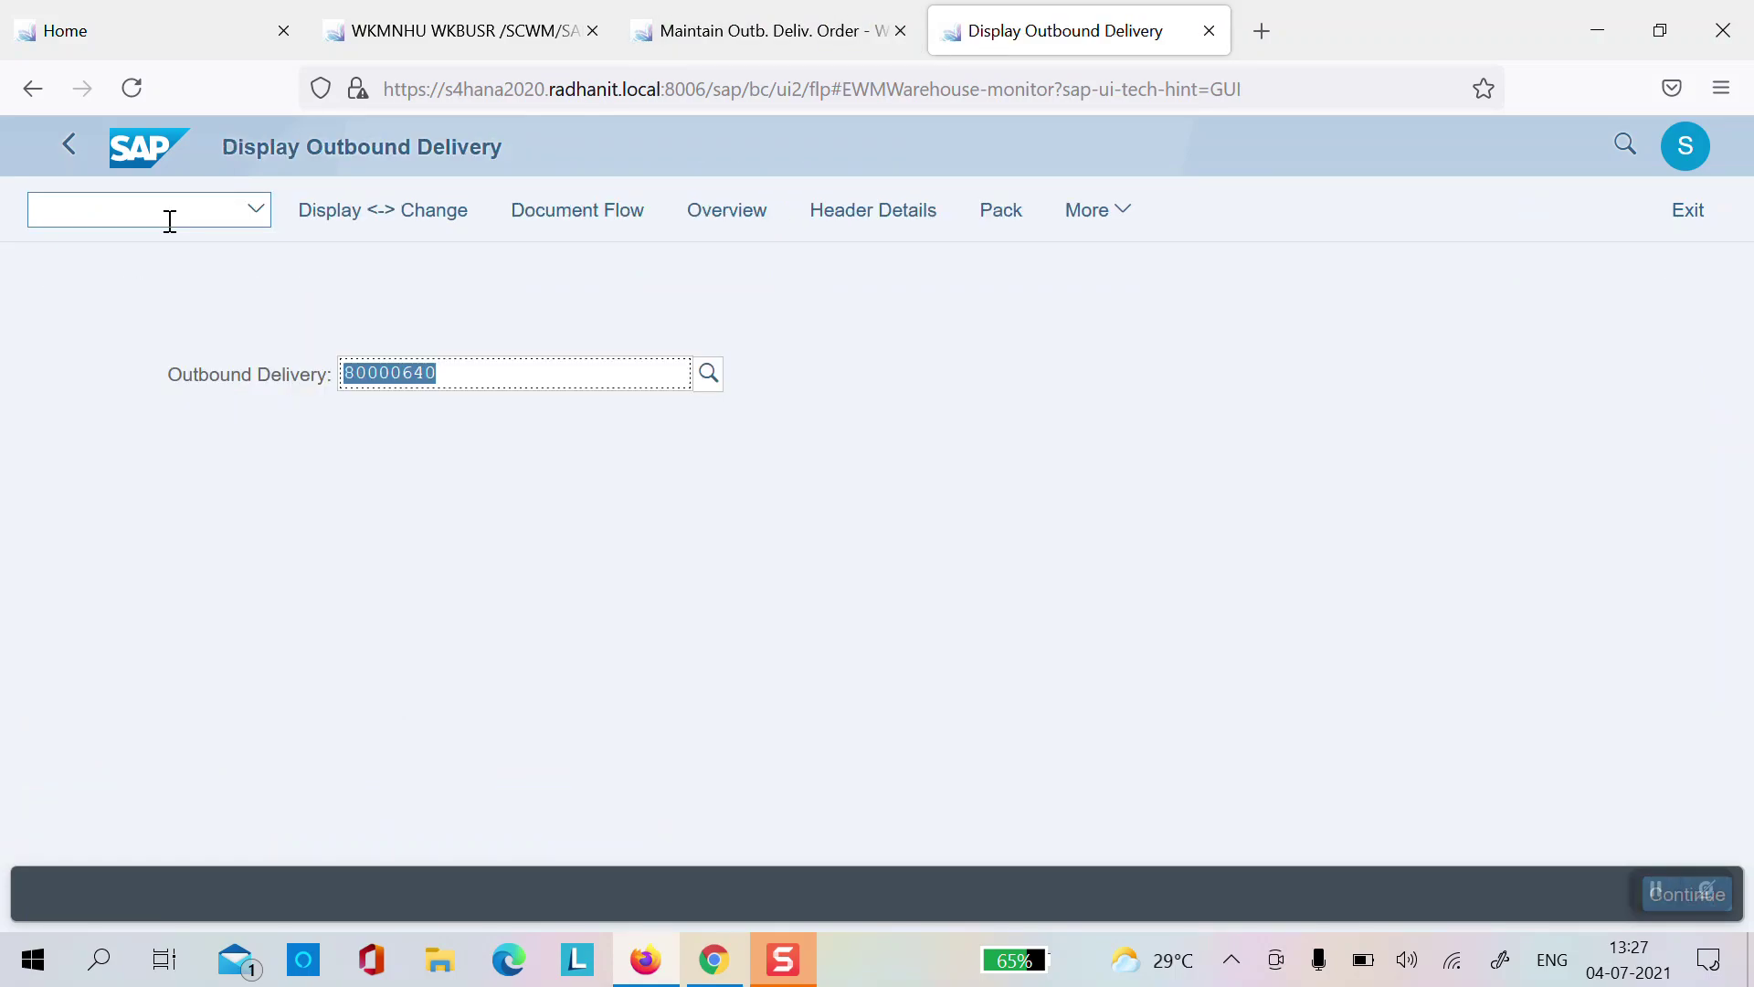
pyautogui.press('Return')
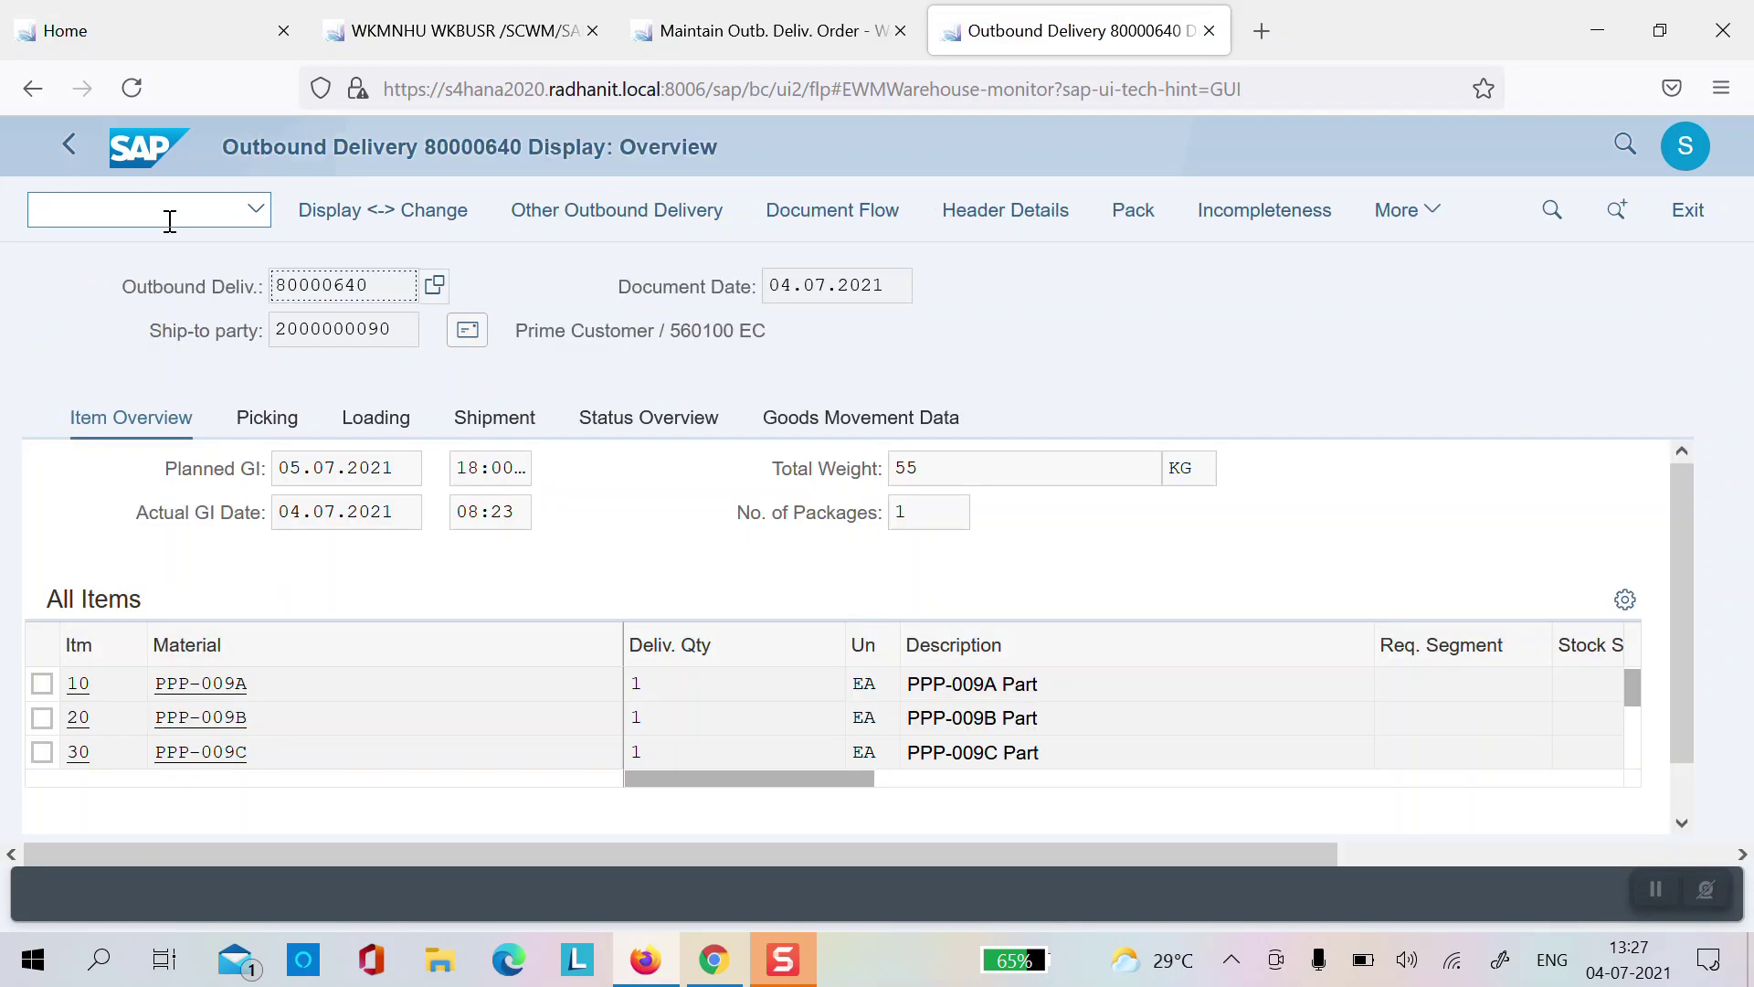
pyautogui.click(871, 228)
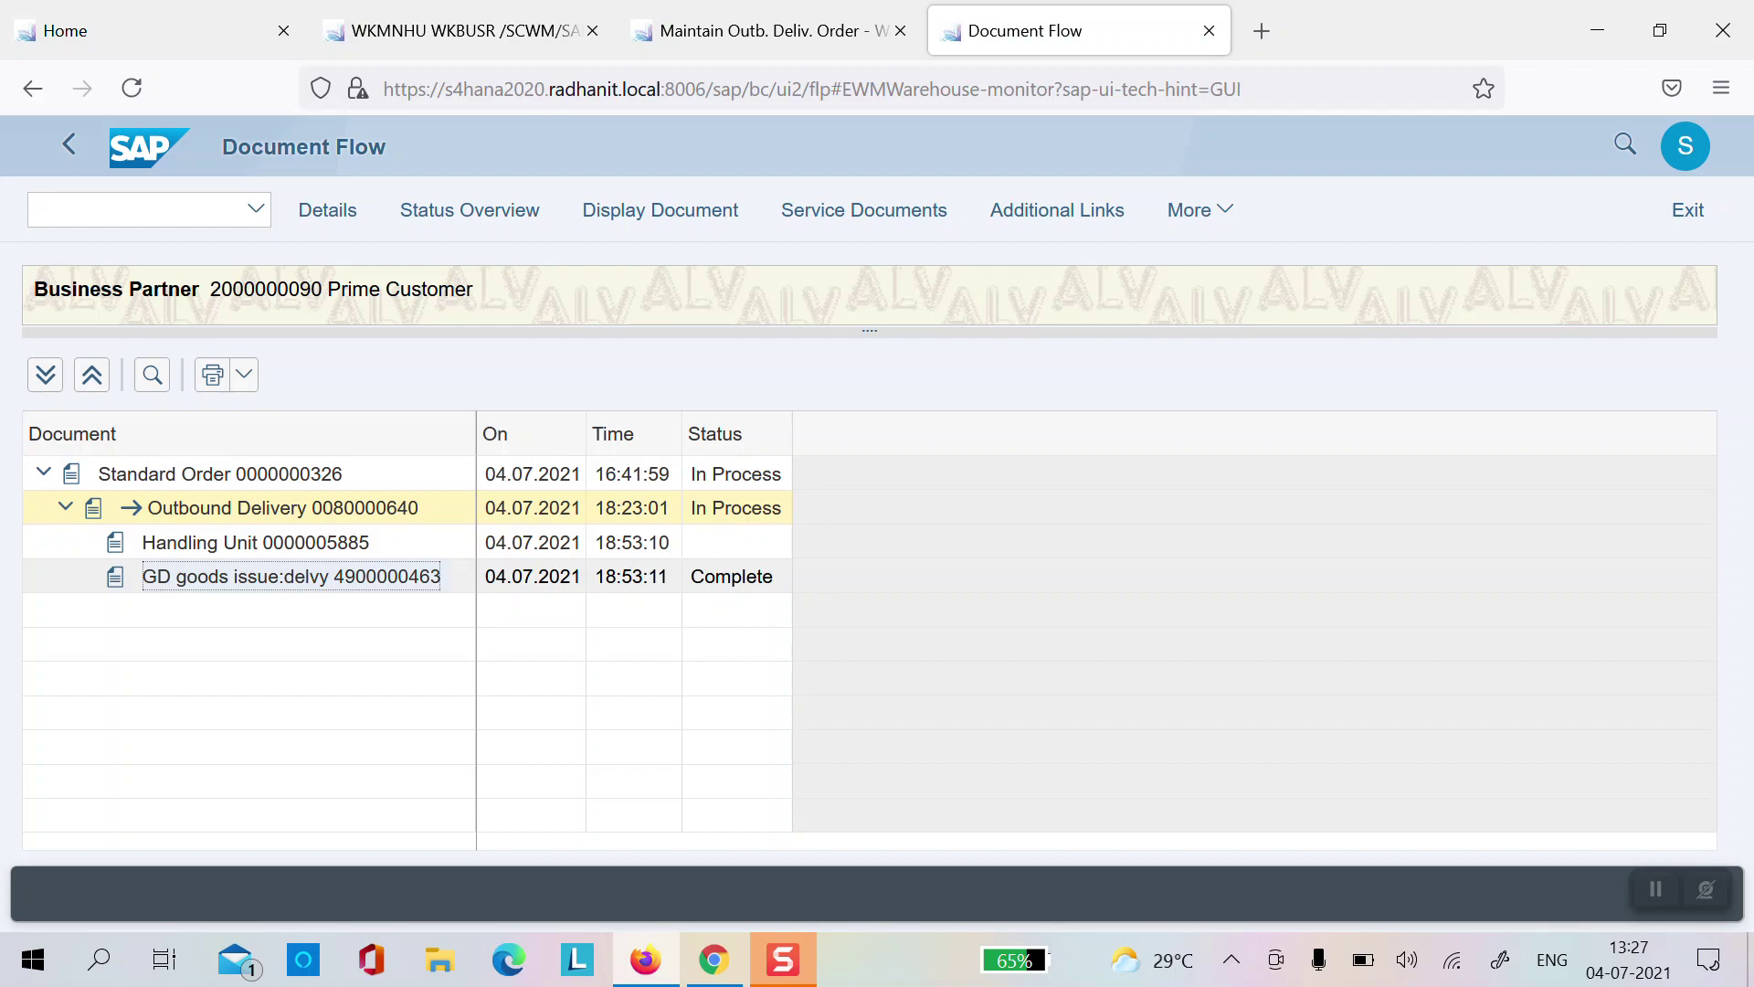
# Step: Switch to Chrome, close the enlarged process figure, skim the Pick Pack Pass Process in EWM blog and highlight its web address
pyautogui.click(715, 960)
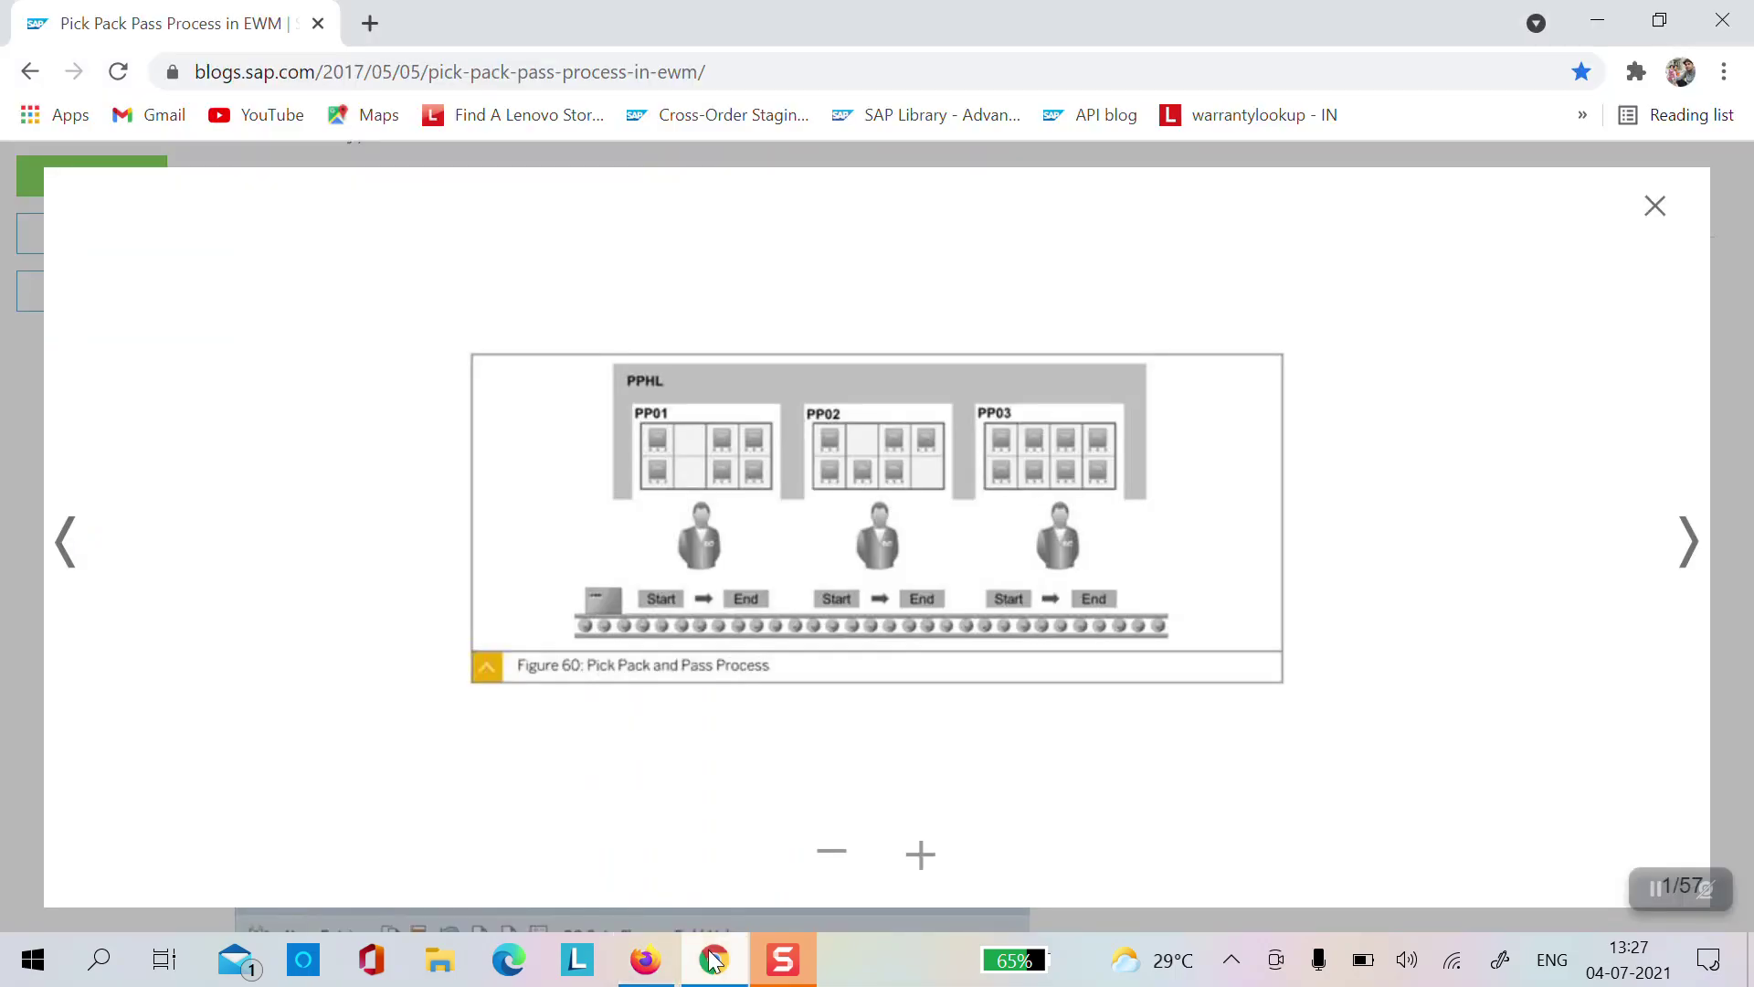
pyautogui.click(409, 479)
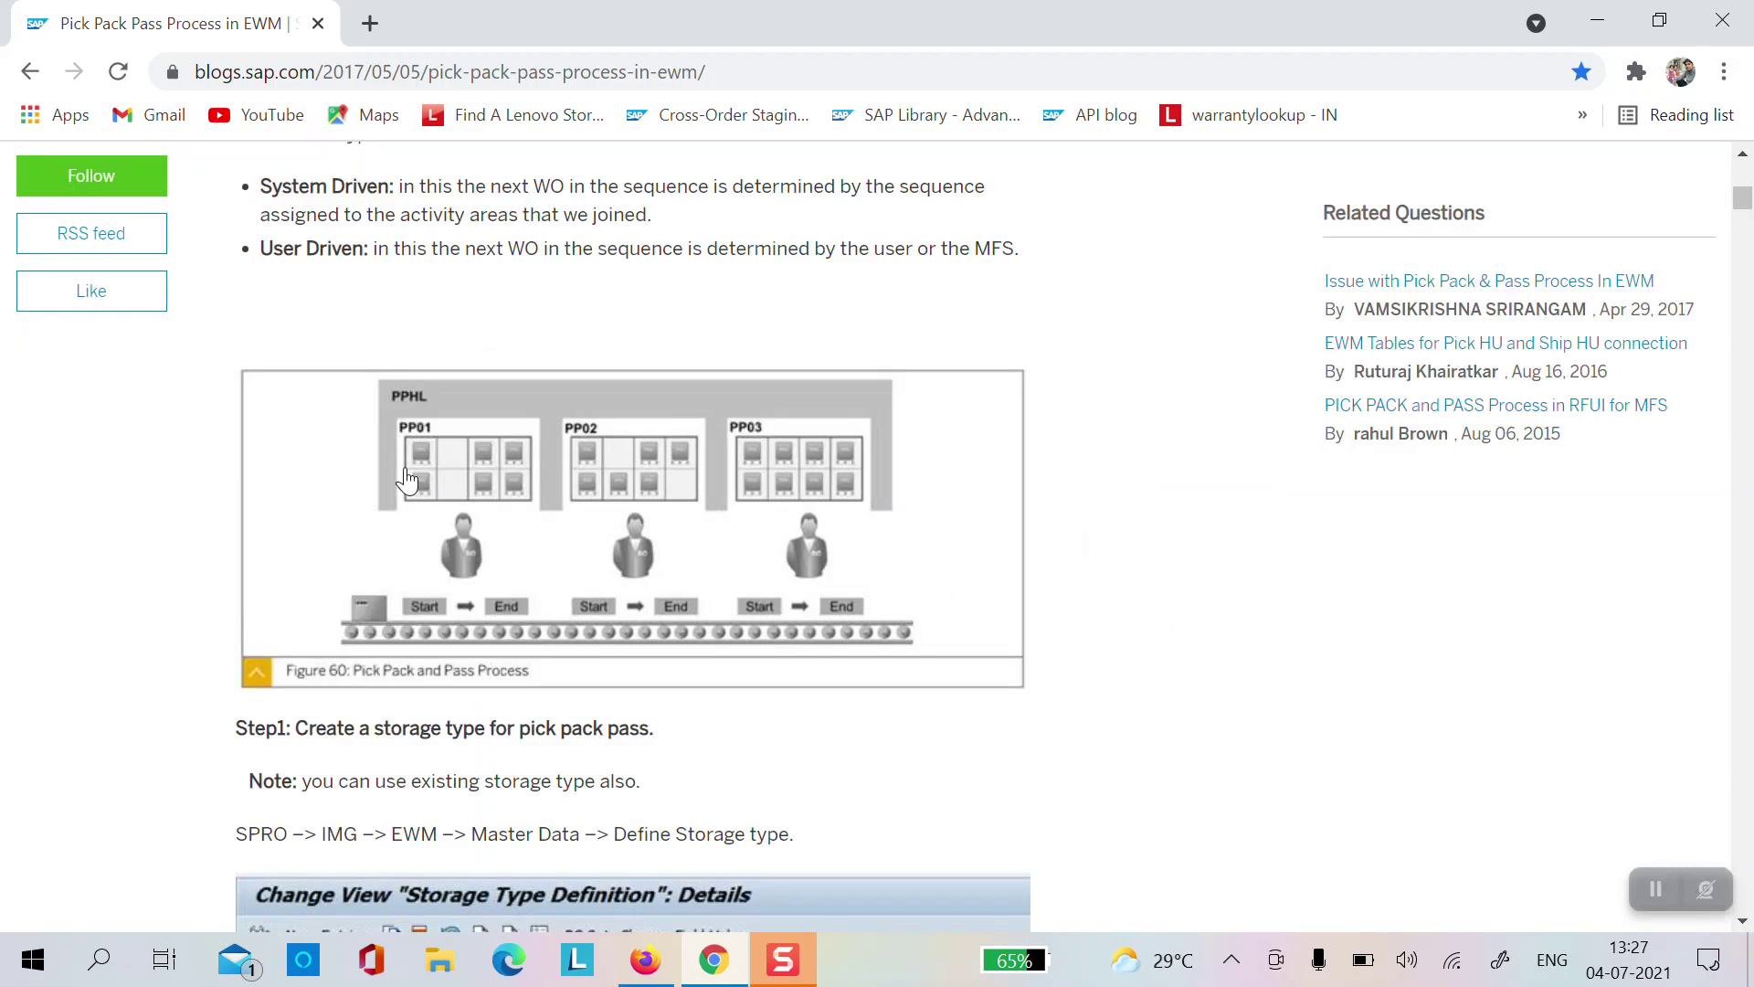
pyautogui.scroll(10, 408, 479)
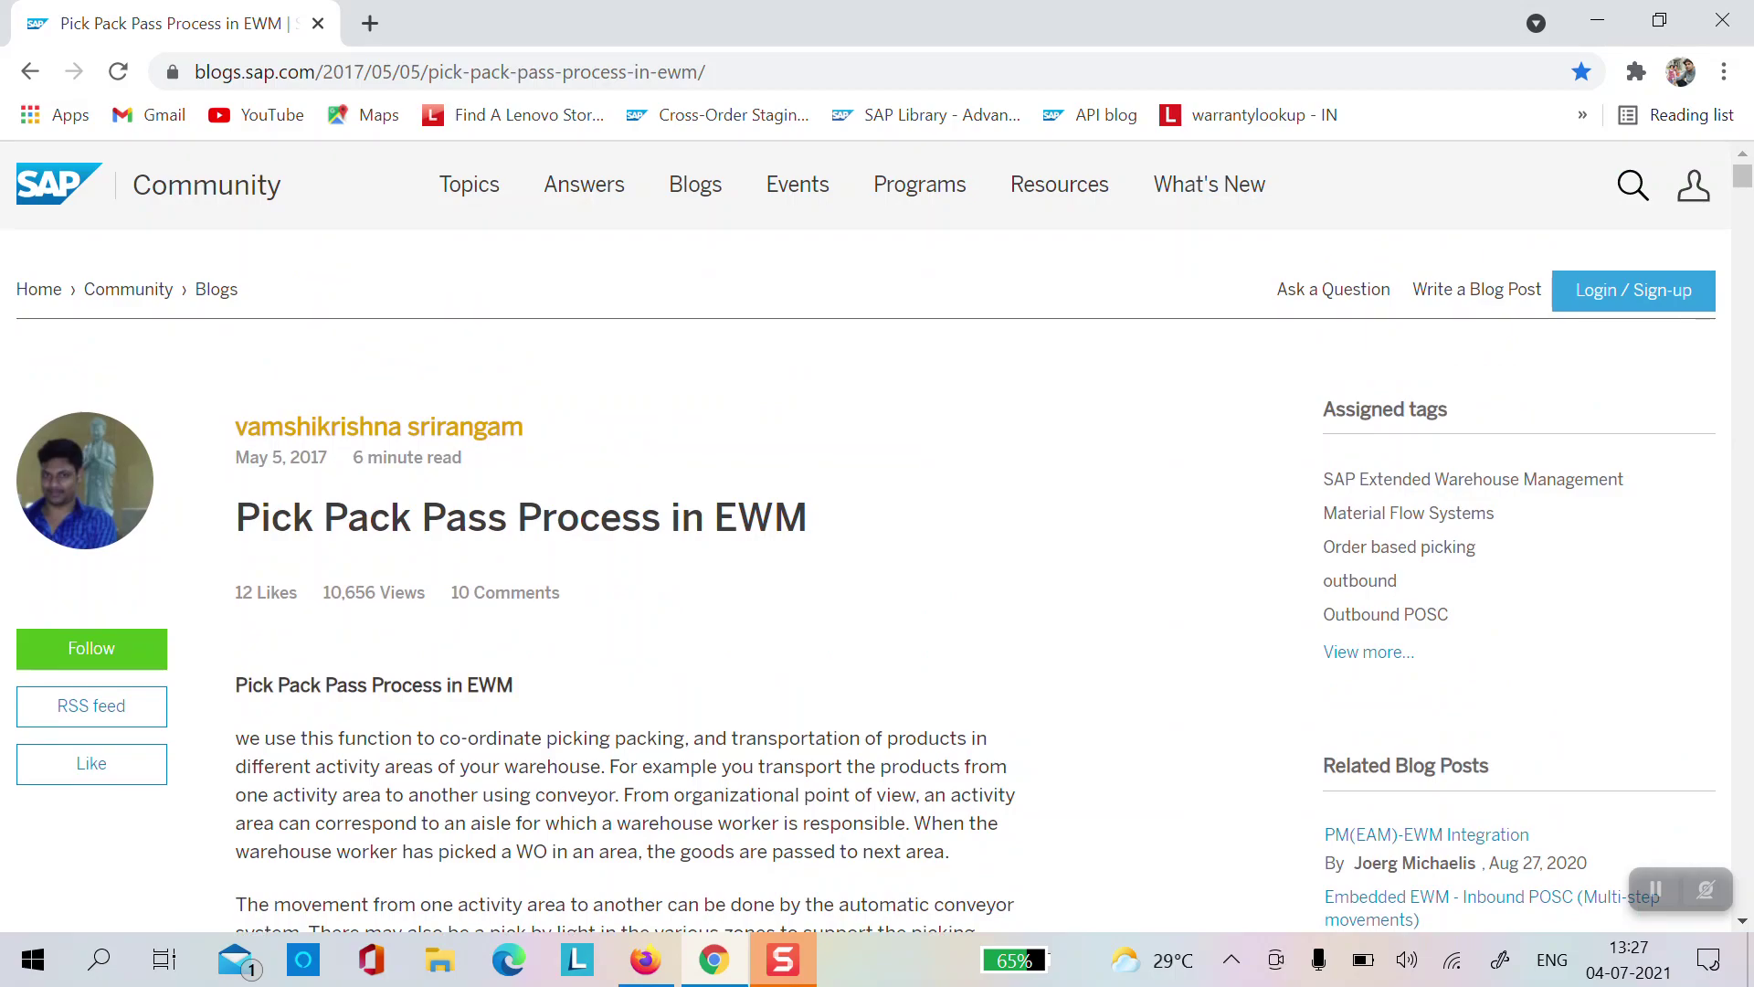
pyautogui.scroll(-20, 633, 536)
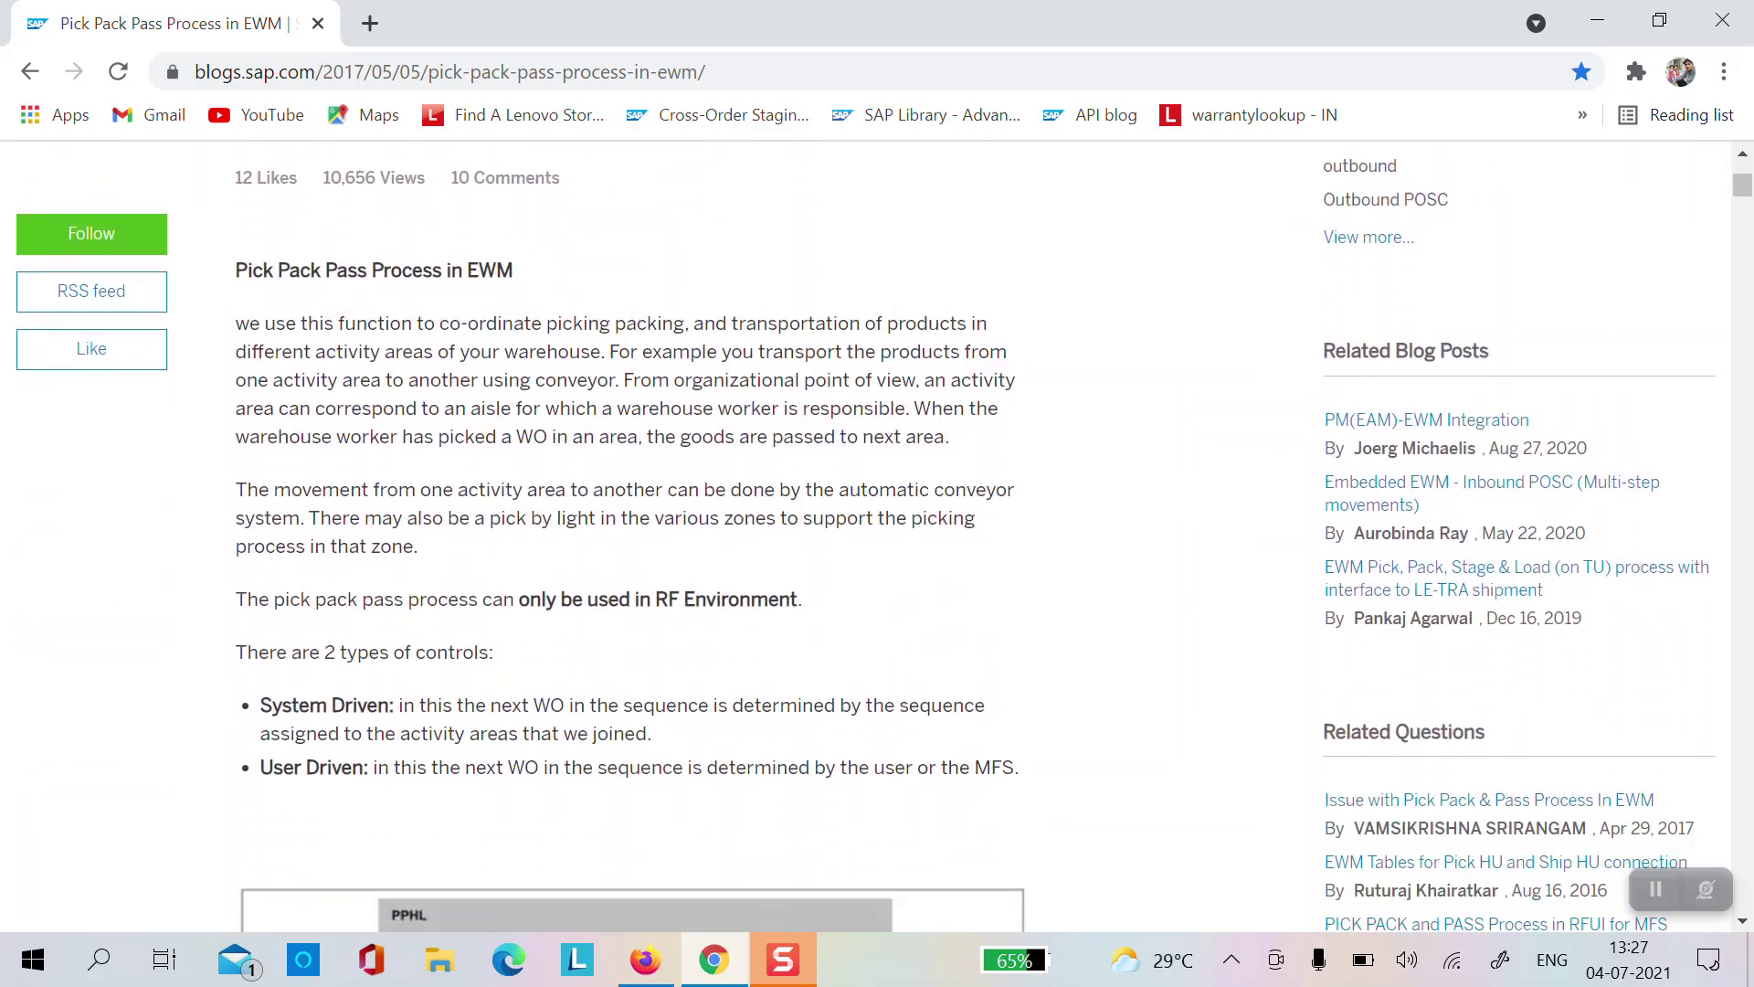
pyautogui.scroll(-10, 633, 535)
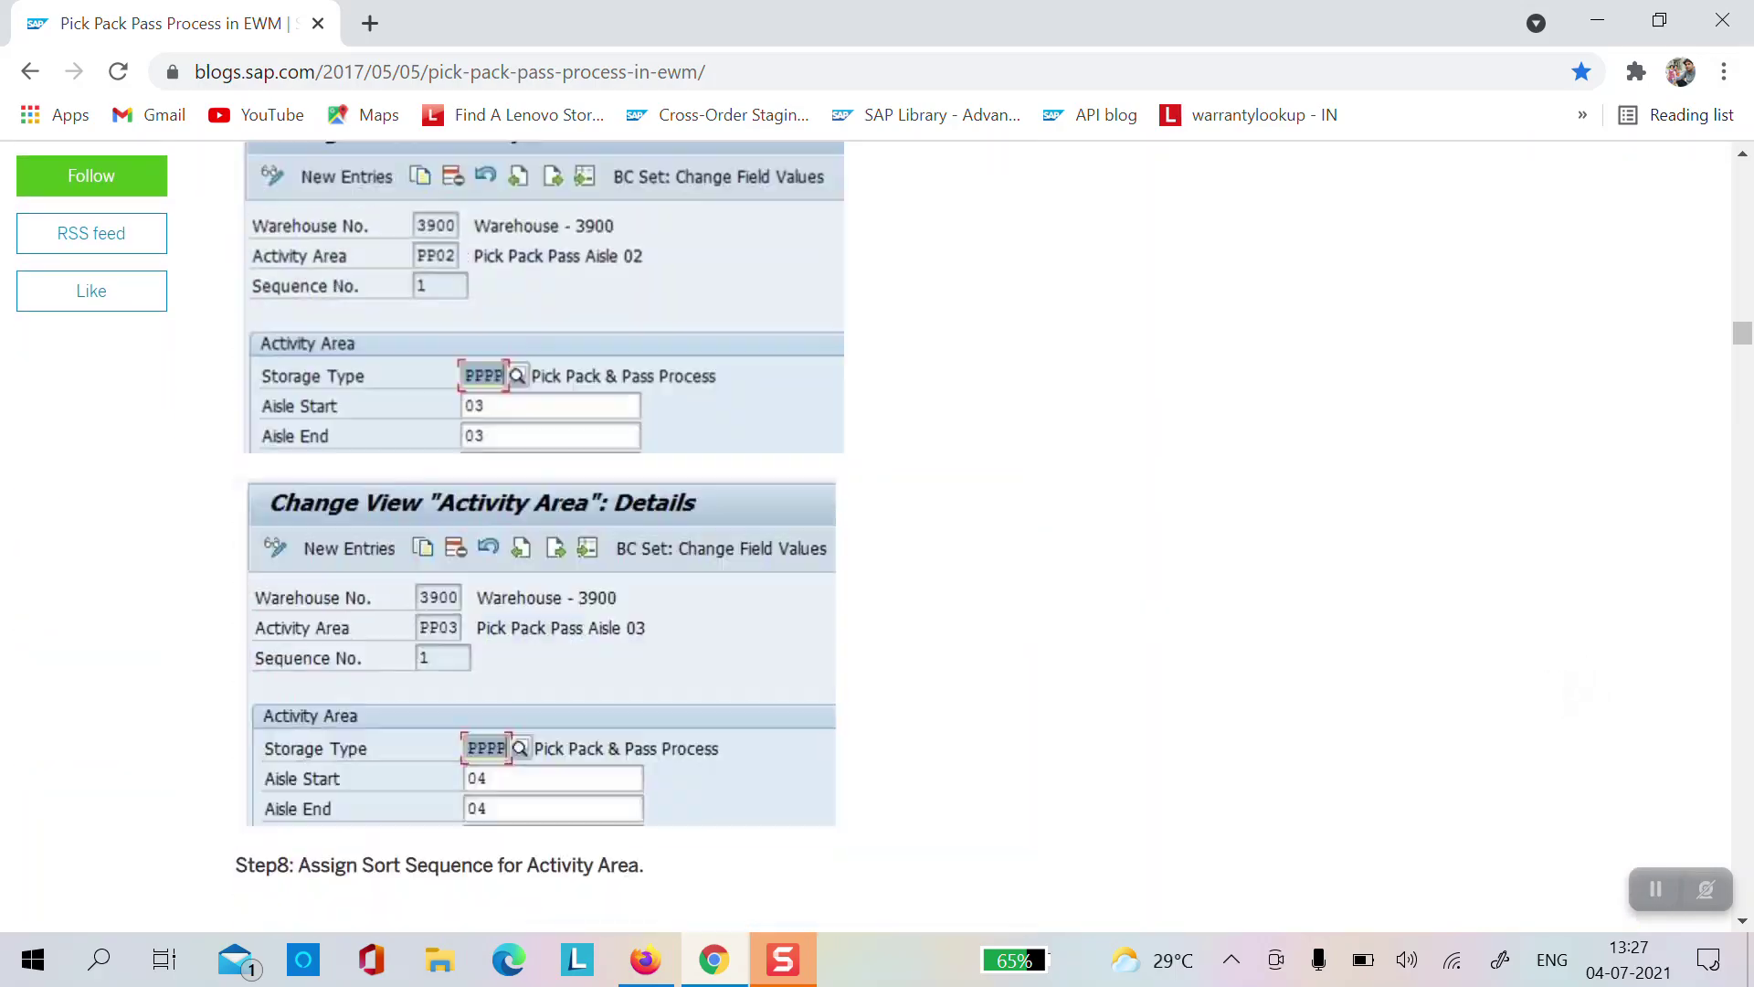
pyautogui.scroll(20, 633, 535)
pyautogui.scroll(15, 633, 535)
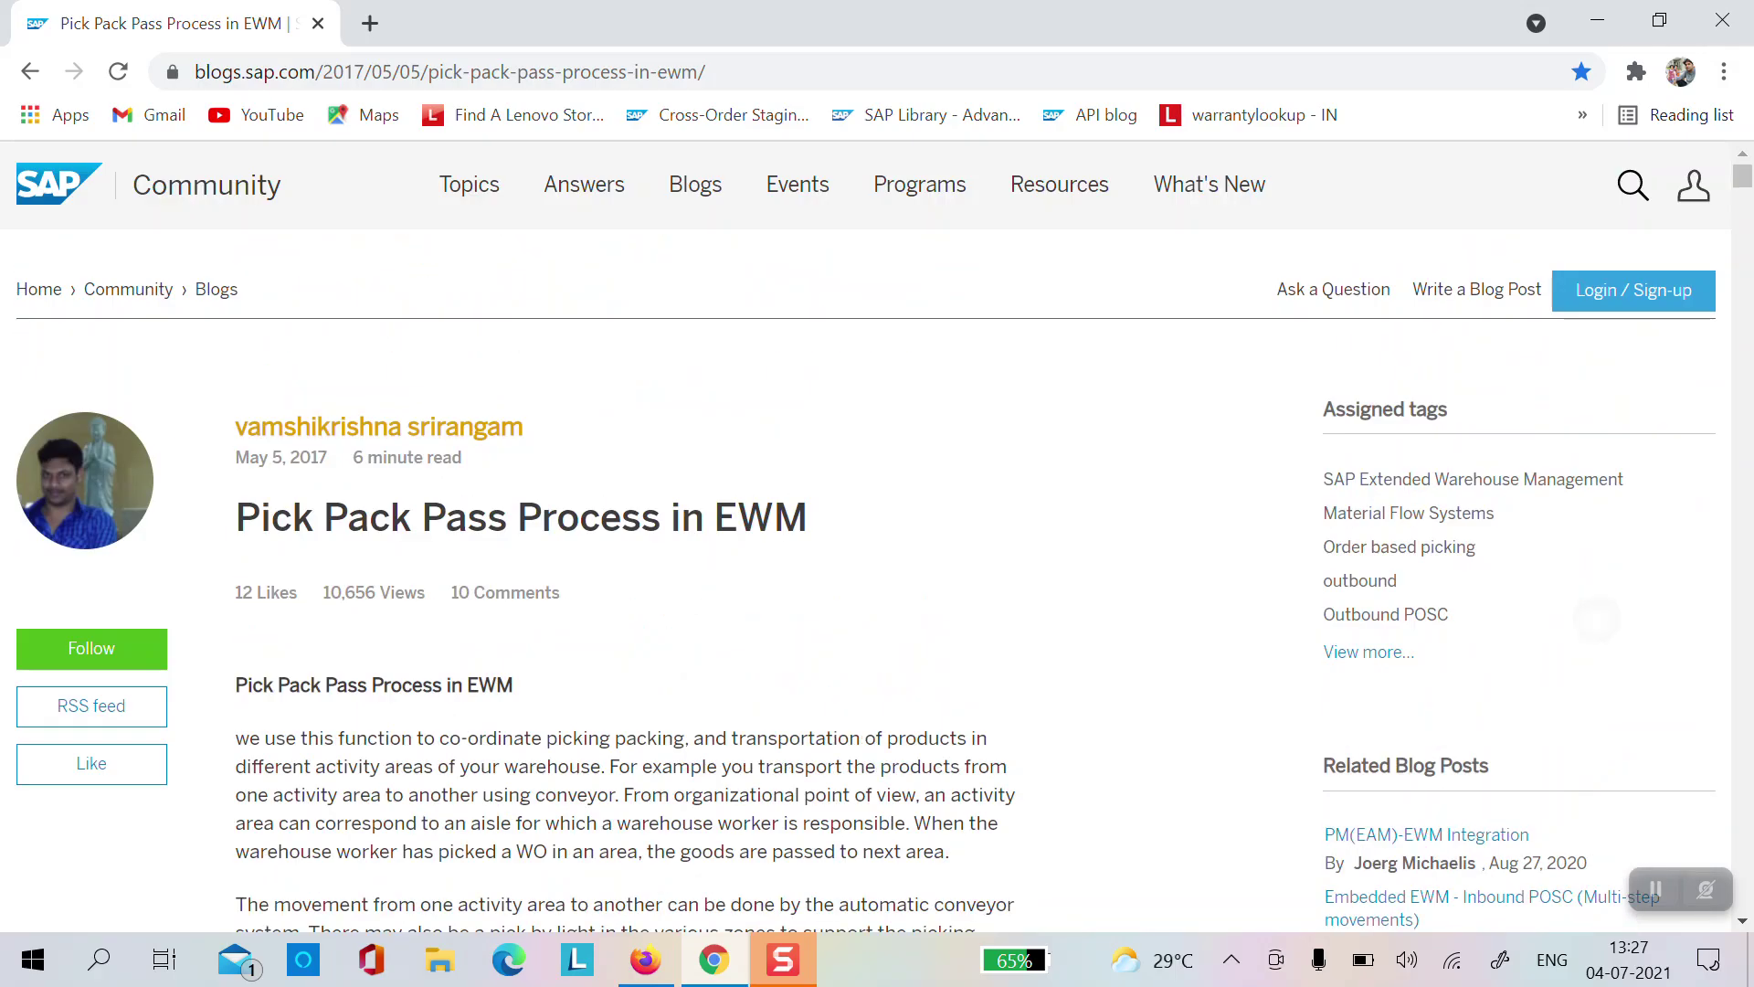
pyautogui.click(731, 75)
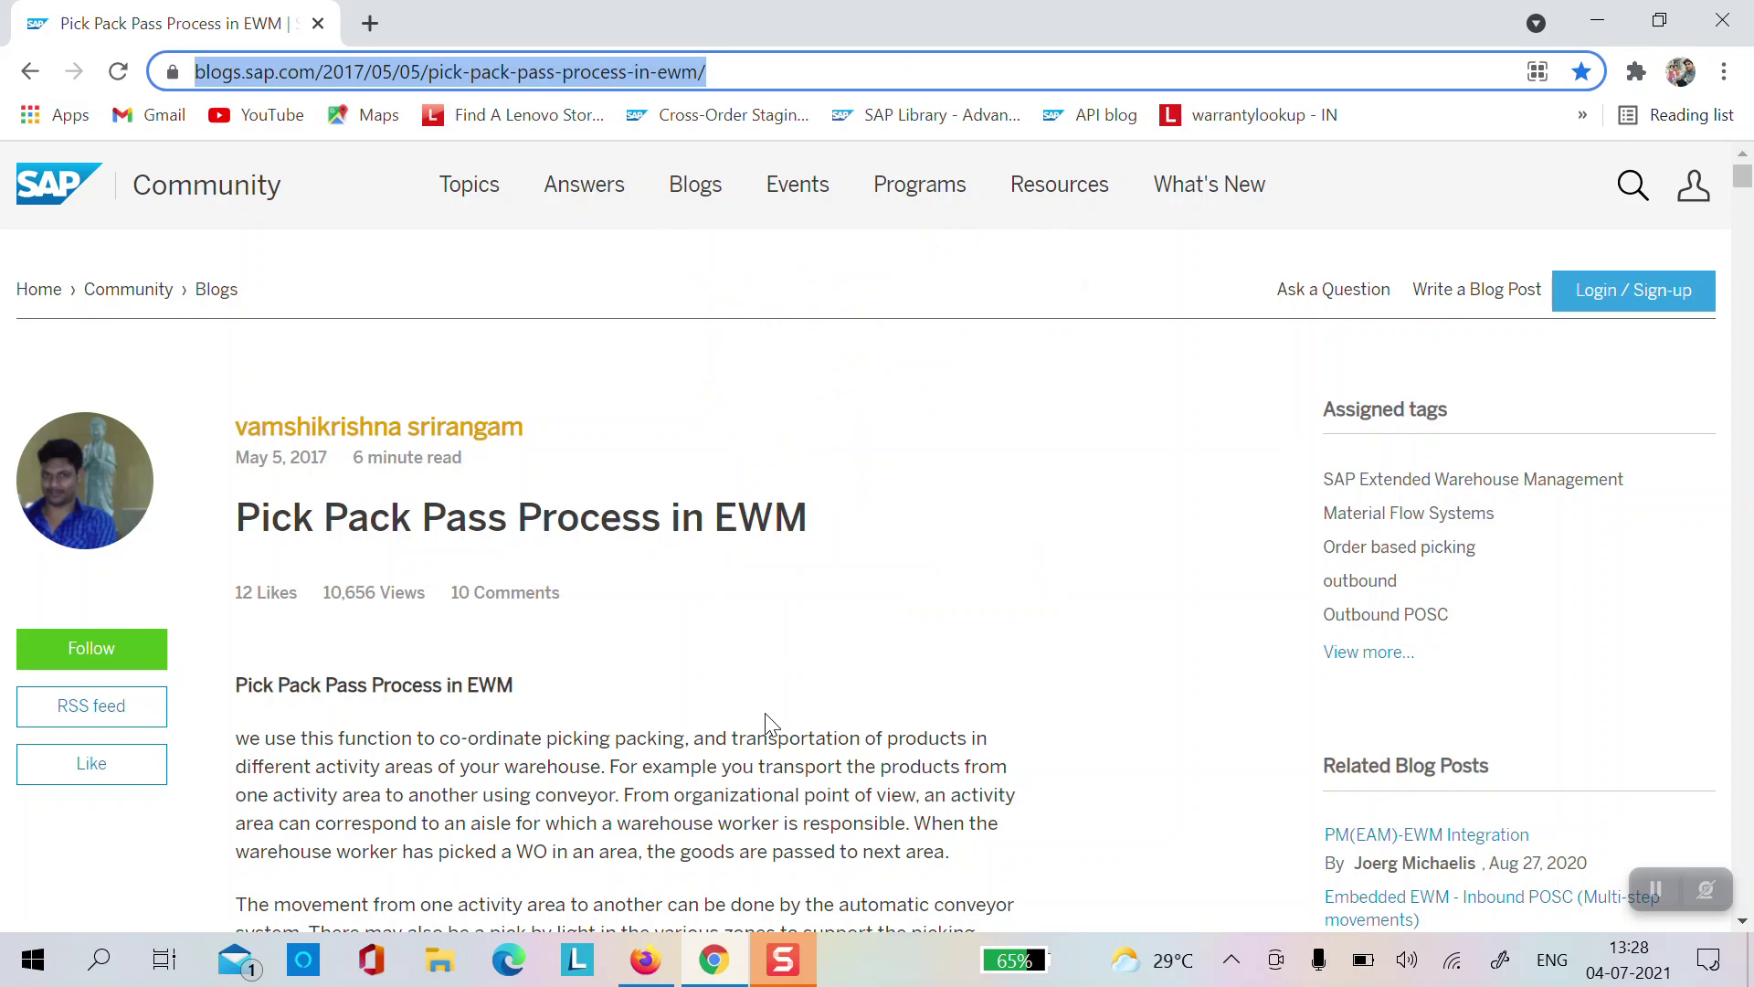
pyautogui.click(787, 971)
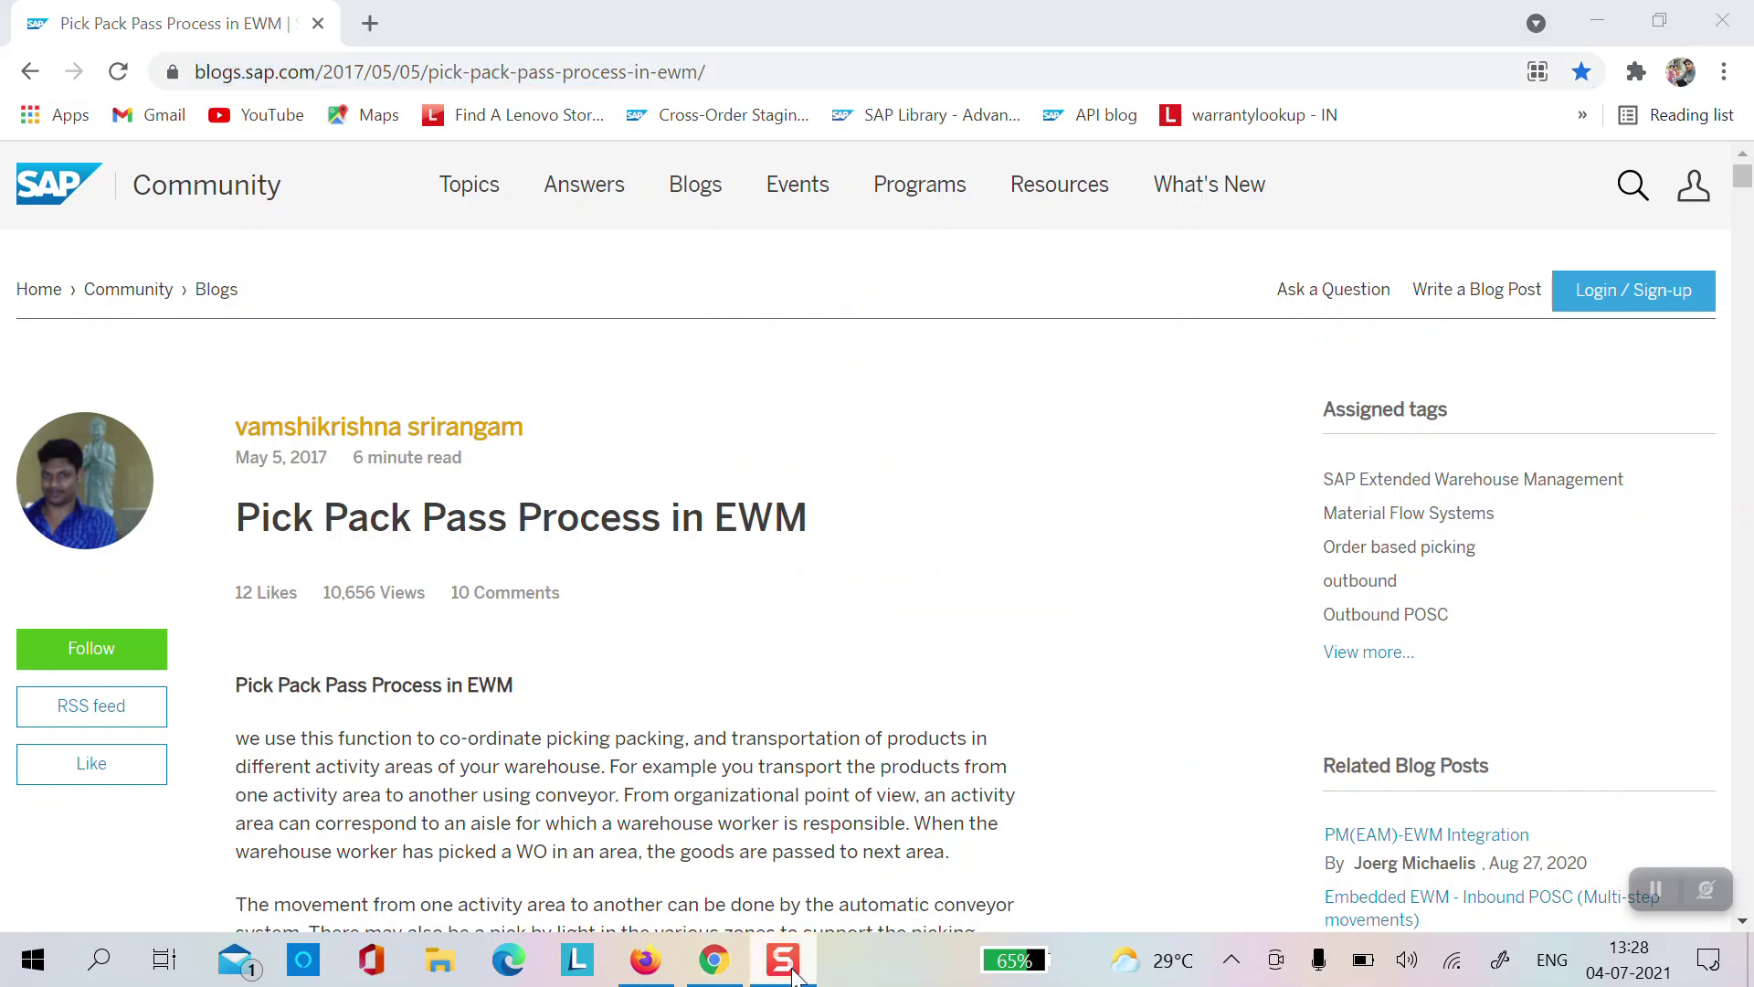